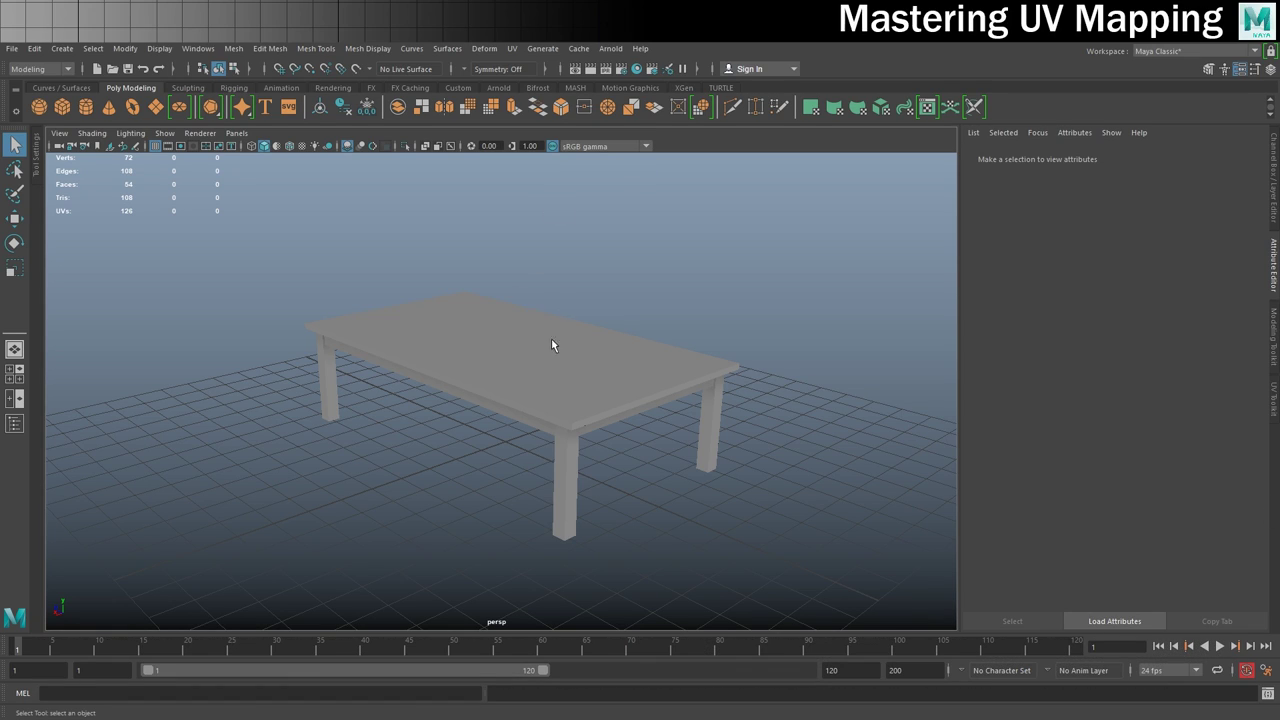
{"action": "left_click_drag", "start_coordinate": [509, 377], "coordinate": [472, 375], "text": "alt"}
{"action": "left_click_drag", "start_coordinate": [309, 243], "coordinate": [674, 460]}
{"action": "mouse_move", "coordinate": [434, 432]}
{"action": "left_mouse_down", "text": "alt"}
{"action": "mouse_move", "coordinate": [394, 449]}
{"action": "mouse_move", "coordinate": [429, 437]}
{"action": "left_mouse_up", "text": "alt"}
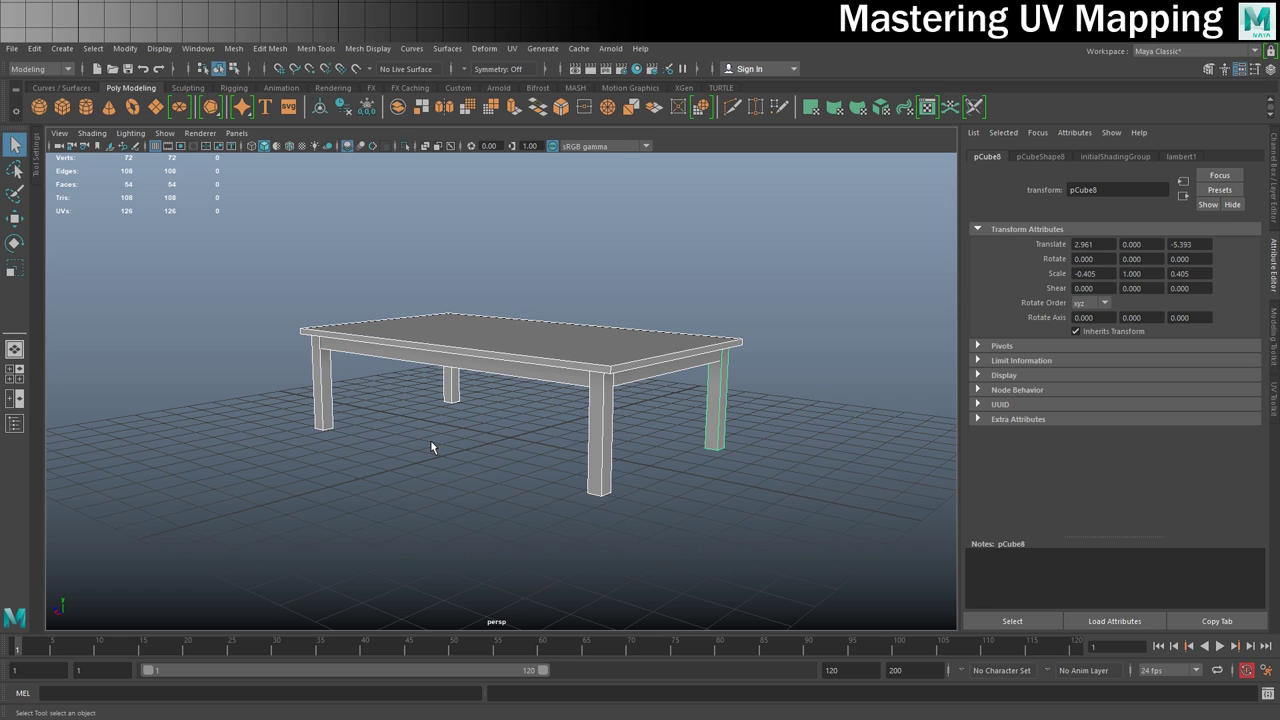
{"action": "left_click", "coordinate": [431, 447]}
{"action": "left_click_drag", "start_coordinate": [508, 430], "coordinate": [358, 439], "text": "alt"}
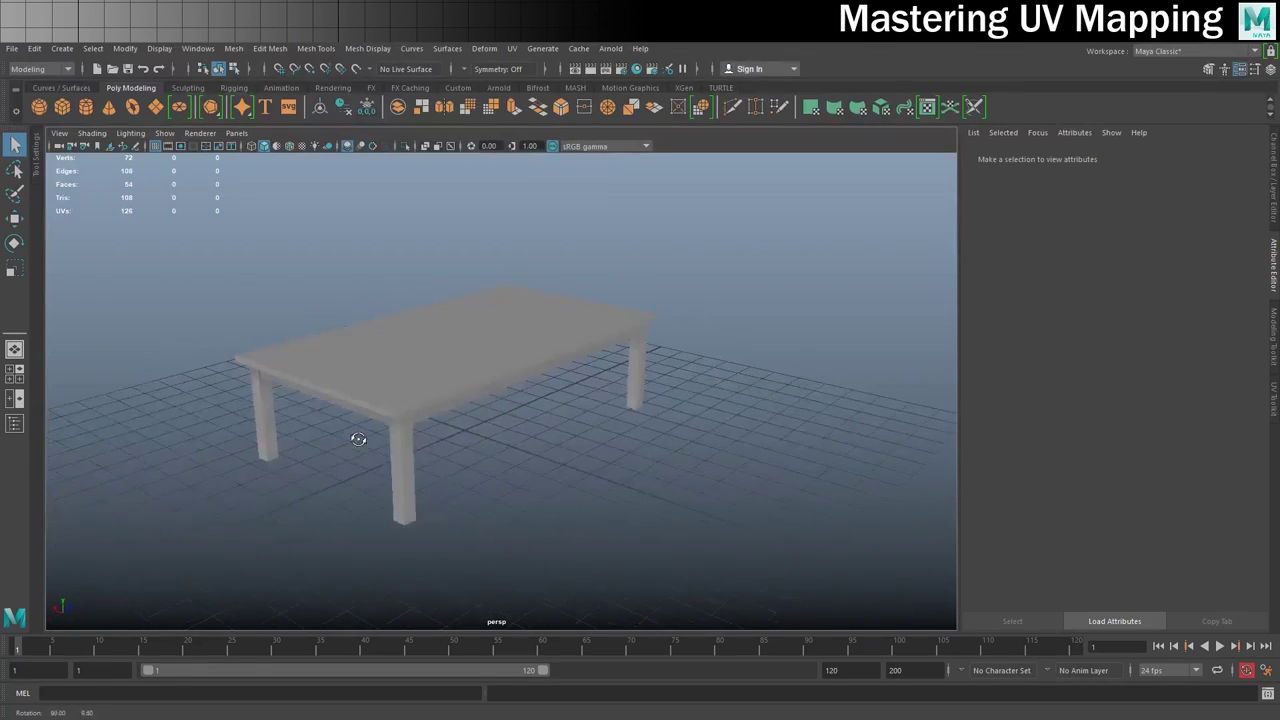
{"action": "middle_click_drag", "start_coordinate": [358, 439], "coordinate": [431, 415], "text": "alt"}
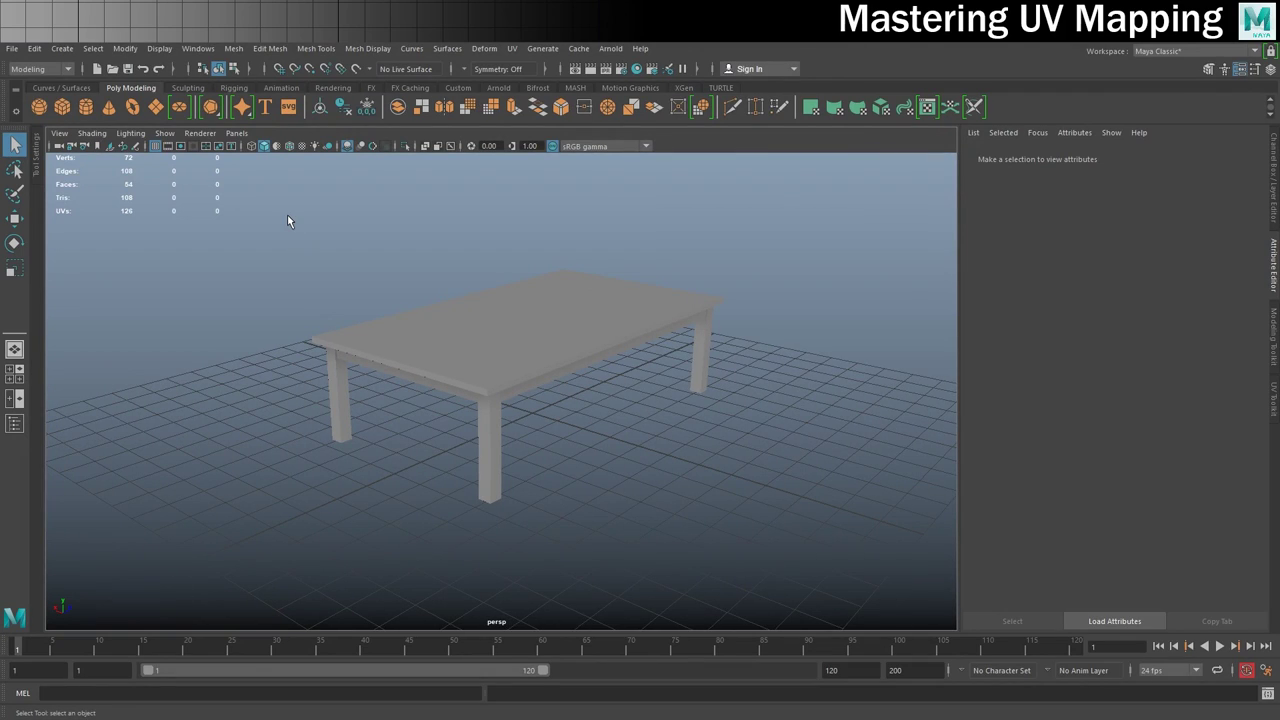
- Select all the table parts and open their UVs in an enlarged UV Editor
{"action": "left_click_drag", "start_coordinate": [287, 216], "coordinate": [800, 575]}
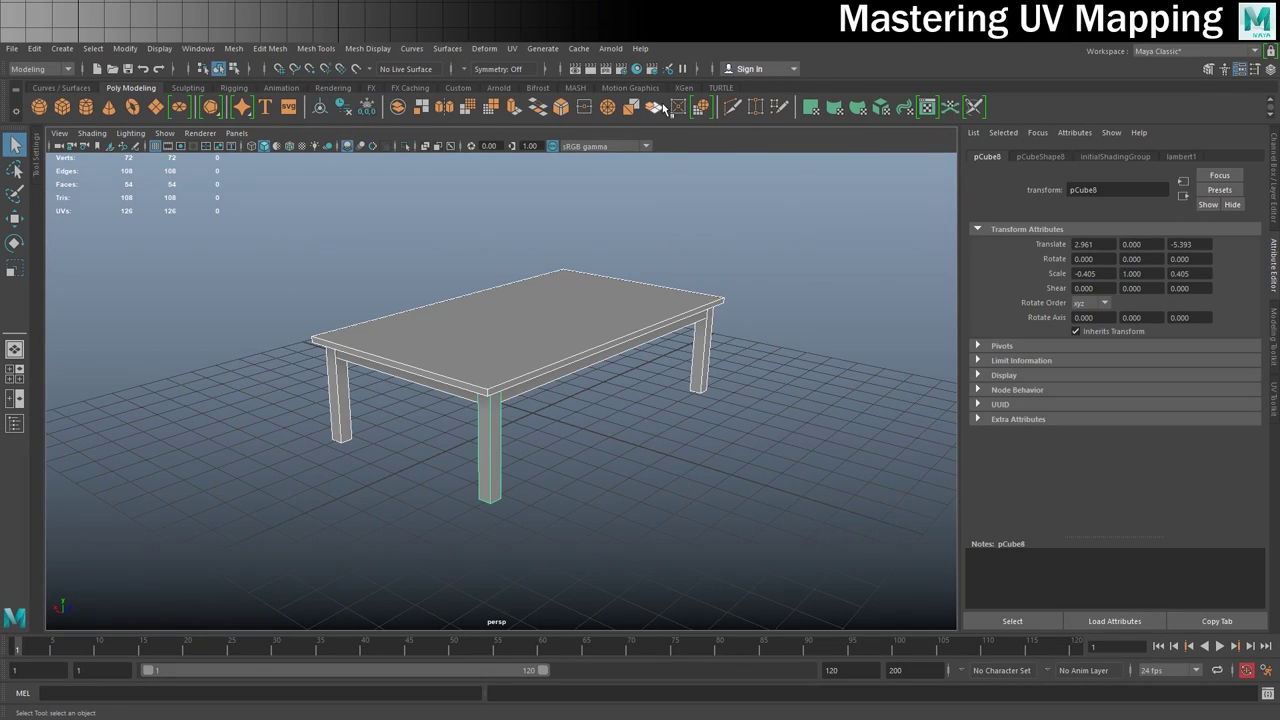
{"action": "left_click", "coordinate": [511, 48]}
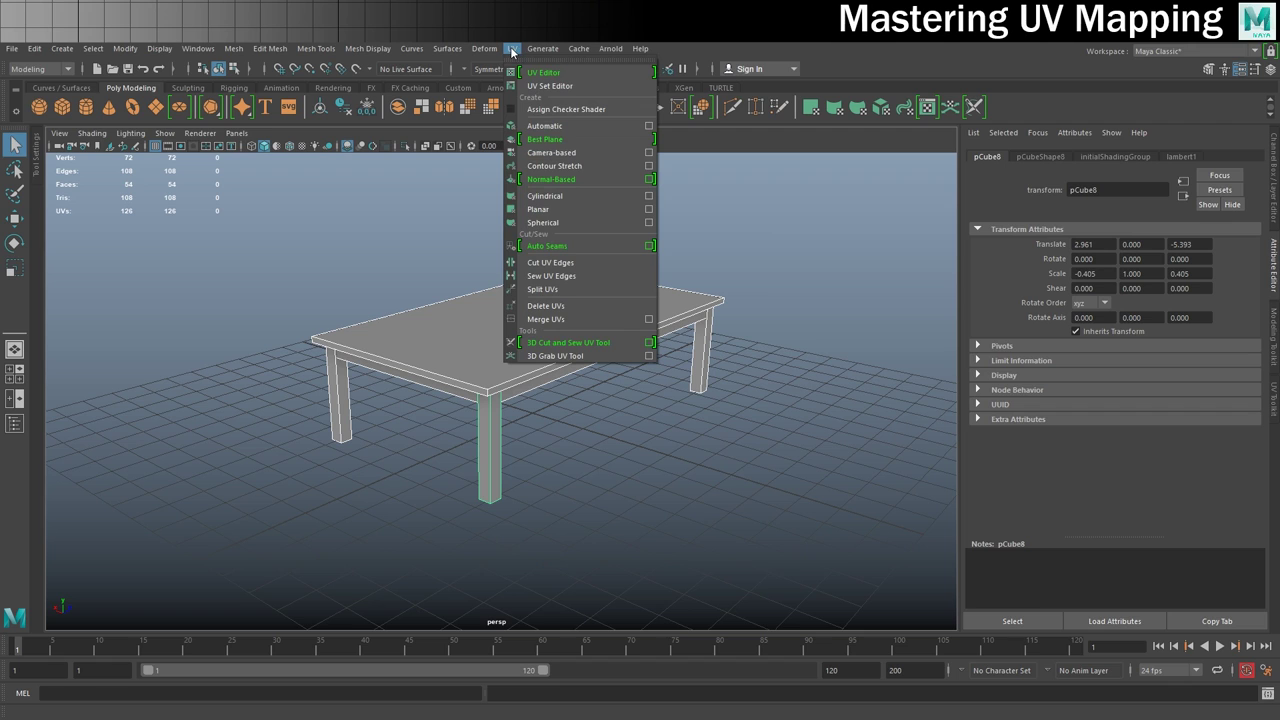
{"action": "left_click", "coordinate": [543, 72]}
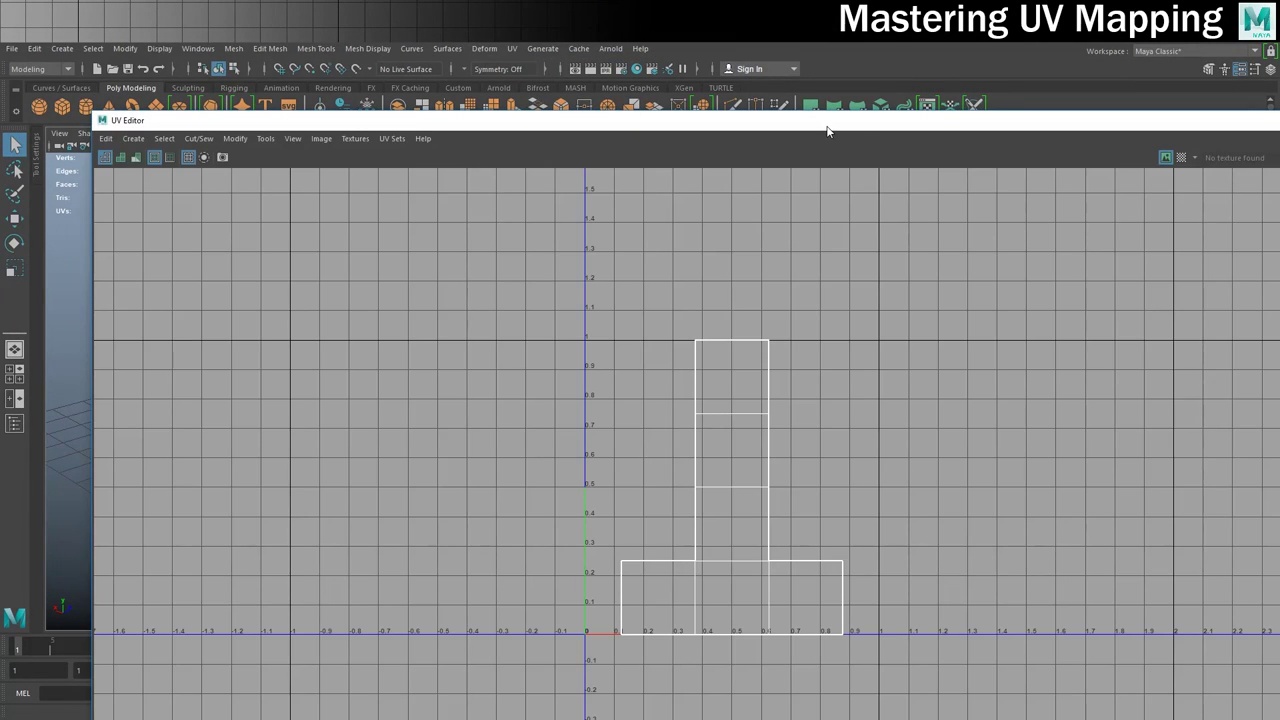
{"action": "double_click", "coordinate": [826, 122]}
{"action": "scroll", "coordinate": [732, 282], "scroll_direction": "up", "scroll_amount": 5}
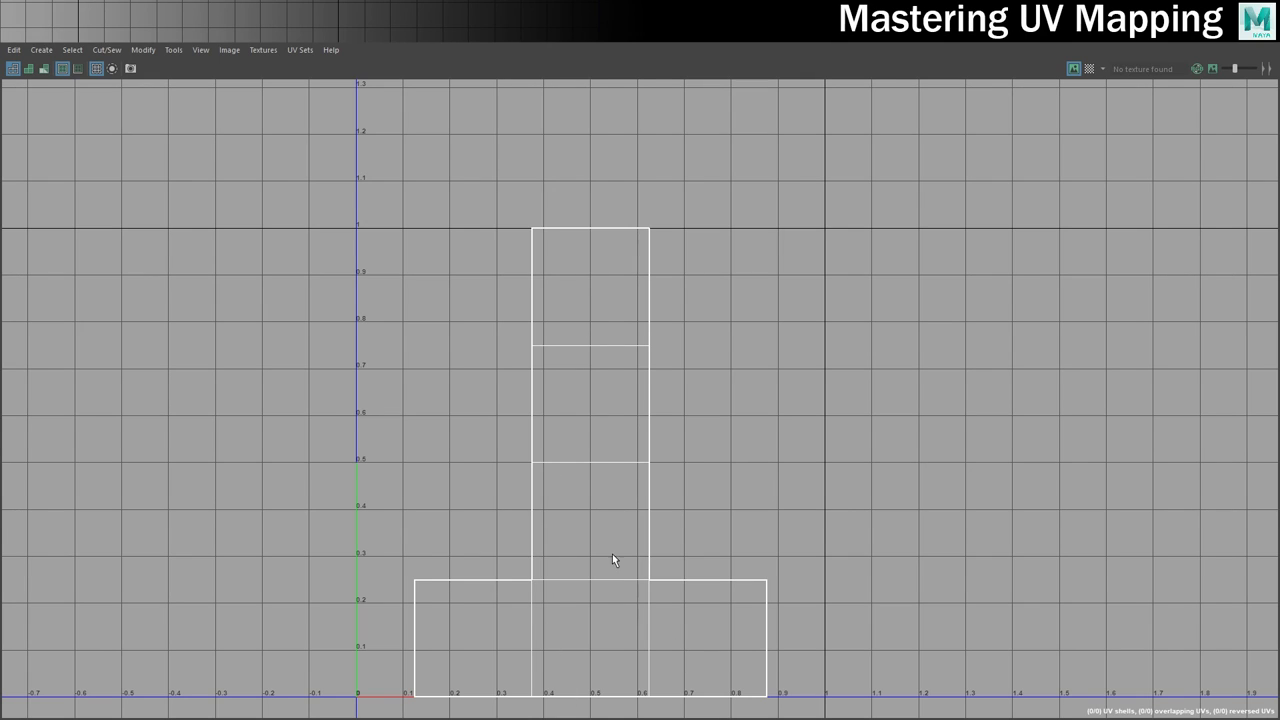
- Try moving one UV shell off the overlapping stack, undo the move, and close the UV Editor
{"action": "right_click_drag", "start_coordinate": [561, 426], "coordinate": [500, 401]}
{"action": "left_click", "coordinate": [599, 433]}
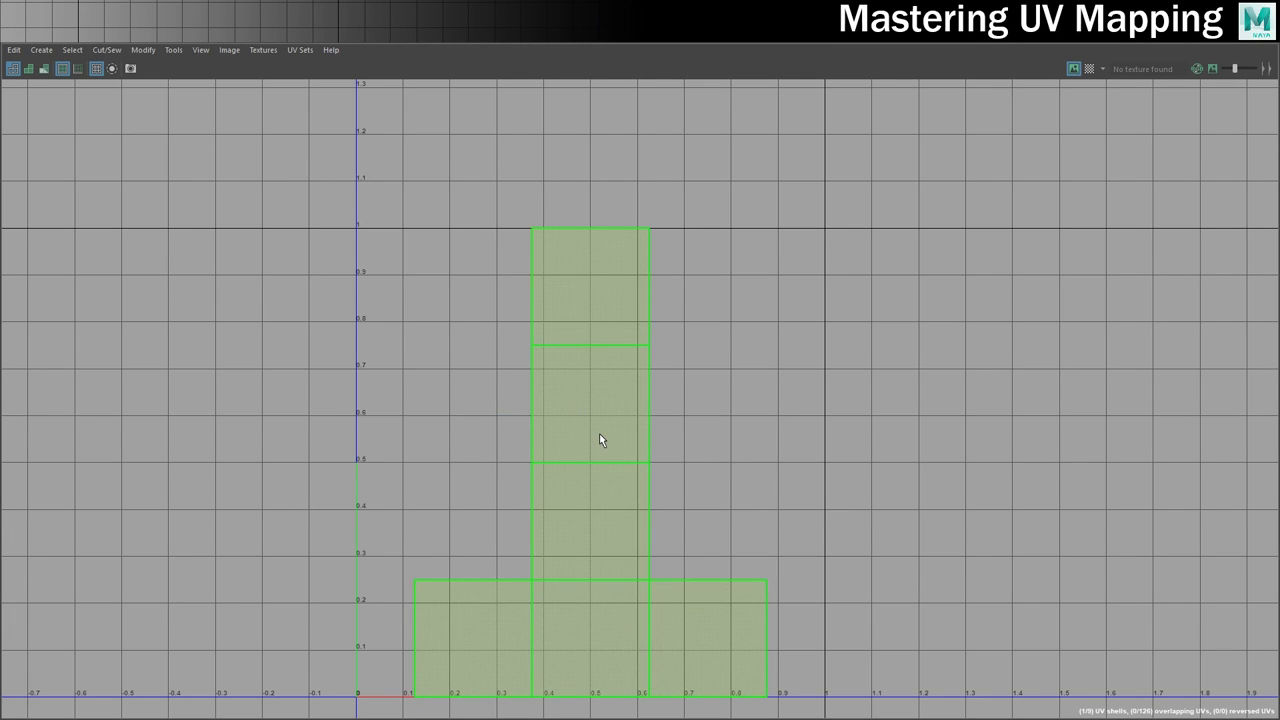
{"action": "left_click_drag", "start_coordinate": [595, 436], "coordinate": [337, 347]}
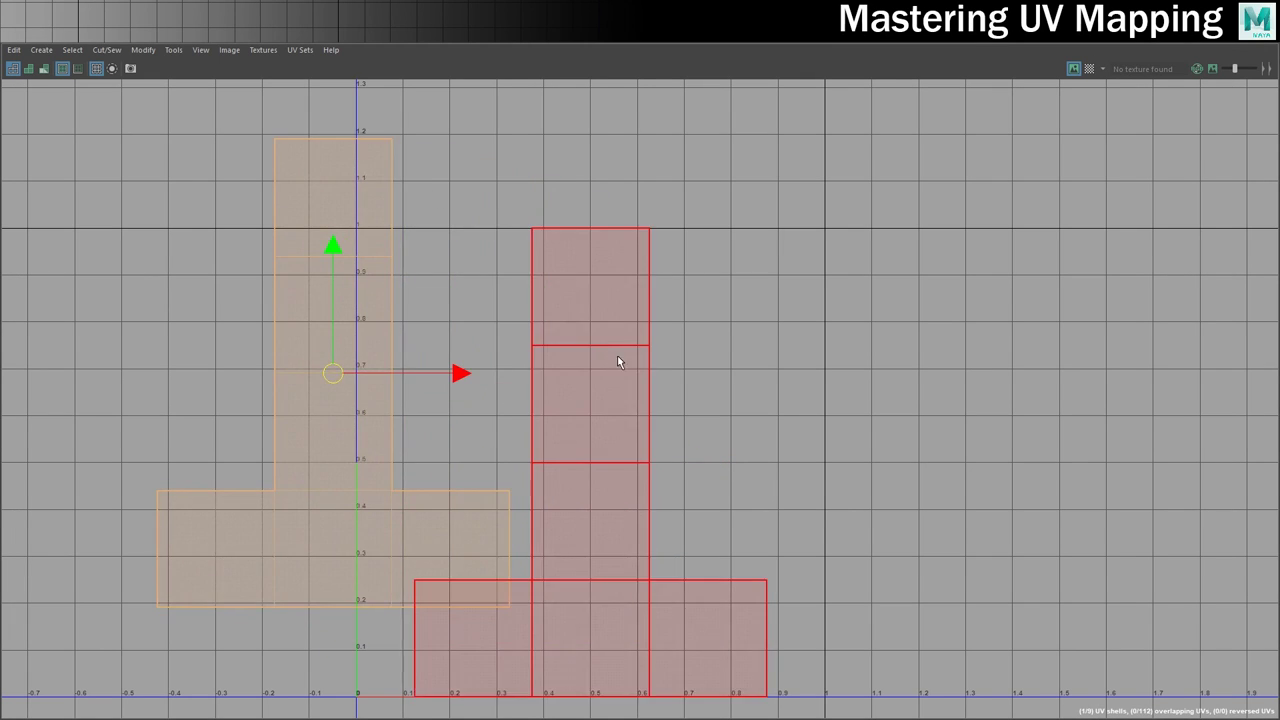
{"action": "key", "text": "ctrl+z"}
{"action": "left_click", "coordinate": [1034, 229]}
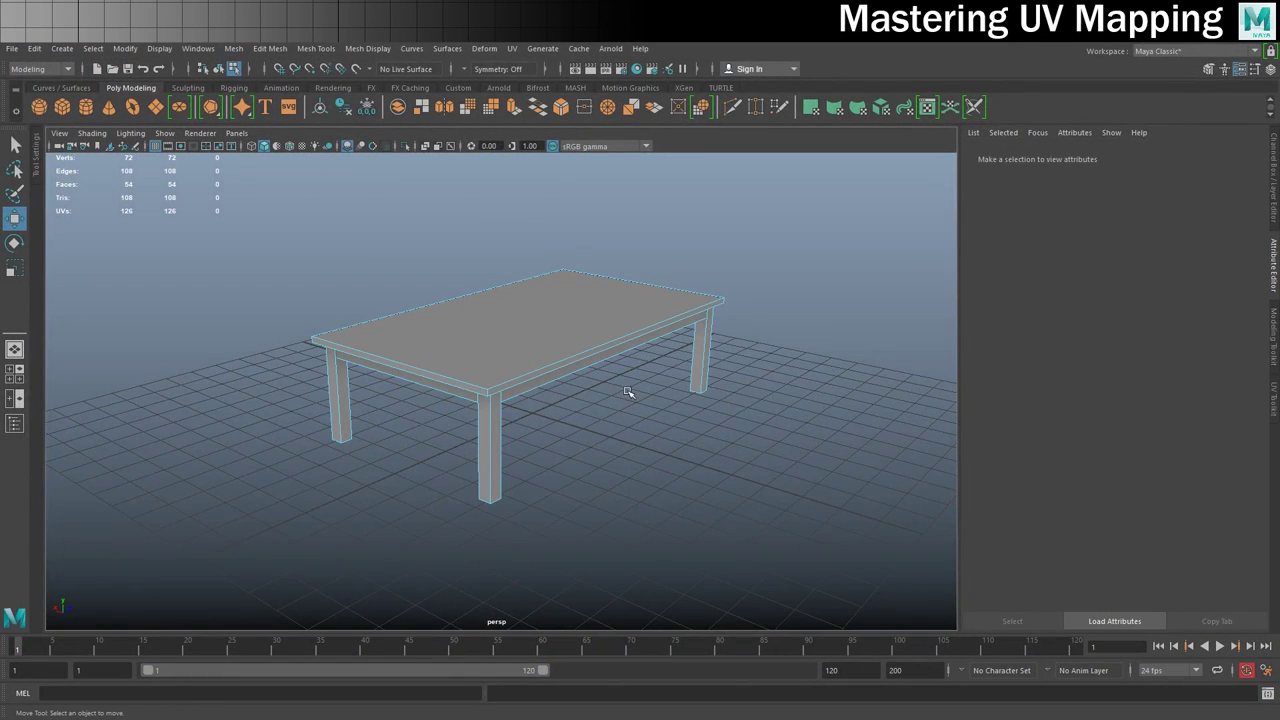
- Switch to the UV Editing workspace and centre the full UV layout beside the 3D table
{"action": "key", "text": "f"}
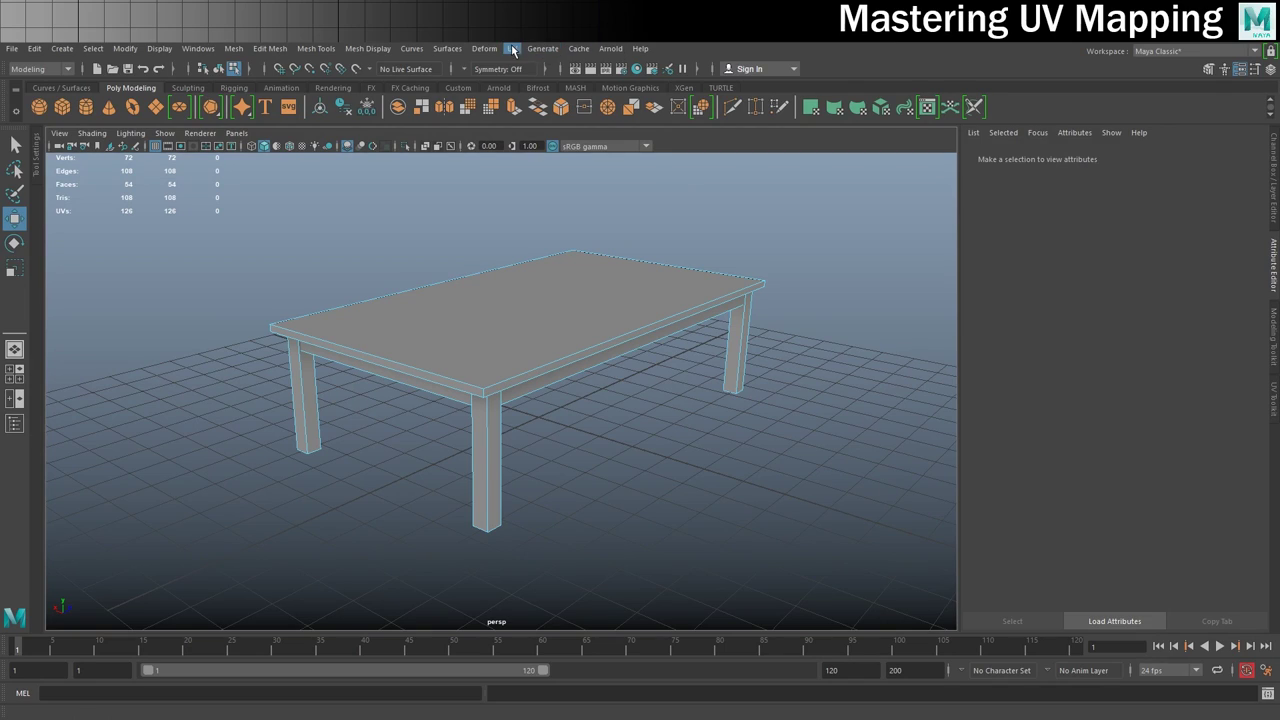
{"action": "left_click", "coordinate": [1174, 55]}
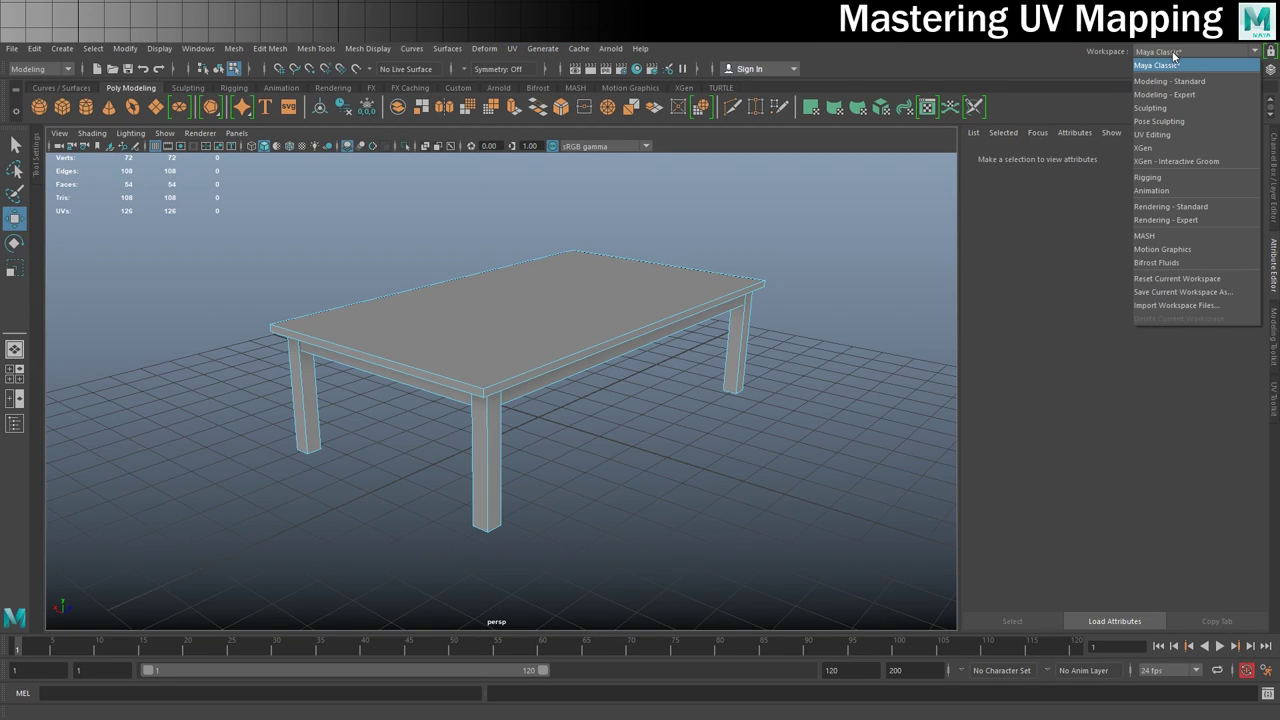
{"action": "left_click", "coordinate": [1164, 134]}
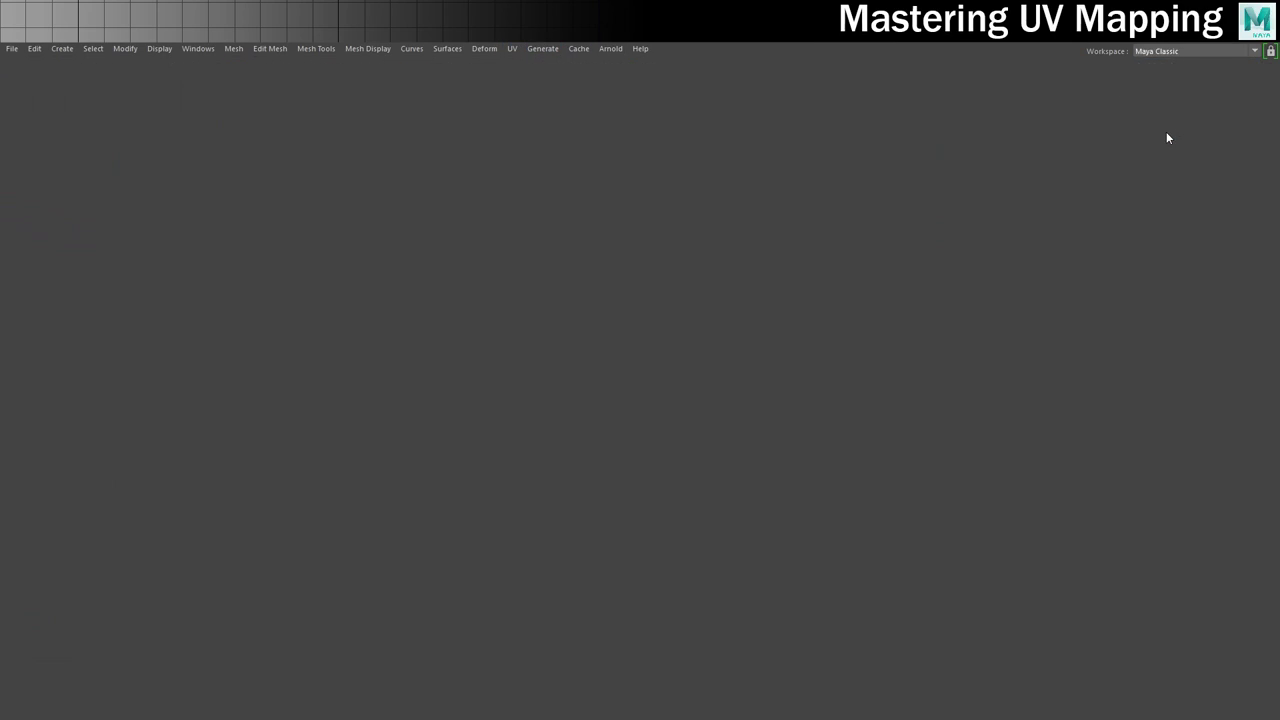
{"action": "scroll", "coordinate": [882, 353], "scroll_direction": "up", "scroll_amount": 3}
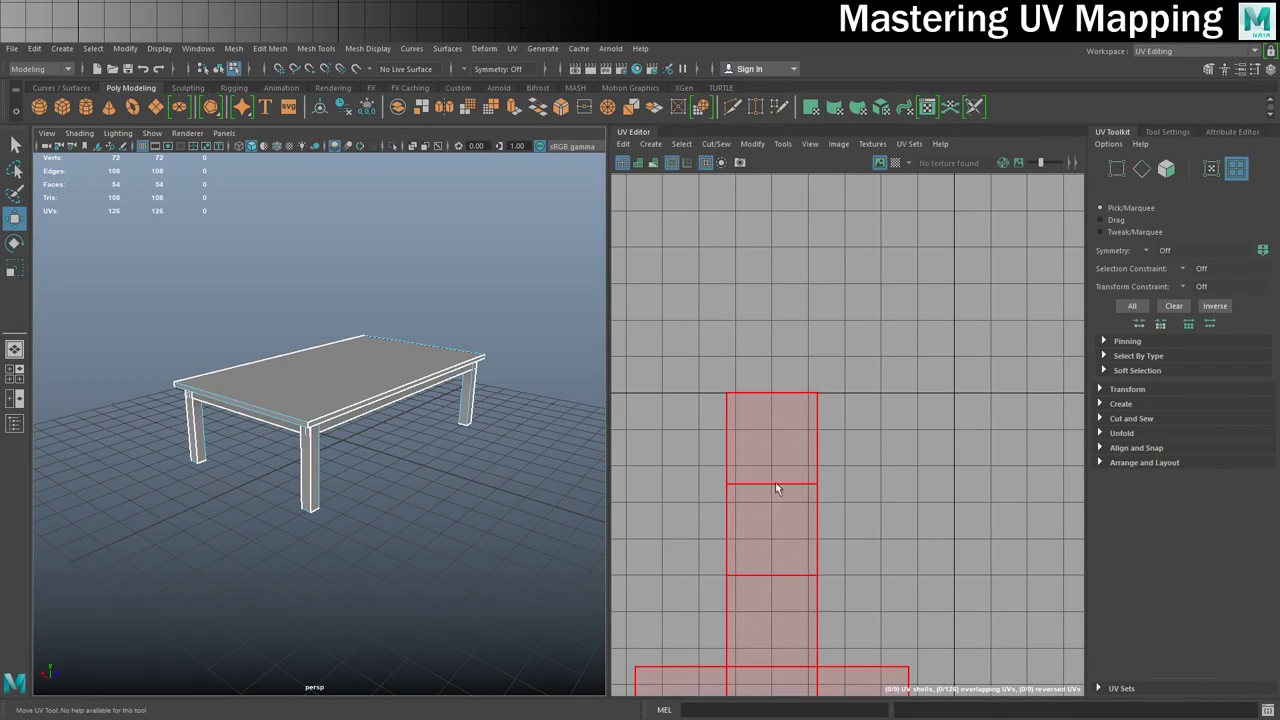
{"action": "middle_click_drag", "start_coordinate": [707, 510], "coordinate": [770, 398], "text": "alt"}
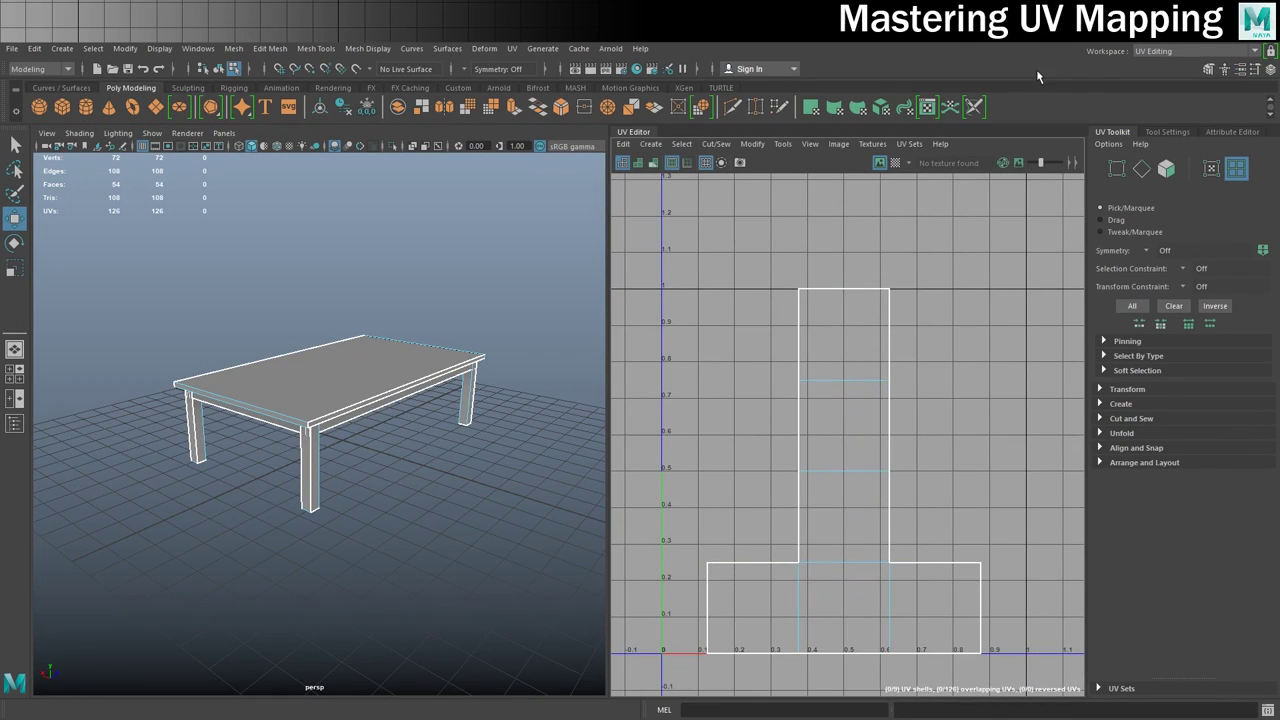
- Display the checker map on the table and examine the checker pattern on its tabletop against the UV layout
{"action": "left_click", "coordinate": [895, 163]}
{"action": "scroll", "coordinate": [268, 443], "scroll_direction": "up", "scroll_amount": 5}
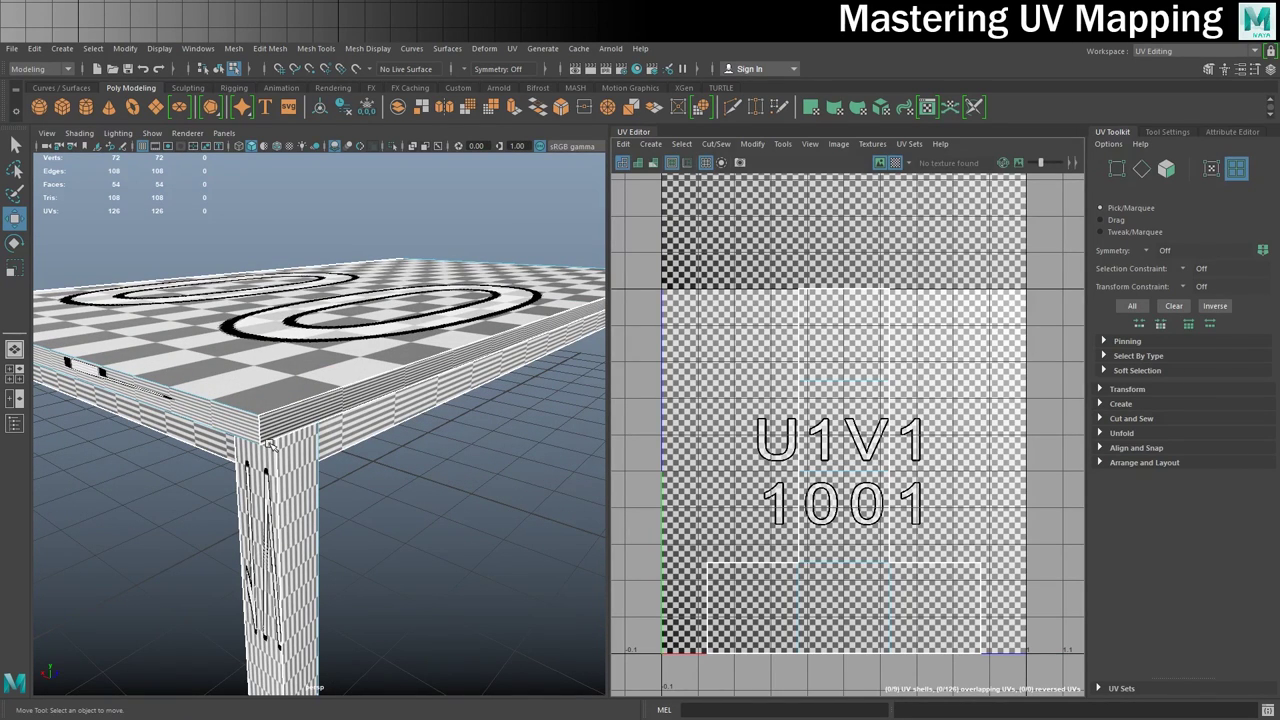
{"action": "left_click", "coordinate": [268, 443]}
{"action": "key", "text": "f"}
{"action": "left_click_drag", "start_coordinate": [305, 428], "coordinate": [386, 434], "text": "alt"}
{"action": "scroll", "coordinate": [754, 306], "scroll_direction": "up", "scroll_amount": 2}
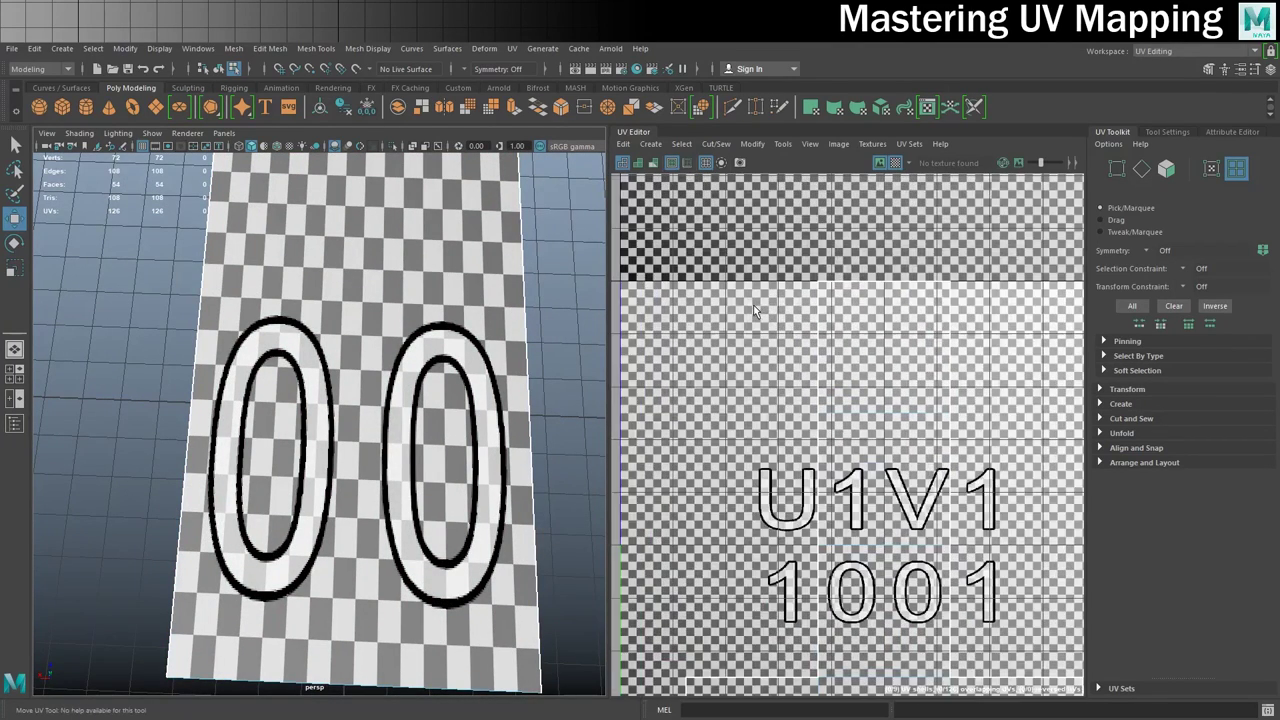
{"action": "scroll", "coordinate": [767, 339], "scroll_direction": "up", "scroll_amount": 2}
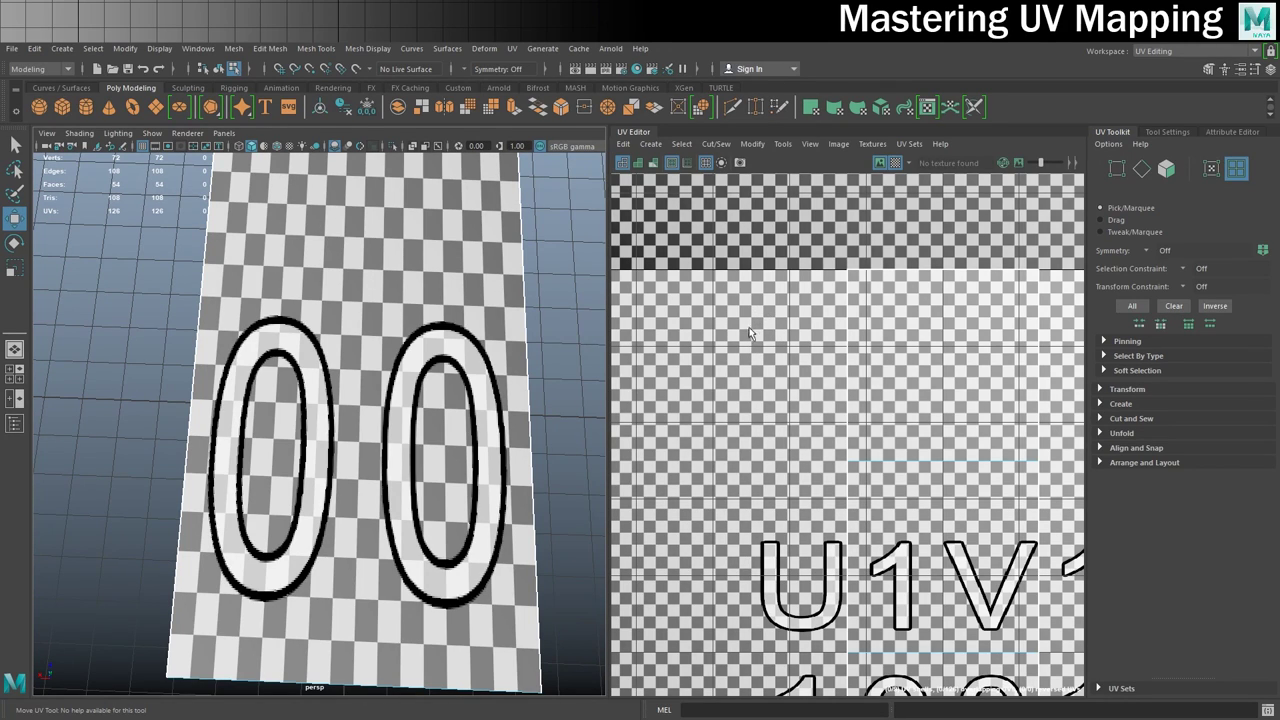
- Compare the checker pattern's stretching on the tabletop and side rails with their UV shells
{"action": "left_click", "coordinate": [252, 322]}
{"action": "scroll", "coordinate": [252, 322], "scroll_direction": "up", "scroll_amount": 3}
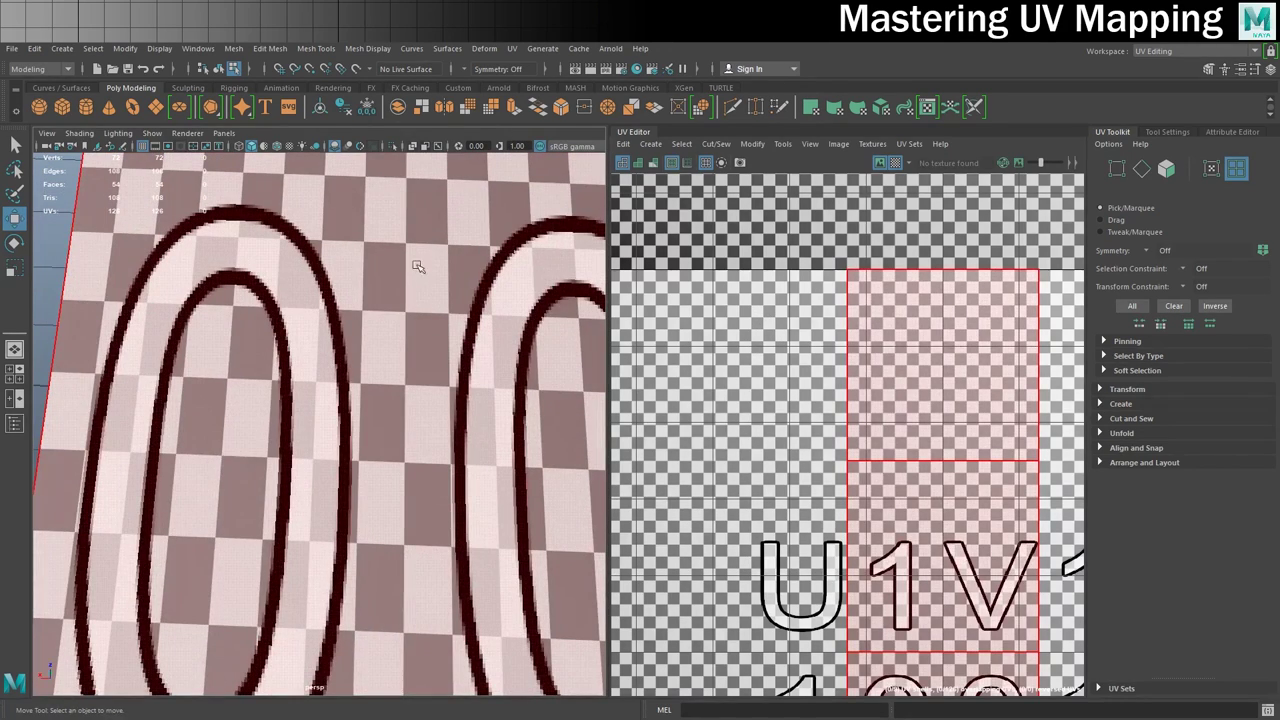
{"action": "scroll", "coordinate": [416, 296], "scroll_direction": "down", "scroll_amount": 3}
{"action": "left_click_drag", "start_coordinate": [256, 377], "coordinate": [367, 309], "text": "alt"}
{"action": "middle_click_drag", "start_coordinate": [378, 301], "coordinate": [370, 362], "text": "alt"}
{"action": "left_click", "coordinate": [368, 327]}
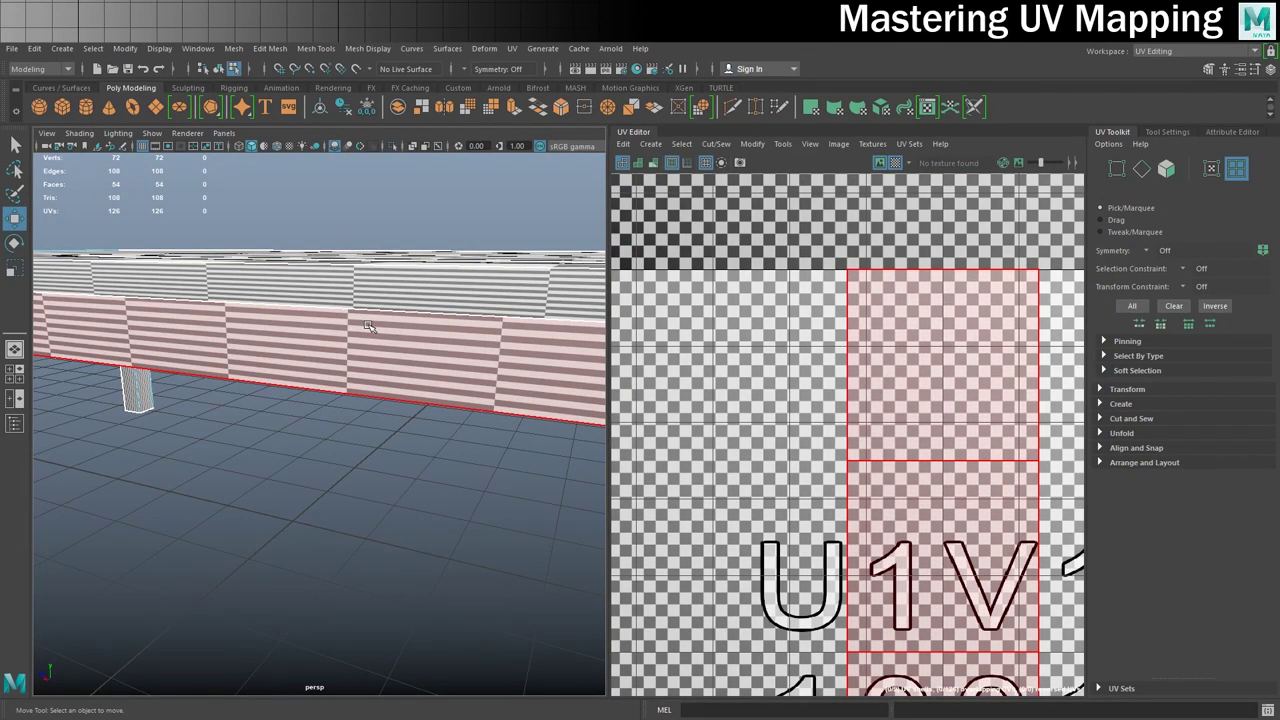
{"action": "left_click_drag", "start_coordinate": [368, 327], "coordinate": [495, 323], "text": "alt"}
{"action": "scroll", "coordinate": [495, 323], "scroll_direction": "down", "scroll_amount": 3}
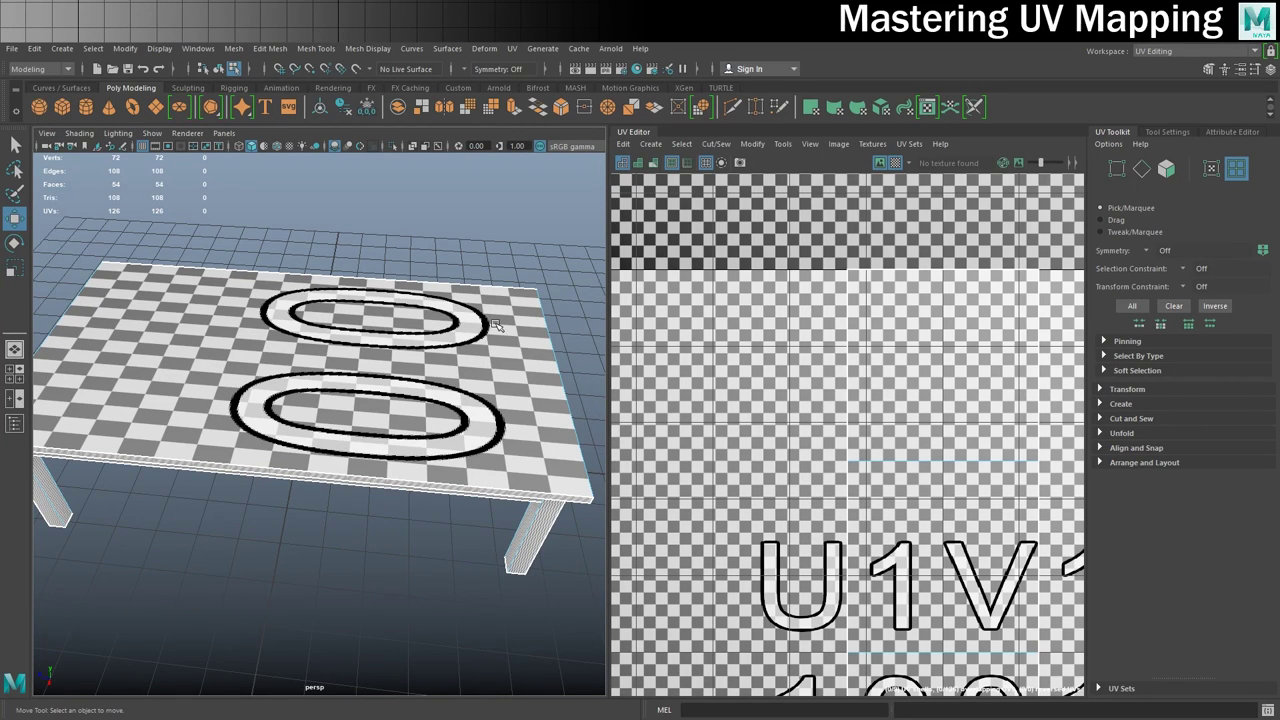
{"action": "scroll", "coordinate": [893, 348], "scroll_direction": "down", "scroll_amount": 4}
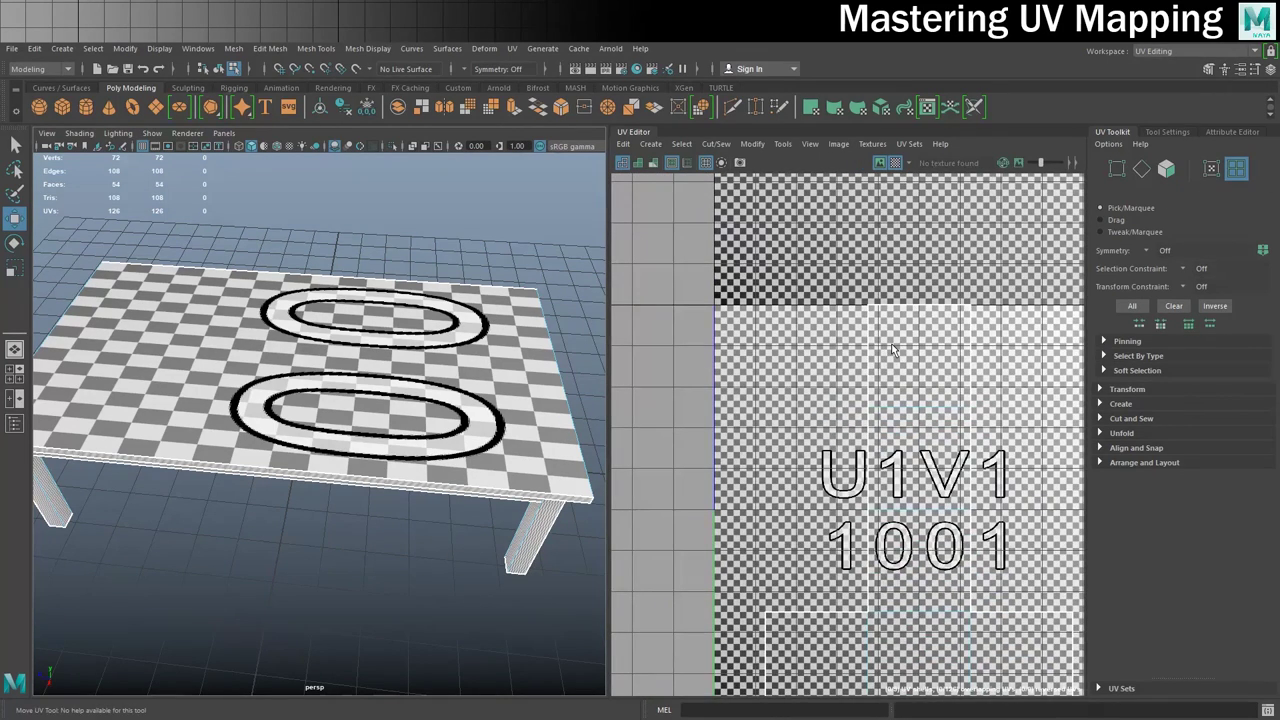
{"action": "middle_click_drag", "start_coordinate": [906, 350], "coordinate": [862, 275], "text": "alt"}
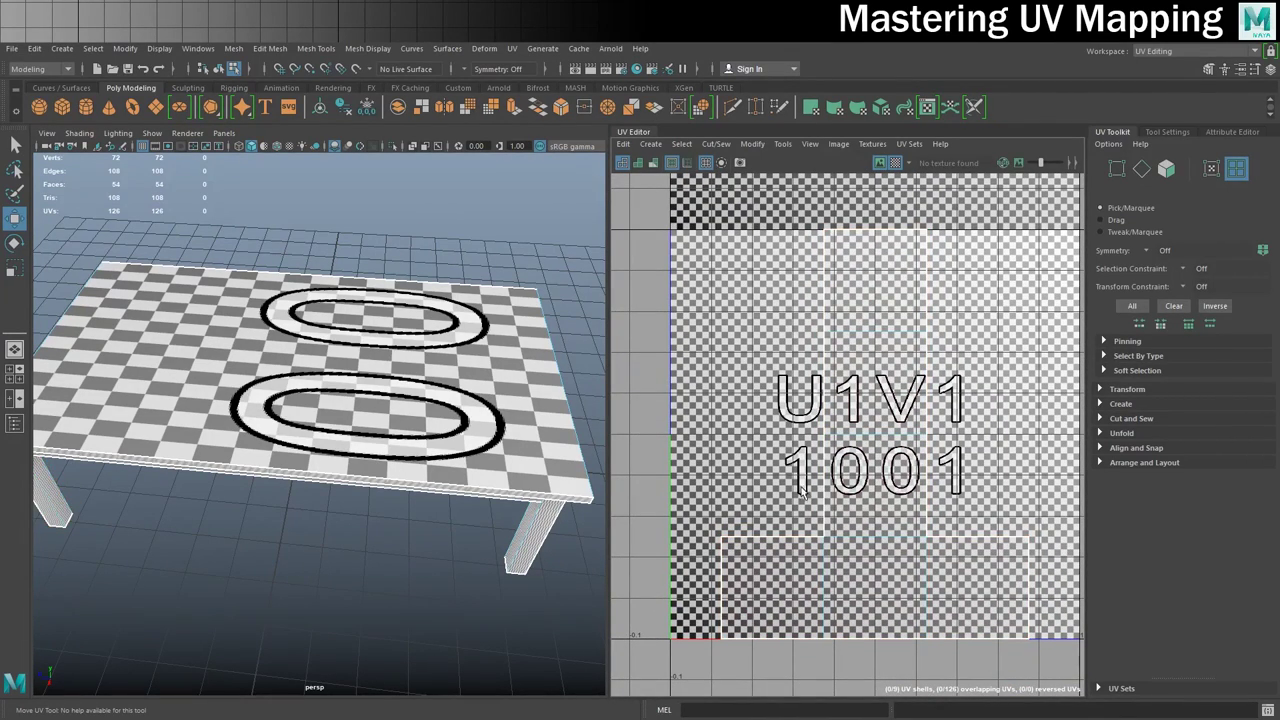
- Return to object mode and create a Lambert material named Wood in the Hypershade
{"action": "right_click", "coordinate": [430, 350]}
{"action": "right_click_drag", "start_coordinate": [430, 370], "coordinate": [495, 330]}
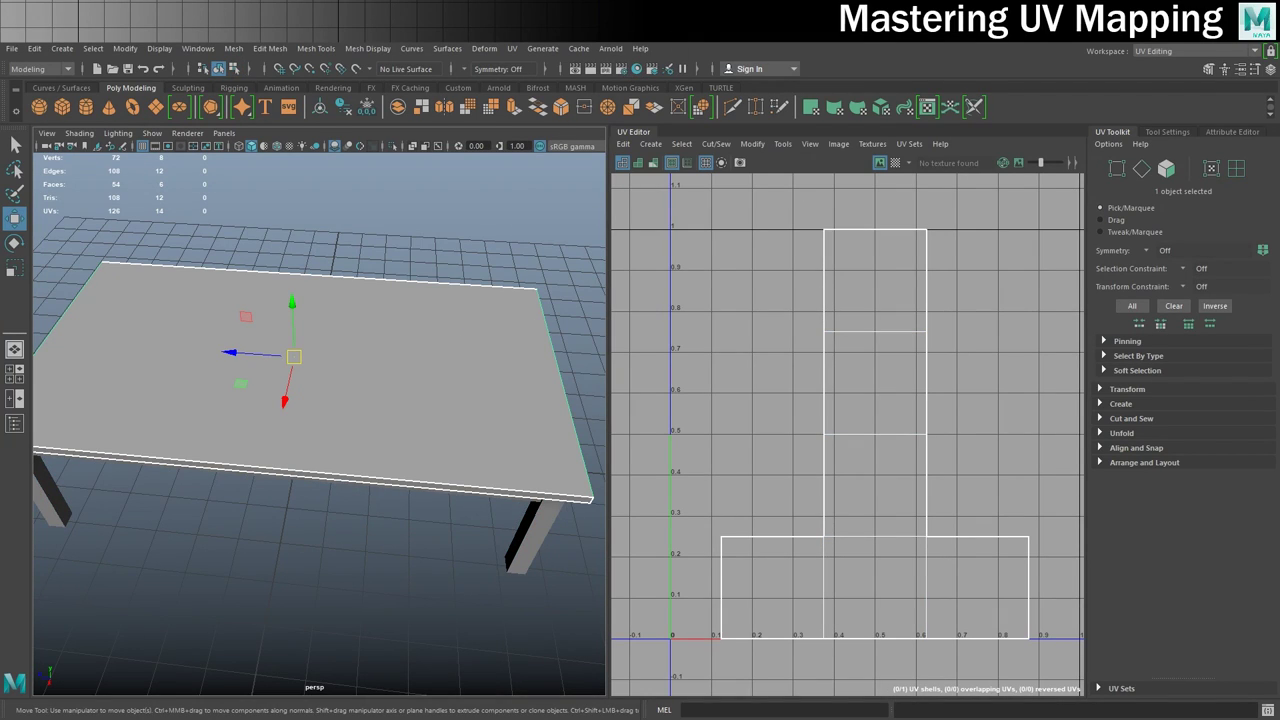
{"action": "left_click", "coordinate": [630, 70]}
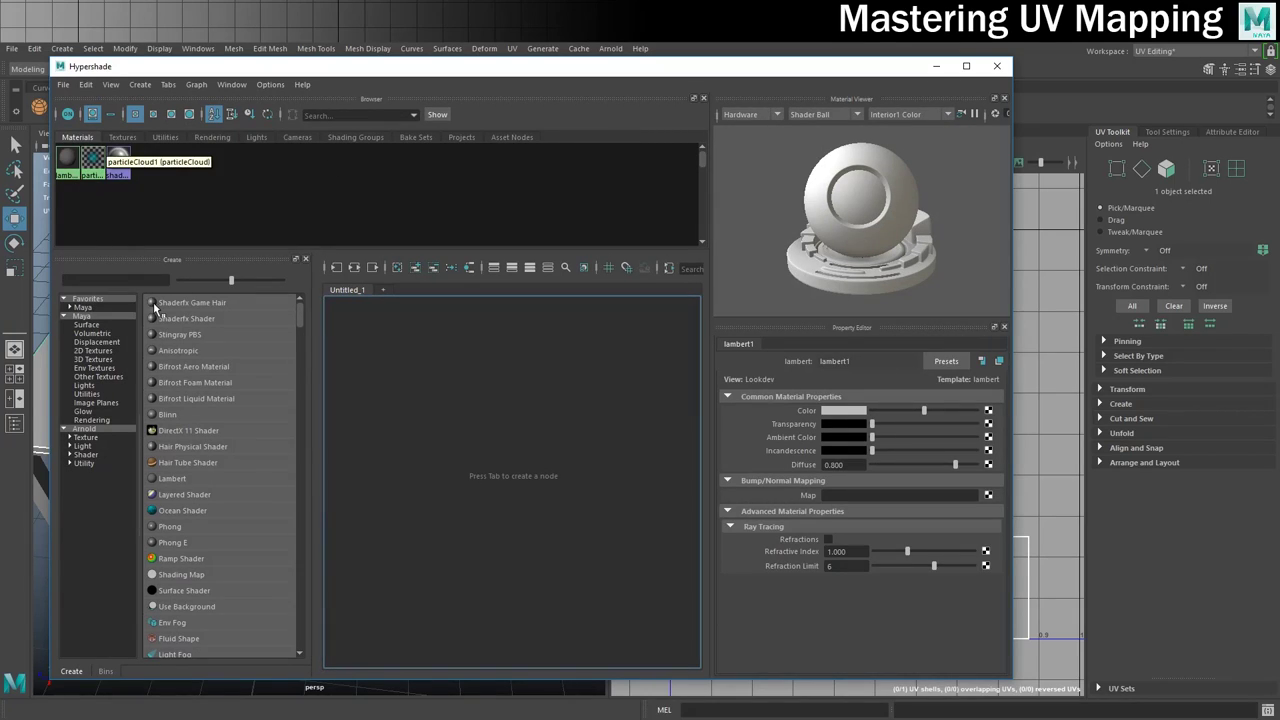
{"action": "left_click", "coordinate": [176, 480]}
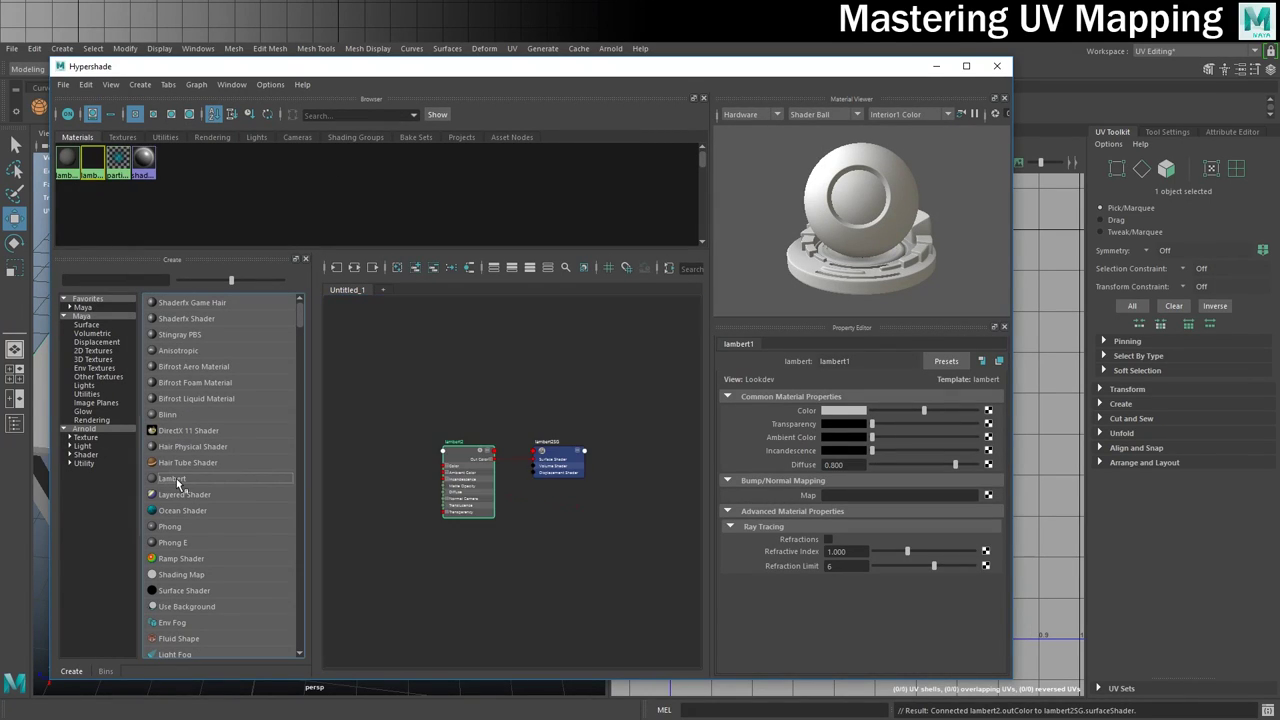
{"action": "double_click", "coordinate": [864, 360]}
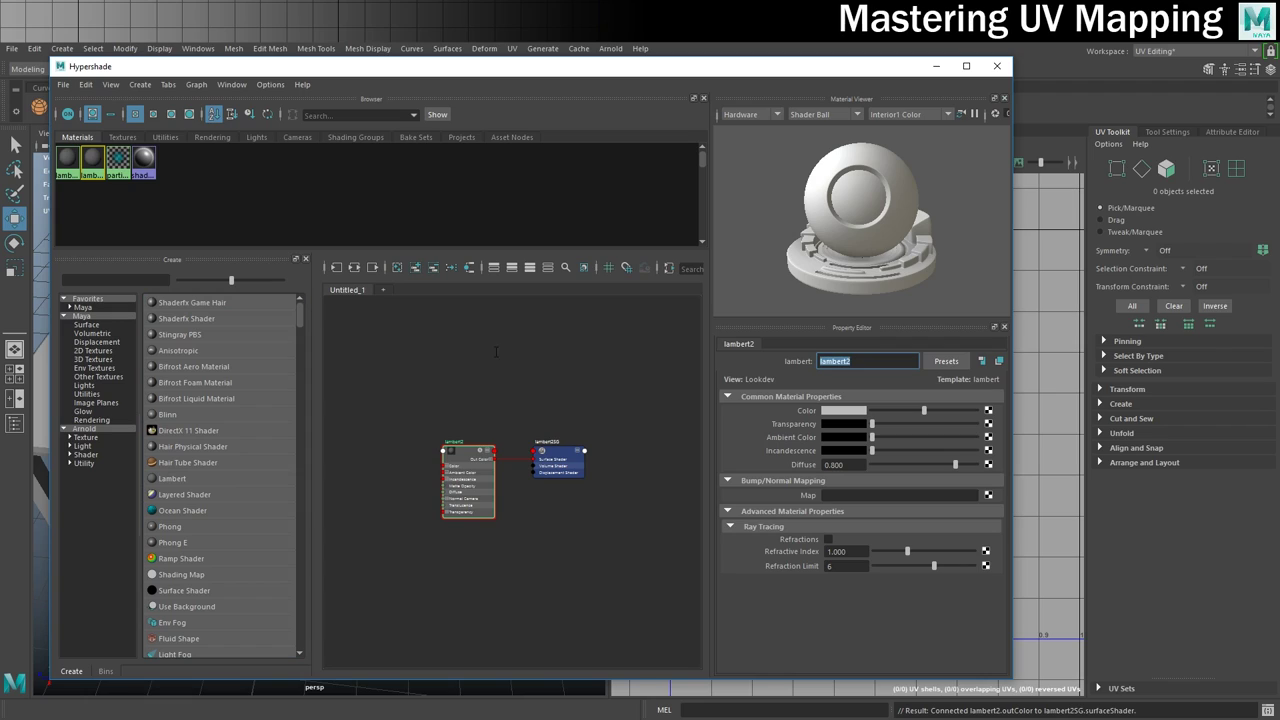
{"action": "type", "text": "Wood"}
{"action": "key", "text": "Return"}
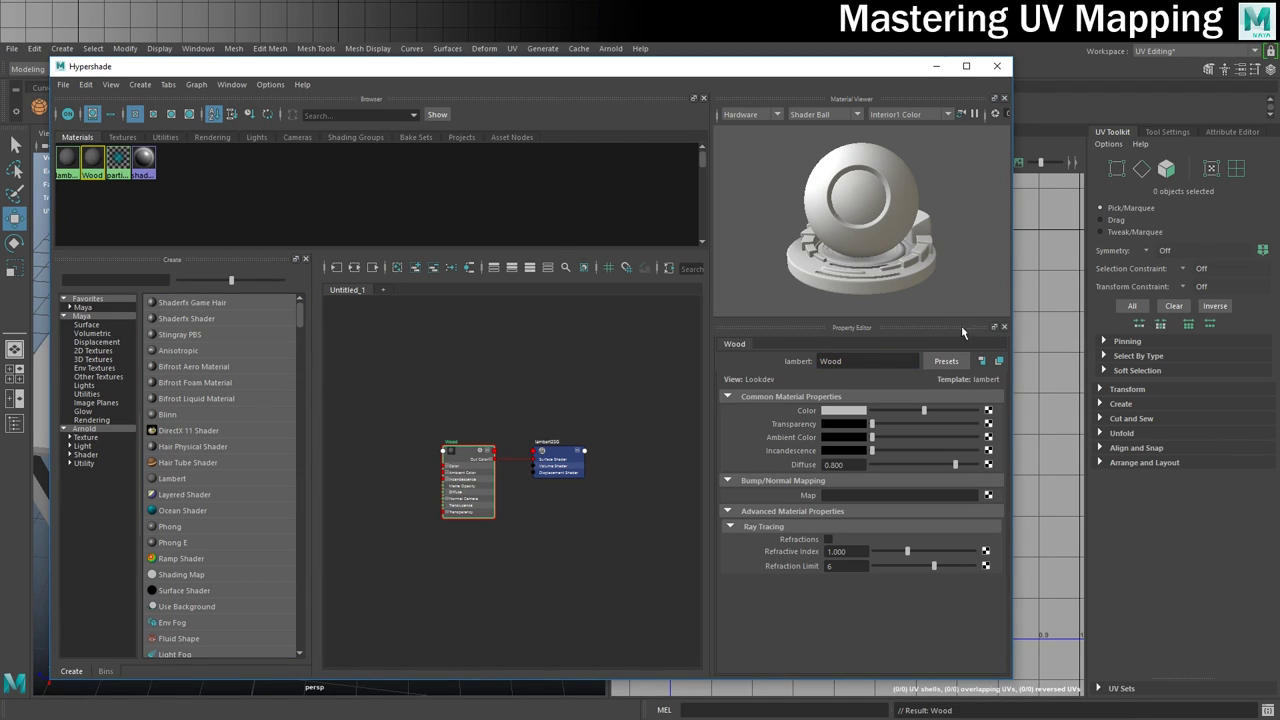
- Connect a File texture to the Wood material's color and load T_Wood_D.png from sourceimages
{"action": "left_click", "coordinate": [988, 410]}
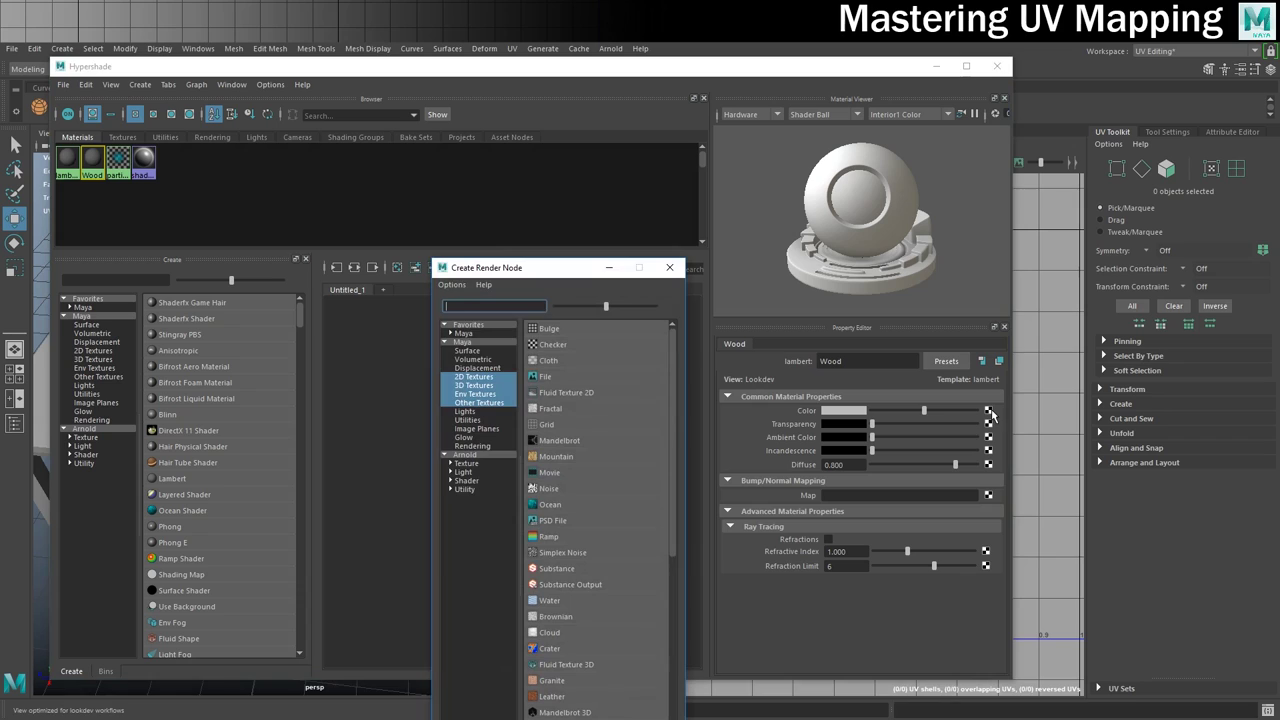
{"action": "left_click", "coordinate": [545, 376]}
{"action": "left_click", "coordinate": [993, 453]}
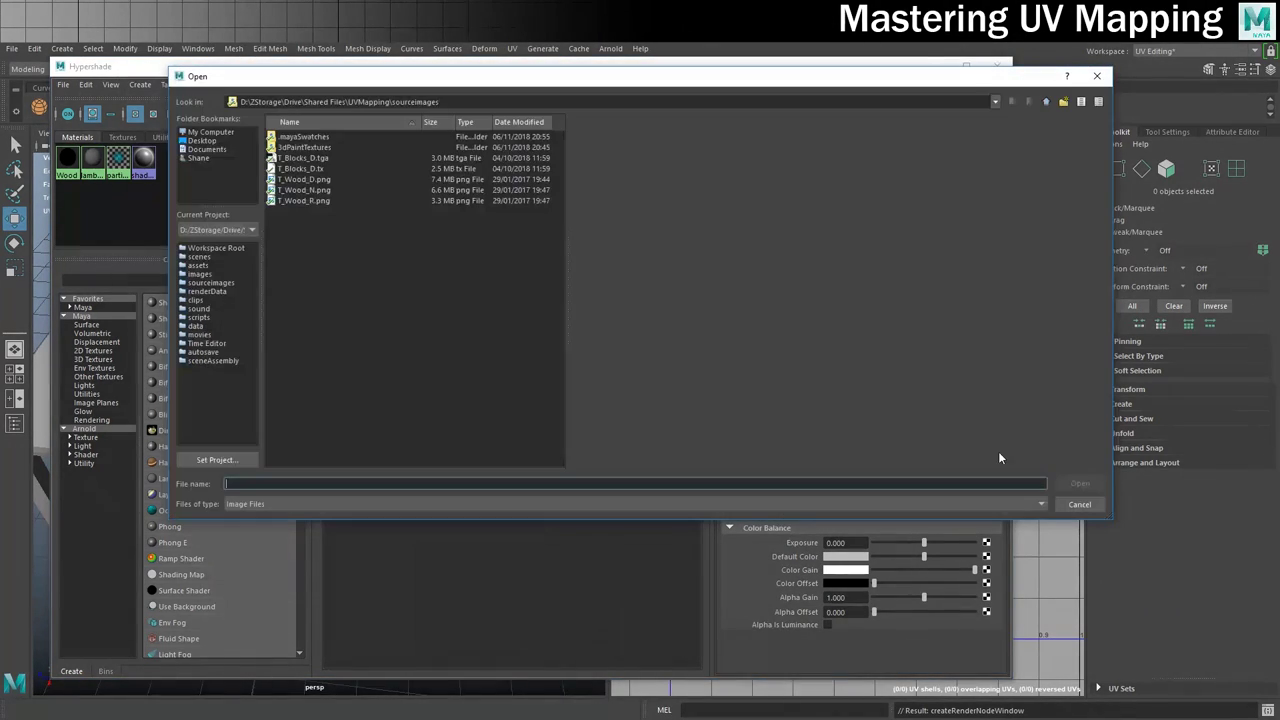
{"action": "left_click", "coordinate": [300, 179]}
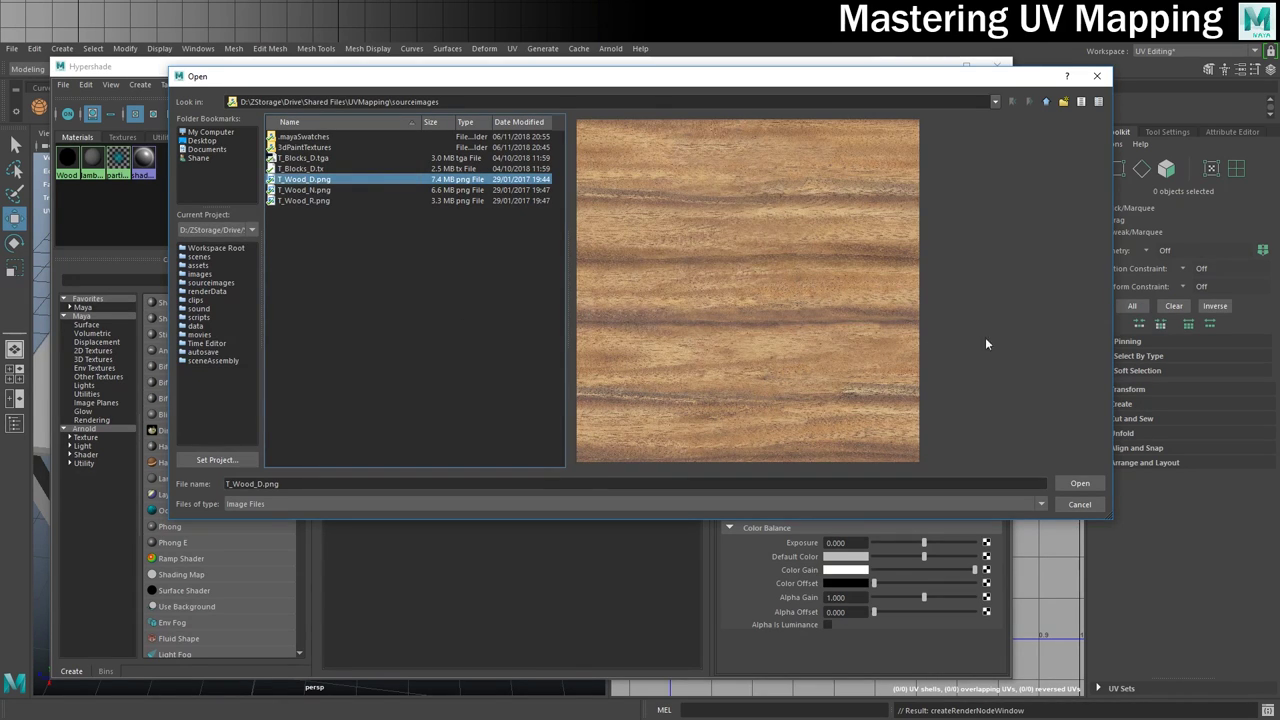
{"action": "left_click", "coordinate": [1063, 487]}
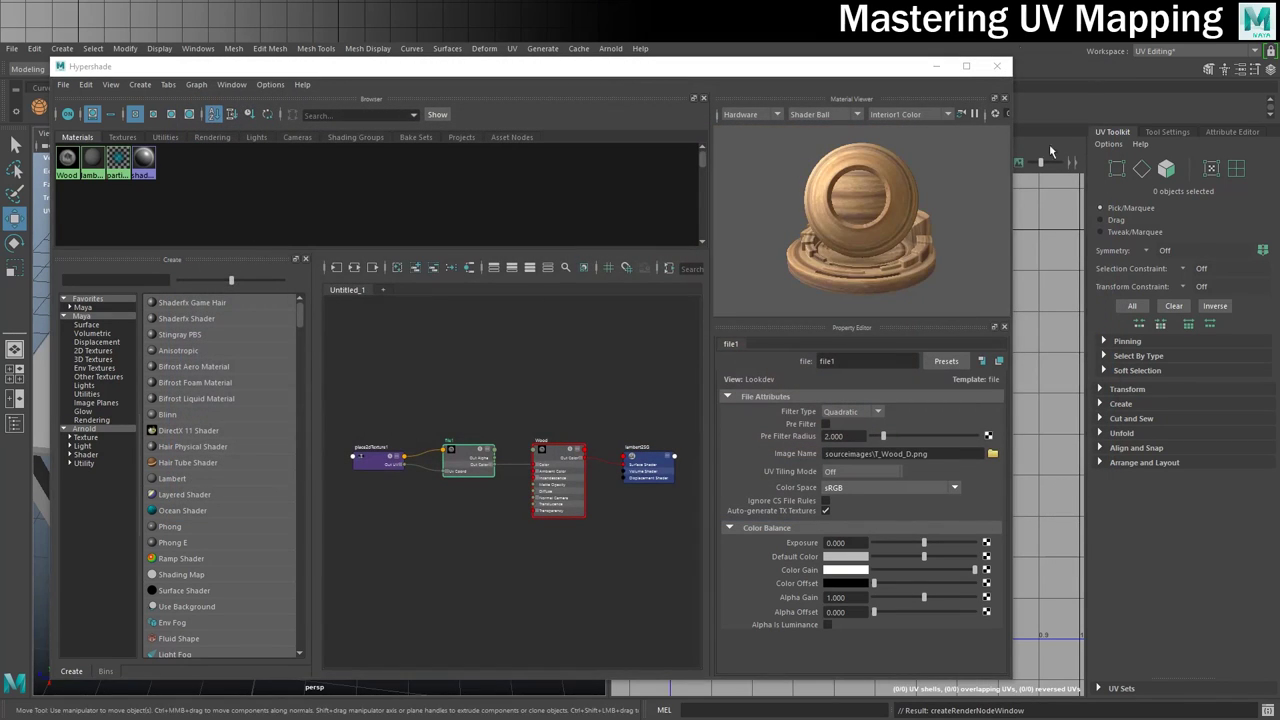
- Select every part of the table and assign the Wood material to the selection
{"action": "left_click_drag", "start_coordinate": [735, 68], "coordinate": [1152, 87]}
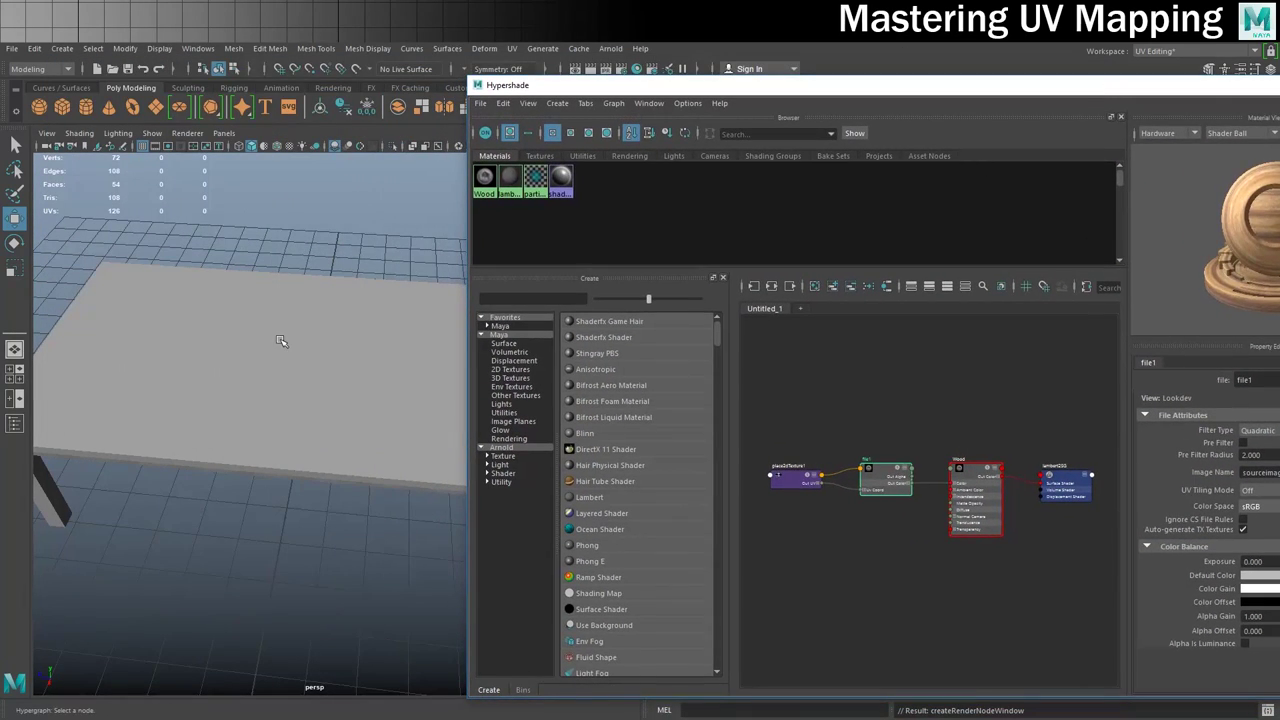
{"action": "scroll", "coordinate": [302, 338], "scroll_direction": "down", "scroll_amount": 5}
{"action": "left_click_drag", "start_coordinate": [160, 284], "coordinate": [430, 518]}
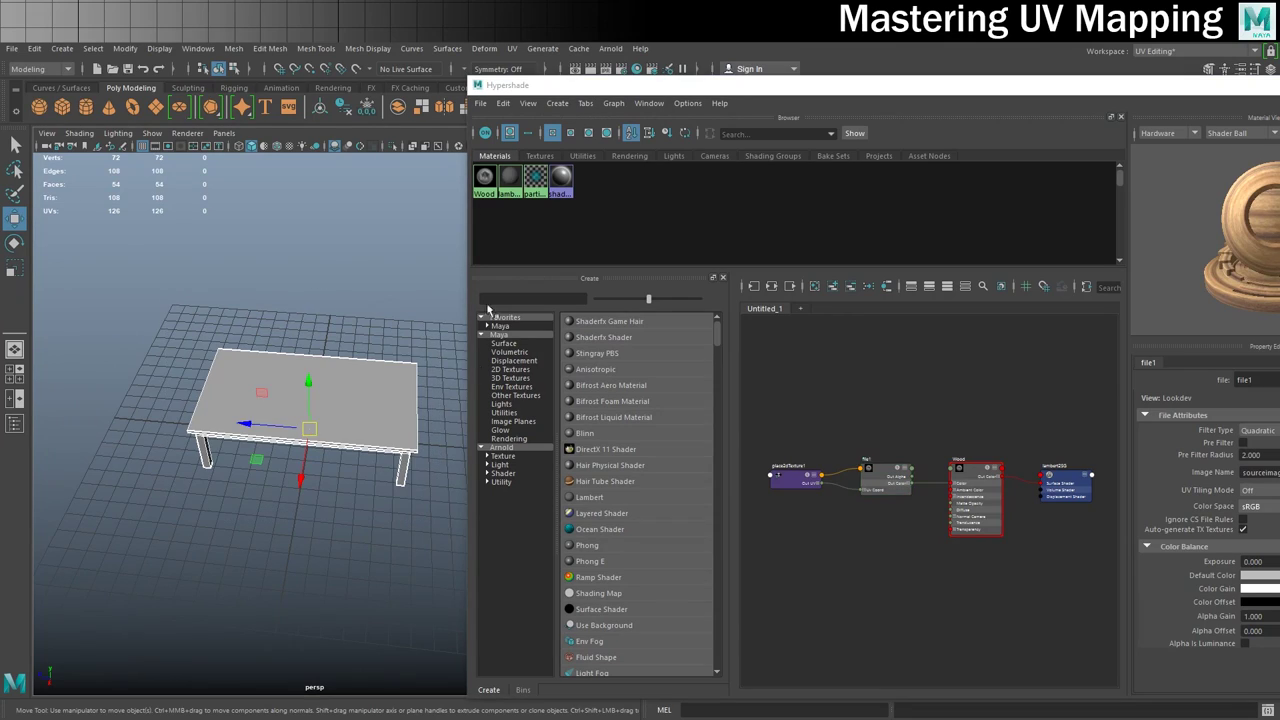
{"action": "right_click_drag", "start_coordinate": [485, 176], "coordinate": [489, 152]}
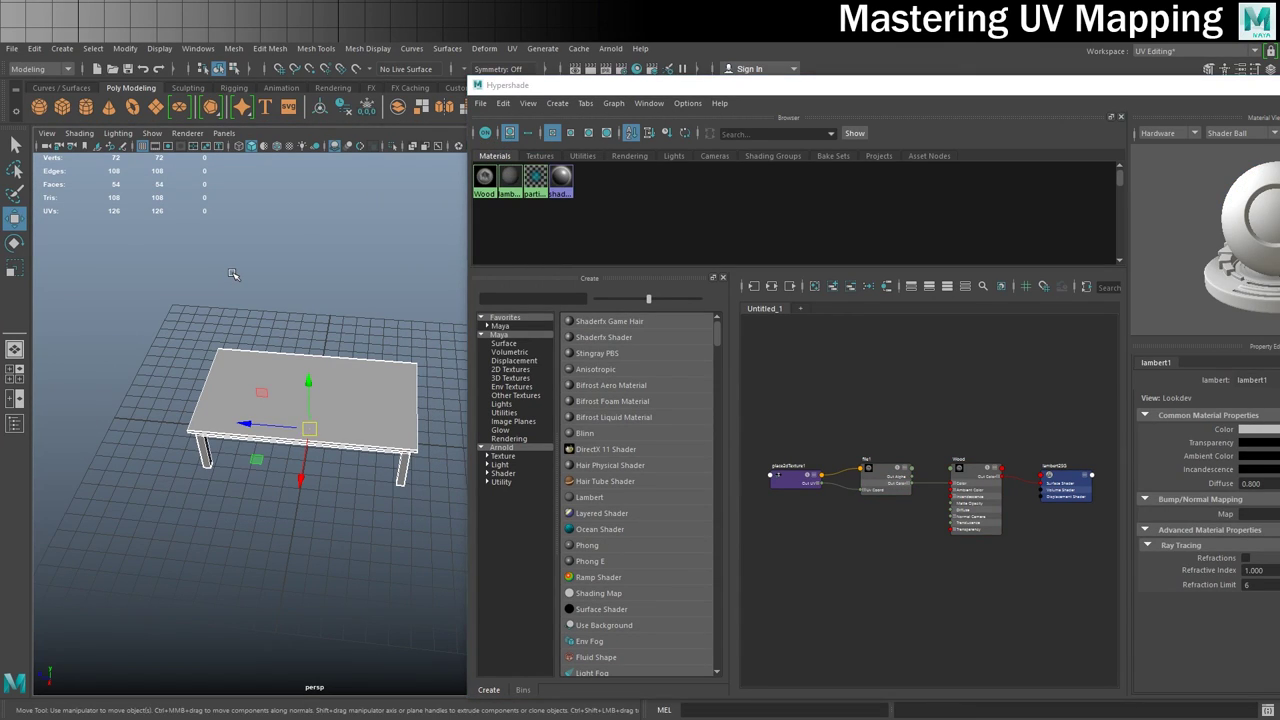
- Turn on textured display in the perspective view and close the Hypershade
{"action": "key", "text": "6"}
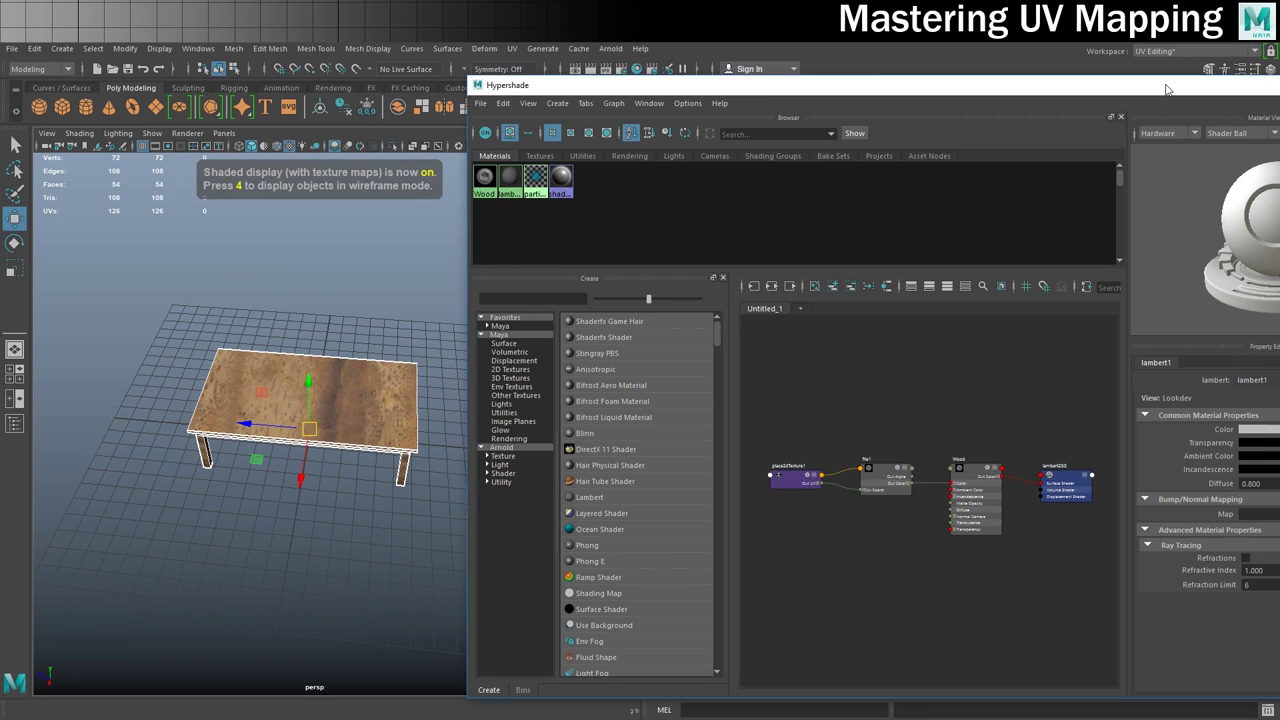
{"action": "left_click_drag", "start_coordinate": [1262, 78], "coordinate": [842, 73]}
{"action": "left_click", "coordinate": [992, 81]}
- Examine the wood grain's direction and stretching on the tabletop, side rails and legs from several angles
{"action": "scroll", "coordinate": [310, 387], "scroll_direction": "up", "scroll_amount": 10}
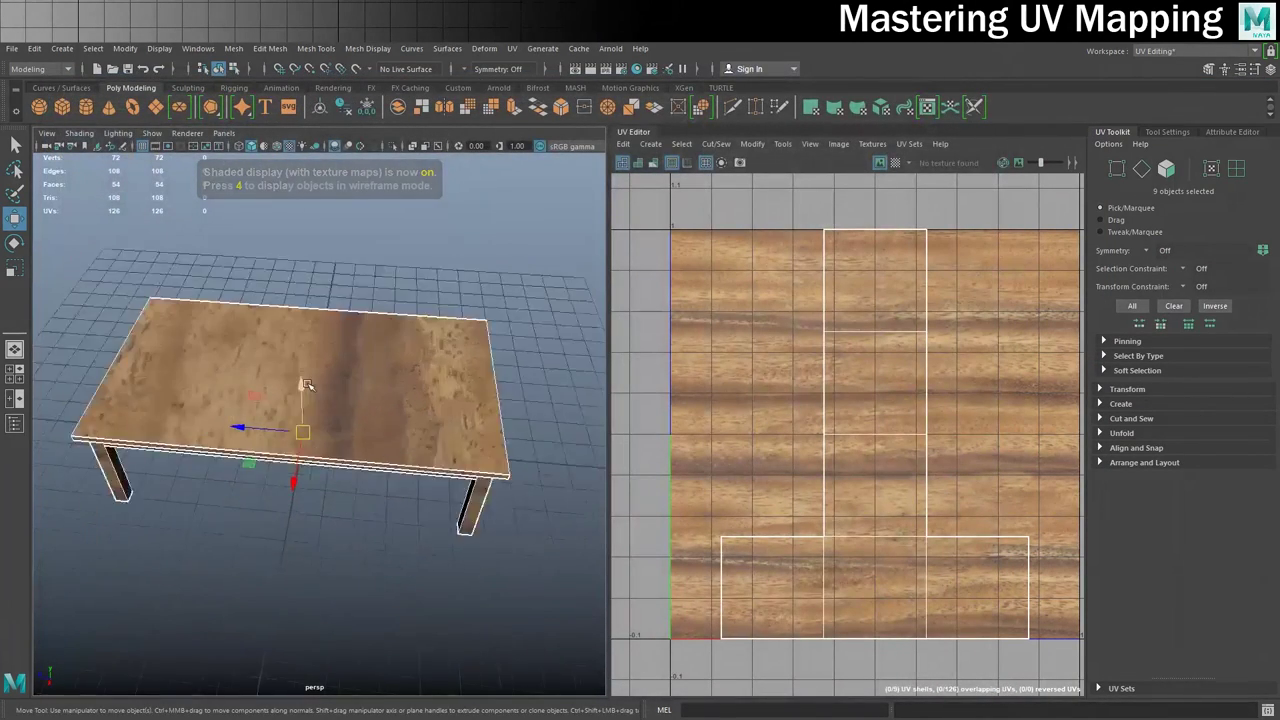
{"action": "scroll", "coordinate": [310, 386], "scroll_direction": "down", "scroll_amount": 3}
{"action": "left_click_drag", "start_coordinate": [405, 488], "coordinate": [400, 443], "text": "alt"}
{"action": "scroll", "coordinate": [398, 441], "scroll_direction": "up", "scroll_amount": 3}
{"action": "scroll", "coordinate": [391, 434], "scroll_direction": "down", "scroll_amount": 2}
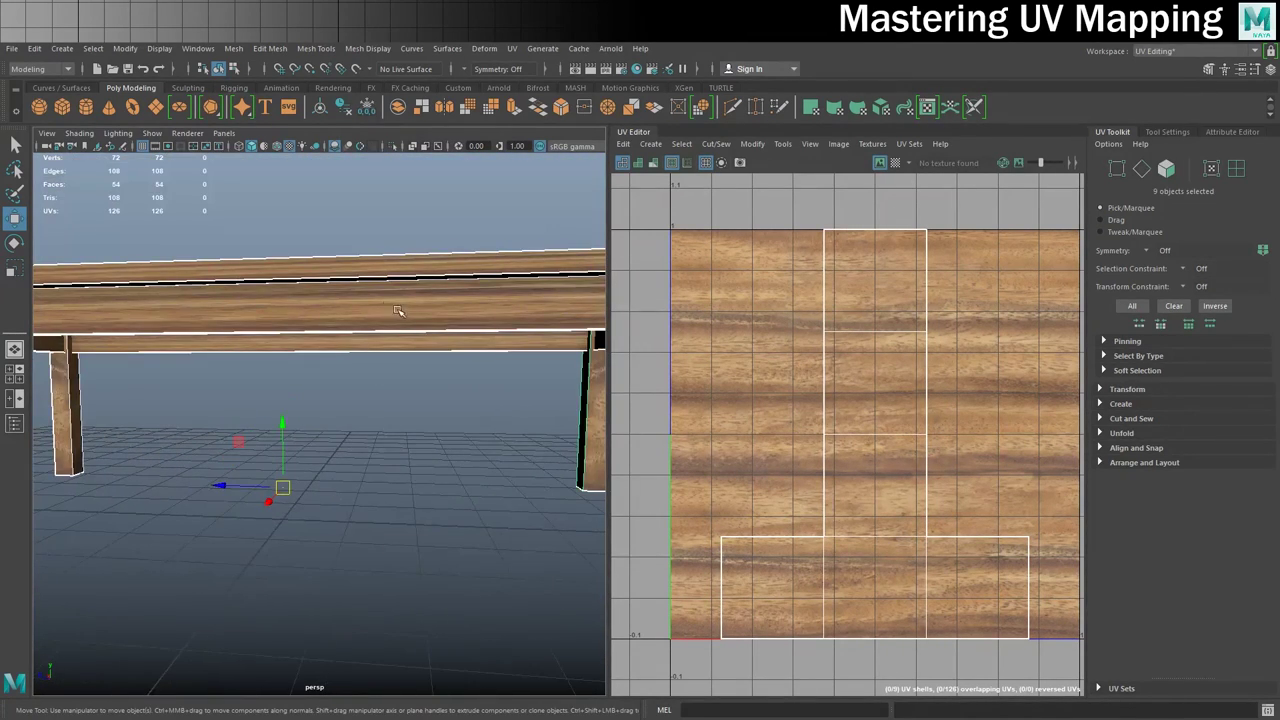
{"action": "left_click_drag", "start_coordinate": [358, 322], "coordinate": [283, 380], "text": "alt"}
{"action": "scroll", "coordinate": [296, 362], "scroll_direction": "down", "scroll_amount": 5}
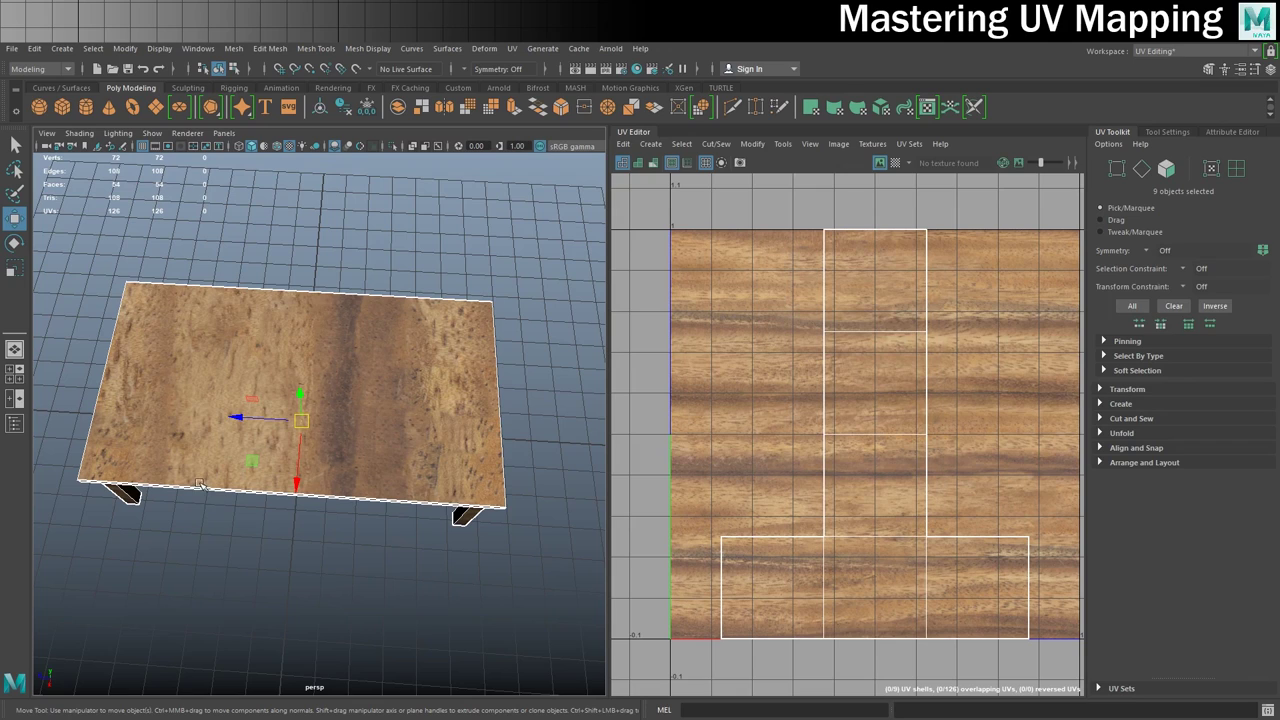
{"action": "left_click_drag", "start_coordinate": [218, 490], "coordinate": [308, 331], "text": "alt"}
- Select every part of the table, assign the default lambert1 material in the Hypershade, and close the Hypershade
{"action": "left_click", "coordinate": [435, 395]}
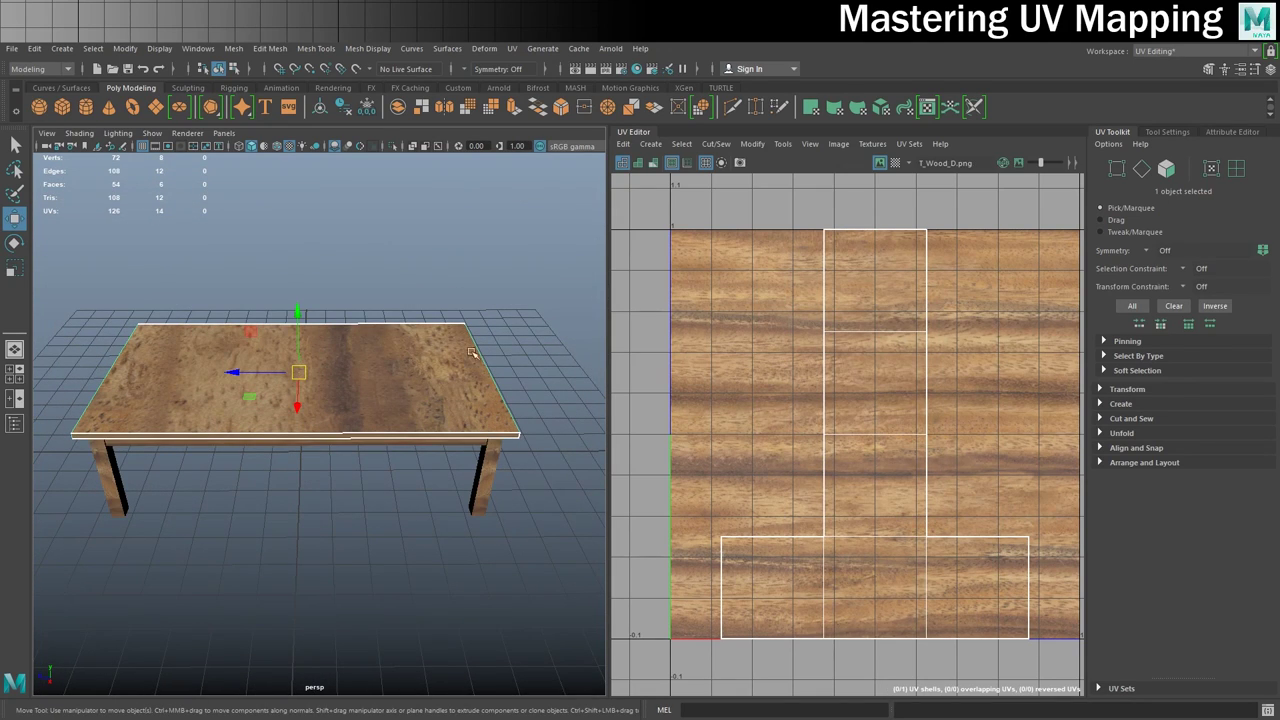
{"action": "left_click_drag", "start_coordinate": [124, 266], "coordinate": [500, 532]}
{"action": "left_click", "coordinate": [641, 68]}
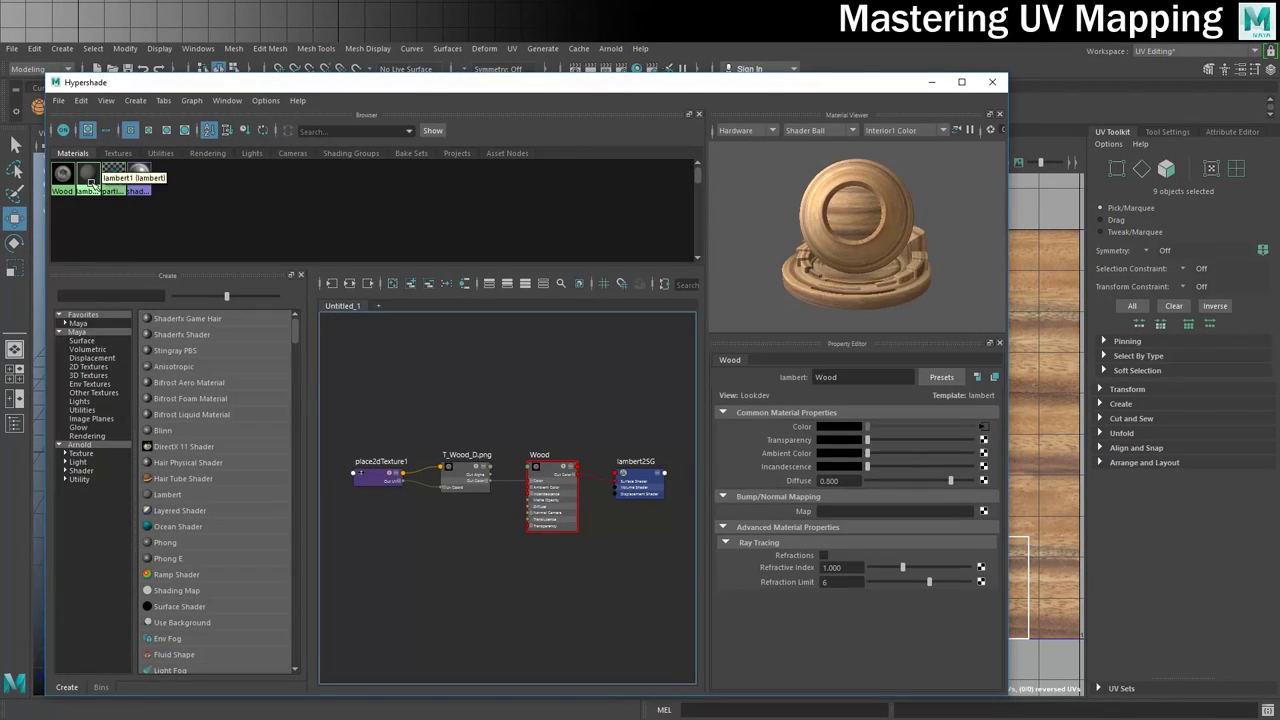
{"action": "right_click", "coordinate": [113, 177]}
{"action": "left_click", "coordinate": [89, 144]}
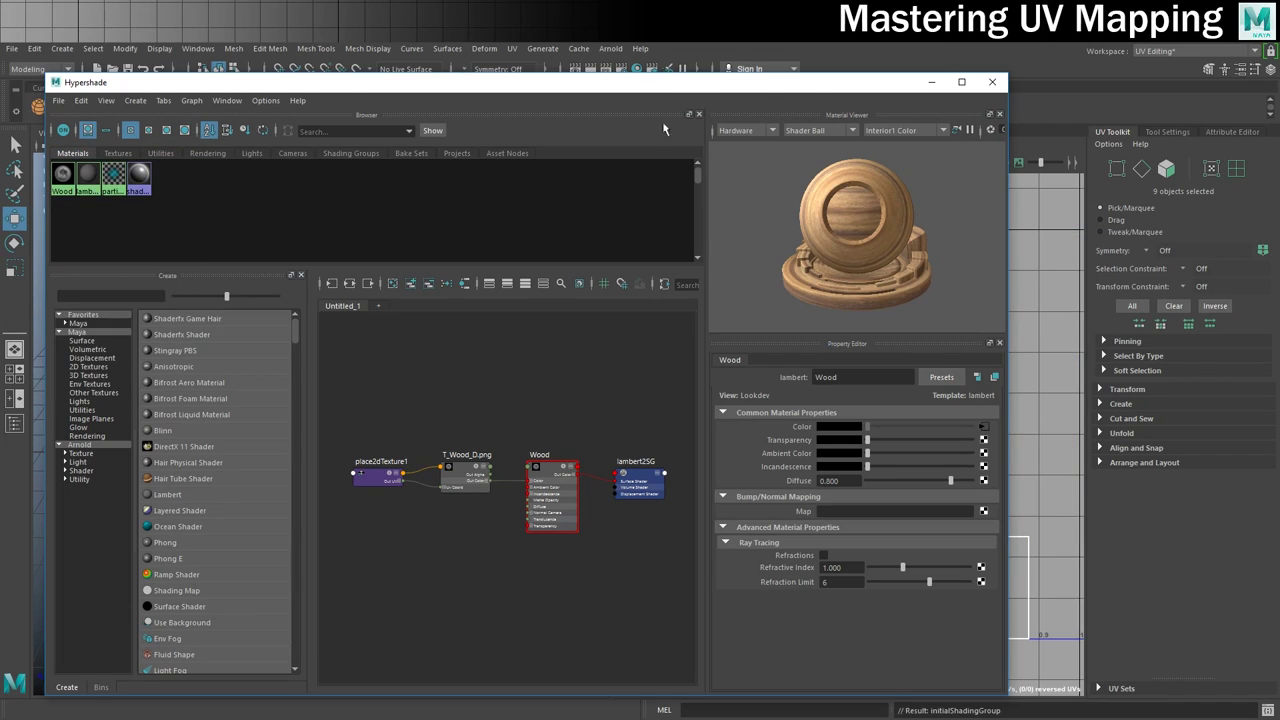
{"action": "left_click", "coordinate": [990, 83]}
- Select the top and bottom faces of the tabletop in face mode
{"action": "scroll", "coordinate": [393, 365], "scroll_direction": "up", "scroll_amount": 3}
{"action": "left_click", "coordinate": [351, 354]}
{"action": "mouse_move", "coordinate": [426, 326]}
{"action": "left_mouse_down", "text": "alt"}
{"action": "mouse_move", "coordinate": [374, 360]}
{"action": "mouse_move", "coordinate": [463, 272]}
{"action": "mouse_move", "coordinate": [409, 331]}
{"action": "mouse_move", "coordinate": [473, 312]}
{"action": "mouse_move", "coordinate": [441, 326]}
{"action": "left_mouse_up", "text": "alt"}
{"action": "right_click", "coordinate": [410, 325]}
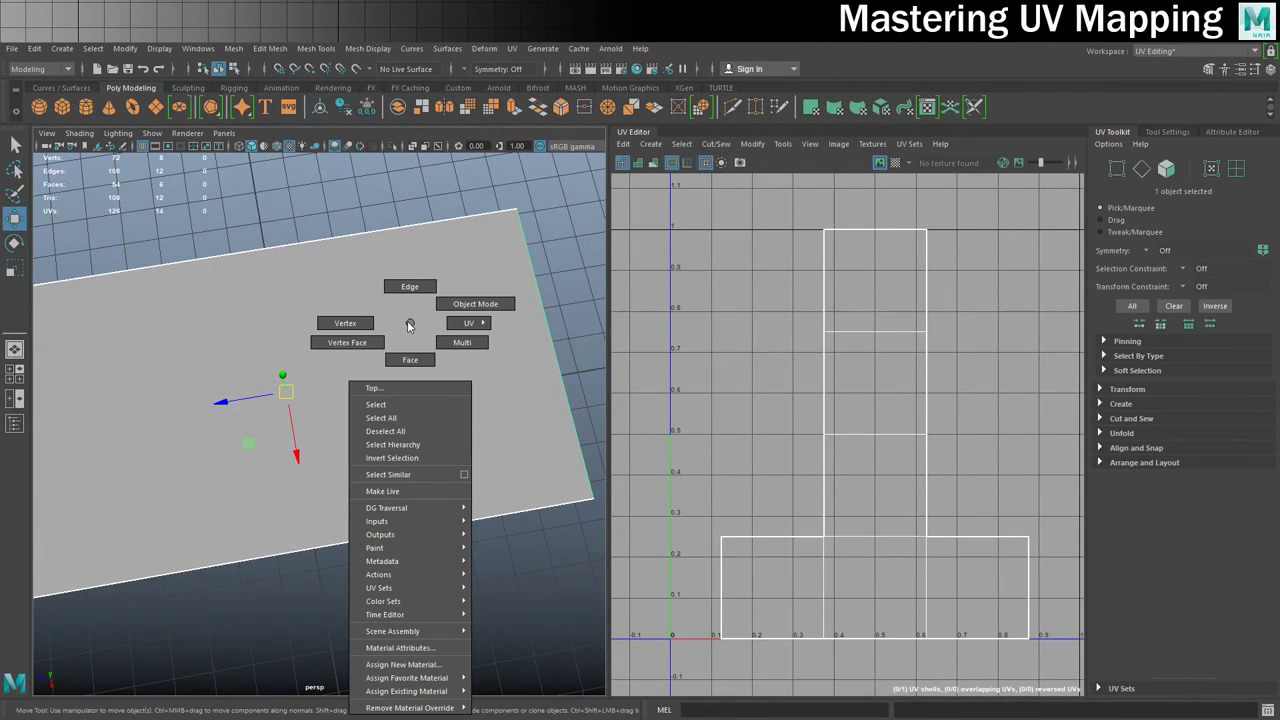
{"action": "left_click", "coordinate": [410, 360]}
{"action": "left_click_drag", "start_coordinate": [409, 423], "coordinate": [423, 480], "text": "alt"}
{"action": "left_click", "coordinate": [393, 387]}
{"action": "left_click", "coordinate": [421, 478]}
{"action": "left_click_drag", "start_coordinate": [431, 390], "coordinate": [423, 426], "text": "alt"}
{"action": "middle_click_drag", "start_coordinate": [423, 426], "coordinate": [457, 402], "text": "alt"}
{"action": "left_click_drag", "start_coordinate": [266, 309], "coordinate": [443, 404]}
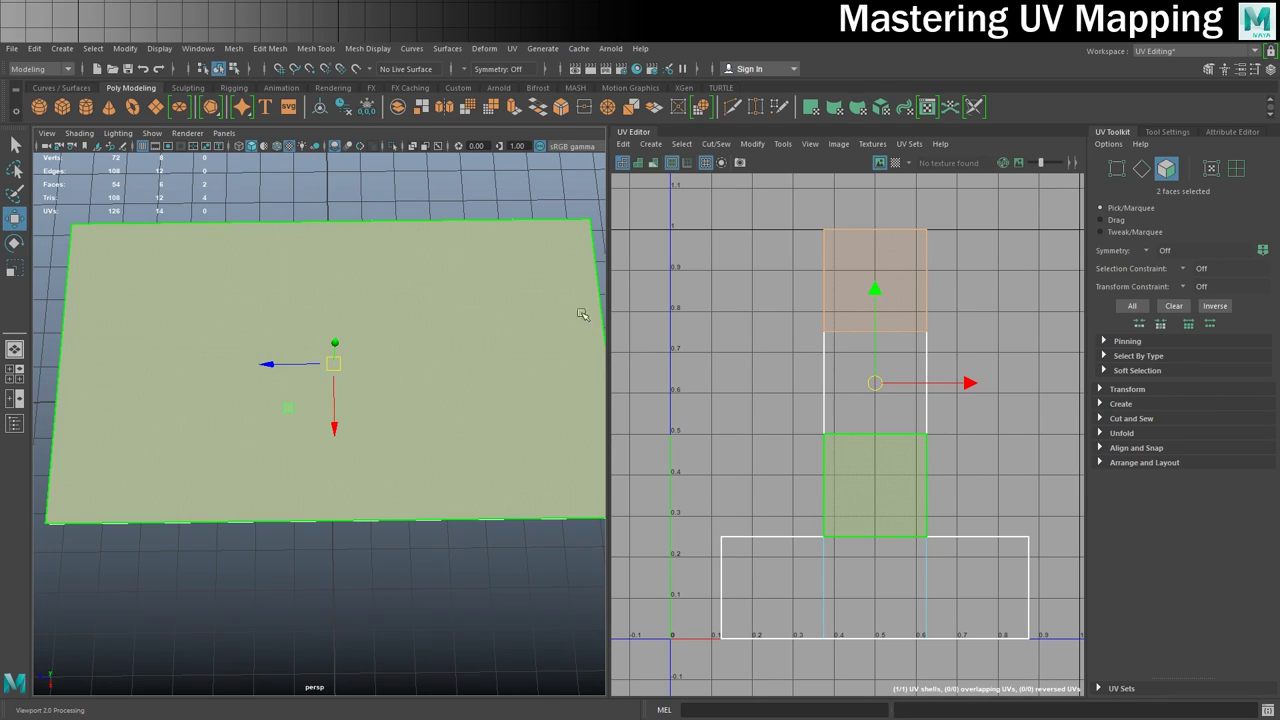
- Planar-map the selected faces from the Y axis, fitted to the bounding box with the image width/height ratio kept
{"action": "left_click", "coordinate": [512, 48]}
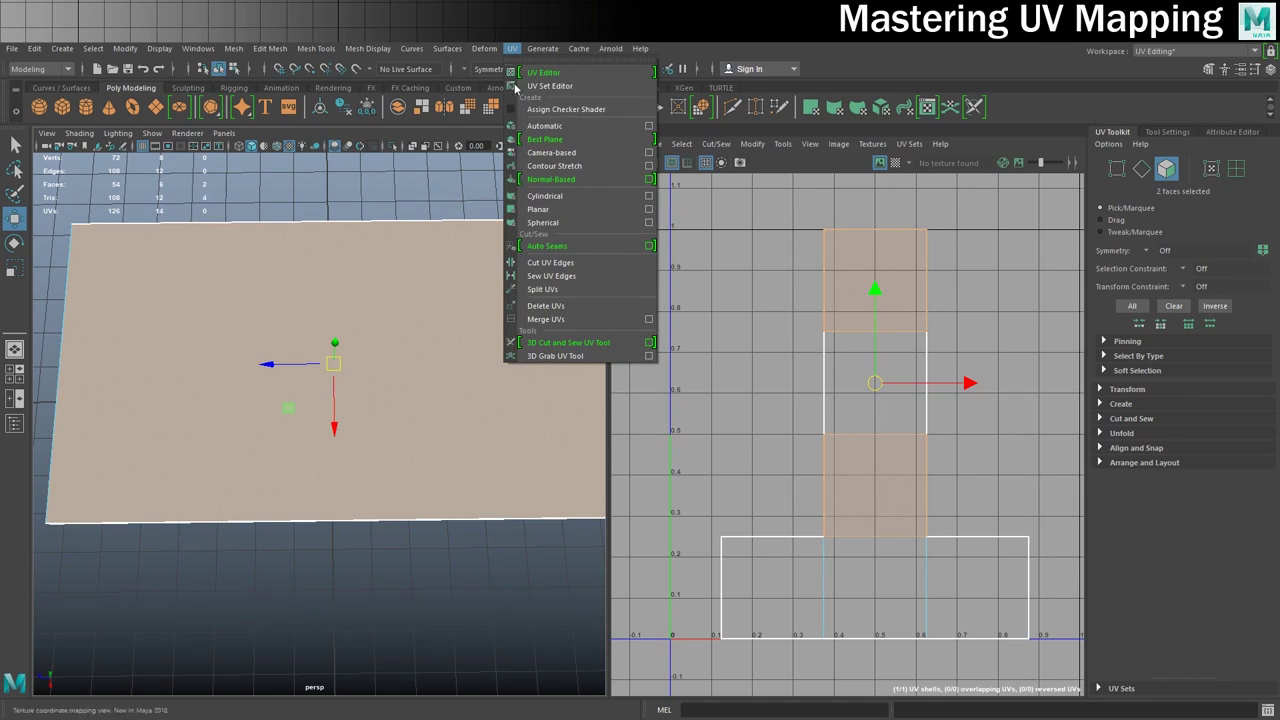
{"action": "left_click", "coordinate": [648, 212]}
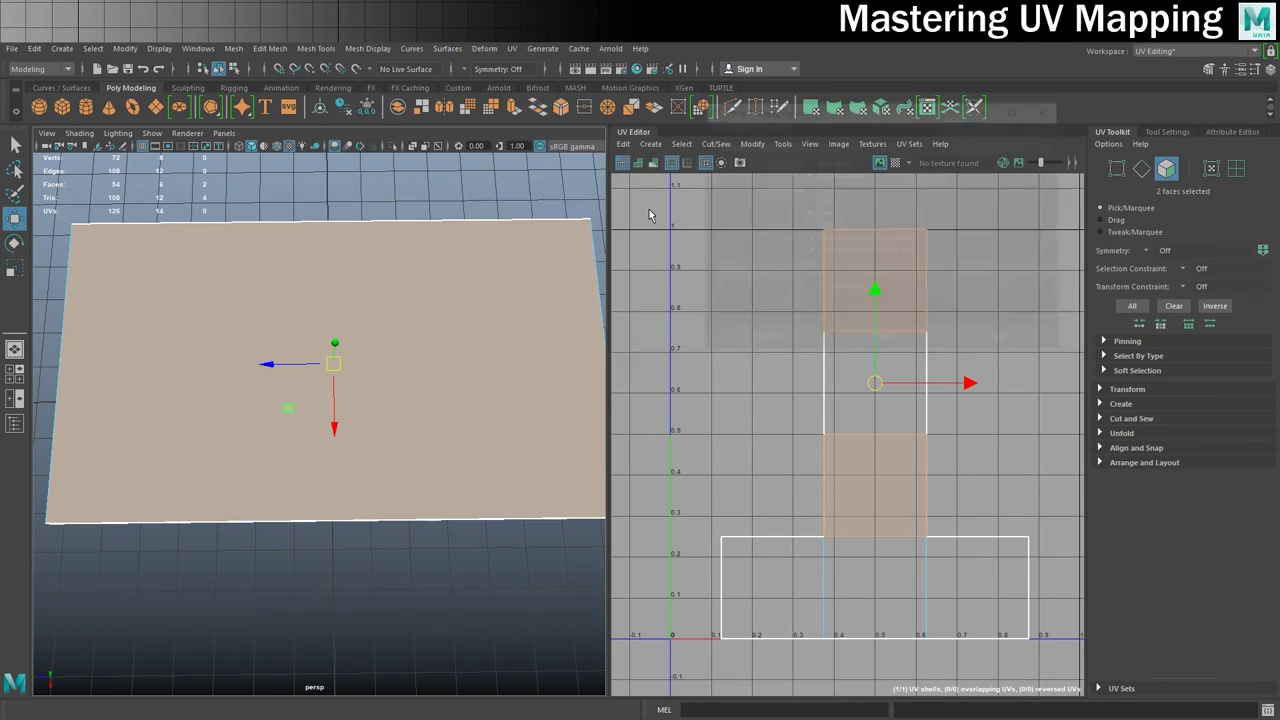
{"action": "left_click_drag", "start_coordinate": [813, 107], "coordinate": [772, 232]}
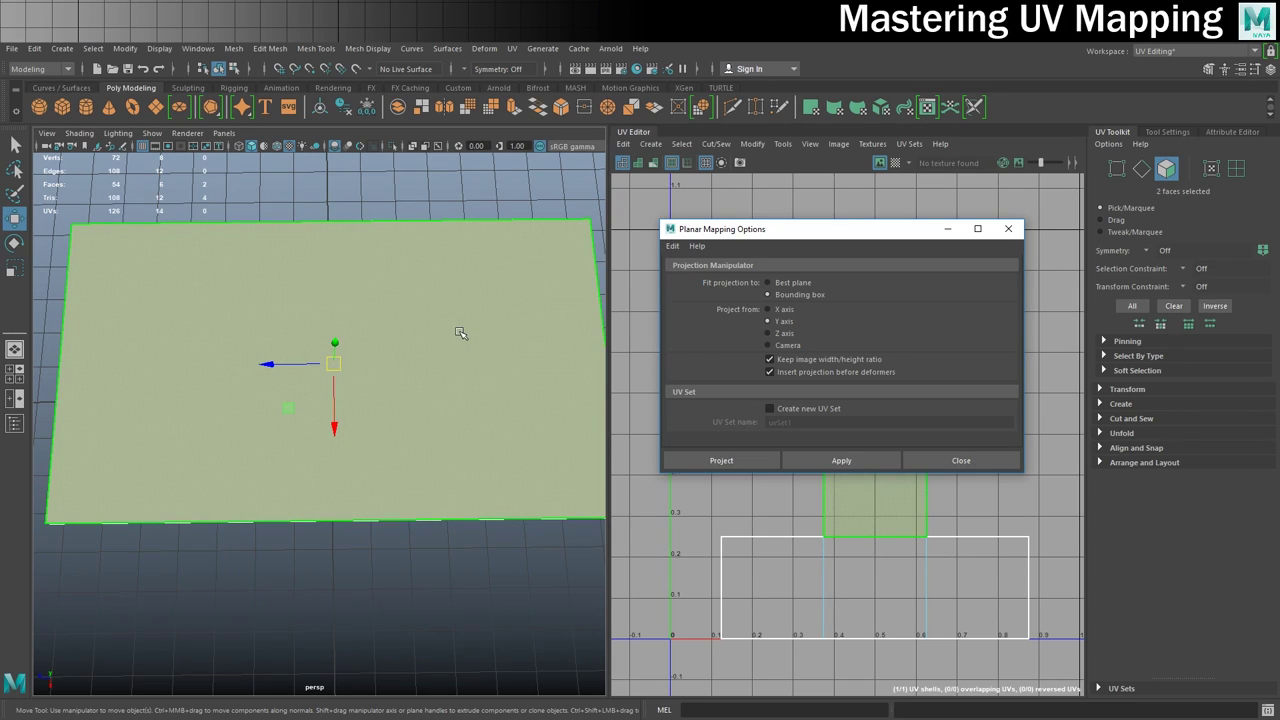
{"action": "left_click", "coordinate": [727, 460]}
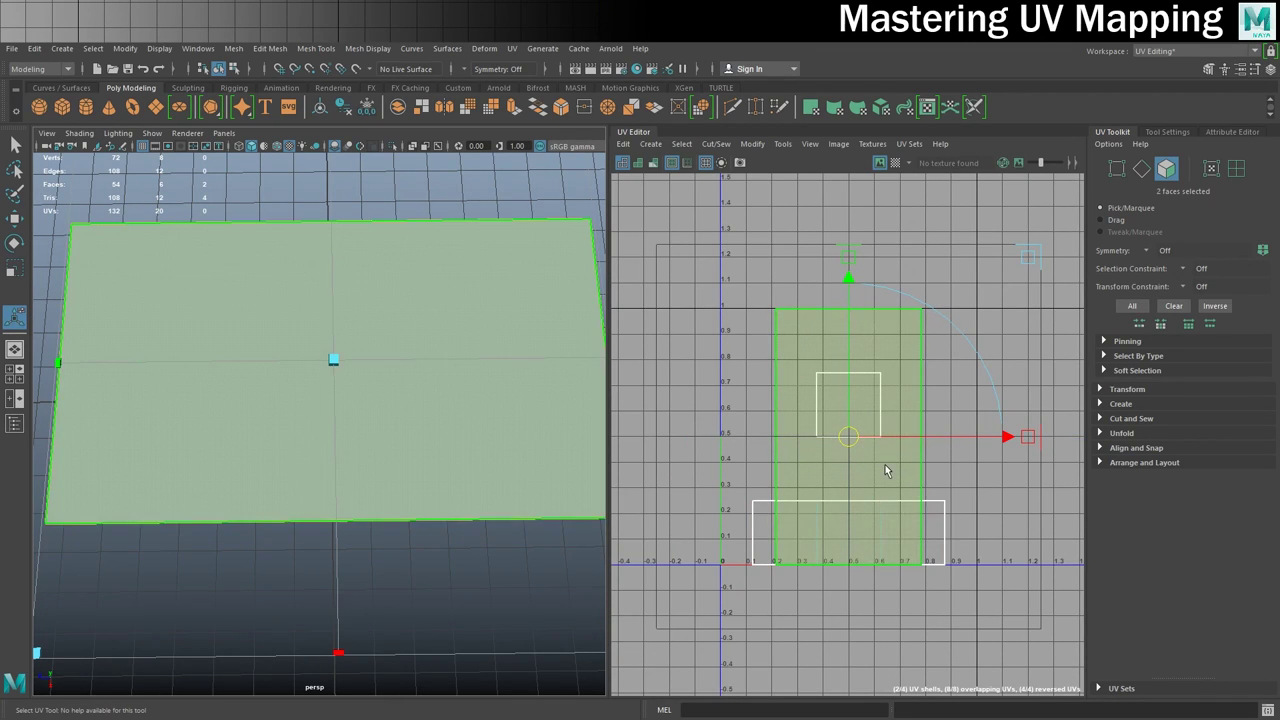
- Move the projected top and bottom shells outside the 0–1 UV square on its negative U side and deselect them
{"action": "key", "text": "w"}
{"action": "scroll", "coordinate": [843, 413], "scroll_direction": "down", "scroll_amount": 1}
{"action": "scroll", "coordinate": [843, 413], "scroll_direction": "down", "scroll_amount": 1}
{"action": "left_click_drag", "start_coordinate": [848, 420], "coordinate": [712, 431]}
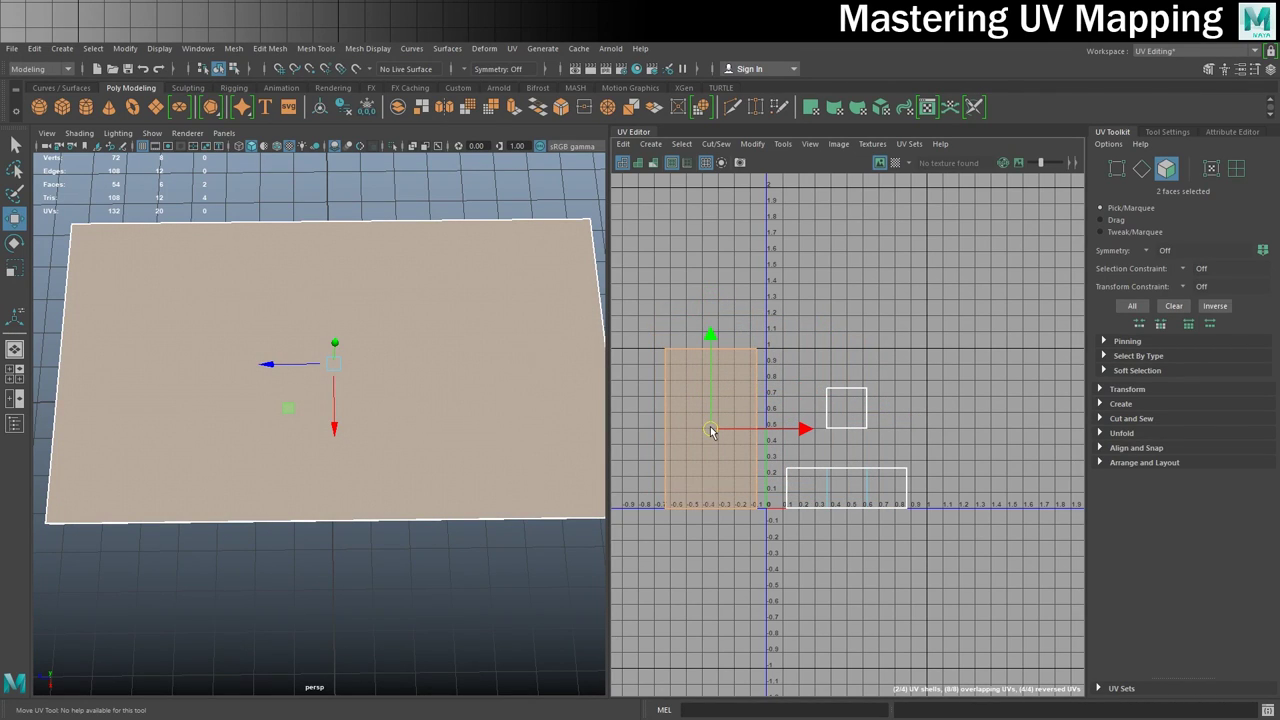
{"action": "left_click", "coordinate": [991, 356]}
- Select the two long narrow side faces of the tabletop
{"action": "left_click_drag", "start_coordinate": [424, 342], "coordinate": [423, 286], "text": "alt"}
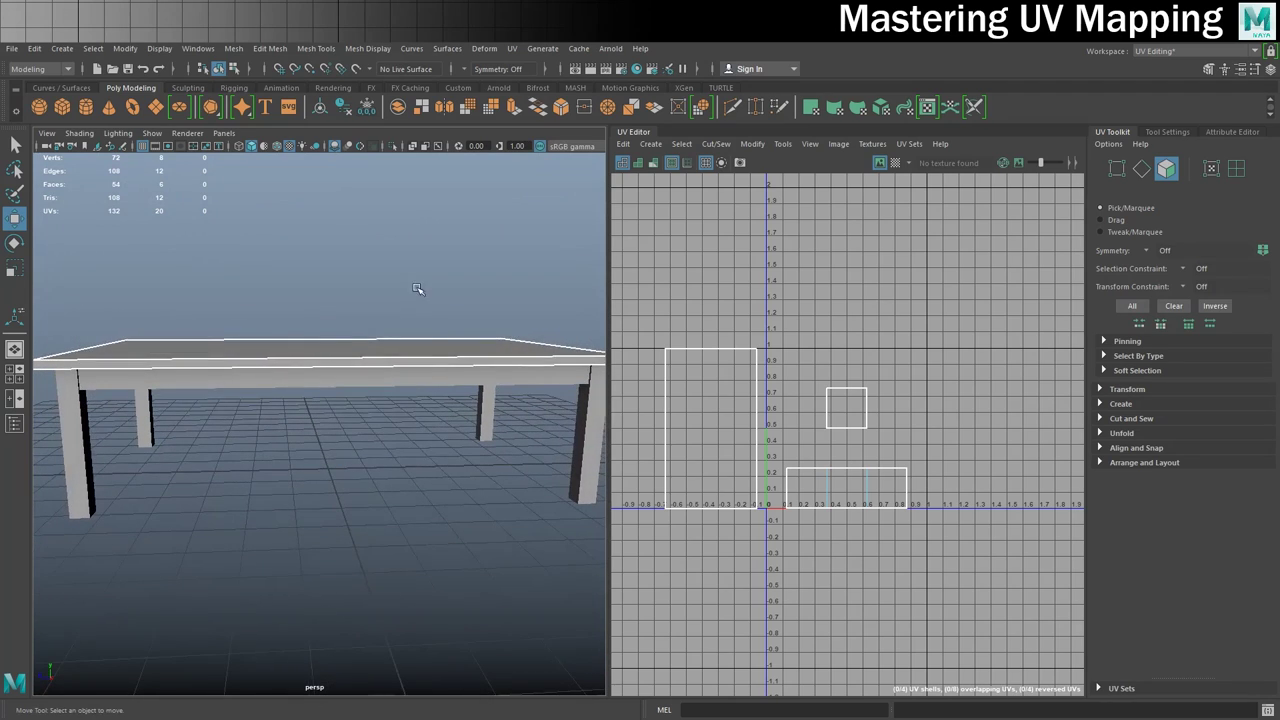
{"action": "left_click", "coordinate": [418, 362]}
{"action": "left_click_drag", "start_coordinate": [418, 362], "coordinate": [311, 313], "text": "alt"}
{"action": "left_click", "coordinate": [416, 420], "text": "shift"}
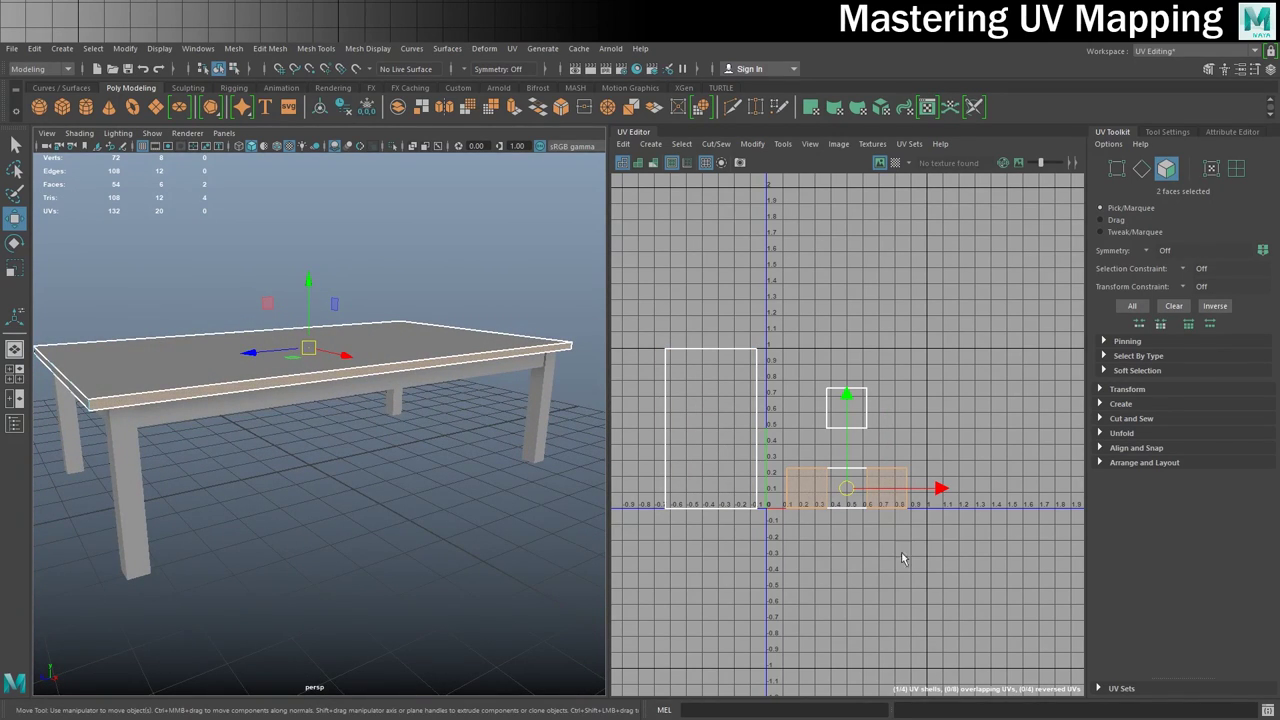
- Planar-map the tabletop's two long side faces from the X axis, keeping the image width/height ratio
{"action": "scroll", "coordinate": [902, 492], "scroll_direction": "up", "scroll_amount": 3}
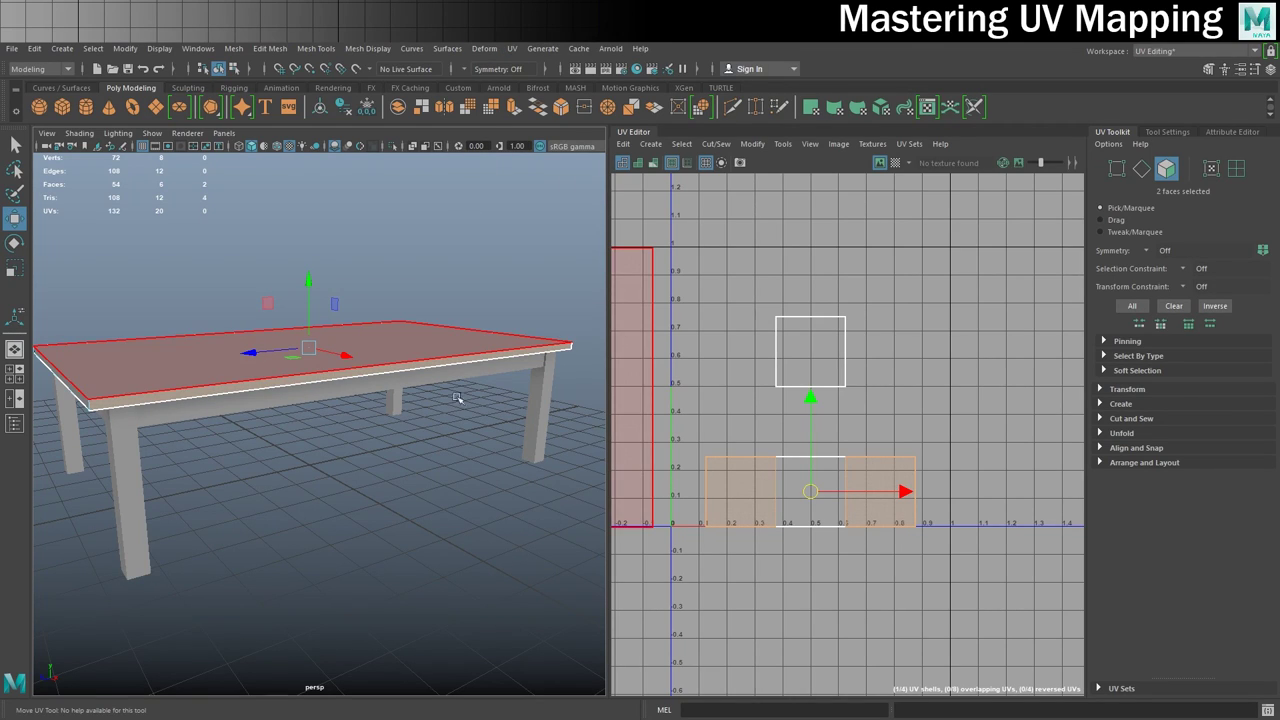
{"action": "left_click_drag", "start_coordinate": [456, 404], "coordinate": [338, 358], "text": "alt"}
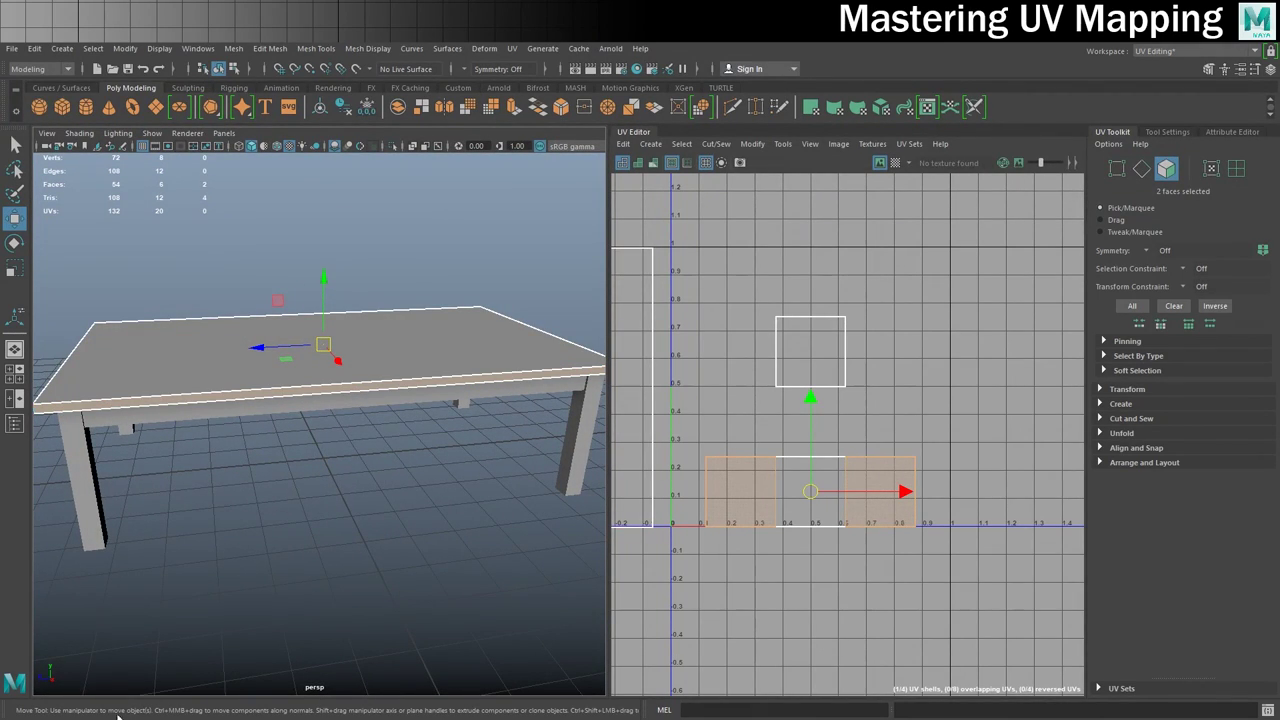
{"action": "left_click_drag", "start_coordinate": [355, 460], "coordinate": [373, 469], "text": "alt"}
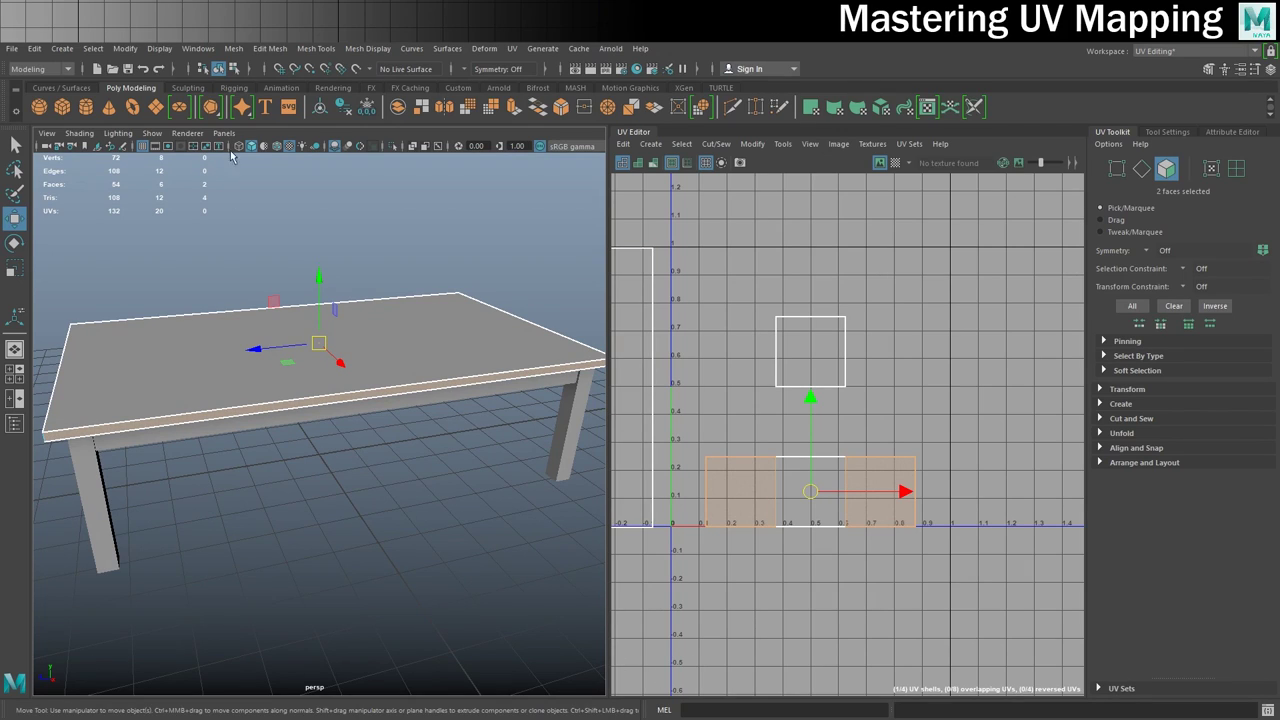
{"action": "left_click", "coordinate": [511, 50]}
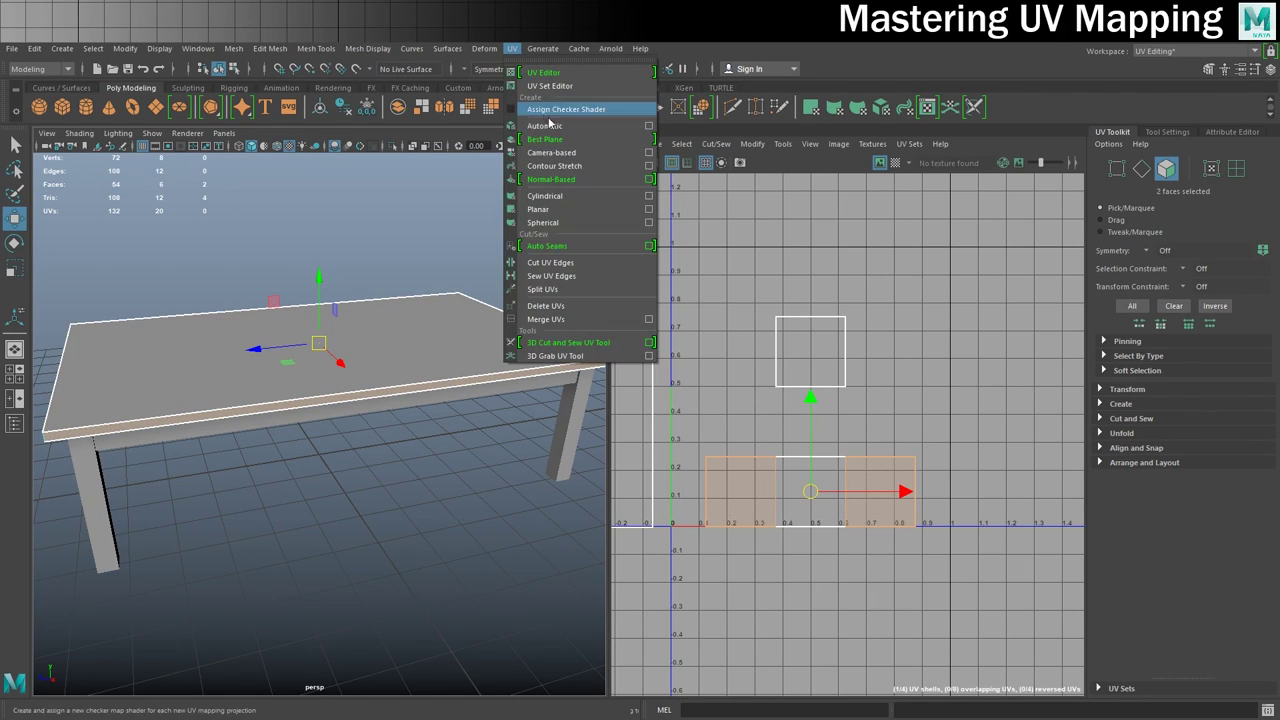
{"action": "left_click", "coordinate": [650, 213]}
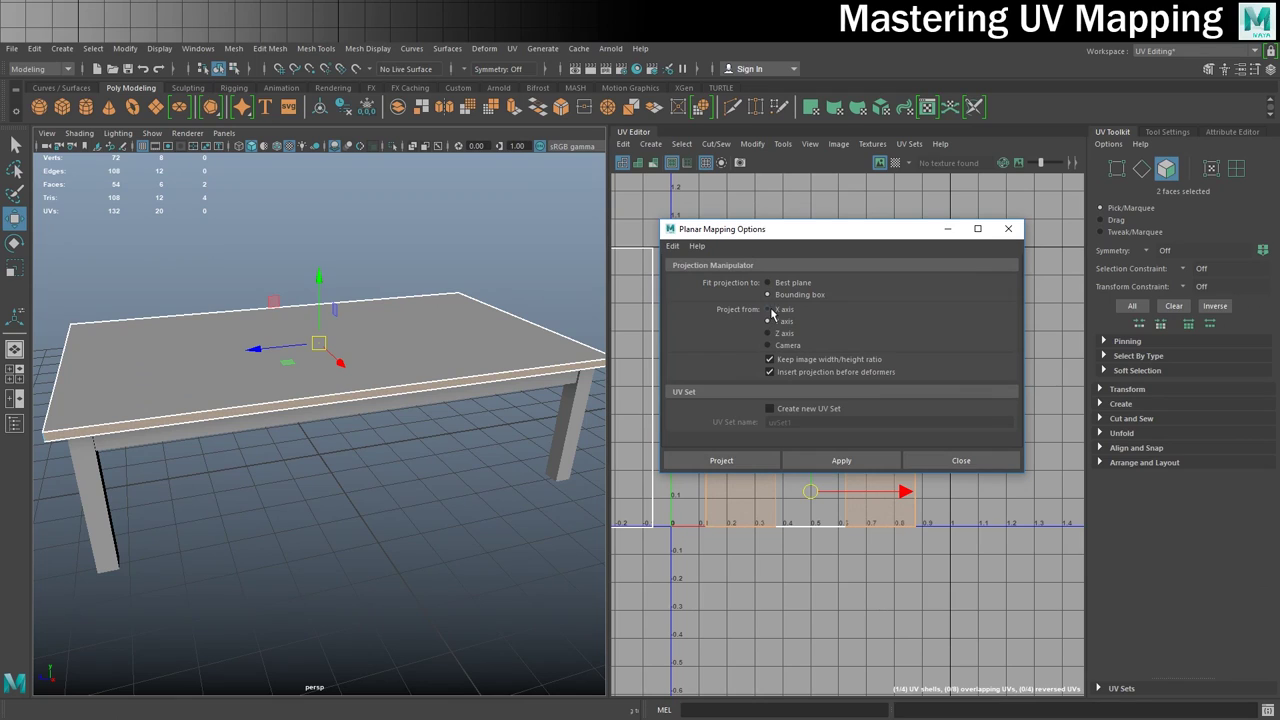
{"action": "left_click", "coordinate": [748, 463]}
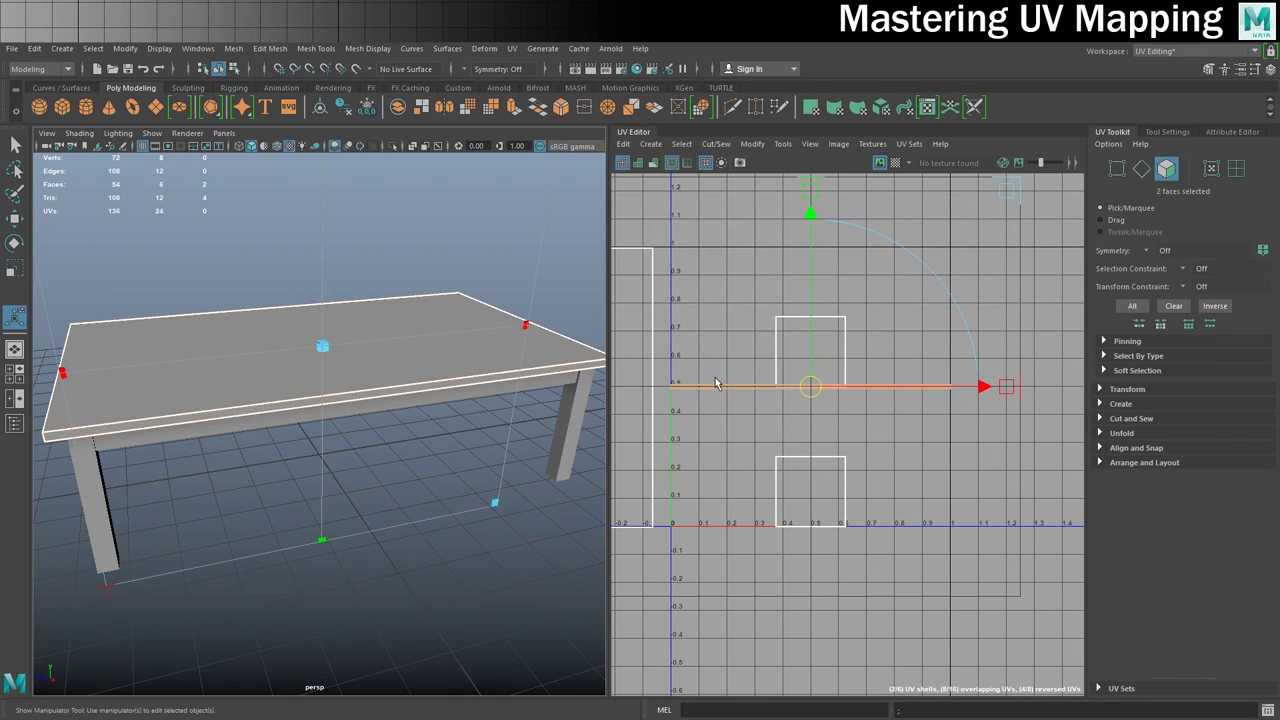
- Move the long side faces' thin UV strips above the large tabletop shell, outside the 0–1 square
{"action": "scroll", "coordinate": [715, 385], "scroll_direction": "up", "scroll_amount": 3}
{"action": "scroll", "coordinate": [780, 404], "scroll_direction": "down", "scroll_amount": 5}
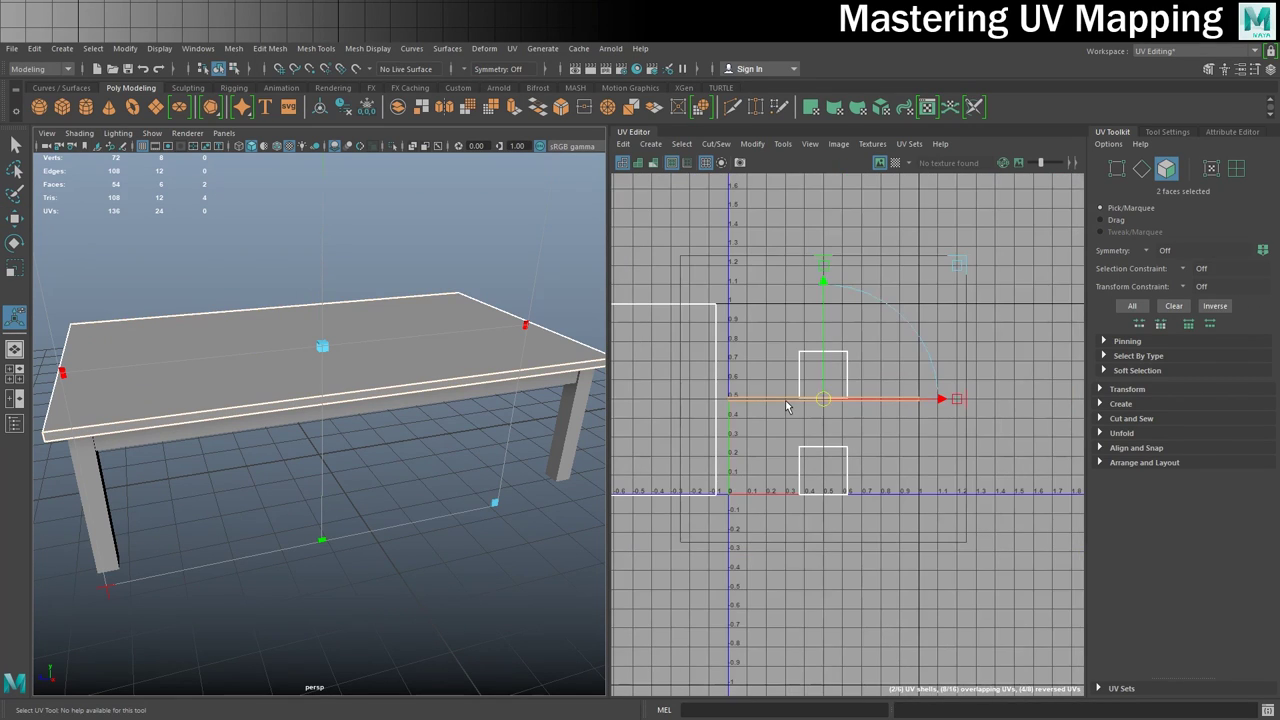
{"action": "key", "text": "w"}
{"action": "left_click_drag", "start_coordinate": [820, 400], "coordinate": [662, 257]}
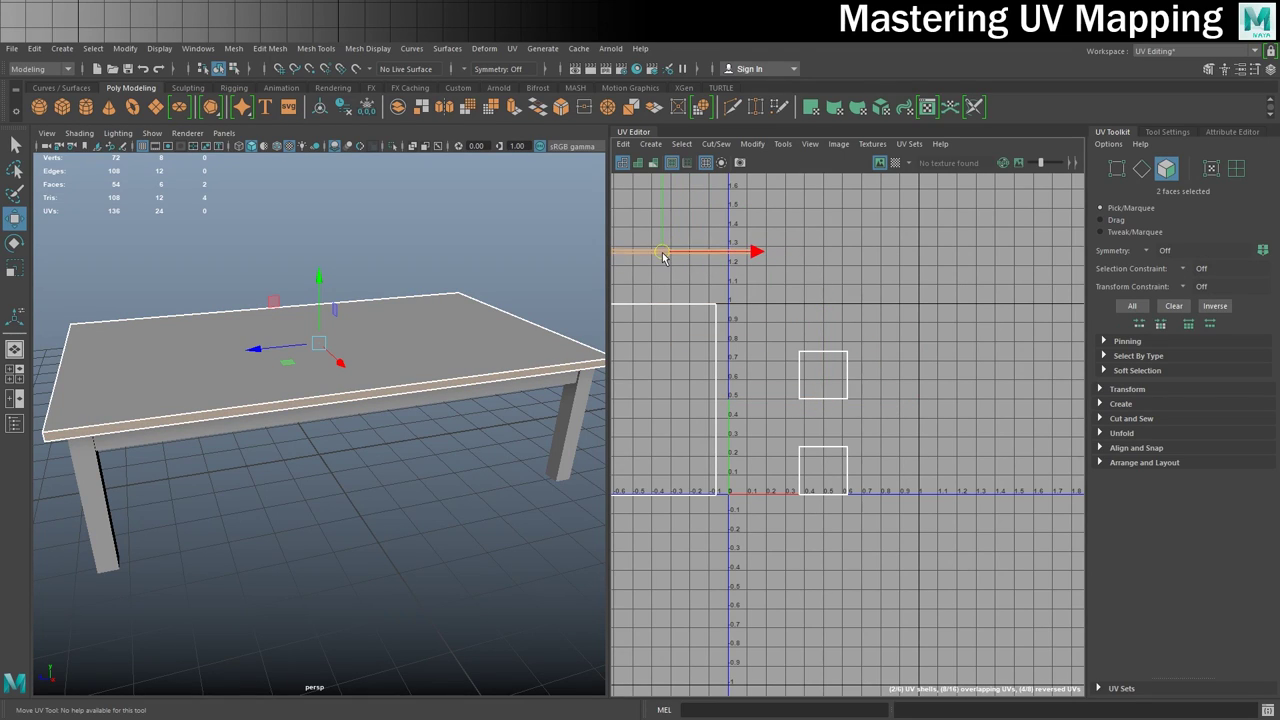
- Select the tabletop's two remaining end faces in the UV Editor and planar-map them from the Z axis
{"action": "right_click", "coordinate": [810, 372]}
{"action": "right_click_drag", "start_coordinate": [804, 370], "coordinate": [805, 408]}
{"action": "left_click_drag", "start_coordinate": [759, 273], "coordinate": [906, 566]}
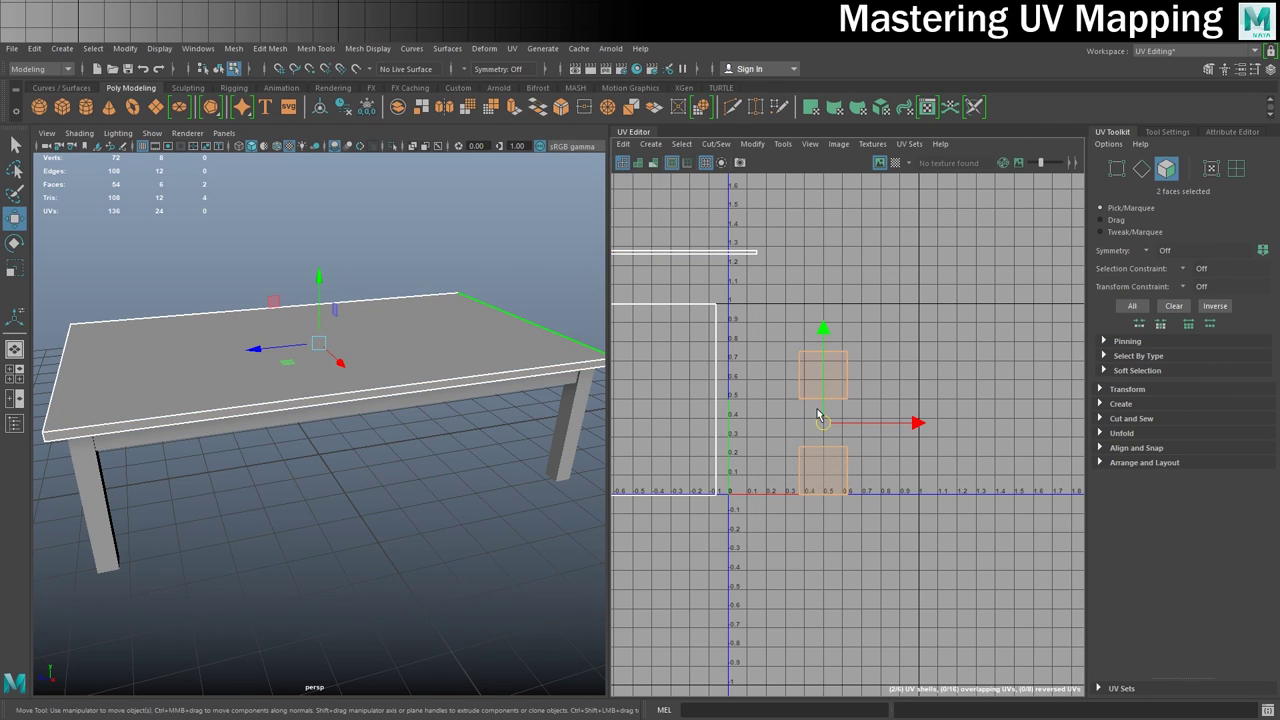
{"action": "left_click", "coordinate": [512, 49]}
{"action": "left_click", "coordinate": [649, 210]}
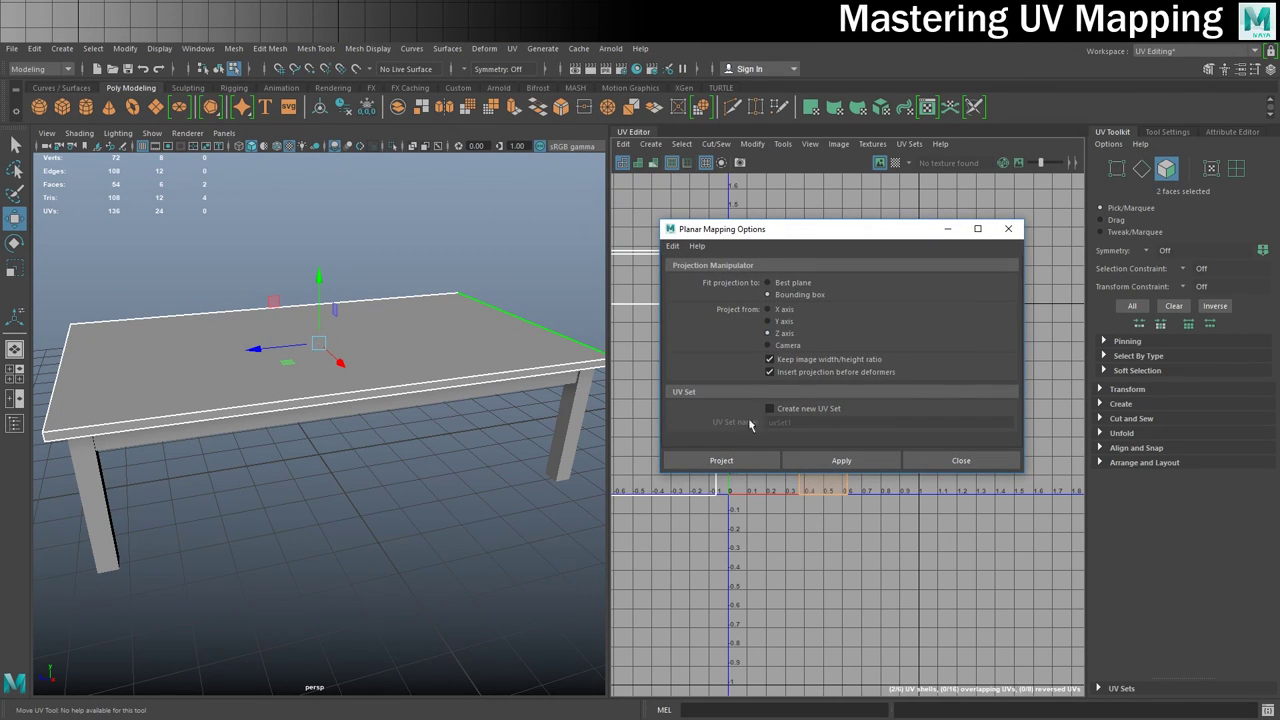
{"action": "left_click", "coordinate": [729, 458]}
- Move the end faces' UV strips above the long side faces' strips
{"action": "scroll", "coordinate": [840, 450], "scroll_direction": "down", "scroll_amount": 3}
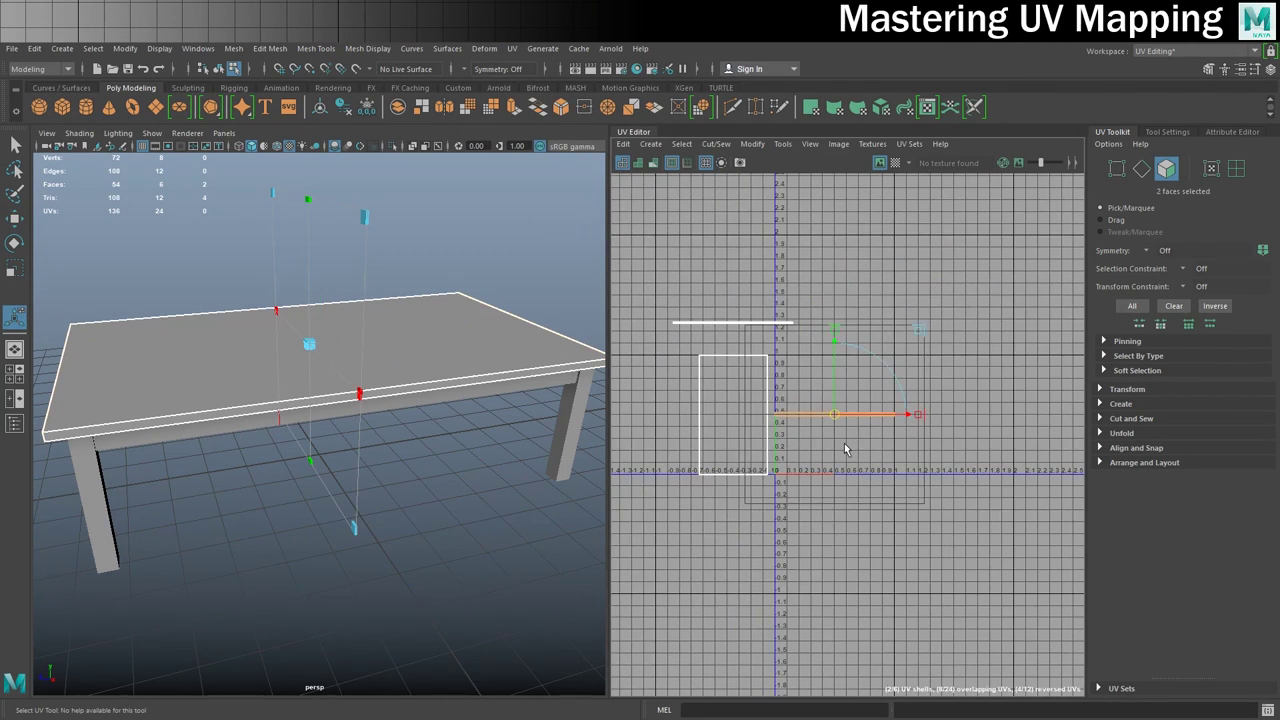
{"action": "key", "text": "w"}
{"action": "left_click_drag", "start_coordinate": [833, 415], "coordinate": [731, 305]}
{"action": "scroll", "coordinate": [731, 305], "scroll_direction": "up", "scroll_amount": 3}
{"action": "middle_click_drag", "start_coordinate": [691, 366], "coordinate": [820, 304], "text": "alt"}
{"action": "scroll", "coordinate": [820, 304], "scroll_direction": "up", "scroll_amount": 2}
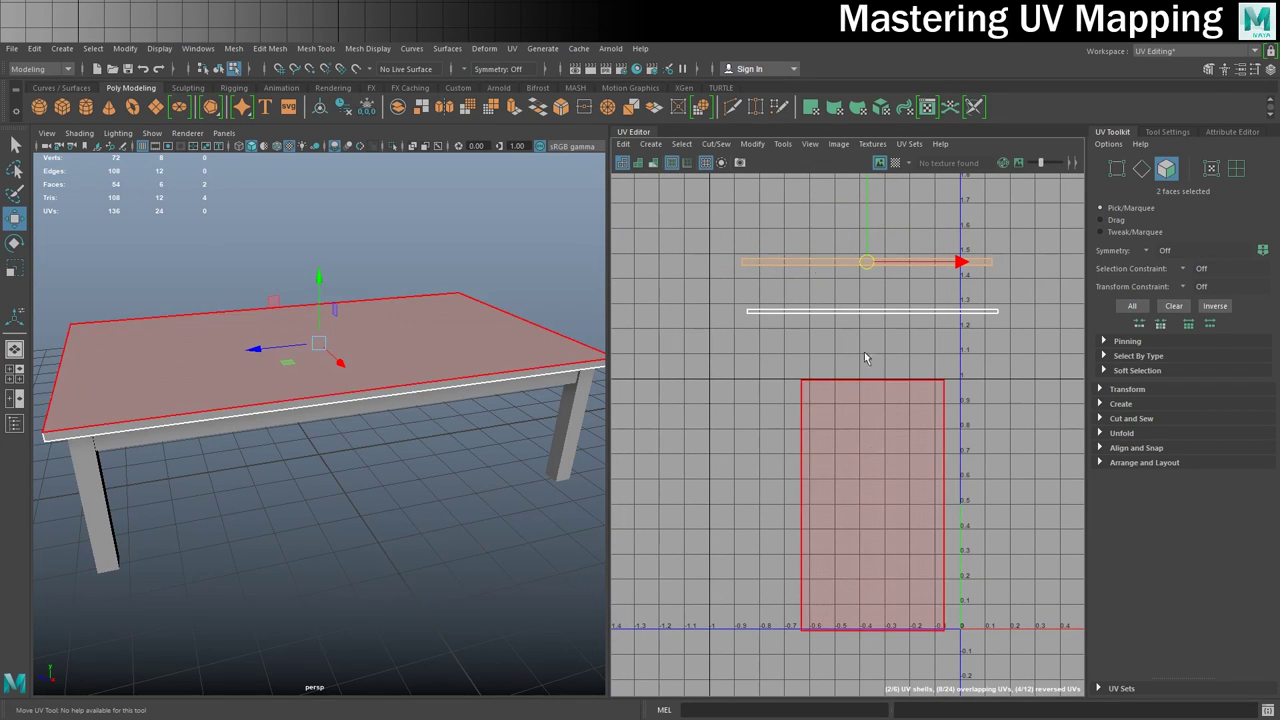
- Display the checker map and compare the checker size on the tabletop's surface, long sides and ends
{"action": "left_click", "coordinate": [895, 162]}
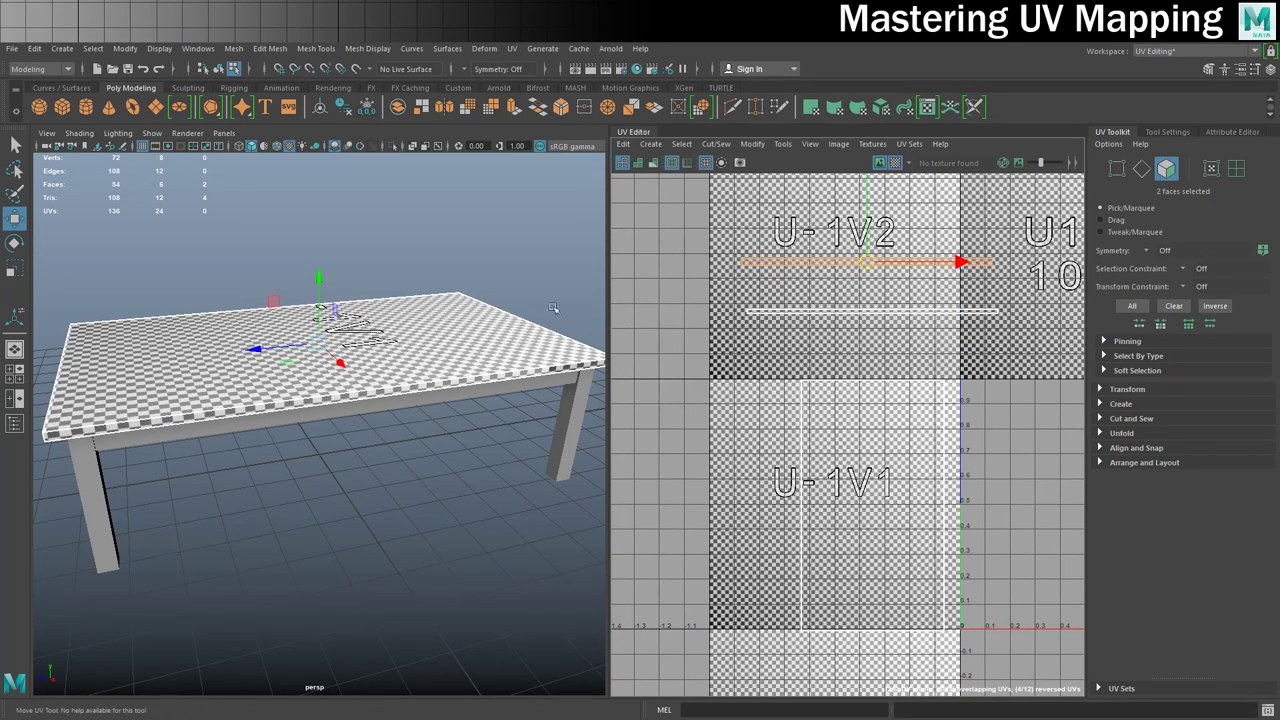
{"action": "left_click", "coordinate": [895, 162]}
{"action": "left_click", "coordinate": [895, 162]}
{"action": "left_click_drag", "start_coordinate": [211, 366], "coordinate": [303, 405], "text": "alt"}
{"action": "left_click", "coordinate": [343, 466]}
{"action": "scroll", "coordinate": [346, 465], "scroll_direction": "down", "scroll_amount": 5}
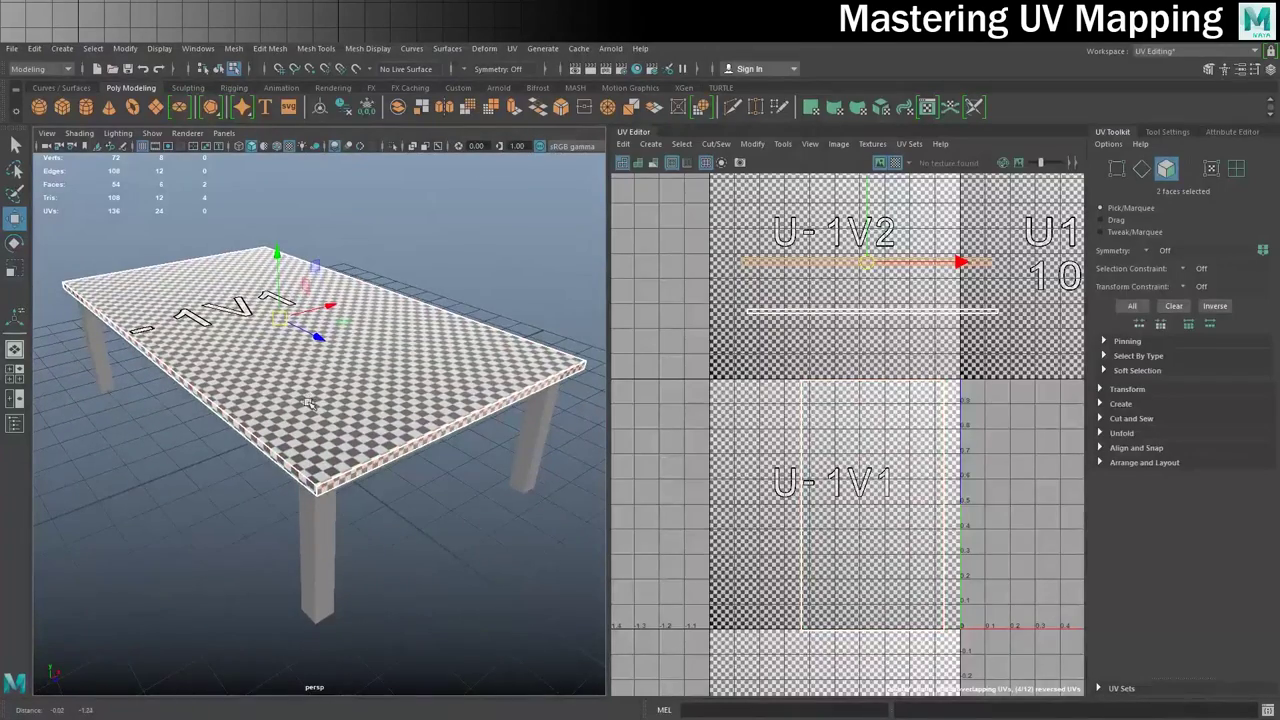
{"action": "scroll", "coordinate": [797, 405], "scroll_direction": "down", "scroll_amount": 4}
{"action": "scroll", "coordinate": [797, 405], "scroll_direction": "up", "scroll_amount": 2}
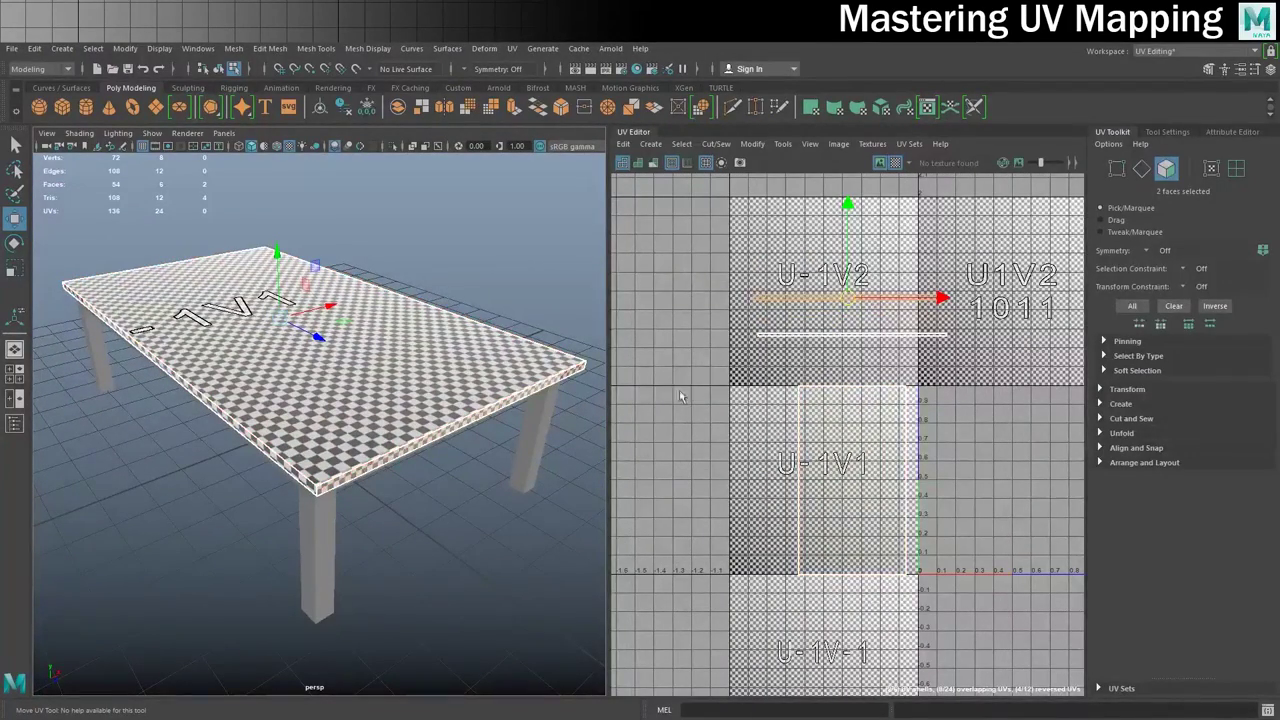
- Switch to UV shell selection and replace the checker map display with shaded UV shells
{"action": "right_click_drag", "start_coordinate": [853, 434], "coordinate": [775, 427]}
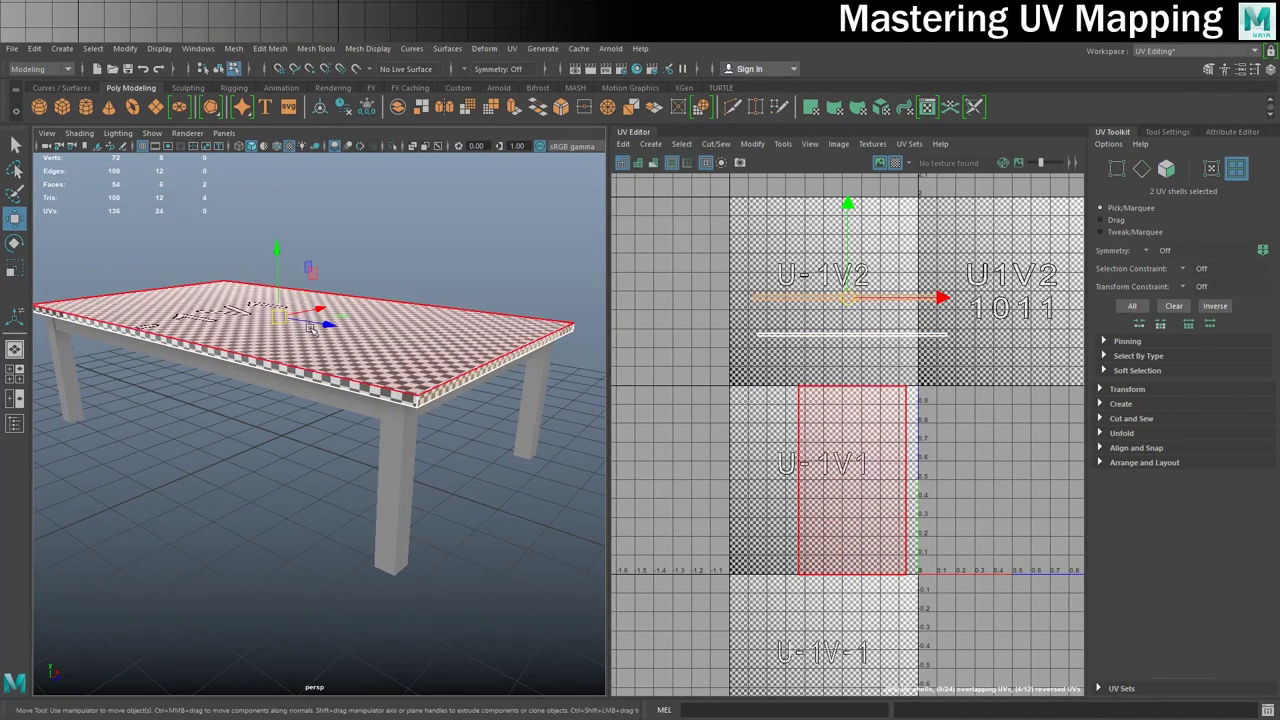
{"action": "left_click_drag", "start_coordinate": [263, 443], "coordinate": [327, 402], "text": "alt"}
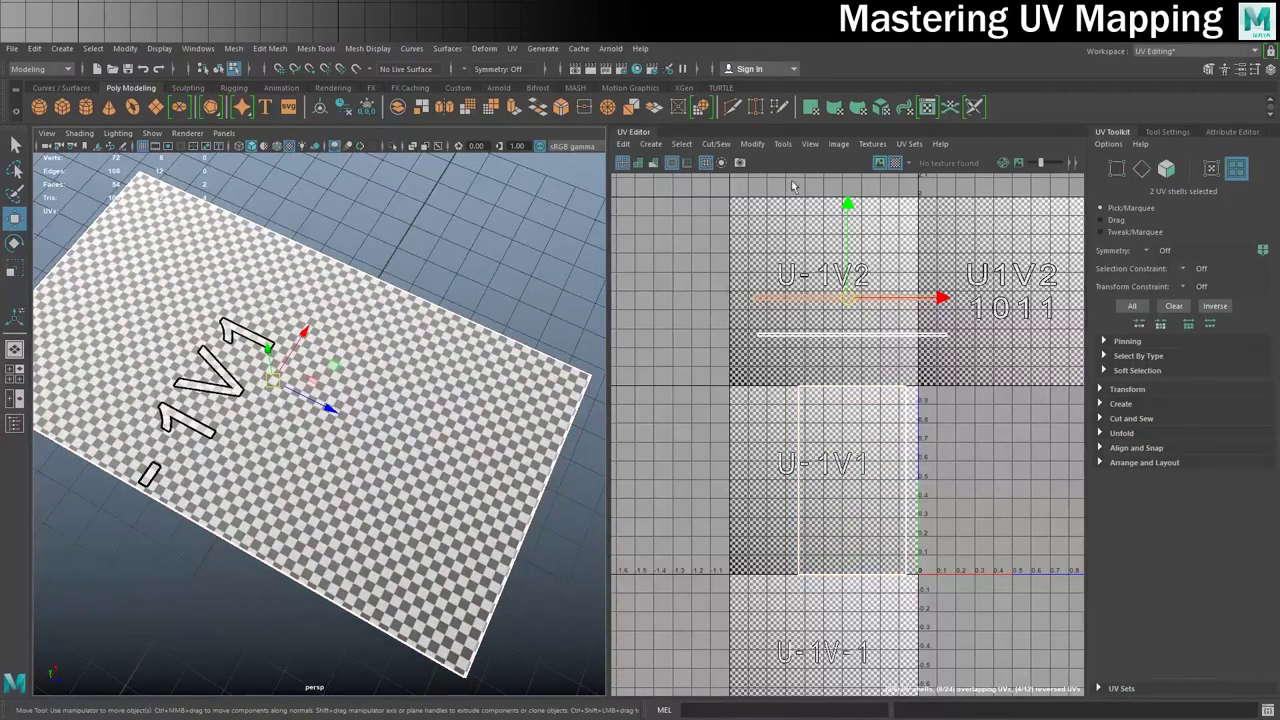
{"action": "left_click", "coordinate": [895, 162]}
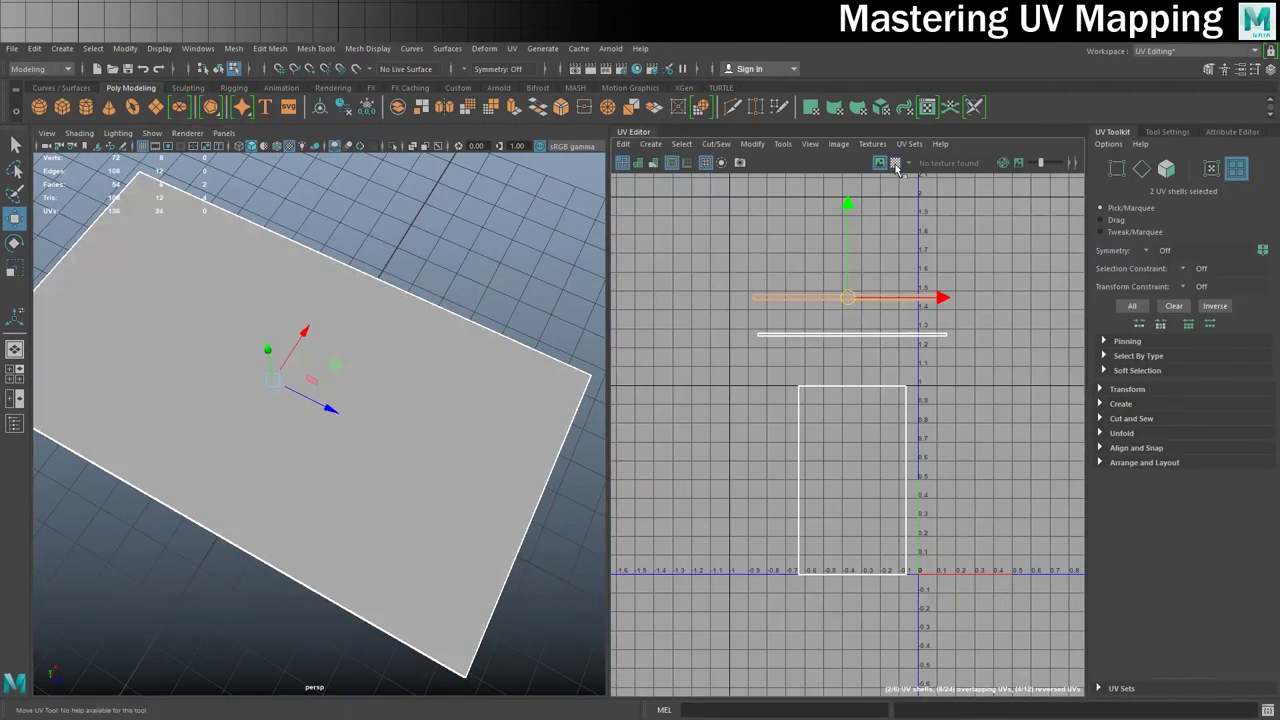
{"action": "left_click", "coordinate": [638, 164]}
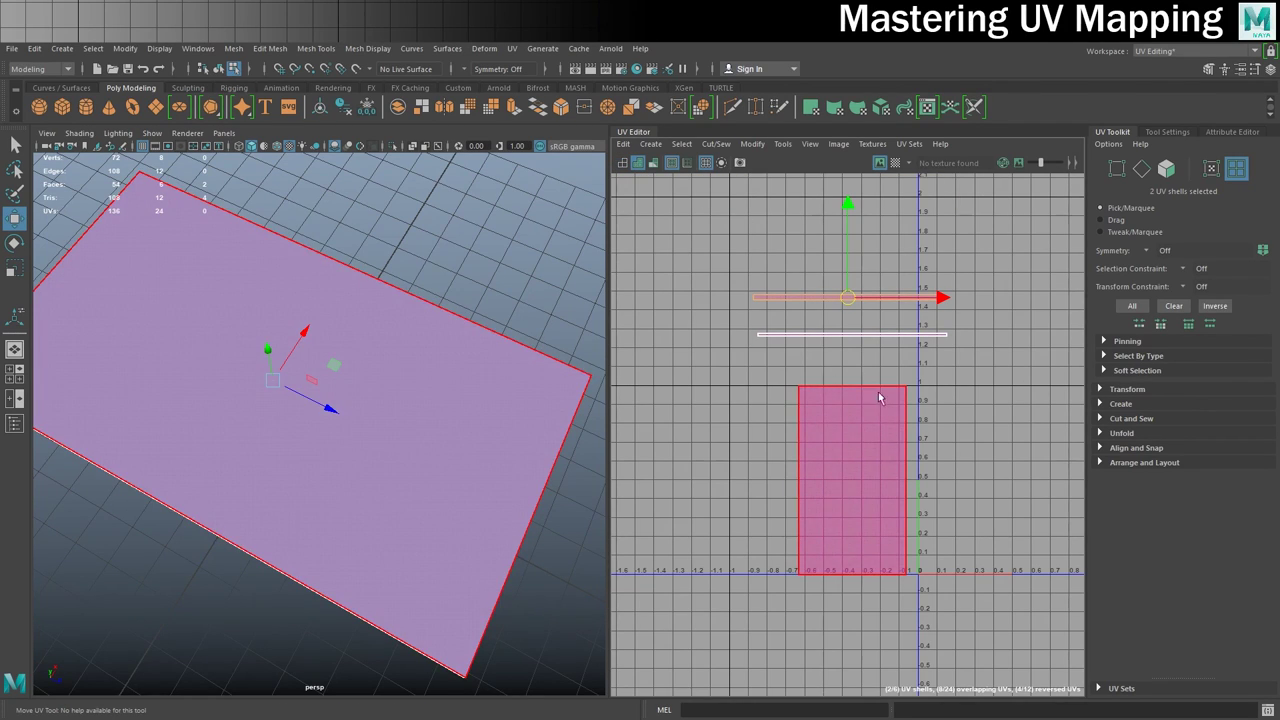
- Switch to UV shell selection and move one of the two overlapping large tabletop shells sideways, beside the other
{"action": "scroll", "coordinate": [870, 380], "scroll_direction": "up", "scroll_amount": 2}
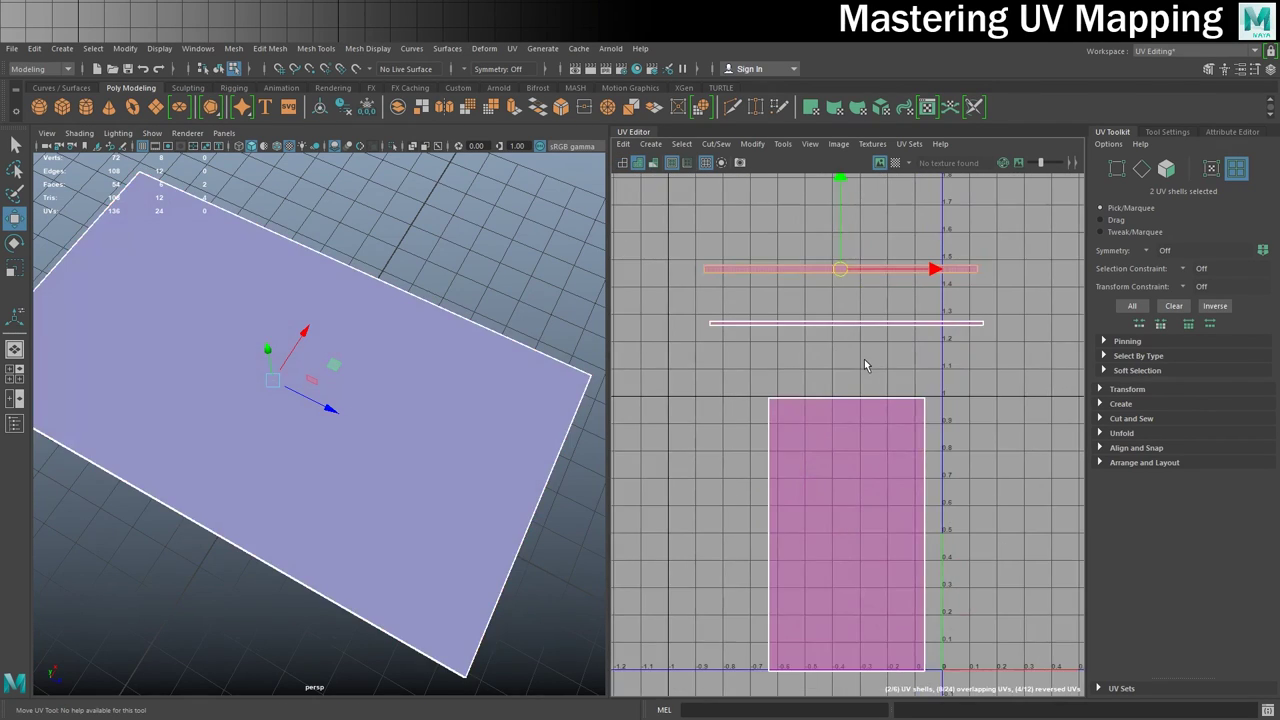
{"action": "left_click", "coordinate": [845, 584]}
{"action": "right_click_drag", "start_coordinate": [786, 446], "coordinate": [729, 429]}
{"action": "left_click_drag", "start_coordinate": [947, 535], "coordinate": [760, 535]}
{"action": "left_click", "coordinate": [1009, 479]}
{"action": "middle_click_drag", "start_coordinate": [791, 524], "coordinate": [840, 470], "text": "alt"}
- Separate the overlapping side and end shells by moving one strip of each pair slightly below its twin
{"action": "left_click", "coordinate": [722, 406]}
{"action": "left_click", "coordinate": [872, 269]}
{"action": "middle_click_drag", "start_coordinate": [872, 271], "coordinate": [866, 314], "text": "alt"}
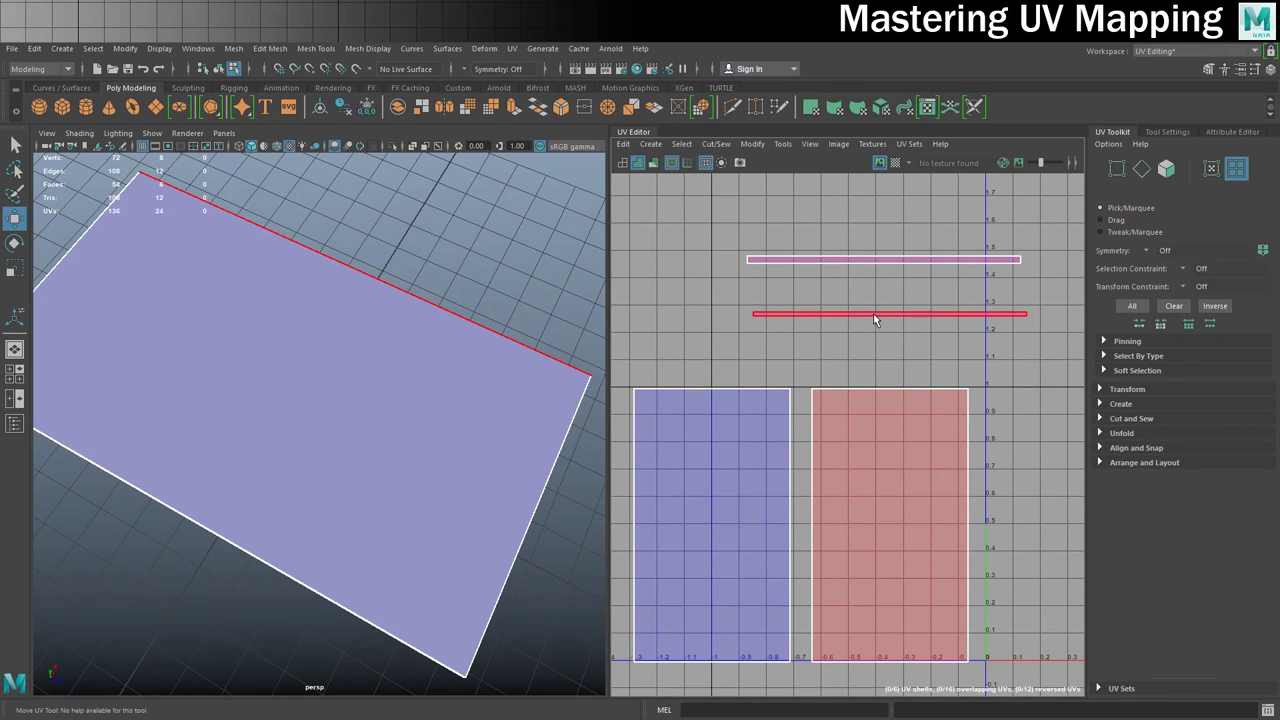
{"action": "key", "text": "w"}
{"action": "left_click_drag", "start_coordinate": [890, 224], "coordinate": [890, 236]}
{"action": "left_click", "coordinate": [818, 262]}
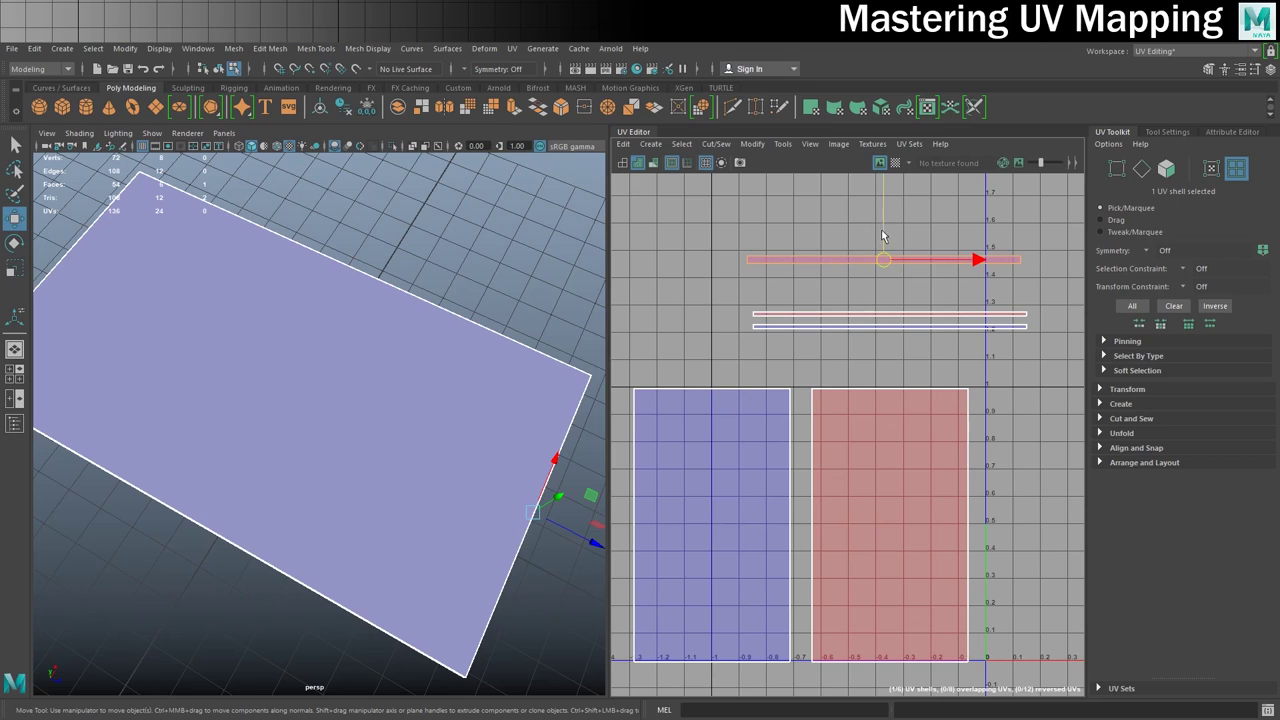
{"action": "left_click_drag", "start_coordinate": [884, 215], "coordinate": [884, 230]}
{"action": "left_click", "coordinate": [1022, 408]}
{"action": "middle_click_drag", "start_coordinate": [987, 415], "coordinate": [1013, 388], "text": "alt"}
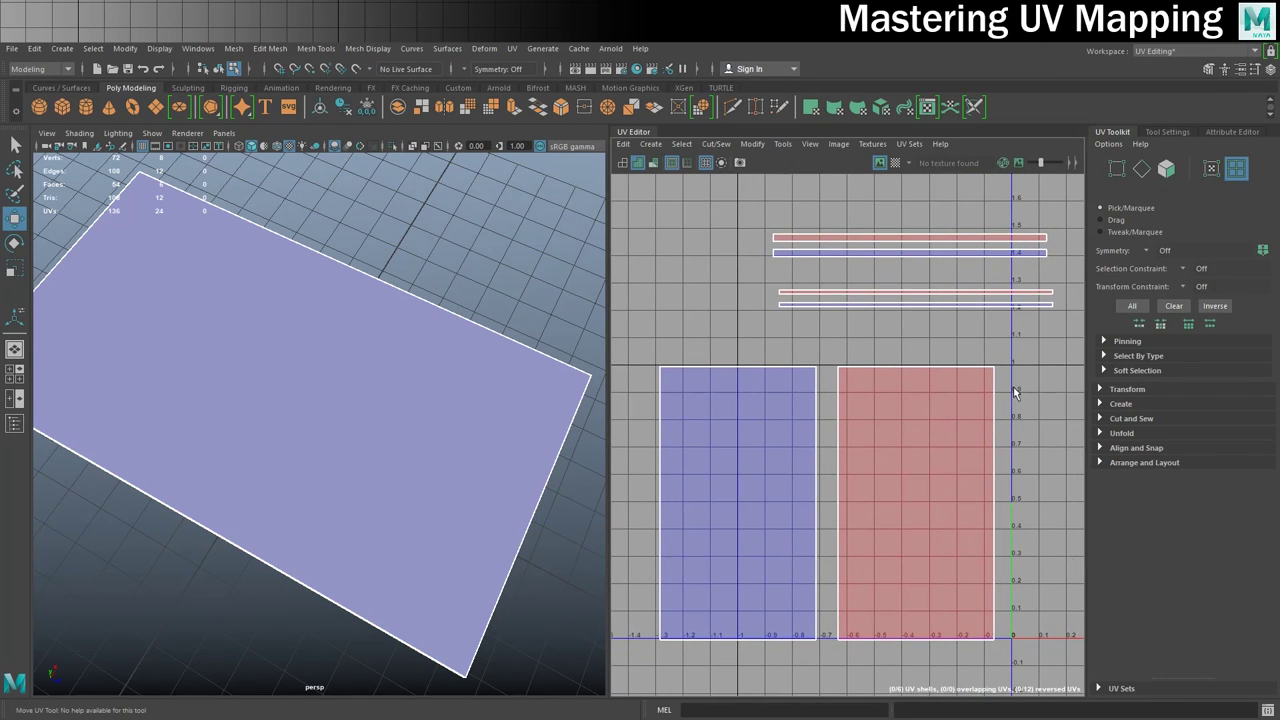
- Flip the three reversed red shells in U: one end strip, one long side strip and the large tabletop shell
{"action": "left_click", "coordinate": [911, 458]}
{"action": "left_click", "coordinate": [943, 292]}
{"action": "left_click", "coordinate": [932, 238]}
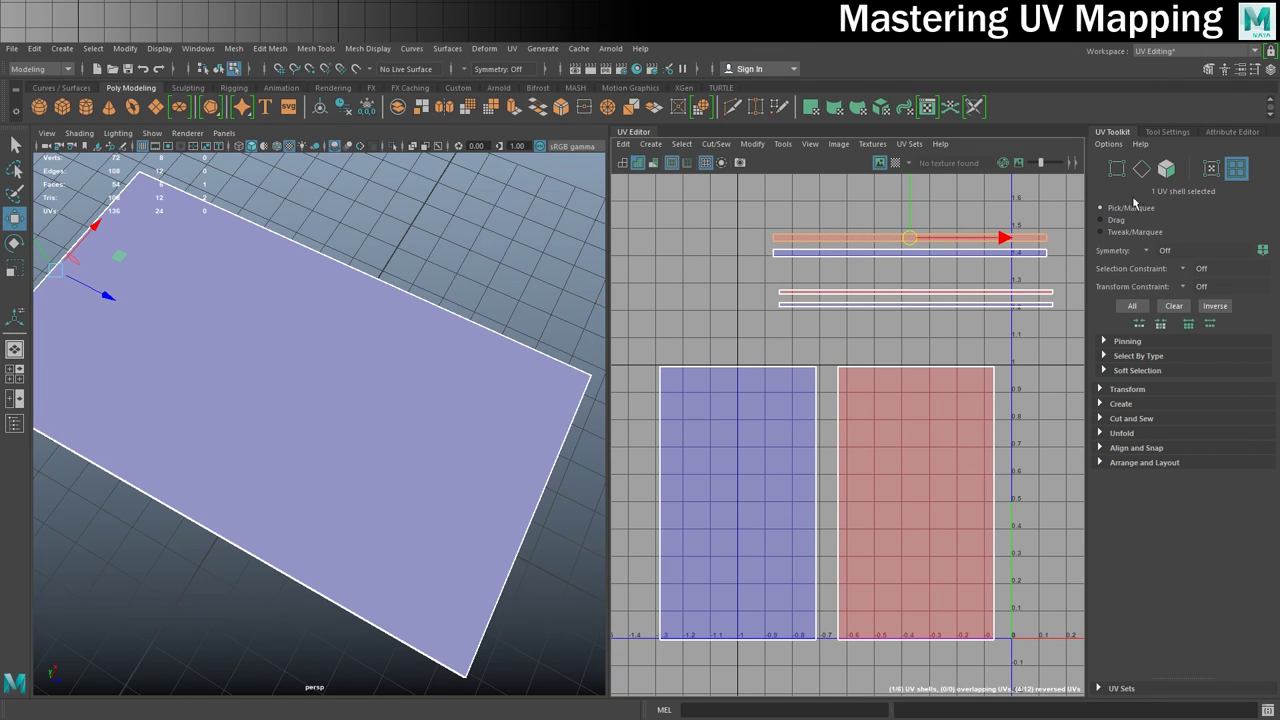
{"action": "left_click", "coordinate": [1127, 389]}
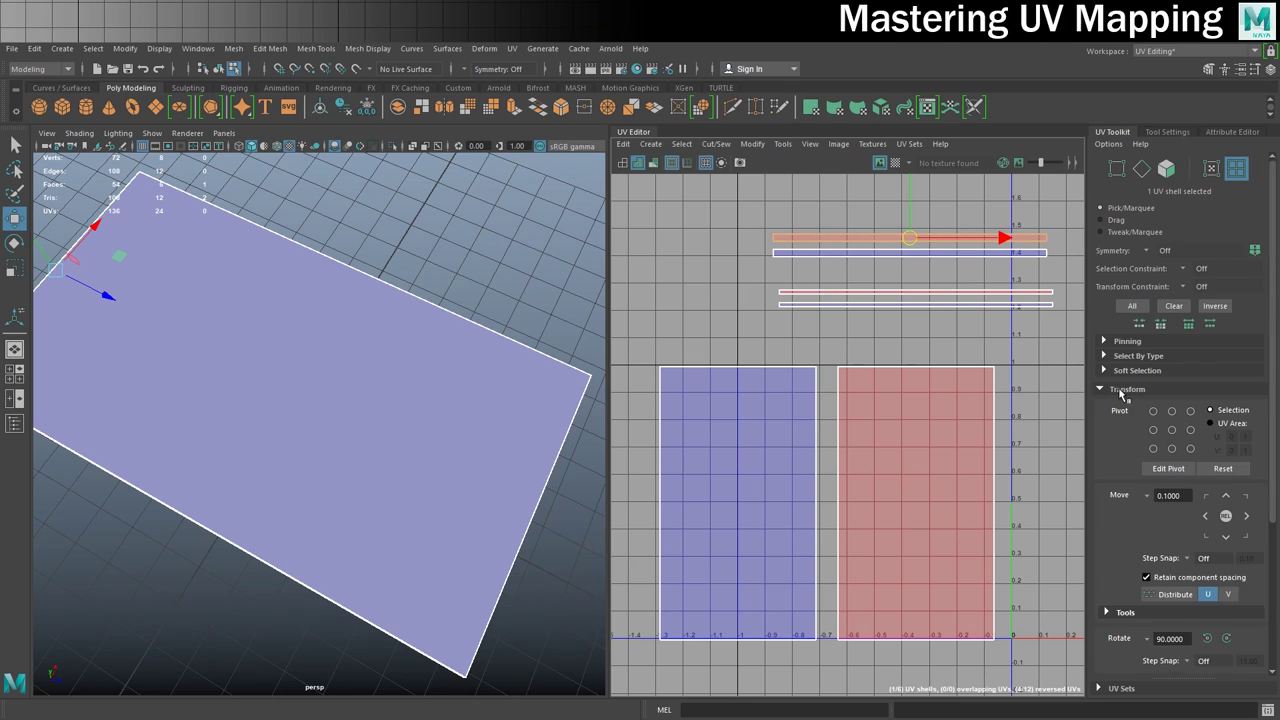
{"action": "scroll", "coordinate": [1205, 400], "scroll_direction": "down", "scroll_amount": 5}
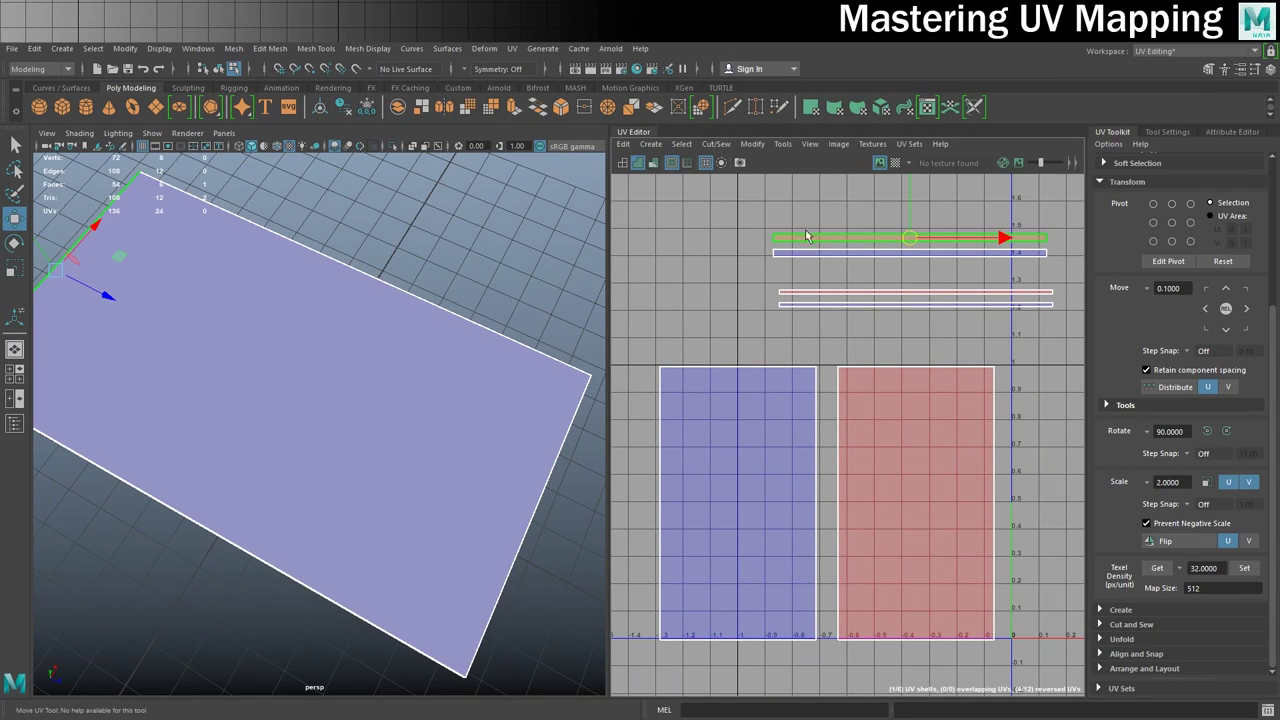
{"action": "left_click", "coordinate": [1165, 541]}
{"action": "left_click", "coordinate": [904, 292]}
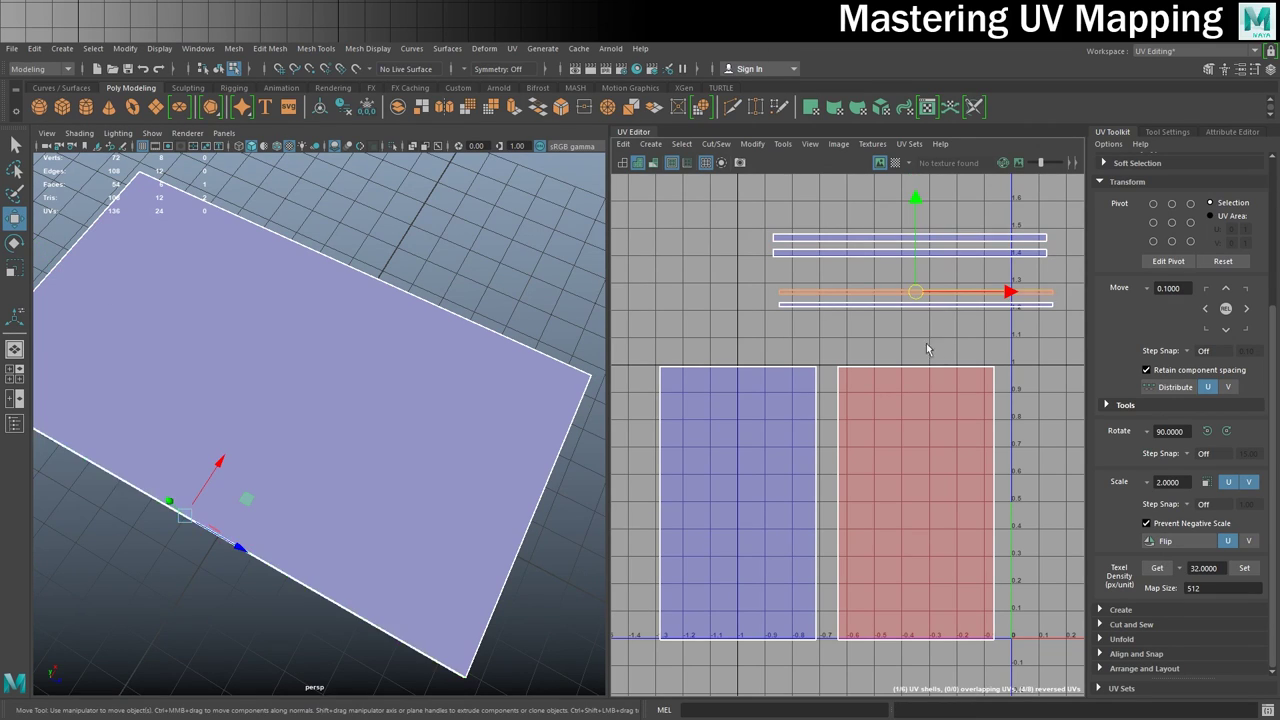
{"action": "left_click", "coordinate": [1163, 541]}
{"action": "left_click", "coordinate": [874, 437]}
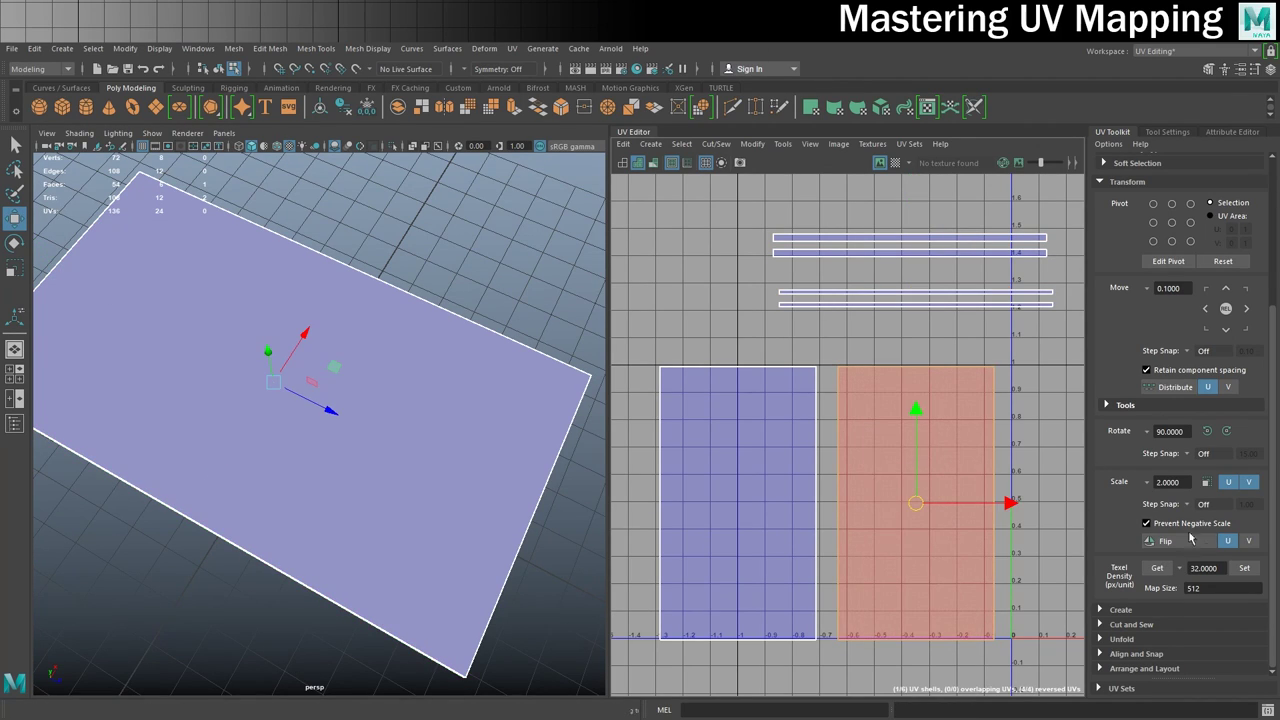
{"action": "left_click", "coordinate": [1163, 541]}
{"action": "left_click", "coordinate": [1018, 334]}
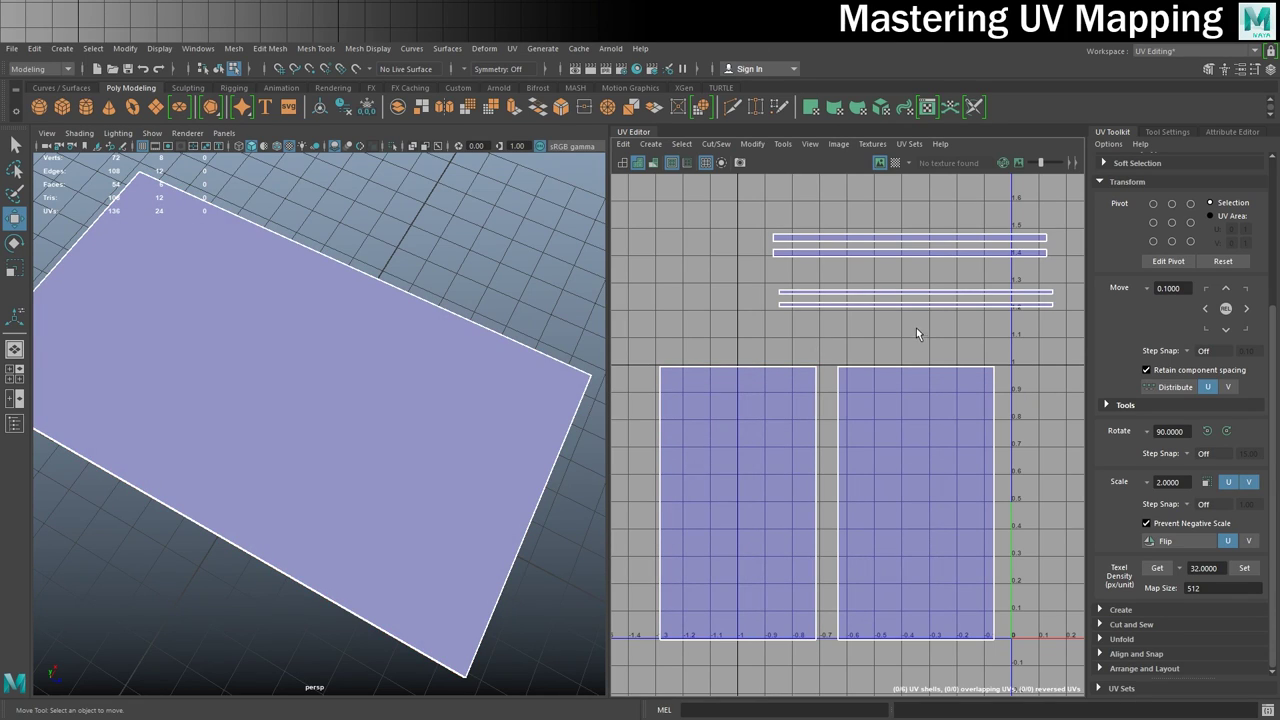
{"action": "left_click", "coordinate": [816, 240]}
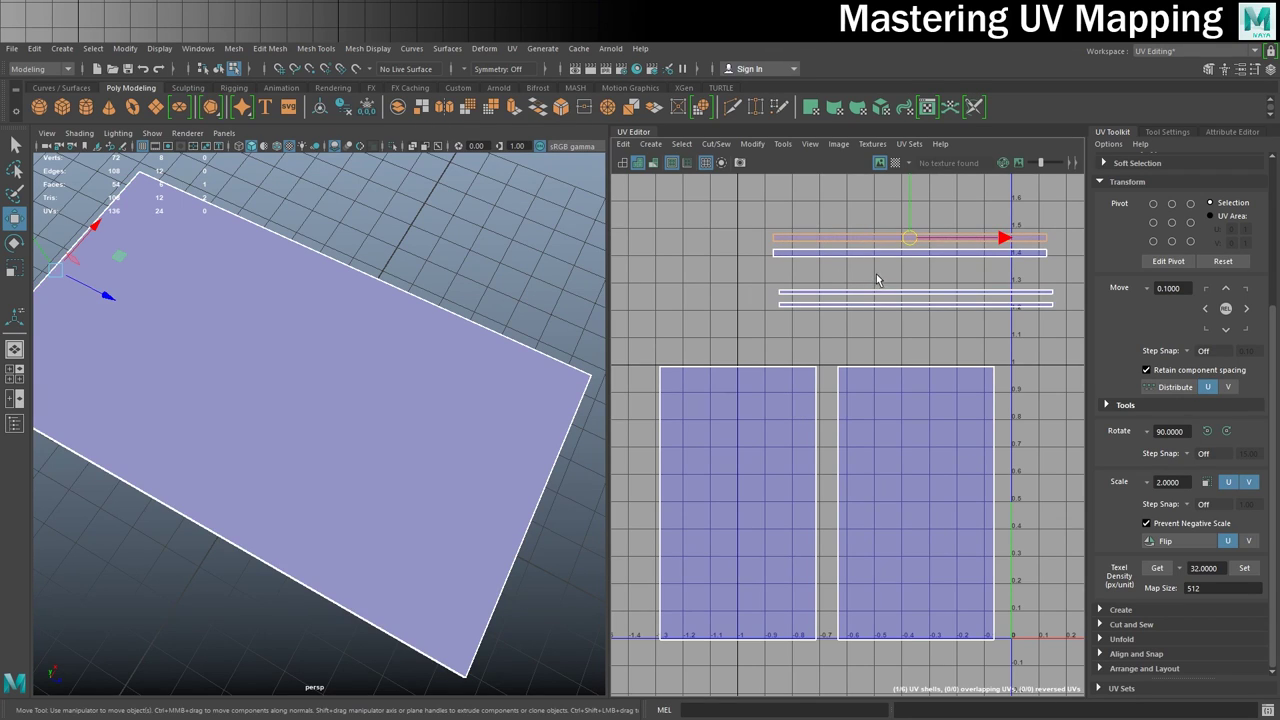
{"action": "left_click_drag", "start_coordinate": [909, 234], "coordinate": [752, 353]}
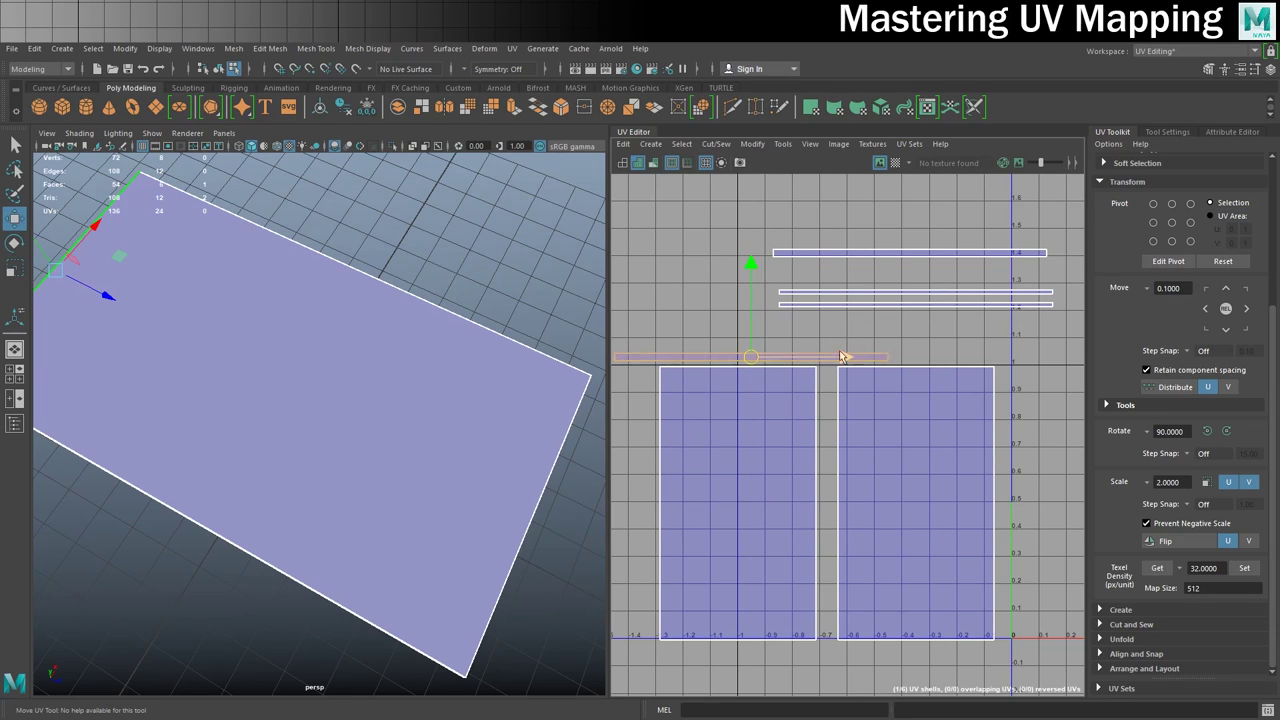
{"action": "key", "text": "ctrl+z"}
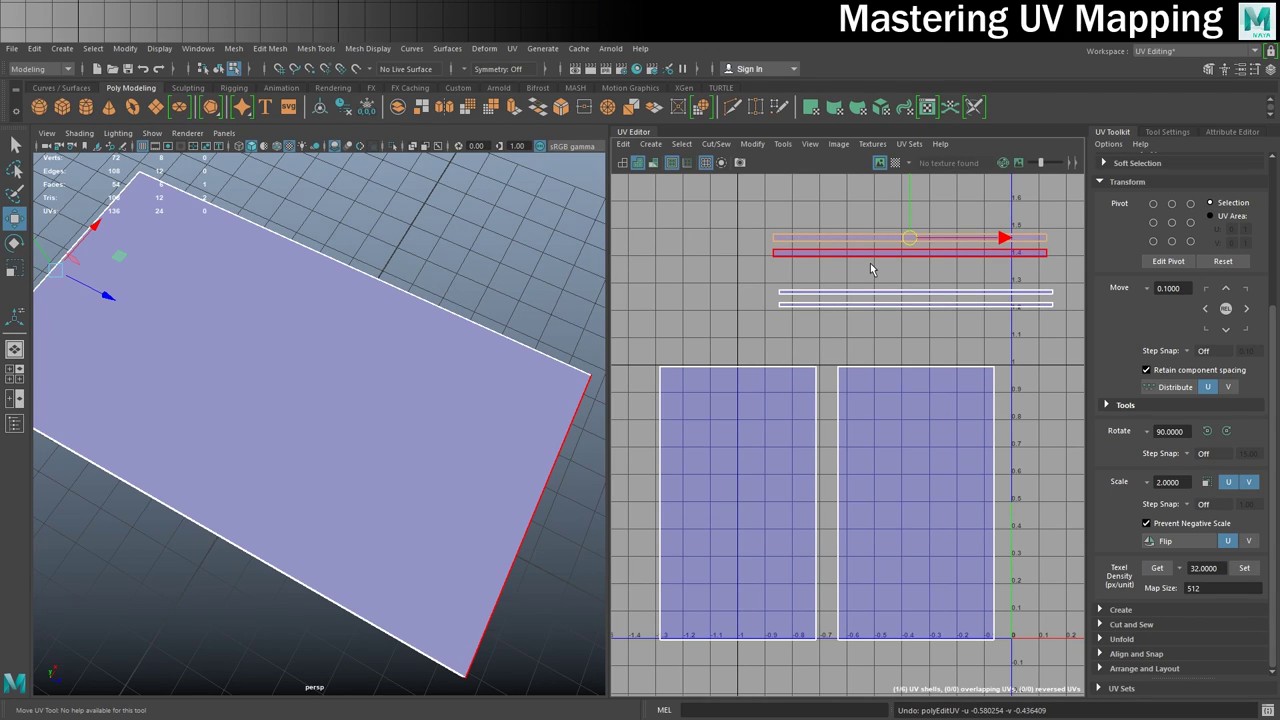
- Select all of the tabletop's UV shells and lay them out automatically with the Legacy method
{"action": "right_click", "coordinate": [898, 413]}
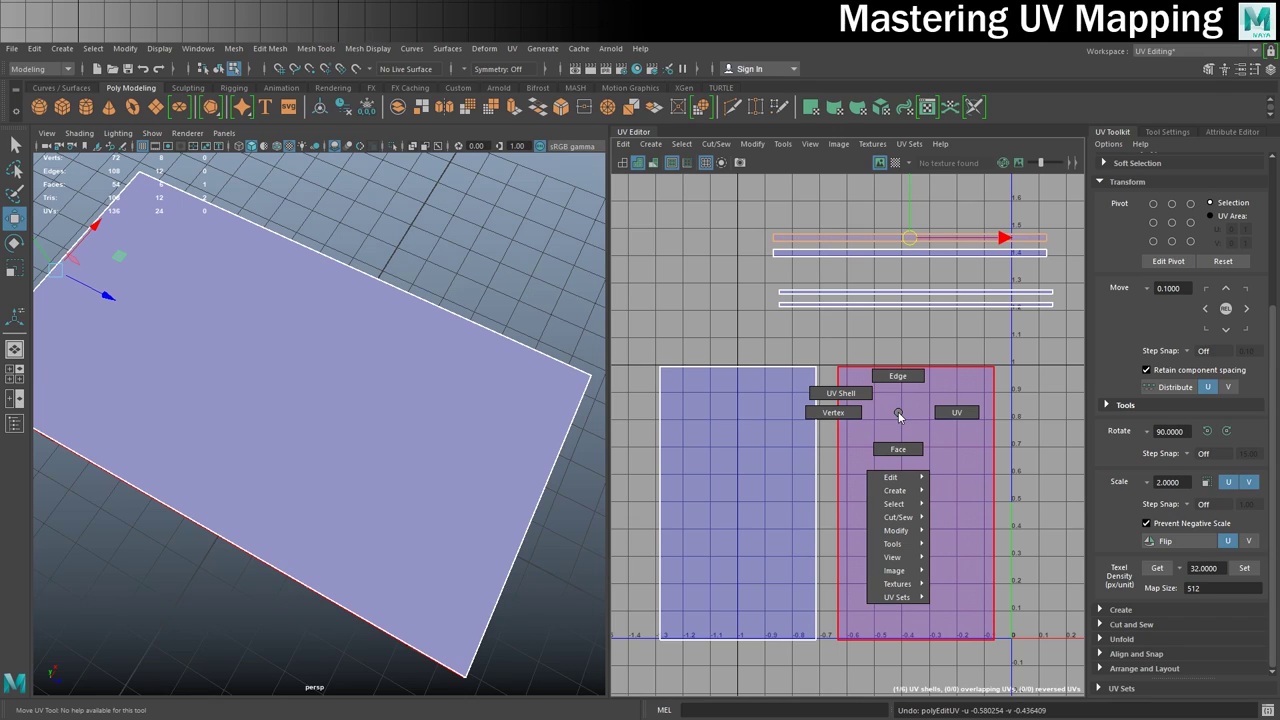
{"action": "left_click", "coordinate": [838, 394]}
{"action": "left_click_drag", "start_coordinate": [631, 189], "coordinate": [1048, 664]}
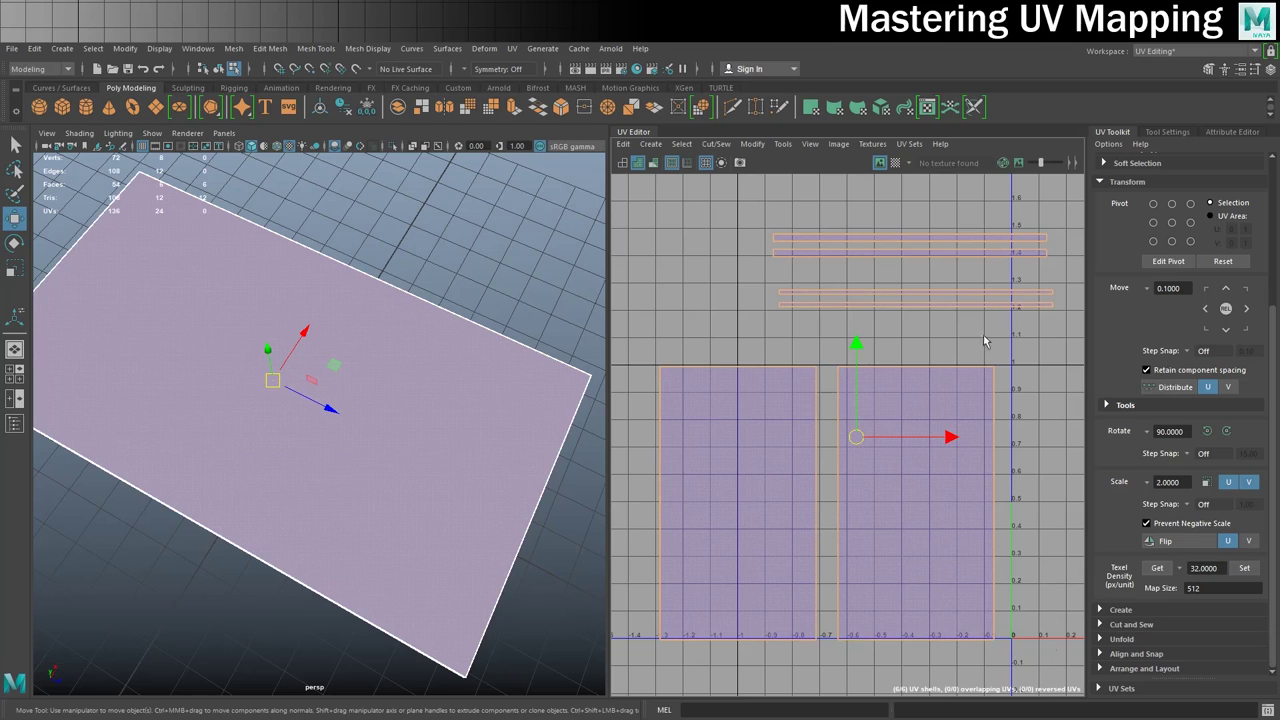
{"action": "left_click", "coordinate": [752, 144]}
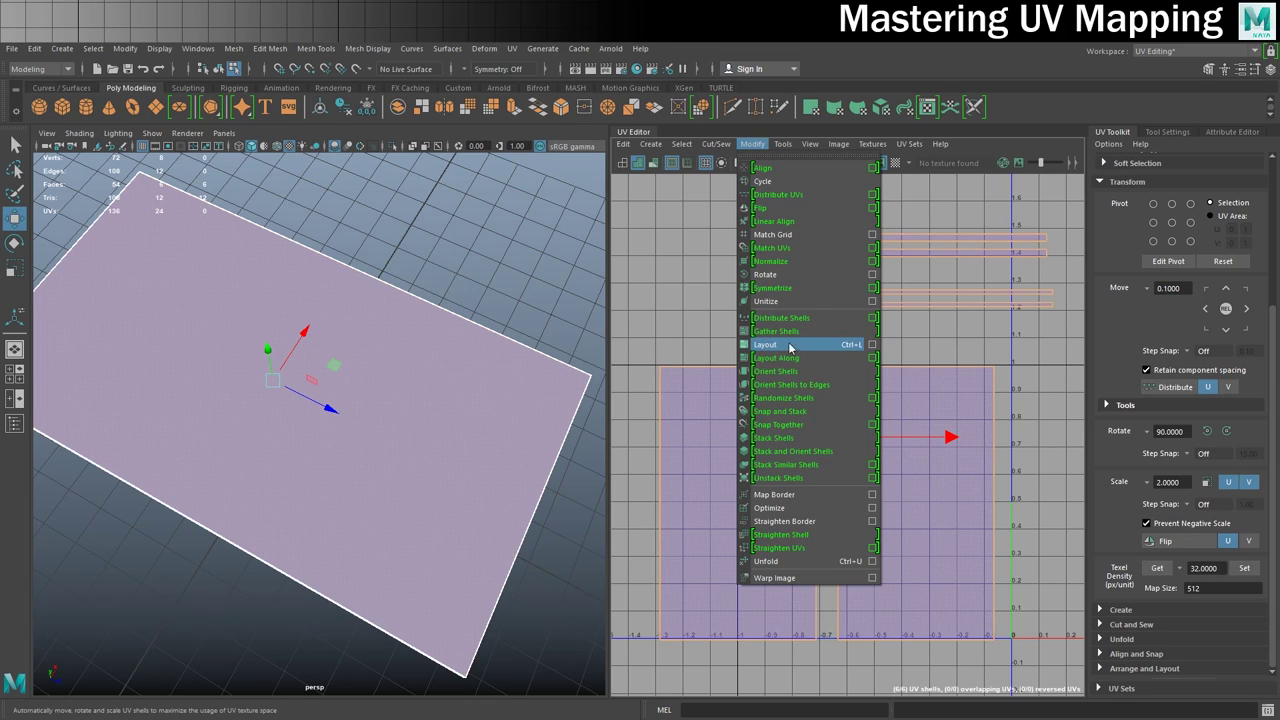
{"action": "left_click", "coordinate": [873, 345]}
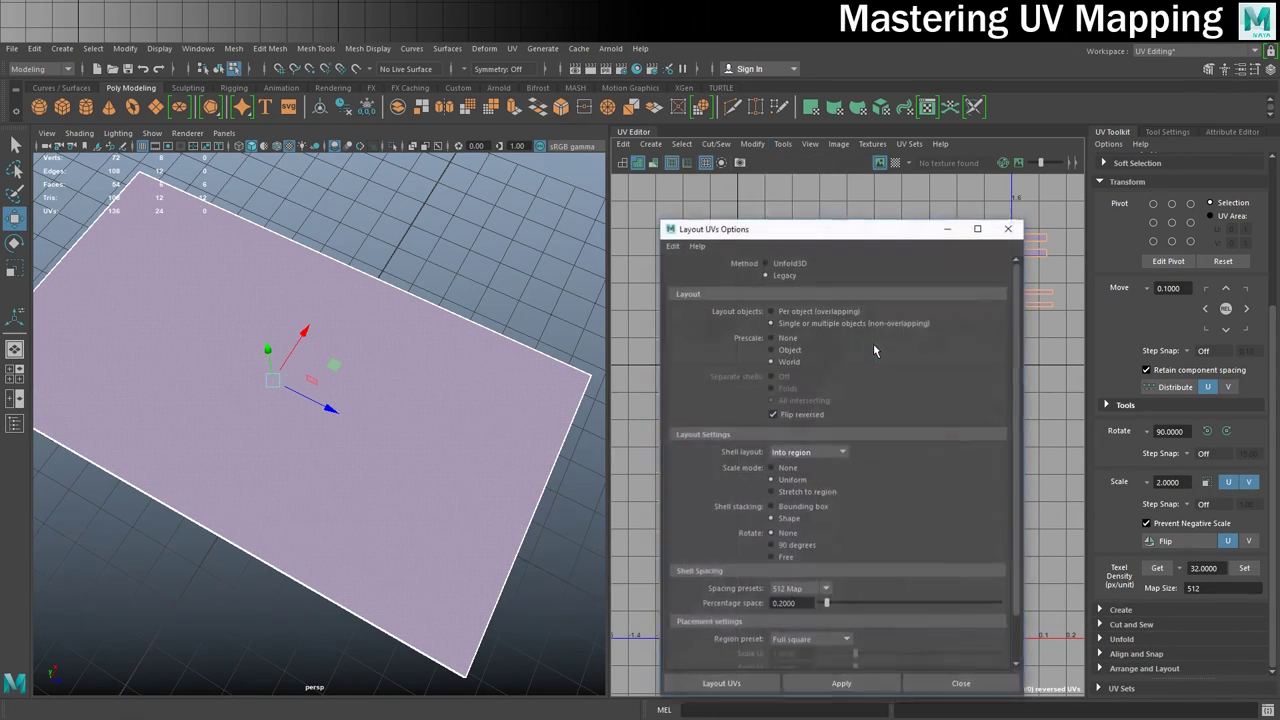
{"action": "left_click", "coordinate": [786, 265]}
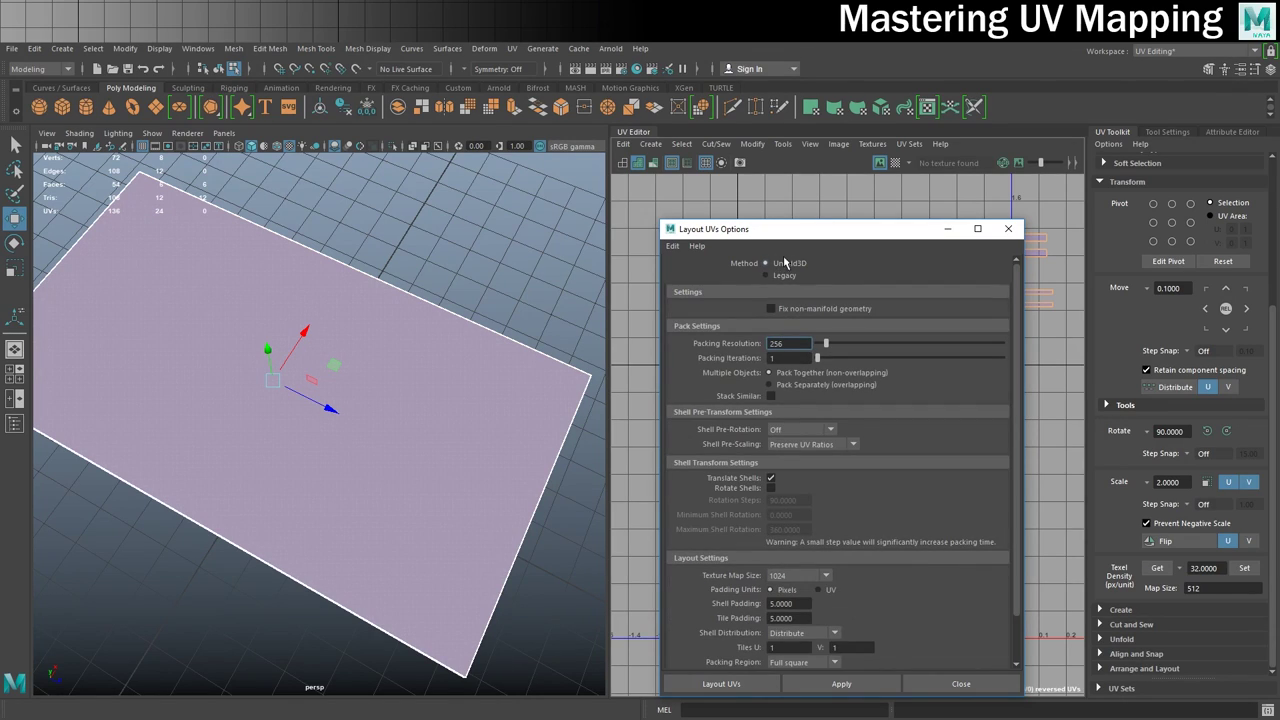
{"action": "left_click", "coordinate": [785, 276]}
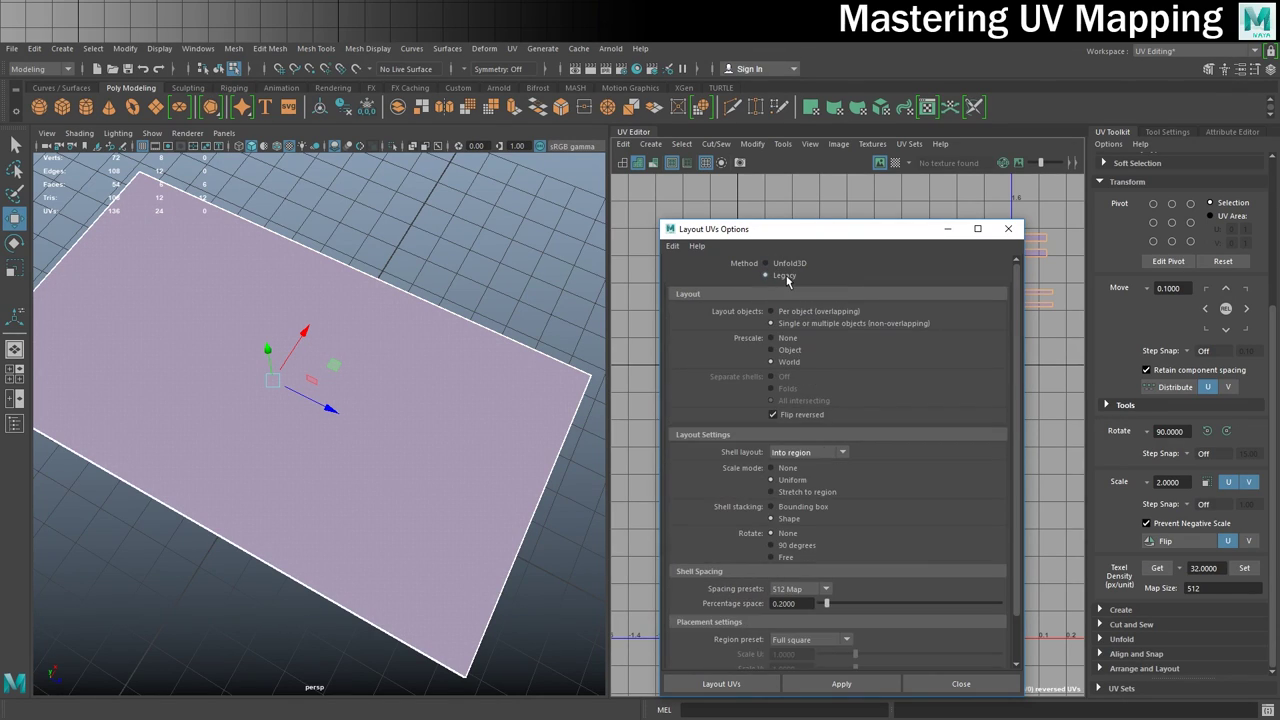
{"action": "left_click", "coordinate": [781, 265]}
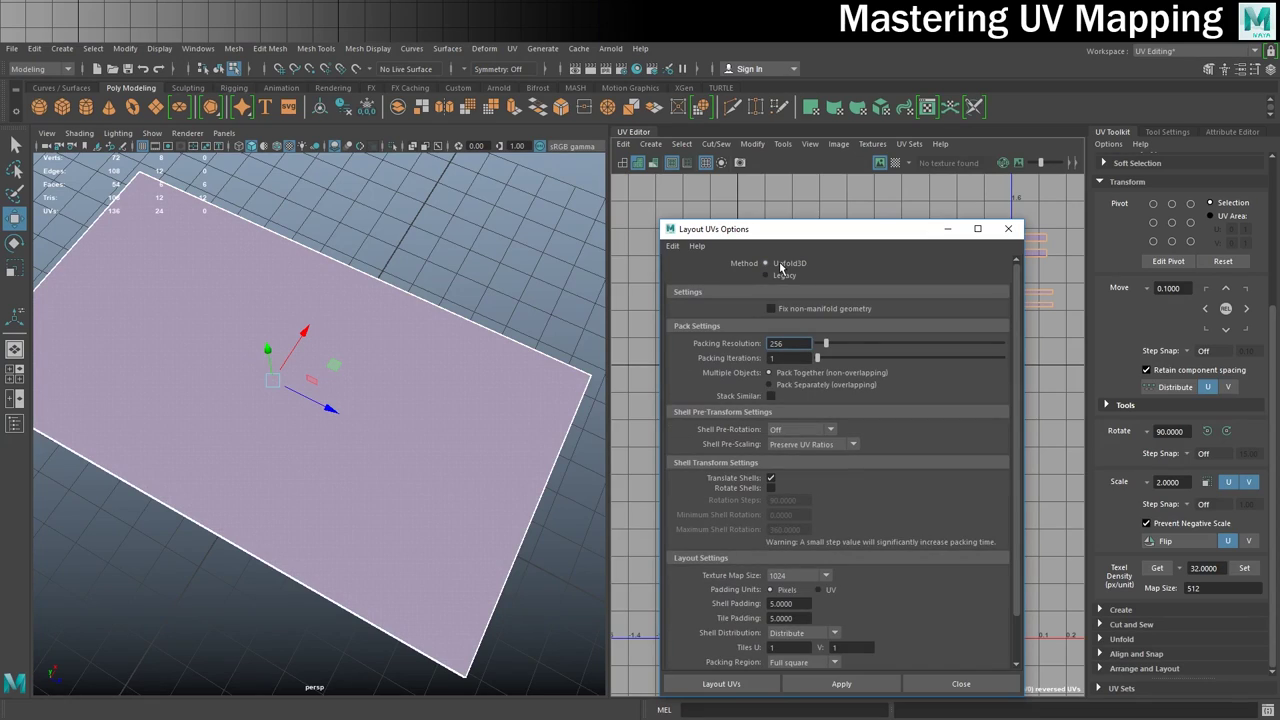
{"action": "left_click", "coordinate": [784, 276]}
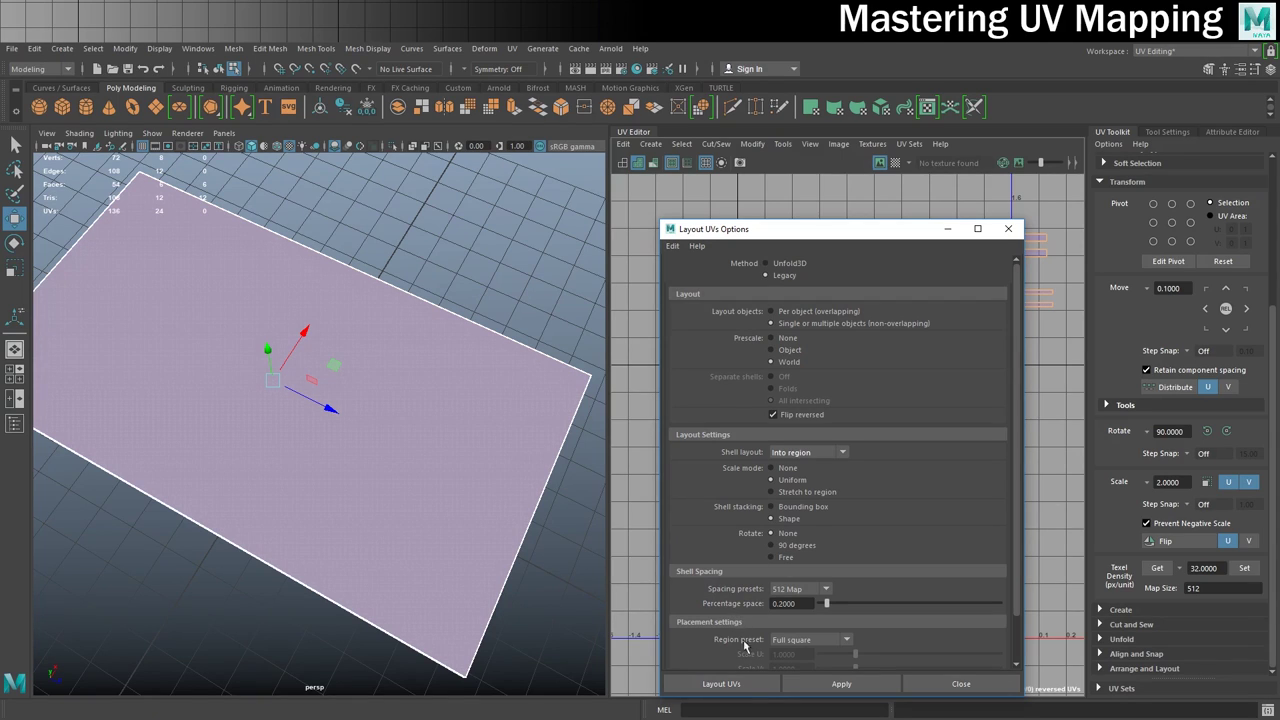
{"action": "left_click", "coordinate": [751, 688]}
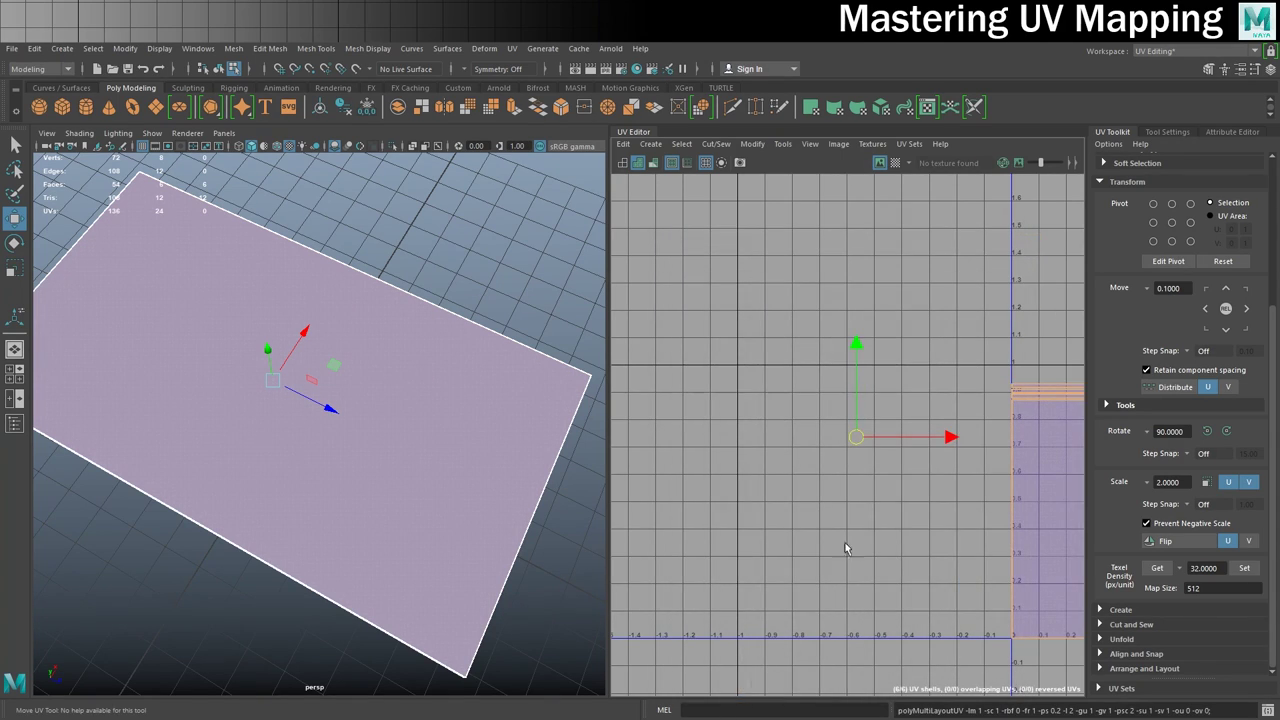
- Examine the packed shells within the 0 to 1 UV space, checking the strips' spacing and the gaps around the large shells
{"action": "middle_click_drag", "start_coordinate": [980, 466], "coordinate": [633, 412], "text": "alt"}
{"action": "scroll", "coordinate": [726, 386], "scroll_direction": "up", "scroll_amount": 2}
{"action": "middle_click_drag", "start_coordinate": [725, 391], "coordinate": [750, 378], "text": "alt"}
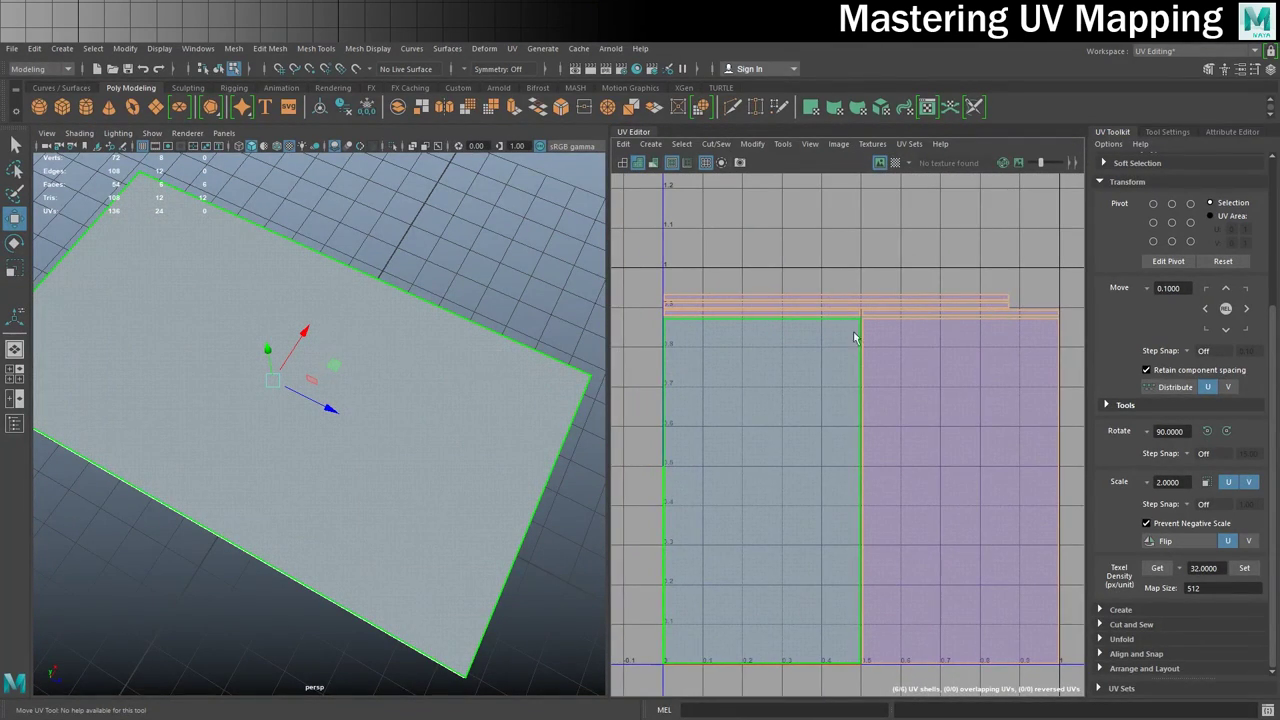
{"action": "left_click", "coordinate": [953, 264]}
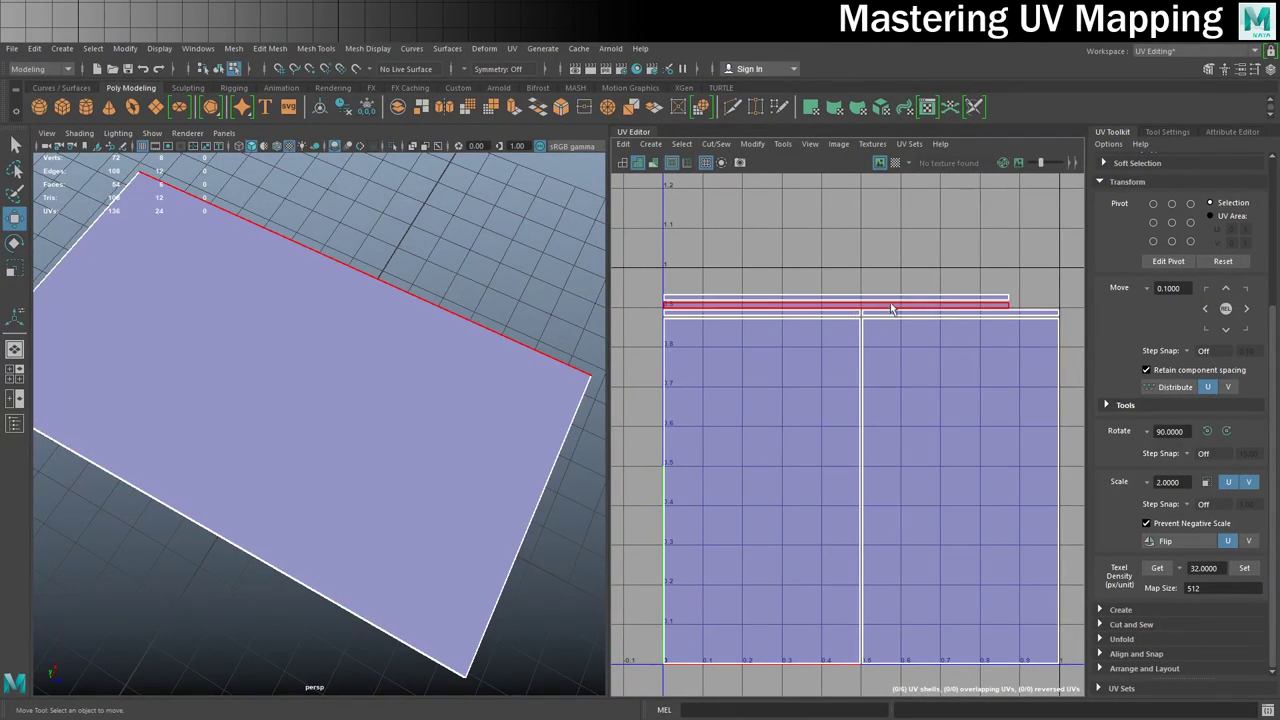
{"action": "left_click", "coordinate": [843, 318]}
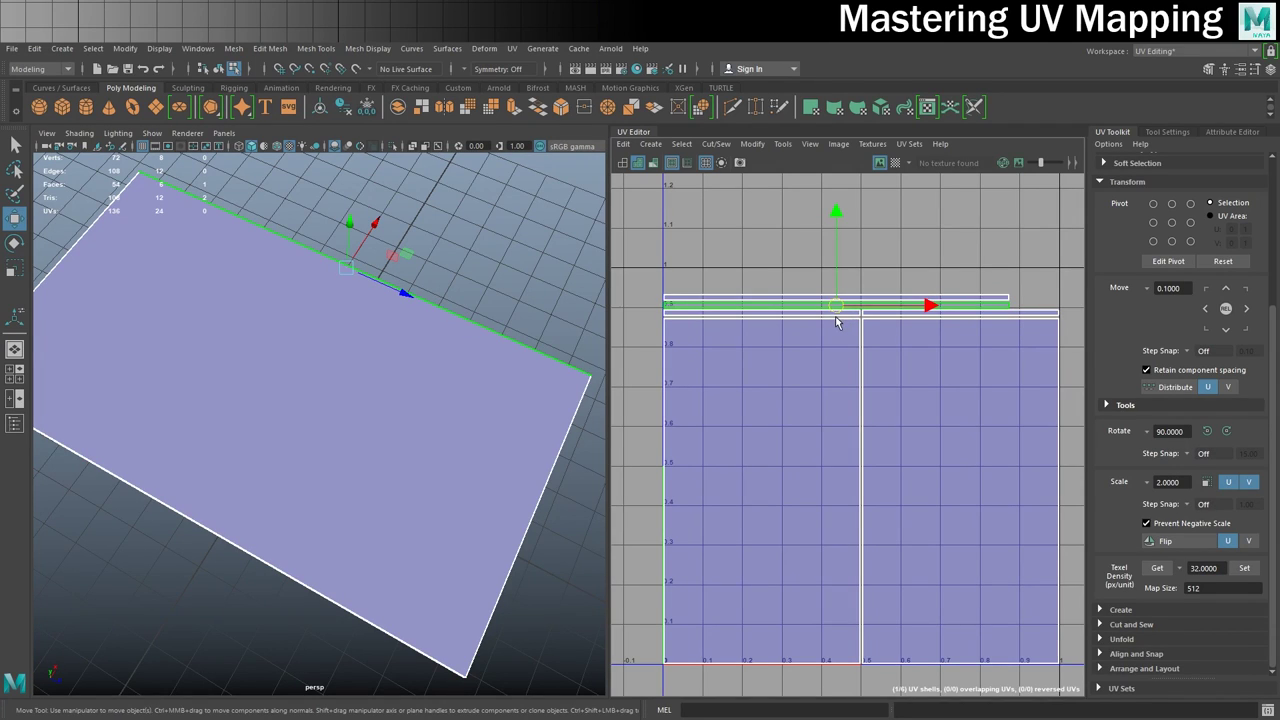
{"action": "scroll", "coordinate": [843, 320], "scroll_direction": "up", "scroll_amount": 3}
{"action": "middle_click_drag", "start_coordinate": [843, 341], "coordinate": [868, 316], "text": "alt"}
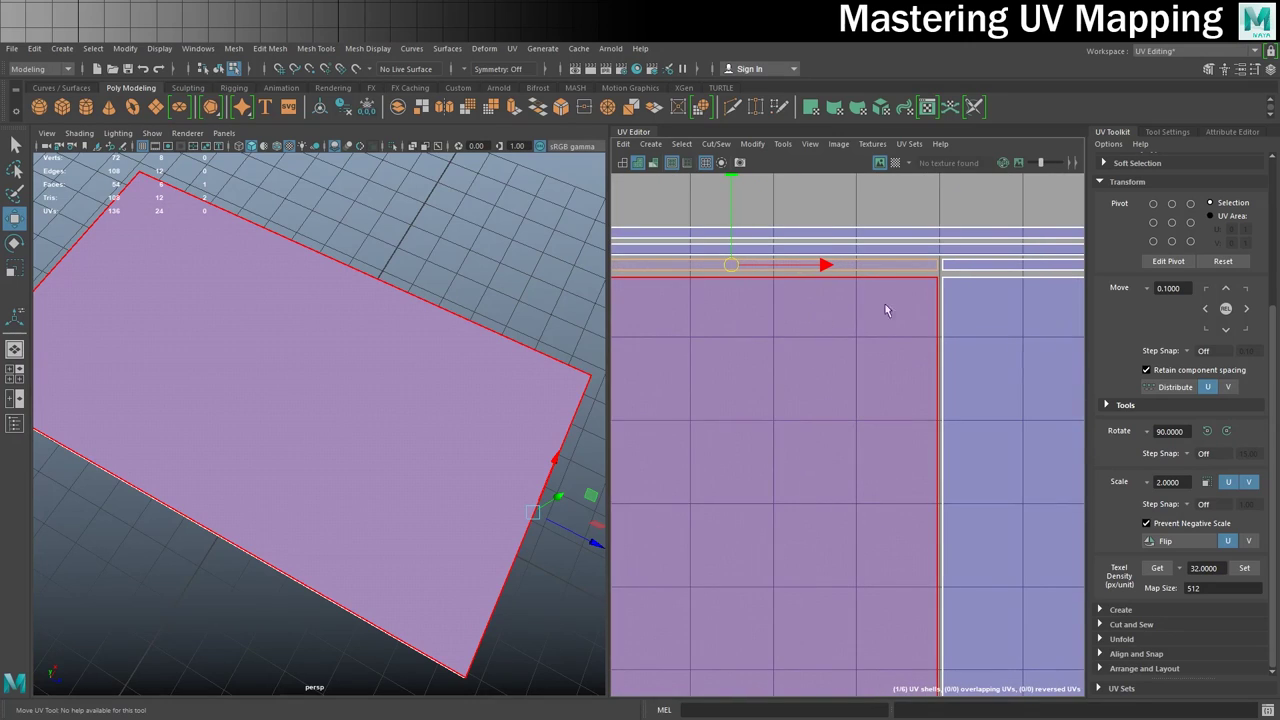
{"action": "scroll", "coordinate": [907, 298], "scroll_direction": "down", "scroll_amount": 3}
{"action": "left_click", "coordinate": [909, 269]}
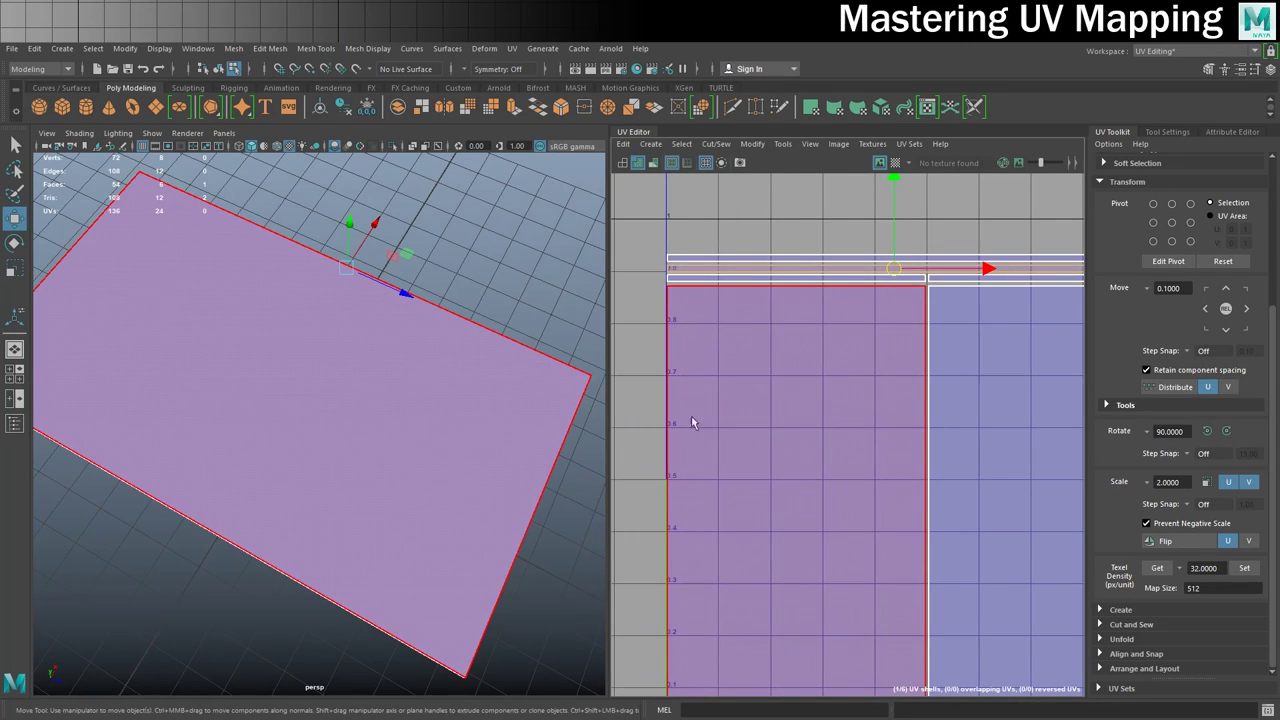
{"action": "middle_click_drag", "start_coordinate": [683, 430], "coordinate": [767, 367], "text": "alt"}
{"action": "scroll", "coordinate": [918, 342], "scroll_direction": "down", "scroll_amount": 2}
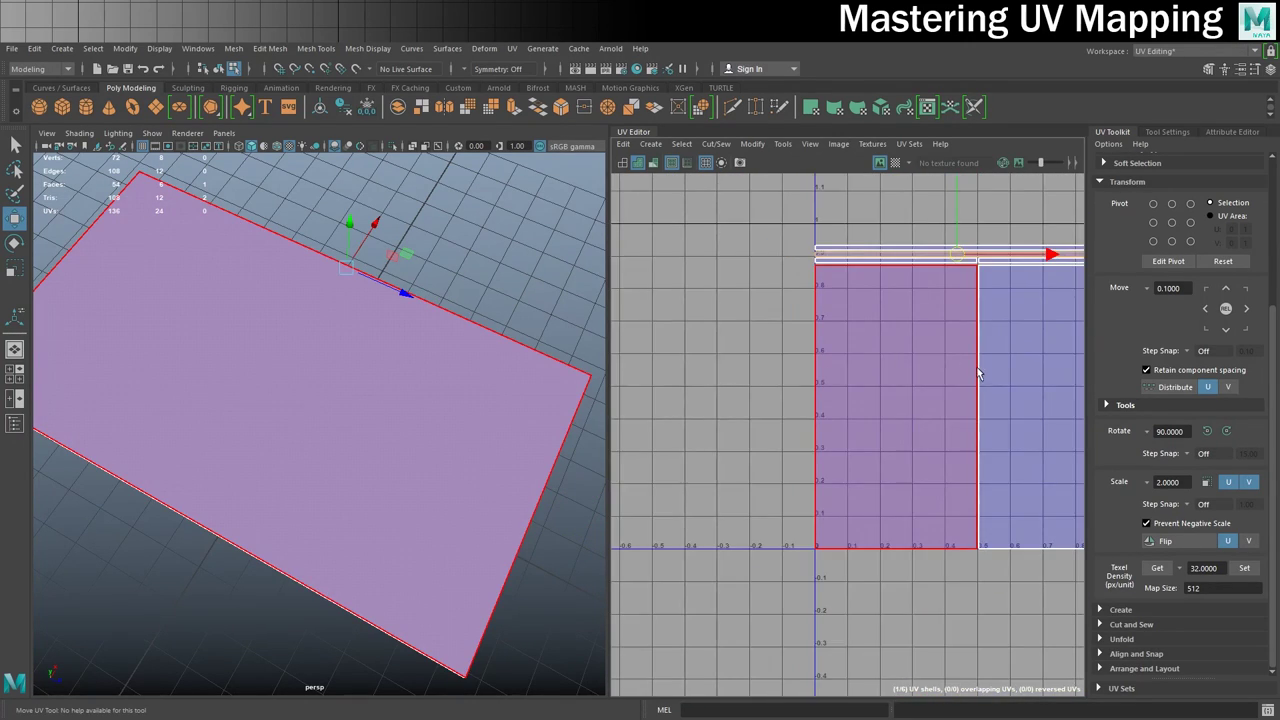
{"action": "middle_click_drag", "start_coordinate": [978, 370], "coordinate": [822, 400], "text": "alt"}
{"action": "left_click", "coordinate": [904, 351]}
{"action": "right_click_drag", "start_coordinate": [904, 351], "coordinate": [983, 330]}
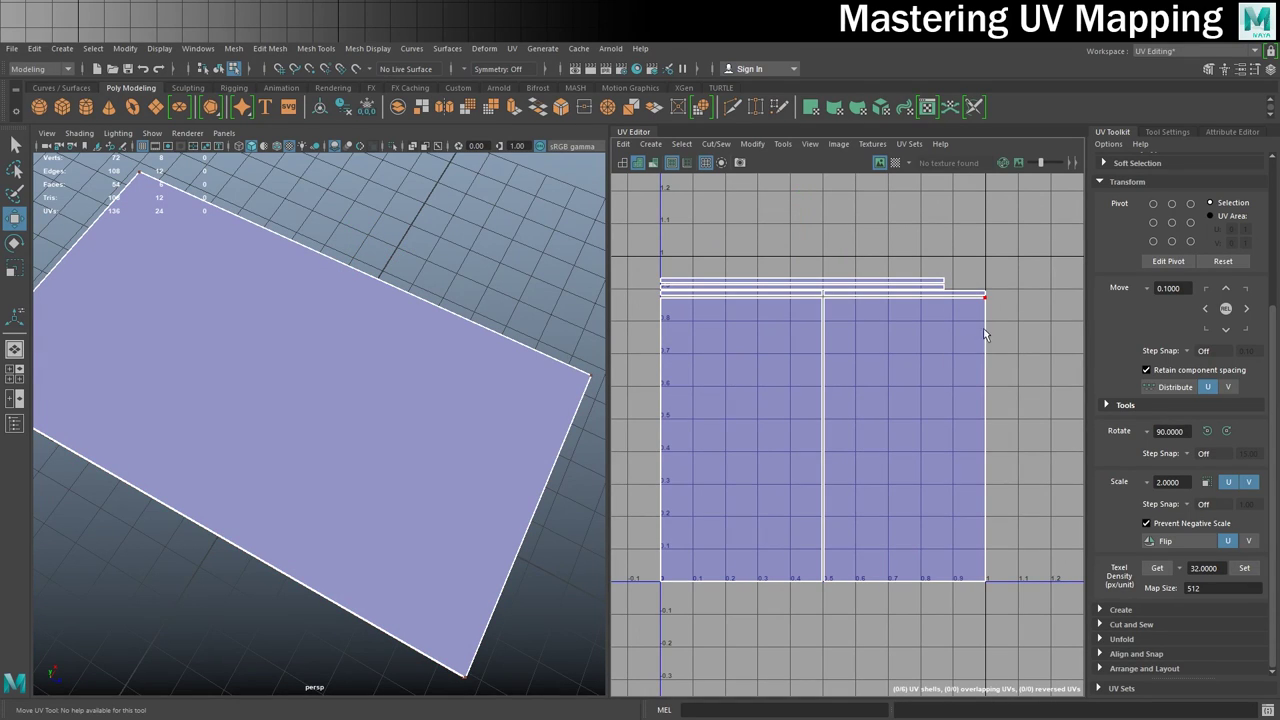
{"action": "middle_click_drag", "start_coordinate": [829, 369], "coordinate": [831, 352], "text": "alt"}
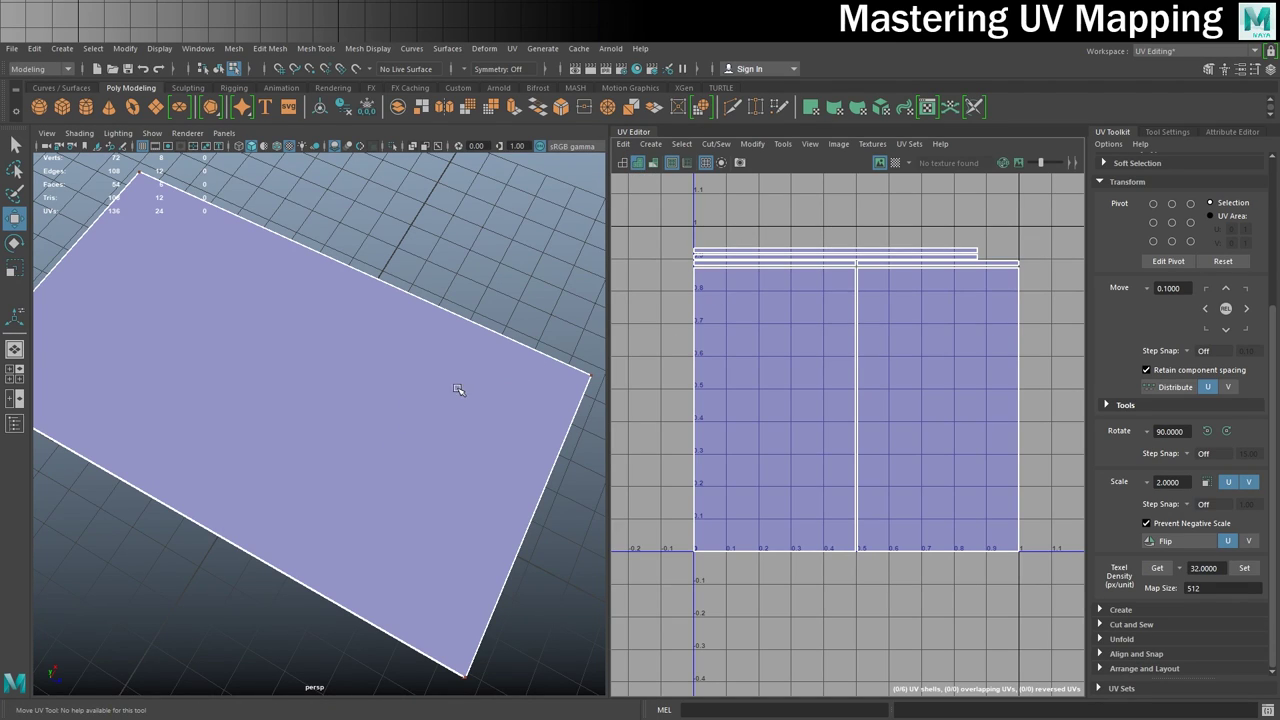
- Turn off the UV shell shading and assign the existing Wood material to the whole table in Hypershade
{"action": "left_click", "coordinate": [622, 163]}
{"action": "mouse_move", "coordinate": [123, 480]}
{"action": "left_mouse_down", "text": "alt"}
{"action": "mouse_move", "coordinate": [171, 429]}
{"action": "mouse_move", "coordinate": [155, 444]}
{"action": "left_mouse_up", "text": "alt"}
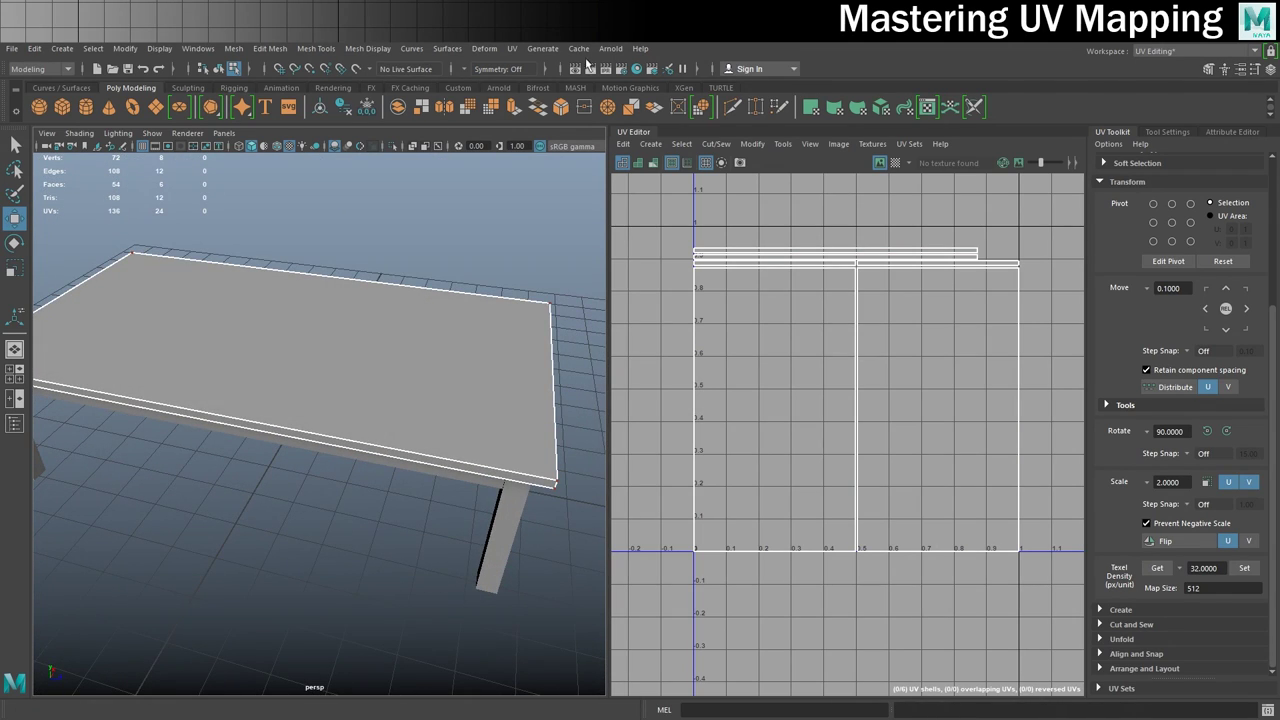
{"action": "left_click", "coordinate": [637, 70]}
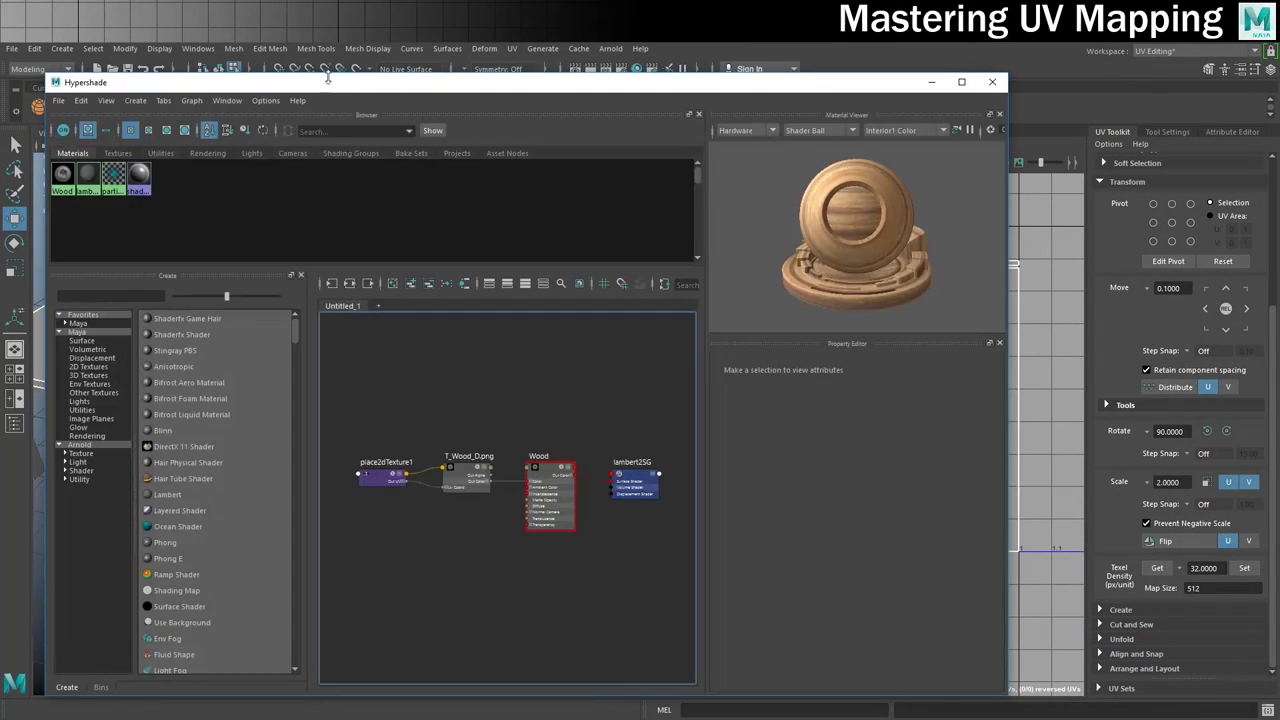
{"action": "left_click_drag", "start_coordinate": [328, 80], "coordinate": [830, 75]}
{"action": "right_click_drag", "start_coordinate": [292, 306], "coordinate": [347, 287]}
{"action": "scroll", "coordinate": [256, 295], "scroll_direction": "down", "scroll_amount": 6}
{"action": "left_click_drag", "start_coordinate": [189, 285], "coordinate": [489, 517]}
{"action": "right_click", "coordinate": [558, 167]}
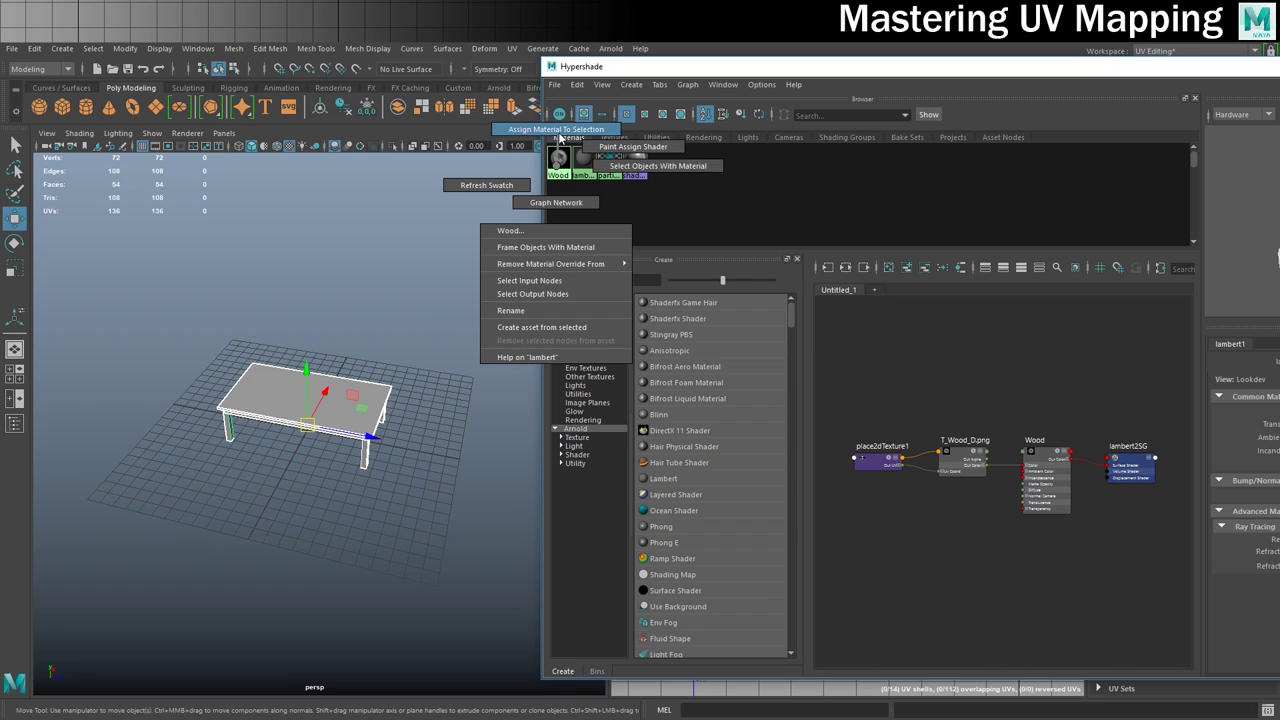
{"action": "left_click", "coordinate": [555, 130]}
{"action": "left_click_drag", "start_coordinate": [748, 70], "coordinate": [280, 129]}
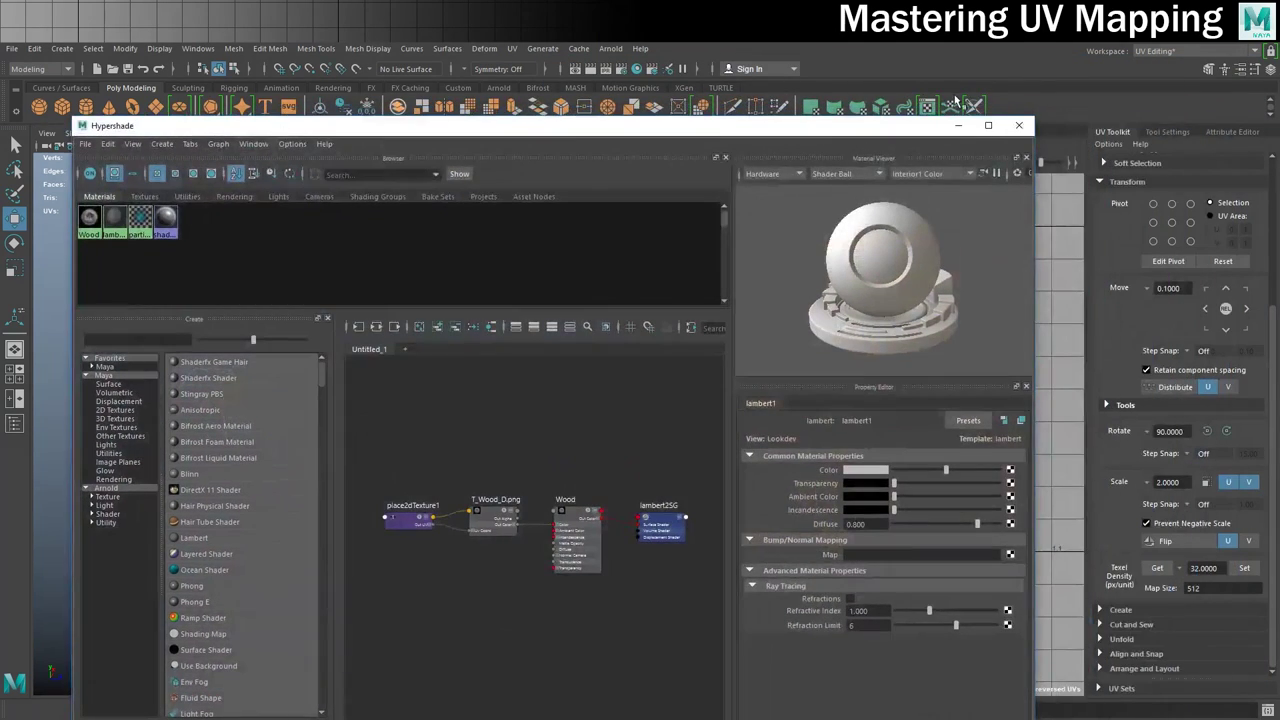
{"action": "left_click", "coordinate": [1019, 125]}
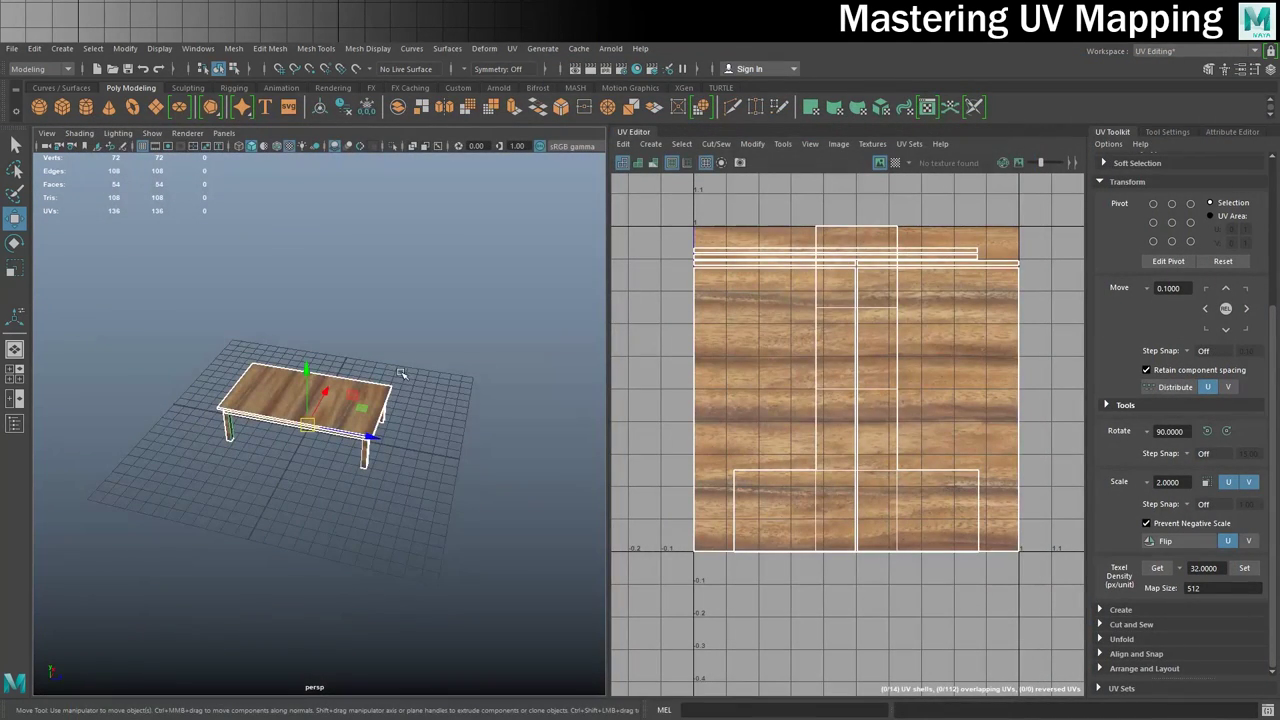
- Clear the selection and examine the wood texture up close at the tabletop's corners and edges, checking how the grain meets across the seams
{"action": "middle_click_drag", "start_coordinate": [402, 373], "coordinate": [456, 314], "text": "alt"}
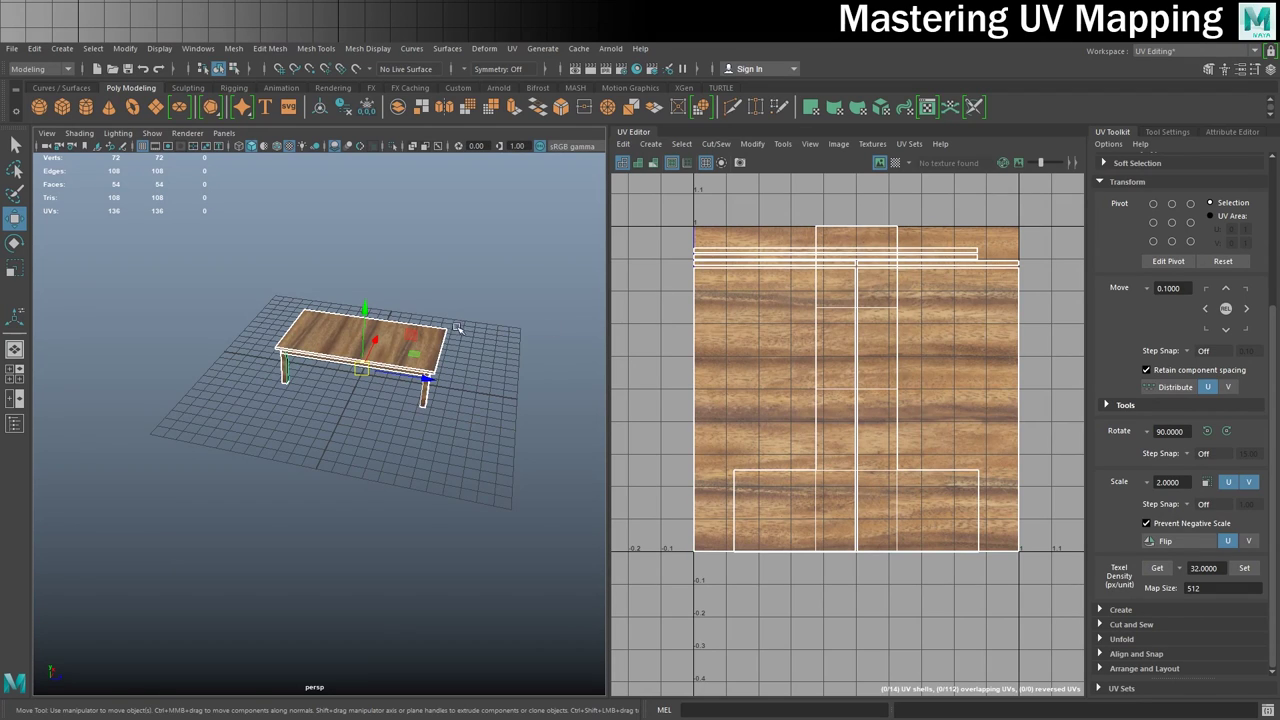
{"action": "scroll", "coordinate": [450, 340], "scroll_direction": "up", "scroll_amount": 6}
{"action": "scroll", "coordinate": [460, 315], "scroll_direction": "down", "scroll_amount": 3}
{"action": "left_click", "coordinate": [464, 278]}
{"action": "scroll", "coordinate": [464, 279], "scroll_direction": "up", "scroll_amount": 3}
{"action": "middle_click_drag", "start_coordinate": [497, 280], "coordinate": [101, 425], "text": "alt"}
{"action": "left_click", "coordinate": [305, 476]}
{"action": "scroll", "coordinate": [300, 455], "scroll_direction": "up", "scroll_amount": 5}
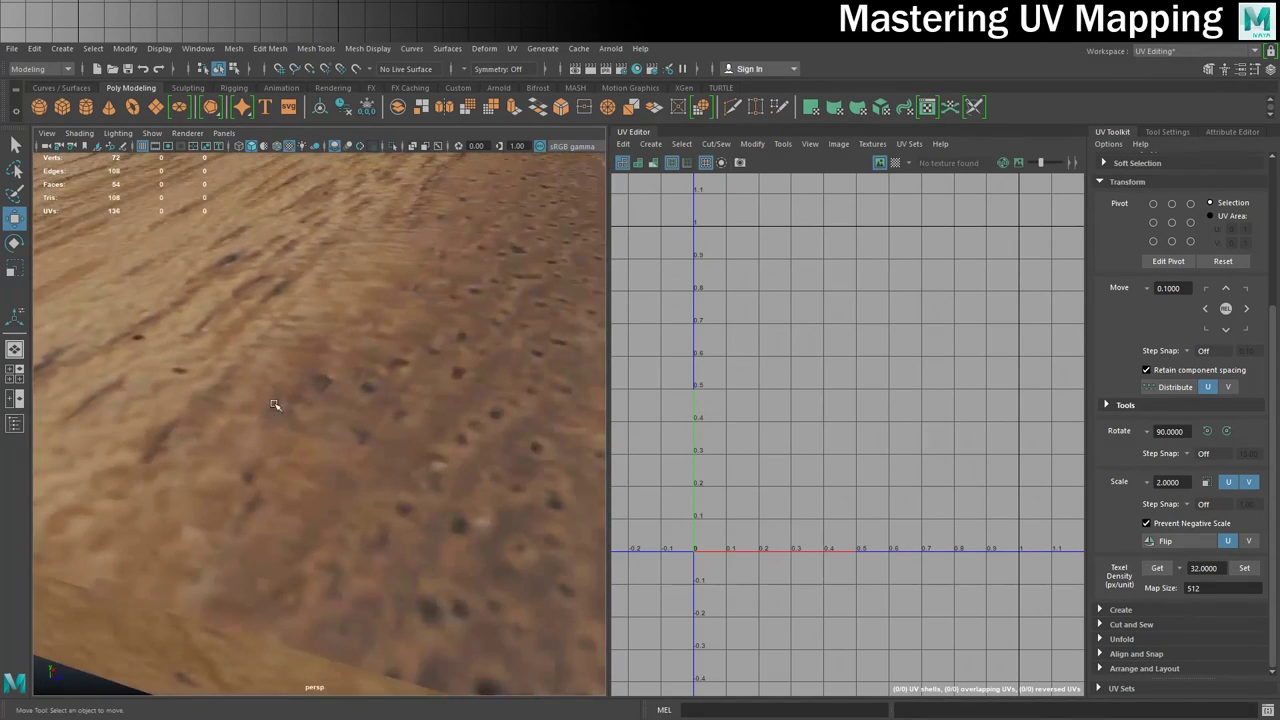
{"action": "scroll", "coordinate": [279, 407], "scroll_direction": "down", "scroll_amount": 5}
{"action": "left_click_drag", "start_coordinate": [361, 409], "coordinate": [260, 380], "text": "alt"}
{"action": "middle_click_drag", "start_coordinate": [260, 380], "coordinate": [334, 463], "text": "alt"}
{"action": "right_click_drag", "start_coordinate": [334, 463], "coordinate": [540, 441], "text": "alt"}
{"action": "scroll", "coordinate": [540, 441], "scroll_direction": "up", "scroll_amount": 4}
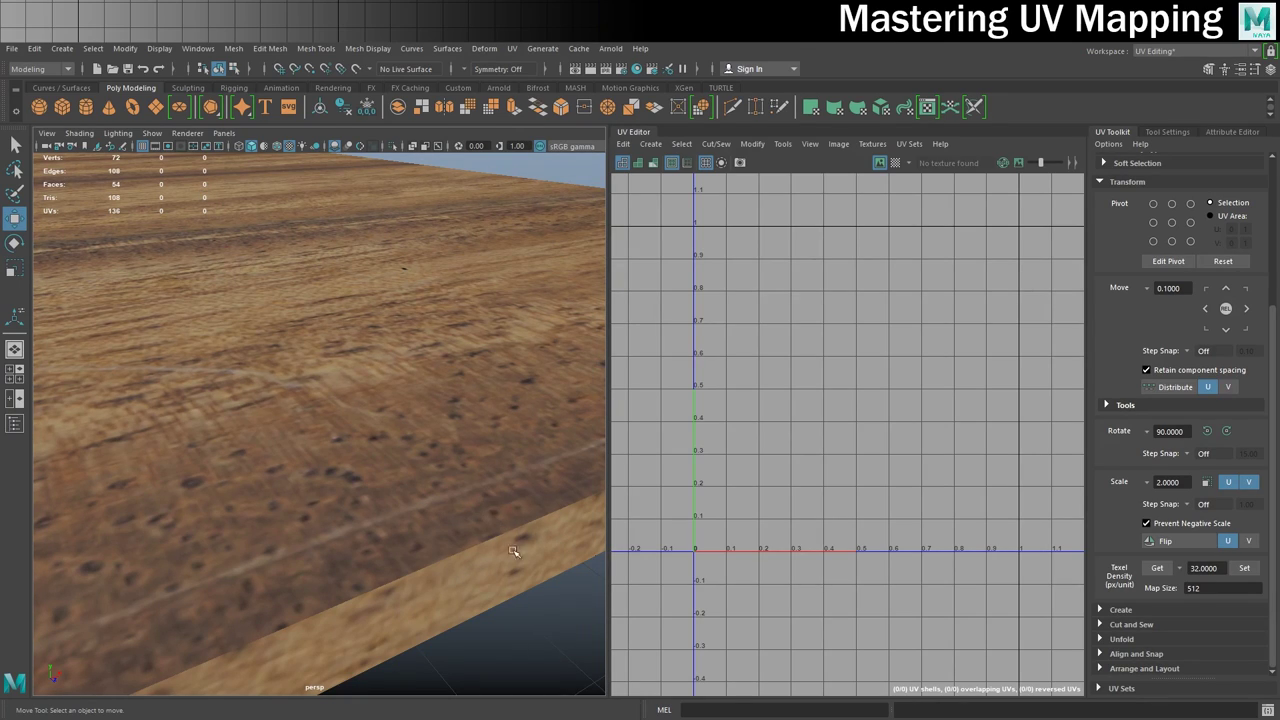
{"action": "left_click_drag", "start_coordinate": [449, 438], "coordinate": [331, 426], "text": "alt"}
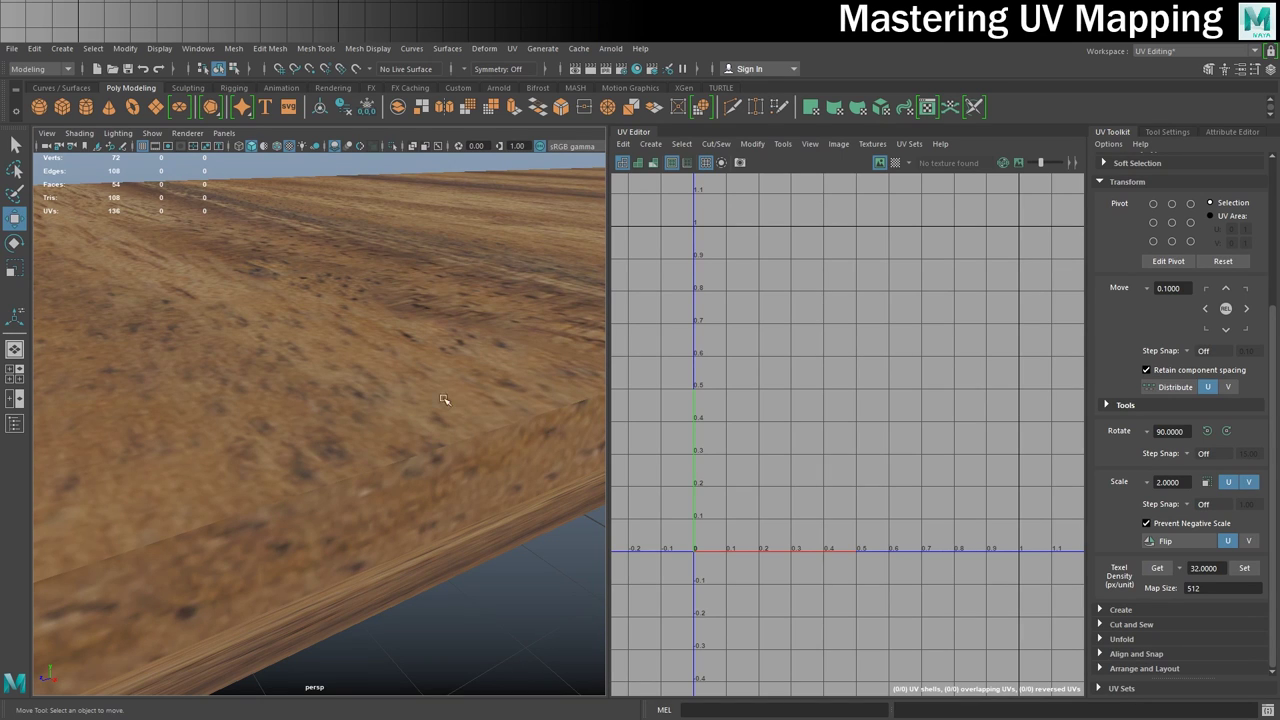
{"action": "scroll", "coordinate": [440, 398], "scroll_direction": "down", "scroll_amount": 10}
- Select the tabletop, inspect its top and underside against the UV layout, and pick the large UV shell covering the top face
{"action": "left_click", "coordinate": [400, 337]}
{"action": "left_click_drag", "start_coordinate": [311, 369], "coordinate": [451, 389], "text": "alt"}
{"action": "key", "text": "6"}
{"action": "key", "text": "f"}
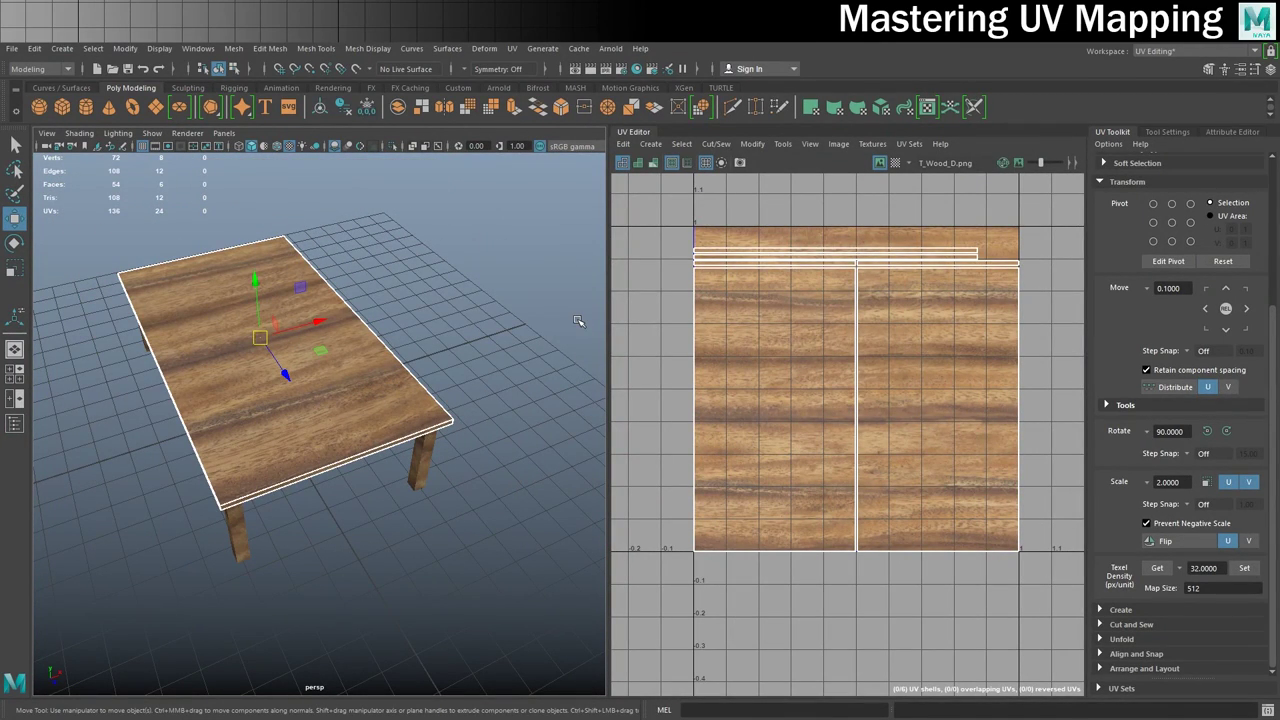
{"action": "scroll", "coordinate": [862, 263], "scroll_direction": "up", "scroll_amount": 2}
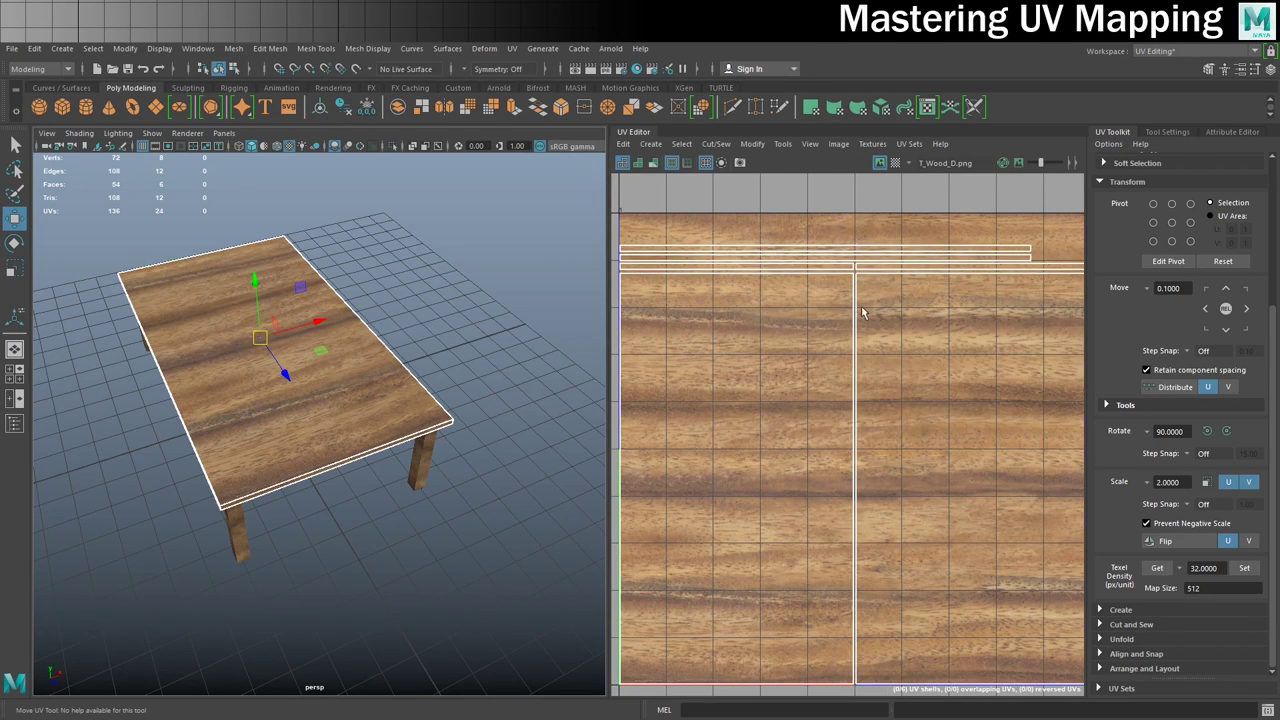
{"action": "middle_click_drag", "start_coordinate": [762, 349], "coordinate": [838, 307], "text": "alt"}
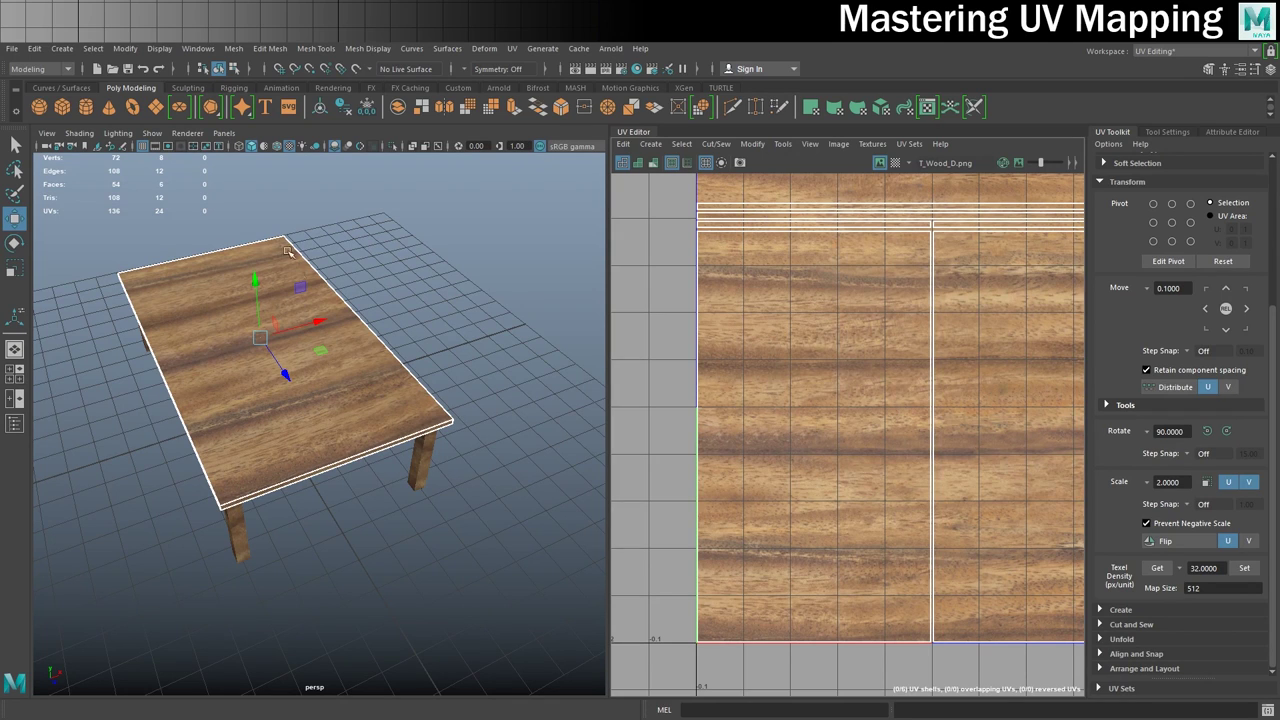
{"action": "left_click_drag", "start_coordinate": [294, 336], "coordinate": [407, 297], "text": "alt"}
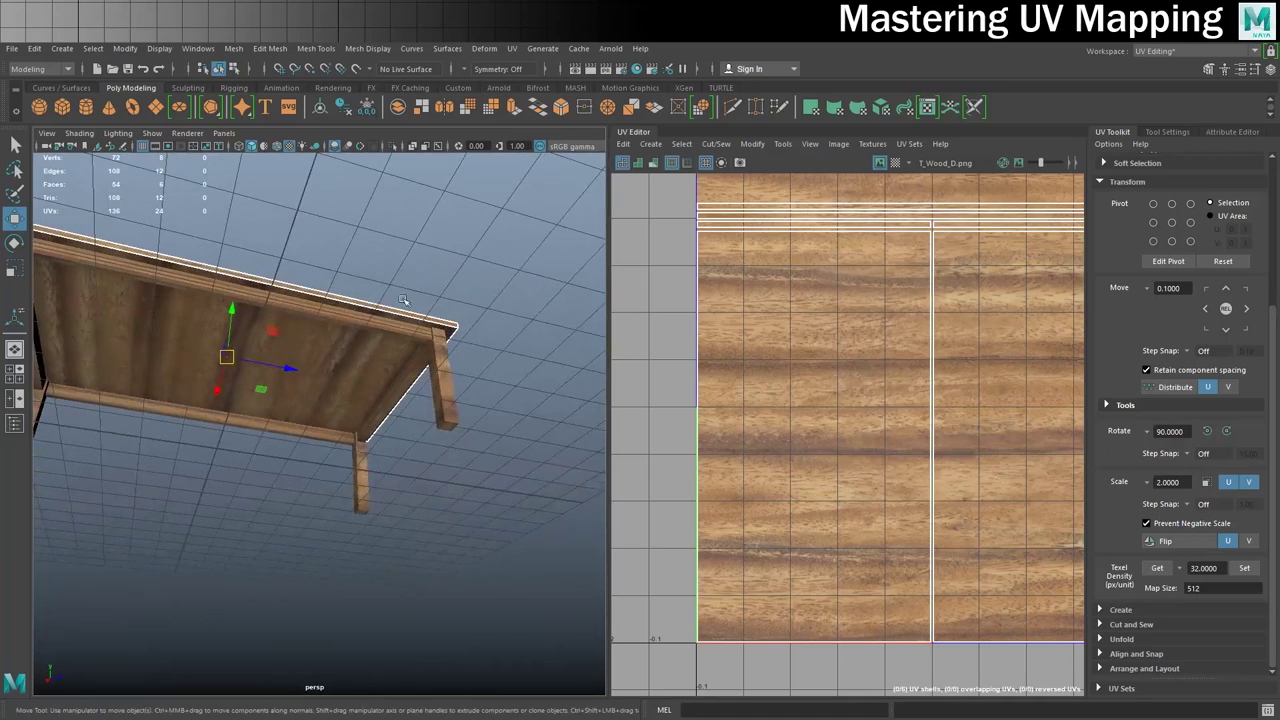
{"action": "left_click_drag", "start_coordinate": [273, 377], "coordinate": [263, 452], "text": "alt"}
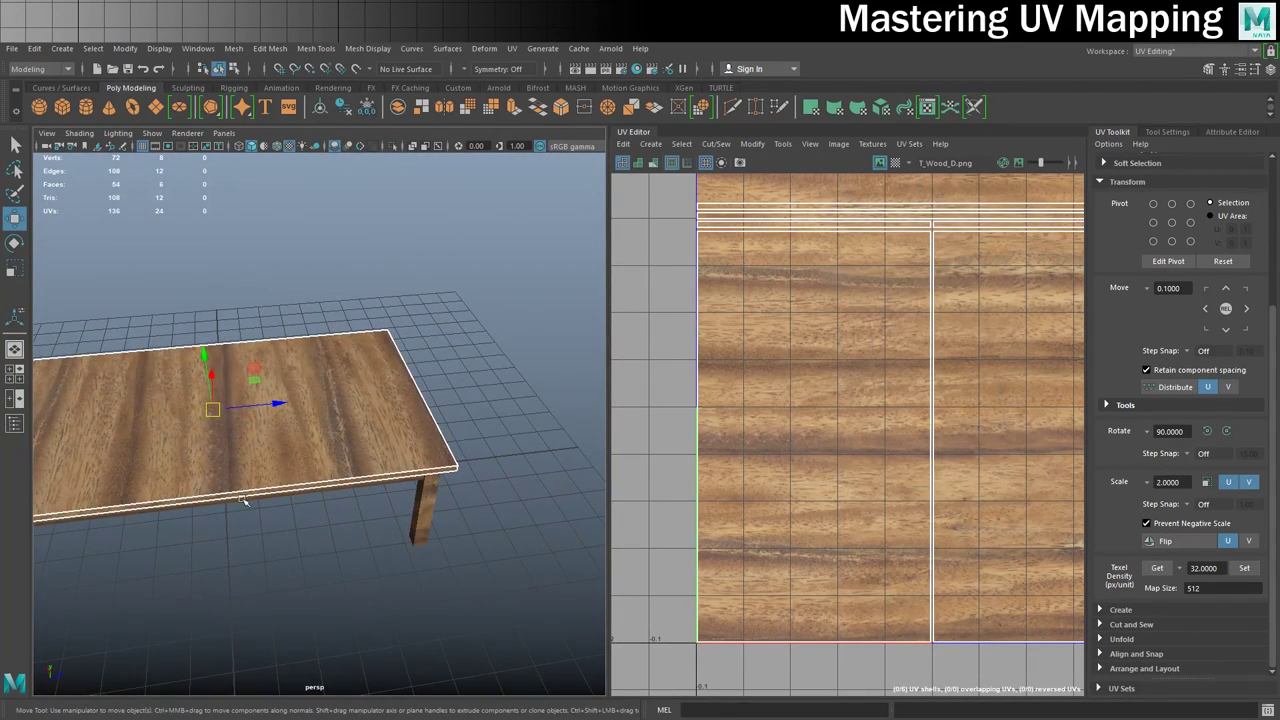
{"action": "right_click", "coordinate": [810, 357]}
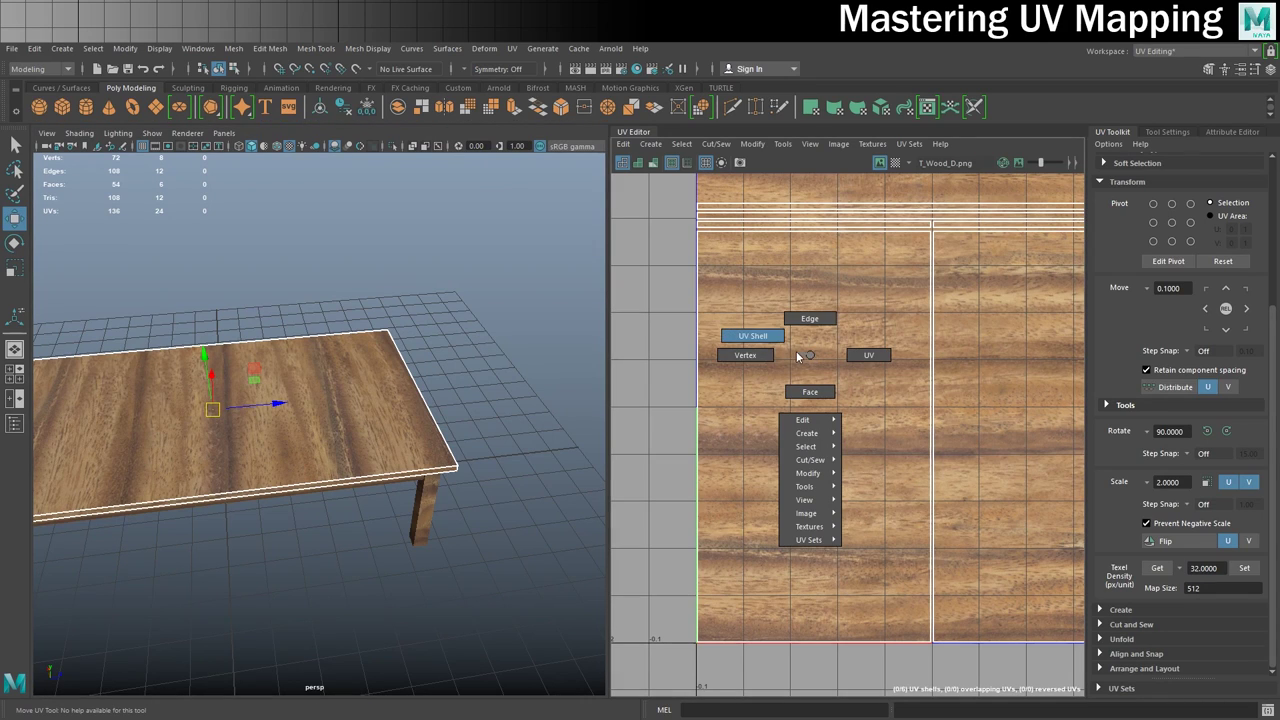
{"action": "left_click", "coordinate": [790, 345]}
{"action": "left_click", "coordinate": [800, 354]}
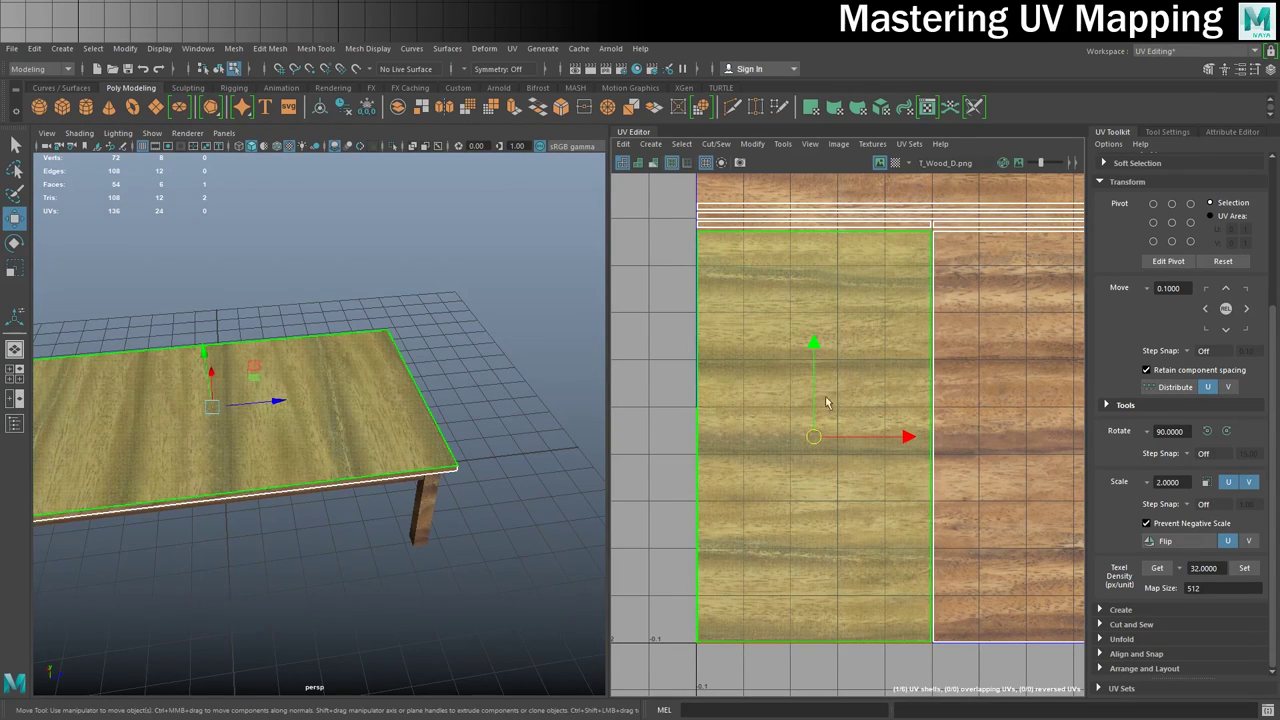
- Select the top shell's outer long edge and stitch the matching long side strip to it, using the A to B direction
{"action": "middle_click_drag", "start_coordinate": [851, 378], "coordinate": [866, 334], "text": "alt"}
{"action": "scroll", "coordinate": [866, 334], "scroll_direction": "up", "scroll_amount": 1}
{"action": "right_click_drag", "start_coordinate": [733, 321], "coordinate": [737, 286]}
{"action": "middle_click_drag", "start_coordinate": [874, 350], "coordinate": [846, 446], "text": "alt"}
{"action": "right_click_drag", "start_coordinate": [878, 448], "coordinate": [655, 476], "text": "alt"}
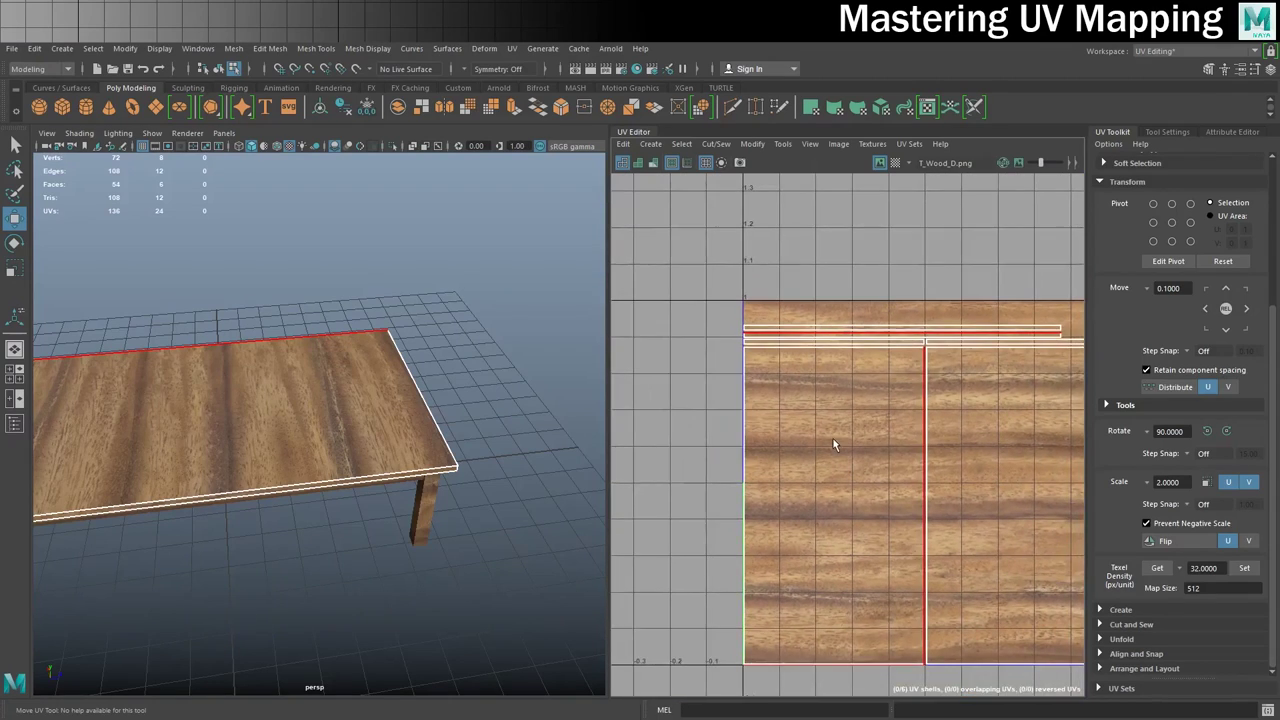
{"action": "middle_click_drag", "start_coordinate": [834, 444], "coordinate": [780, 426], "text": "alt"}
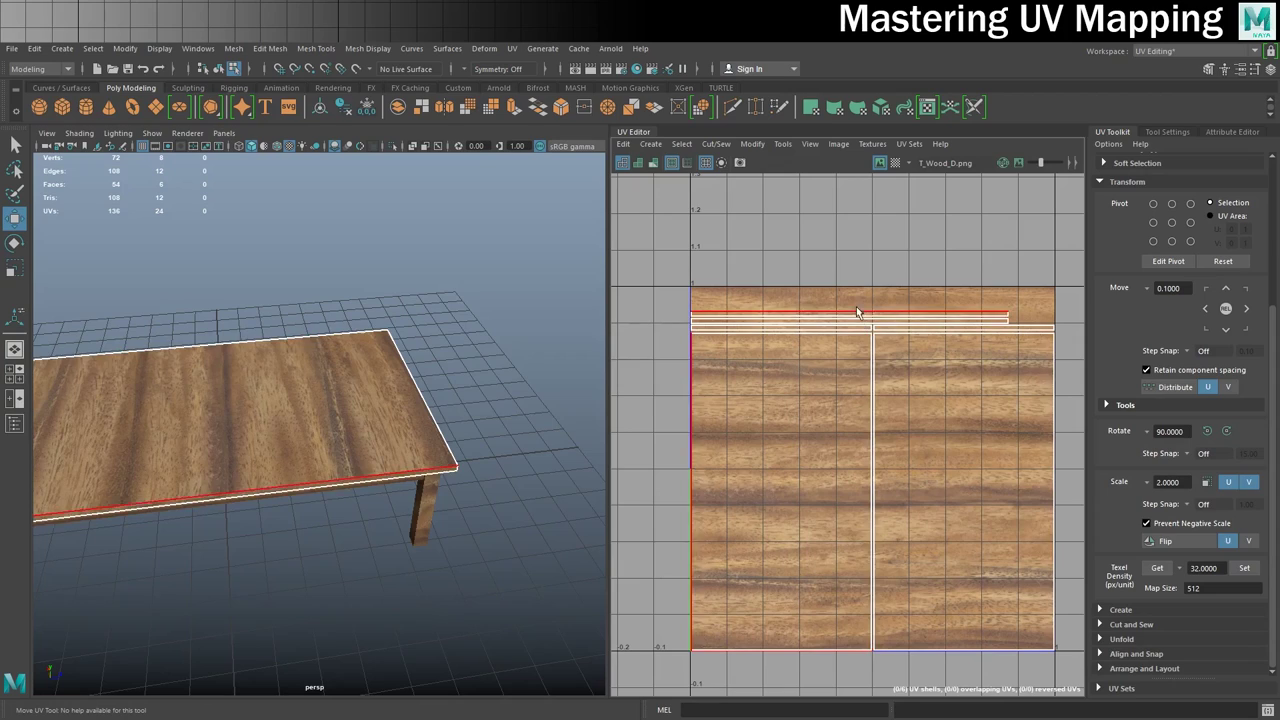
{"action": "left_click", "coordinate": [835, 443]}
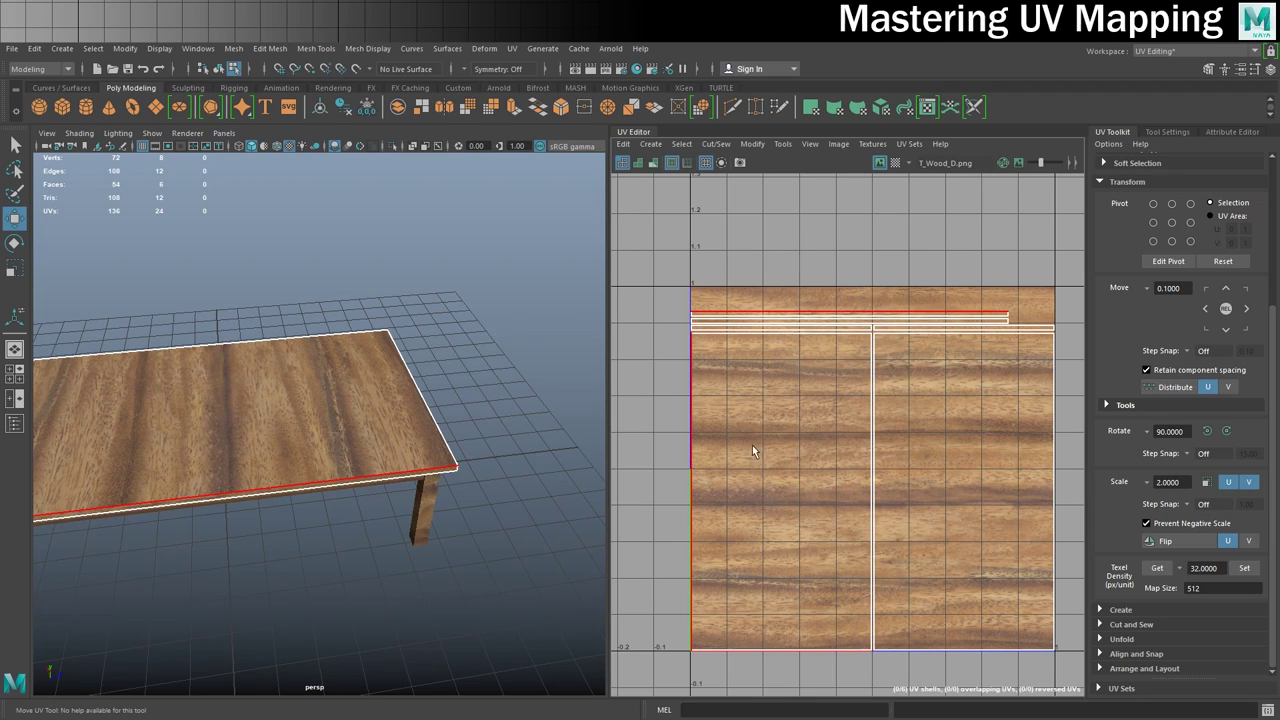
{"action": "left_click", "coordinate": [694, 448]}
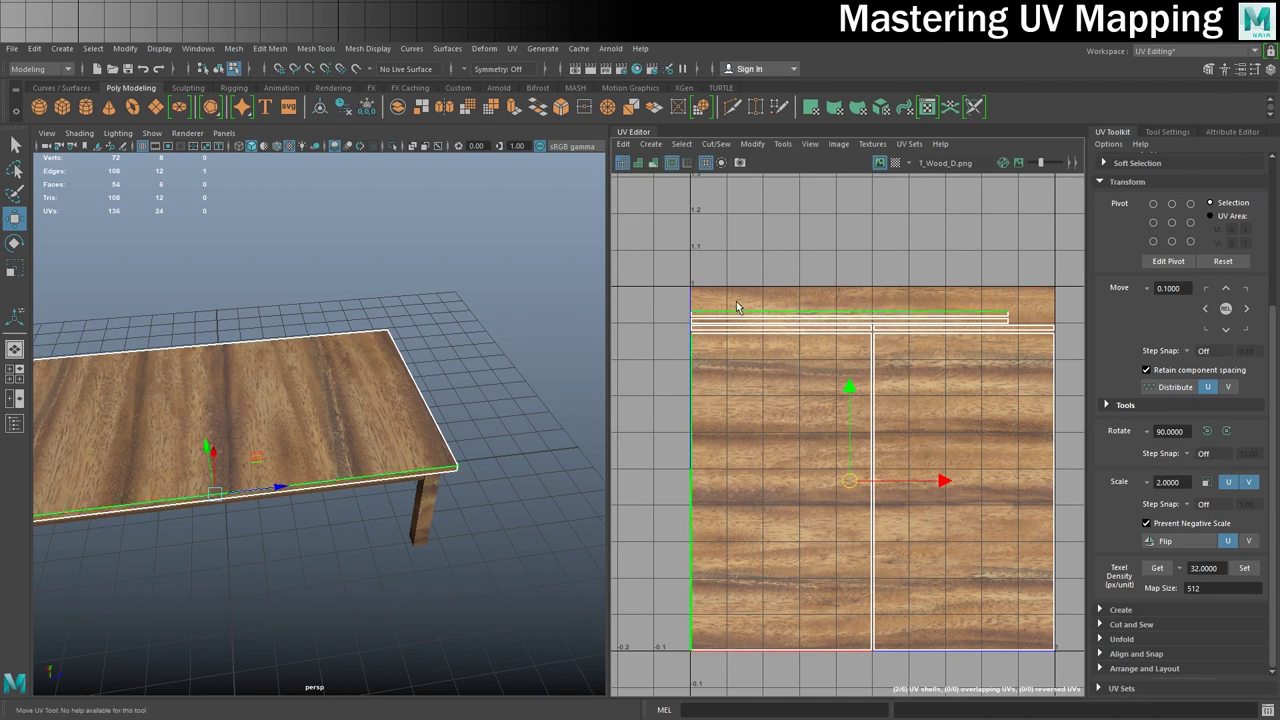
{"action": "left_click", "coordinate": [889, 608]}
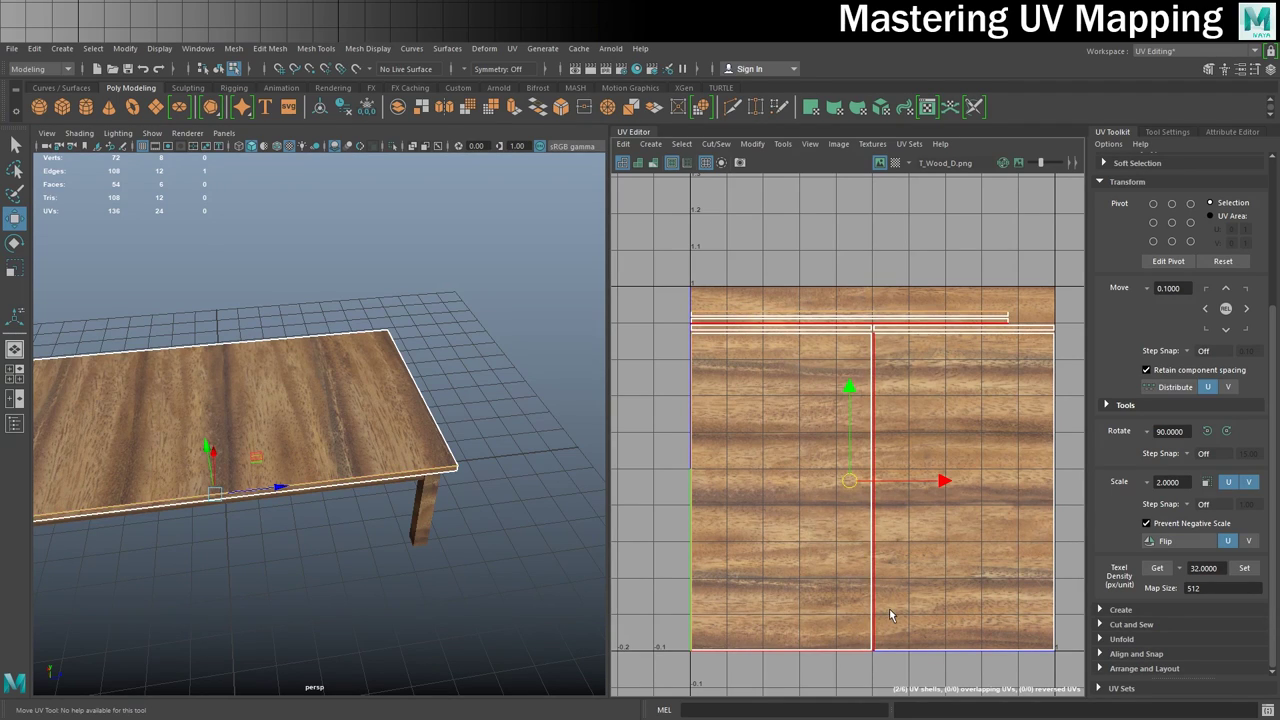
{"action": "left_click", "coordinate": [1100, 183]}
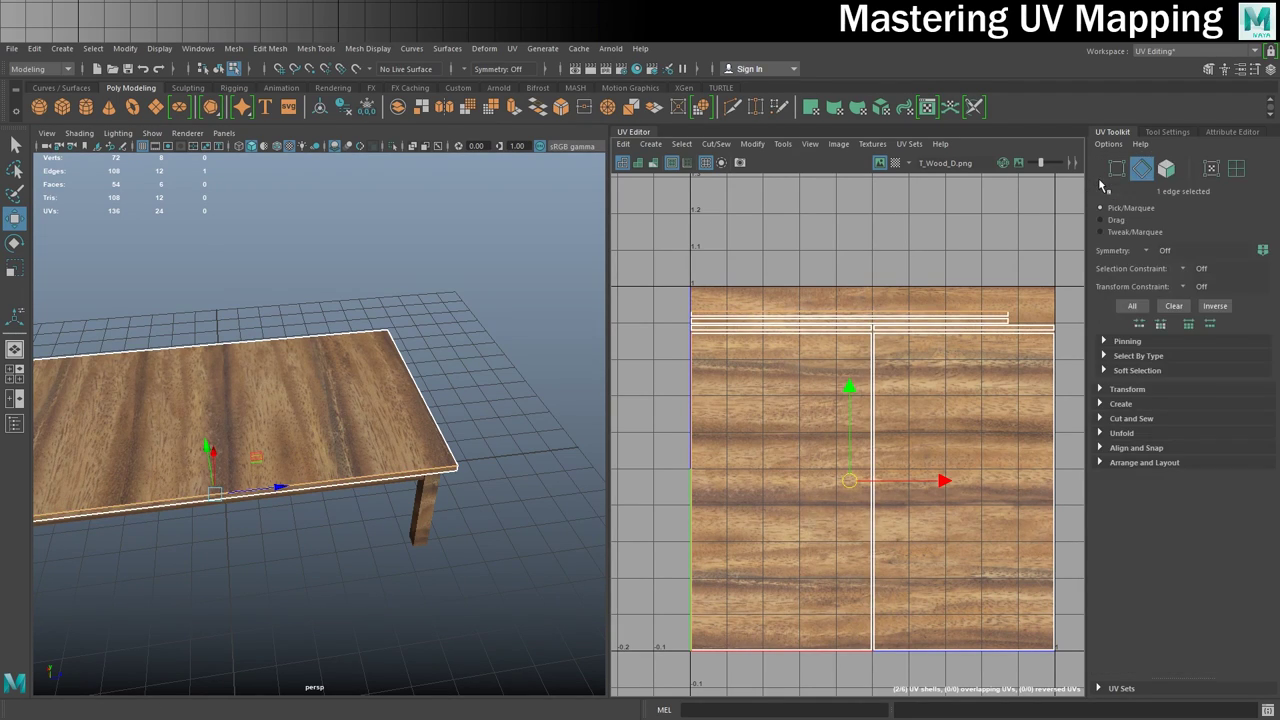
{"action": "left_click", "coordinate": [1131, 419]}
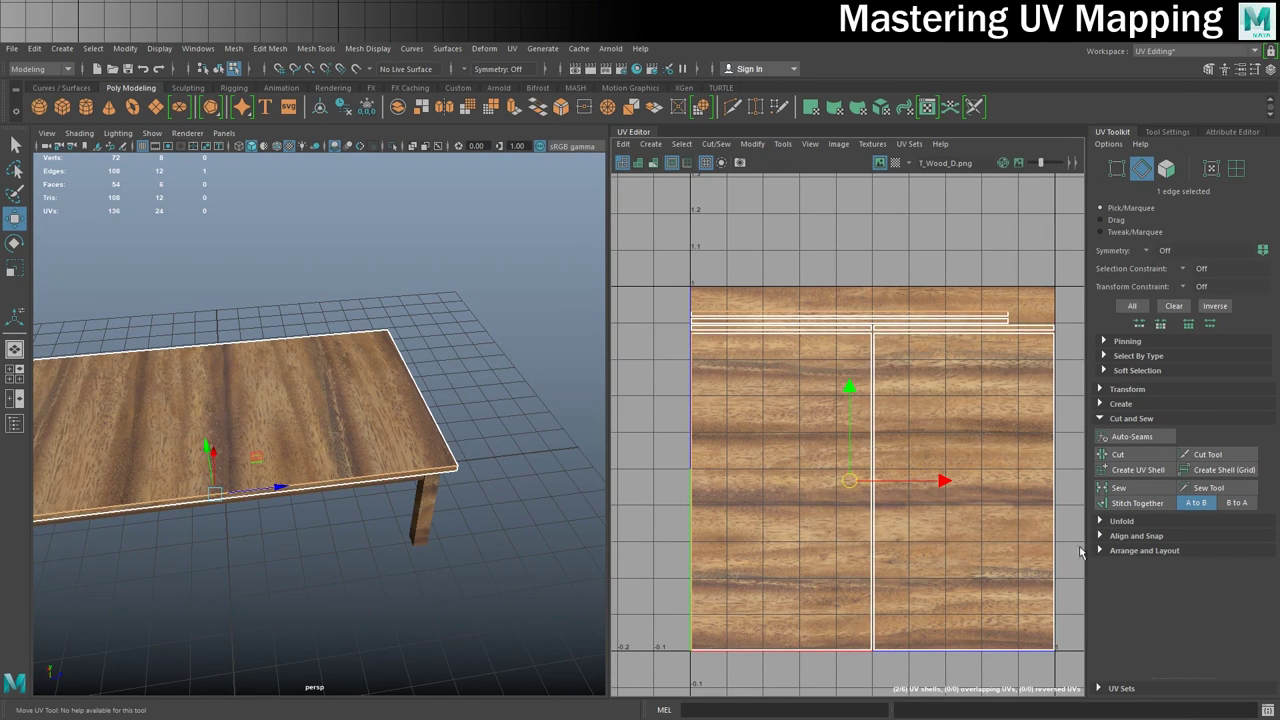
{"action": "left_click", "coordinate": [1143, 505]}
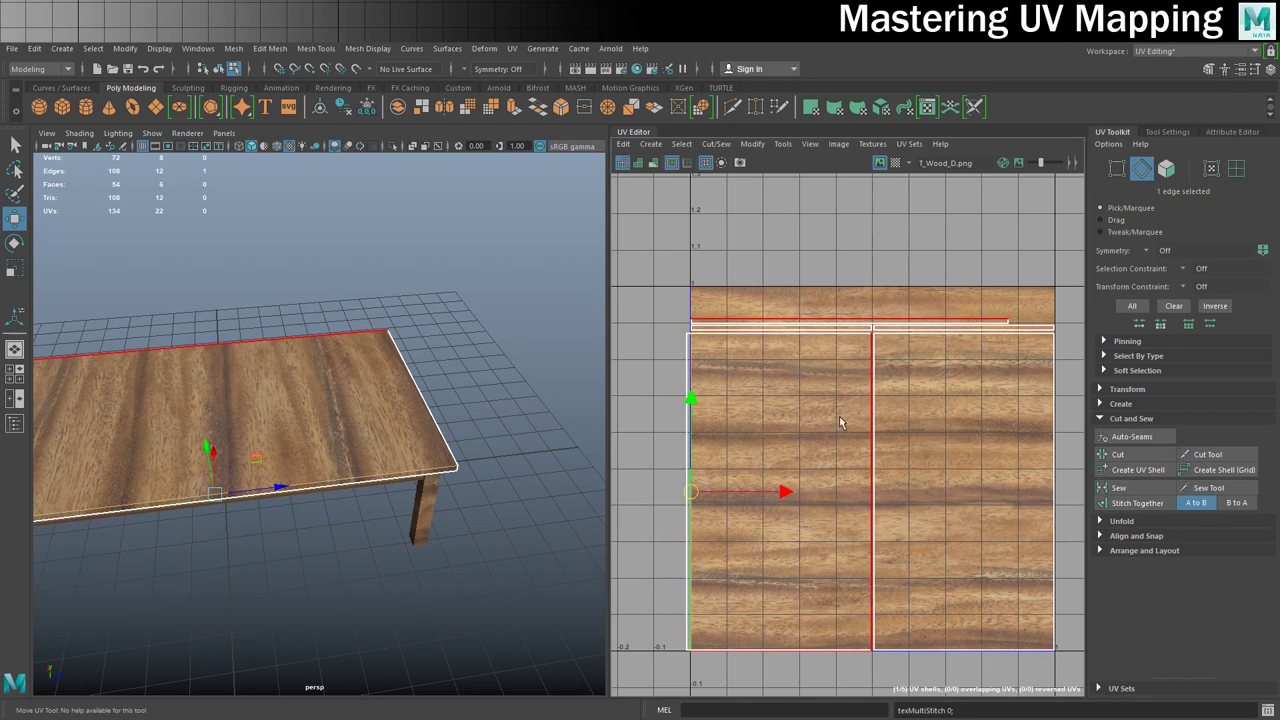
- Stitch the other long side strip to the top shell's inner long edge, and the large underside shell to that strip
{"action": "left_click", "coordinate": [870, 436]}
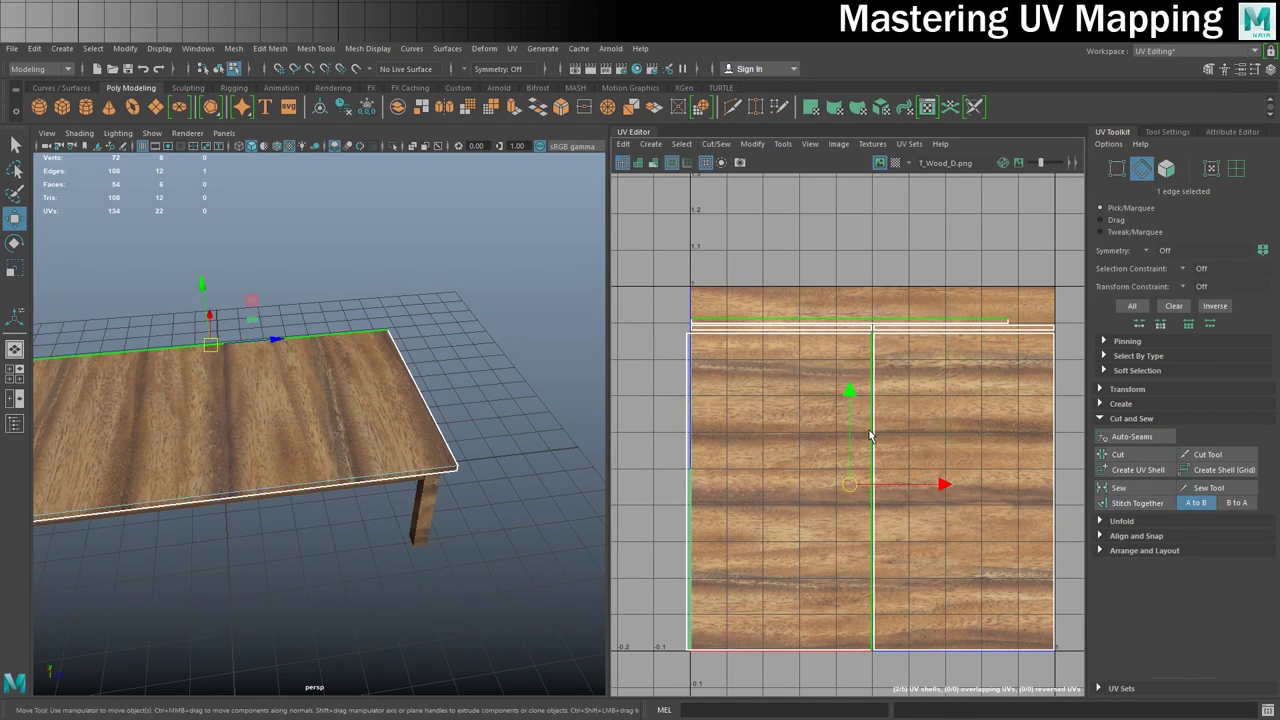
{"action": "left_click", "coordinate": [1140, 503]}
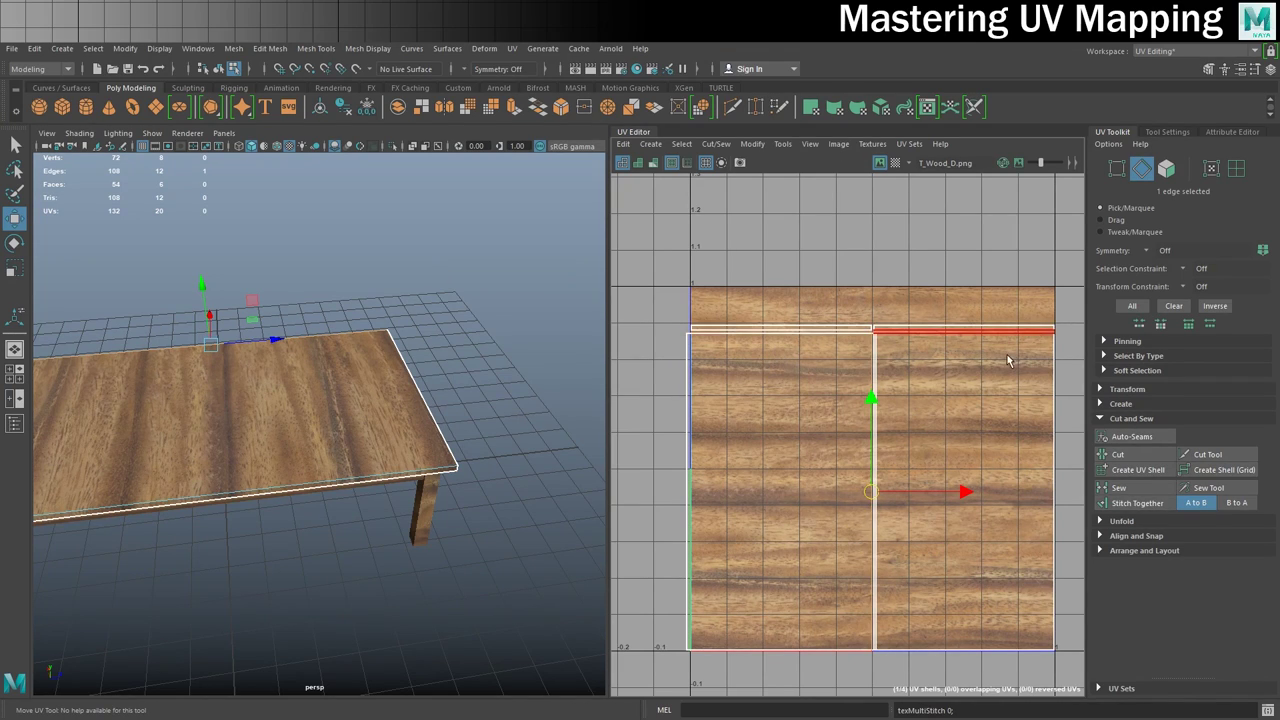
{"action": "left_click", "coordinate": [689, 417]}
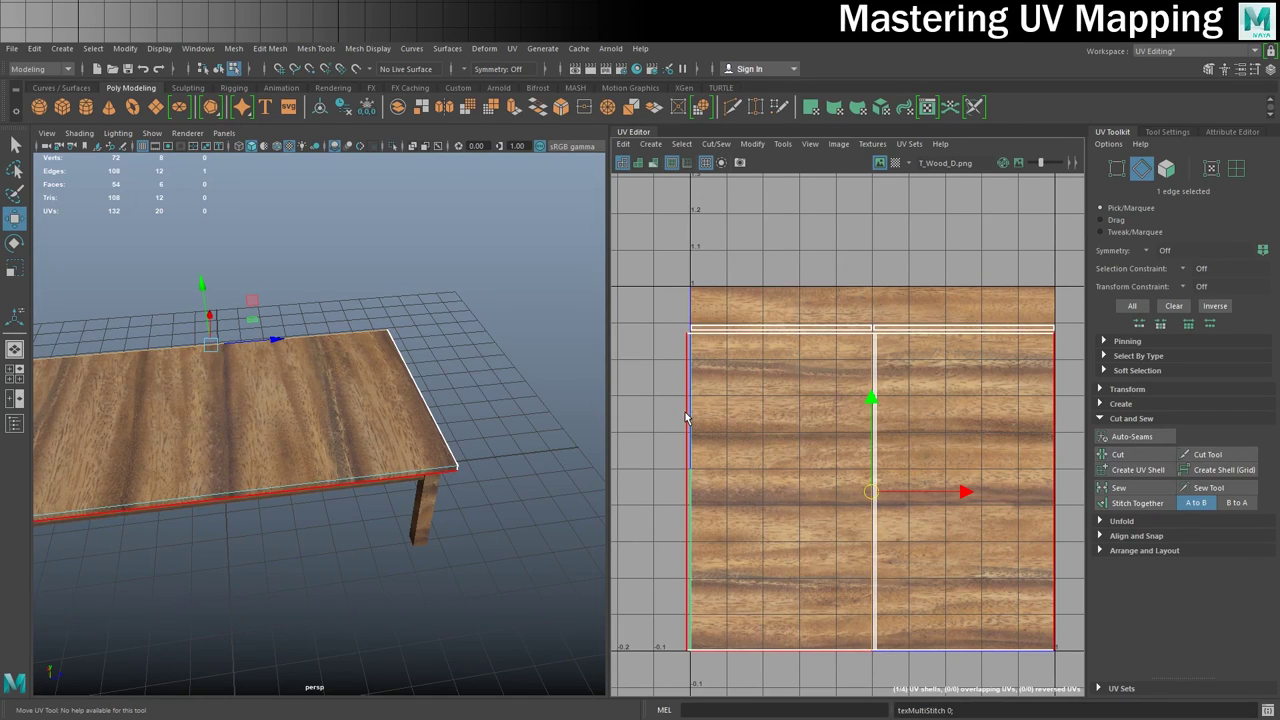
{"action": "left_click", "coordinate": [875, 430]}
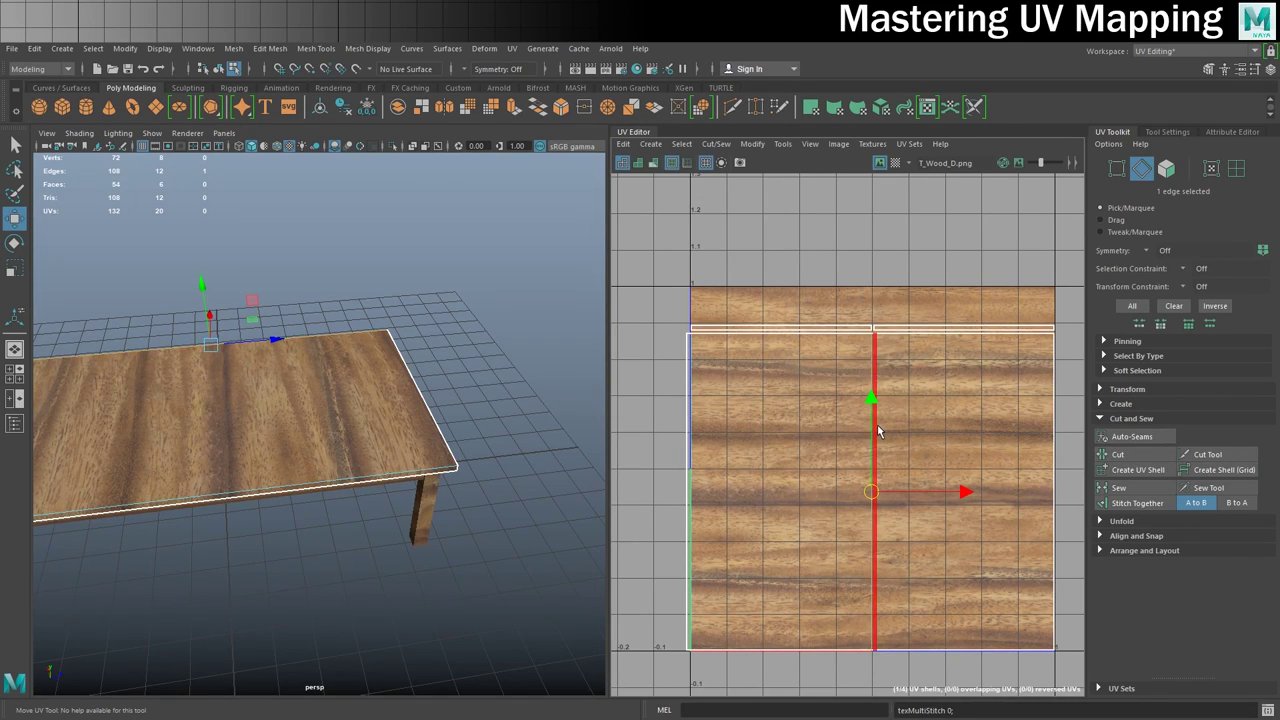
{"action": "left_click", "coordinate": [877, 430]}
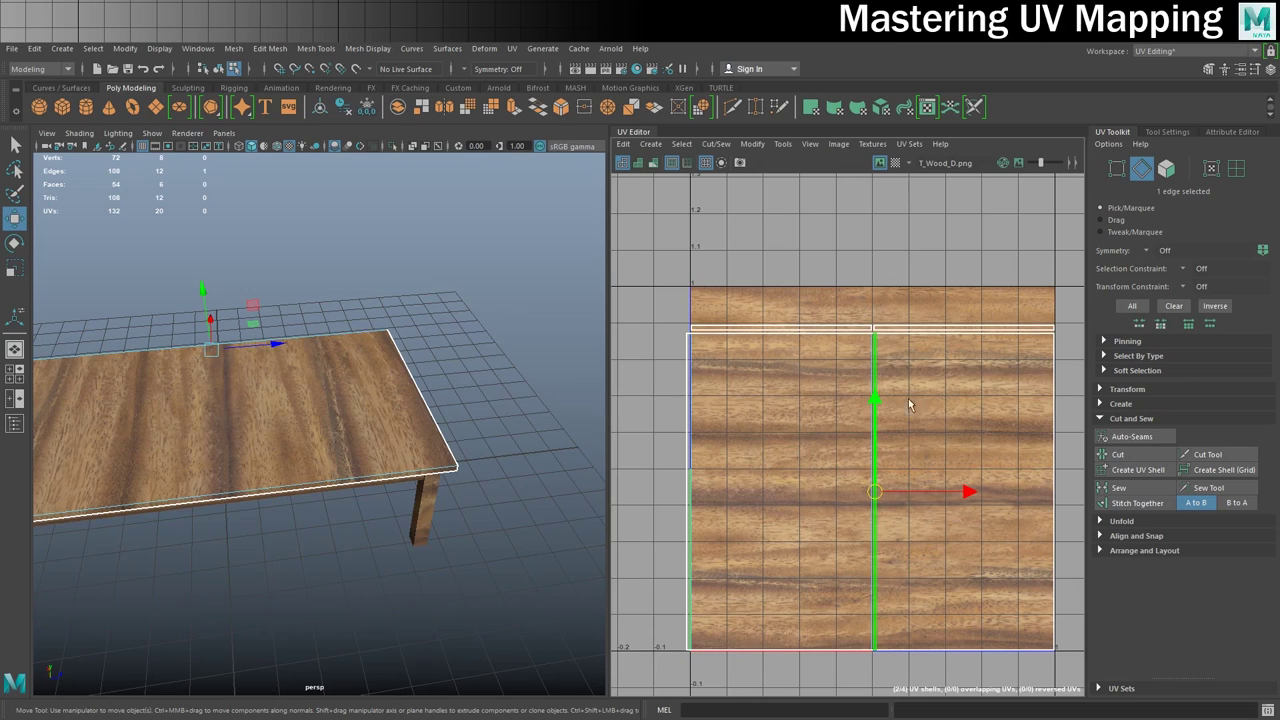
{"action": "left_click", "coordinate": [1127, 503]}
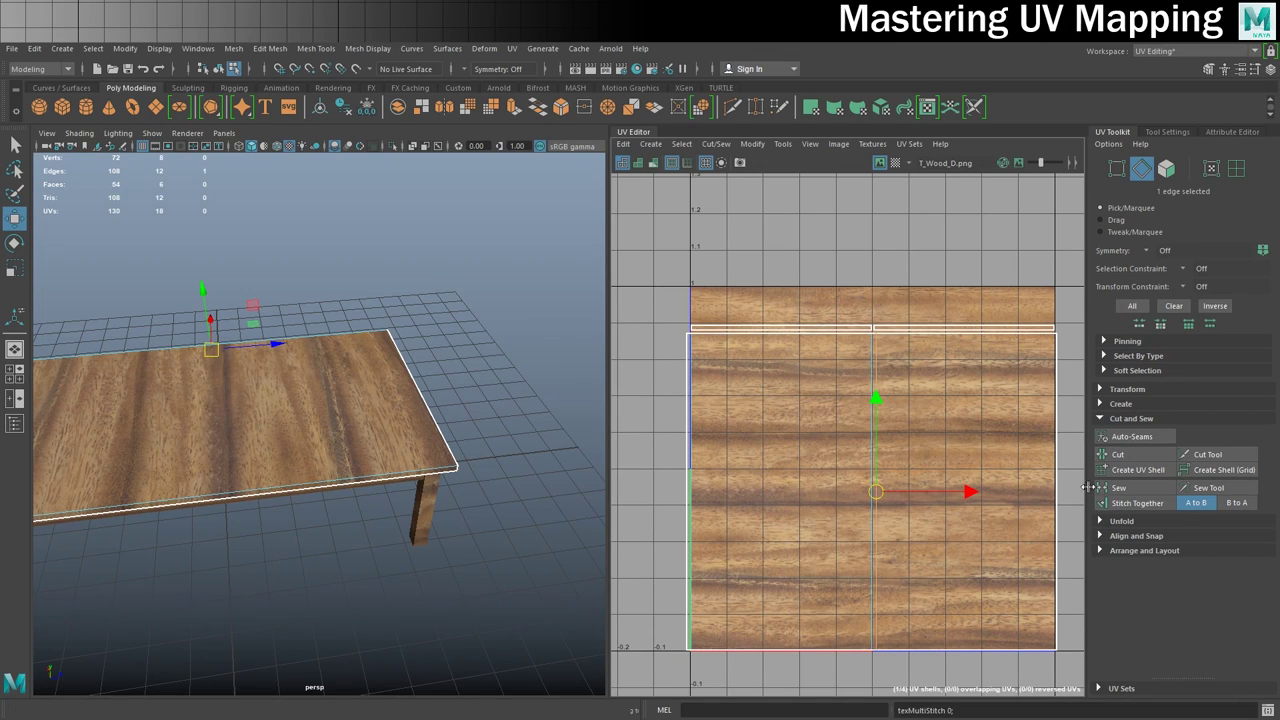
- Select the stitched tabletop UV shell and move it slightly down and sideways, clear of the two end strips
{"action": "right_click_drag", "start_coordinate": [886, 371], "coordinate": [843, 354]}
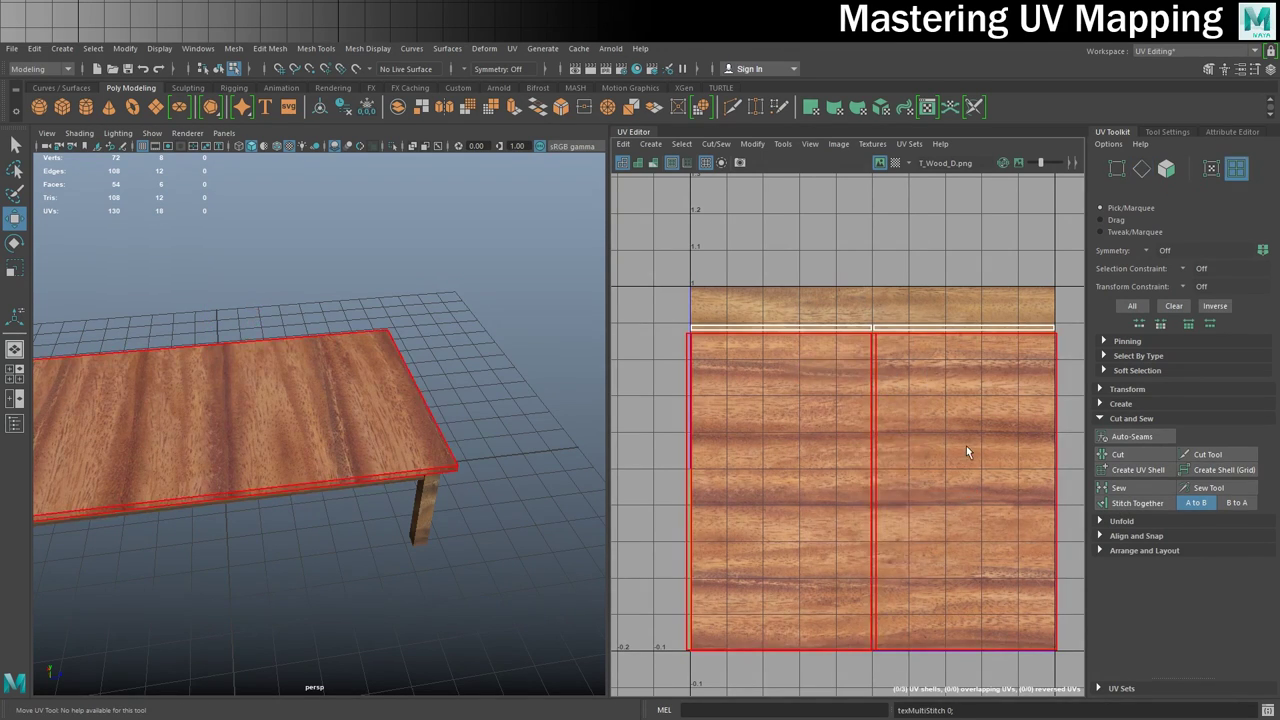
{"action": "left_click", "coordinate": [957, 449]}
{"action": "scroll", "coordinate": [954, 449], "scroll_direction": "down", "scroll_amount": 3}
{"action": "mouse_move", "coordinate": [898, 484]}
{"action": "left_mouse_down"}
{"action": "mouse_move", "coordinate": [705, 362]}
{"action": "mouse_move", "coordinate": [940, 420]}
{"action": "mouse_move", "coordinate": [861, 475]}
{"action": "mouse_move", "coordinate": [903, 512]}
{"action": "mouse_move", "coordinate": [901, 496]}
{"action": "left_mouse_up"}
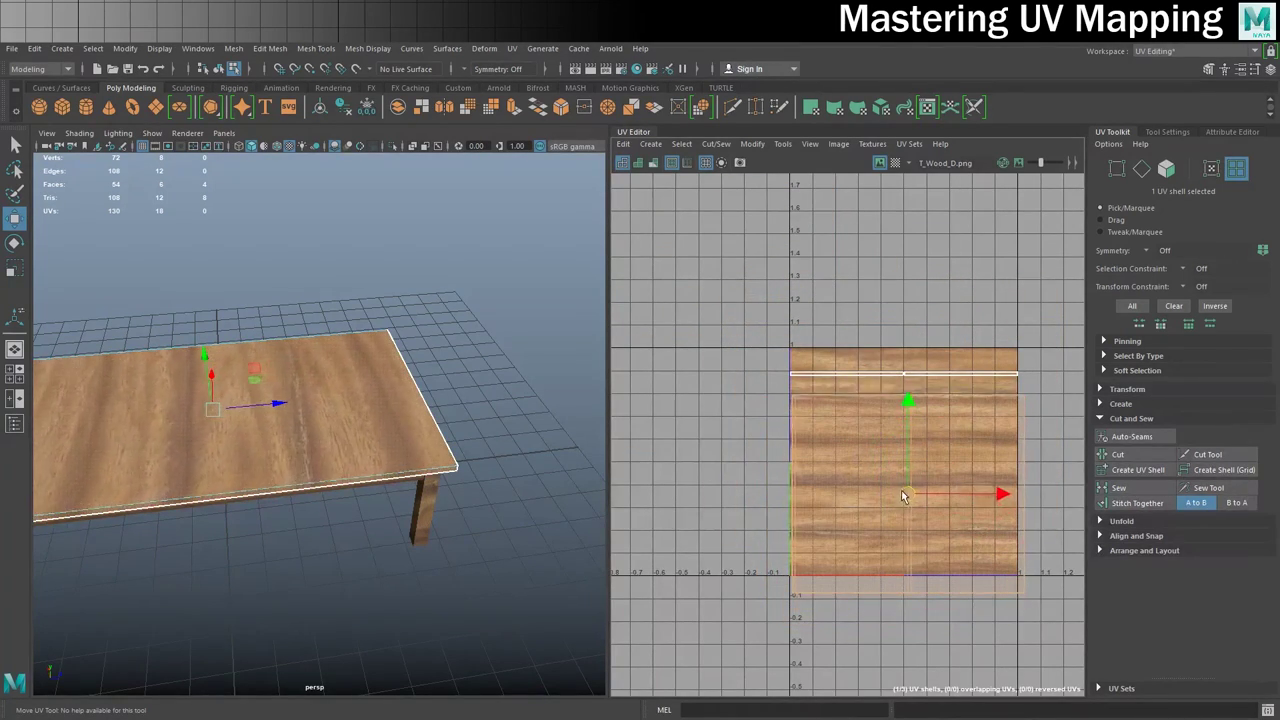
{"action": "scroll", "coordinate": [903, 479], "scroll_direction": "up", "scroll_amount": 4}
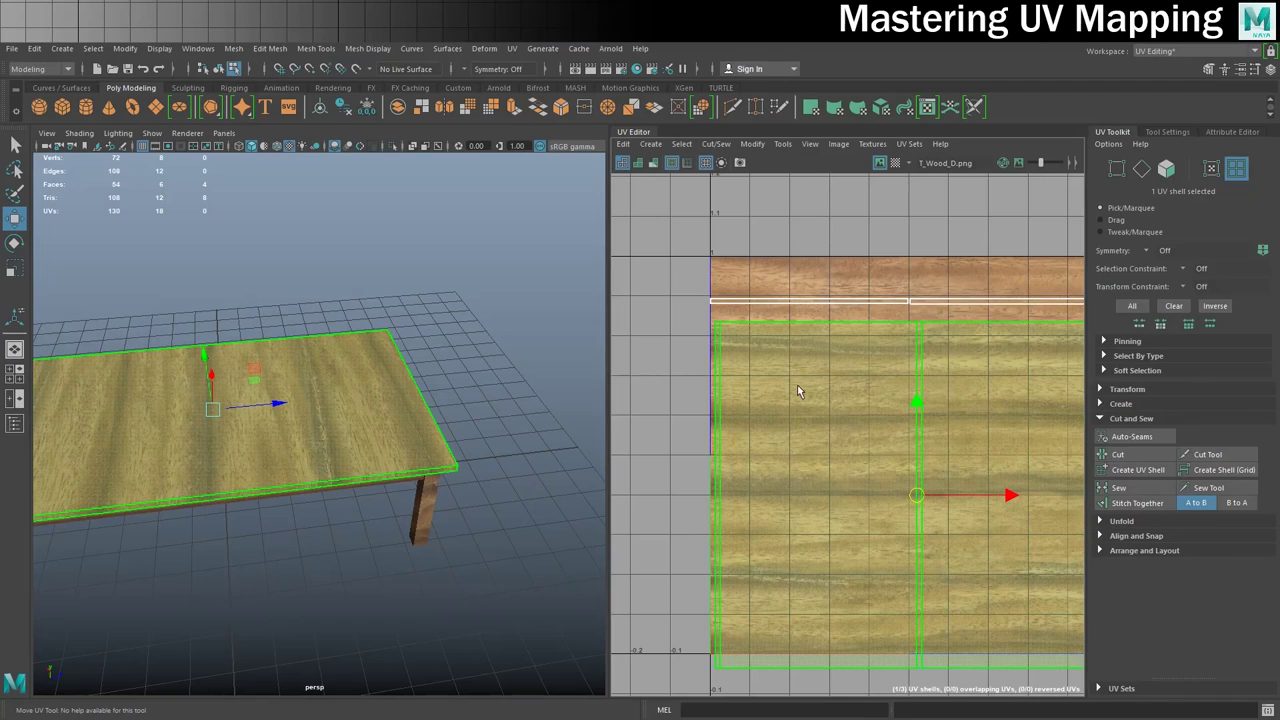
{"action": "middle_click_drag", "start_coordinate": [761, 372], "coordinate": [783, 370], "text": "alt"}
- Stitch the two remaining end strips to the top shell's upper and lower short edges
{"action": "right_click_drag", "start_coordinate": [842, 410], "coordinate": [828, 380]}
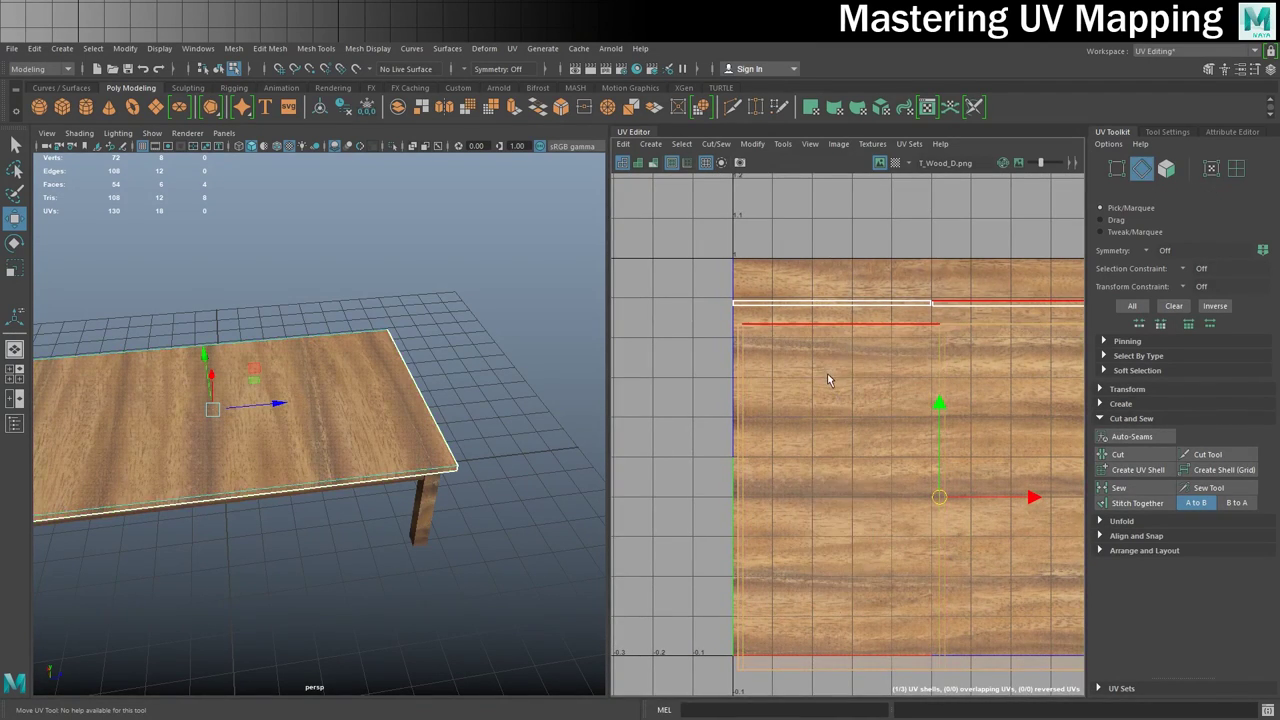
{"action": "left_click", "coordinate": [846, 324]}
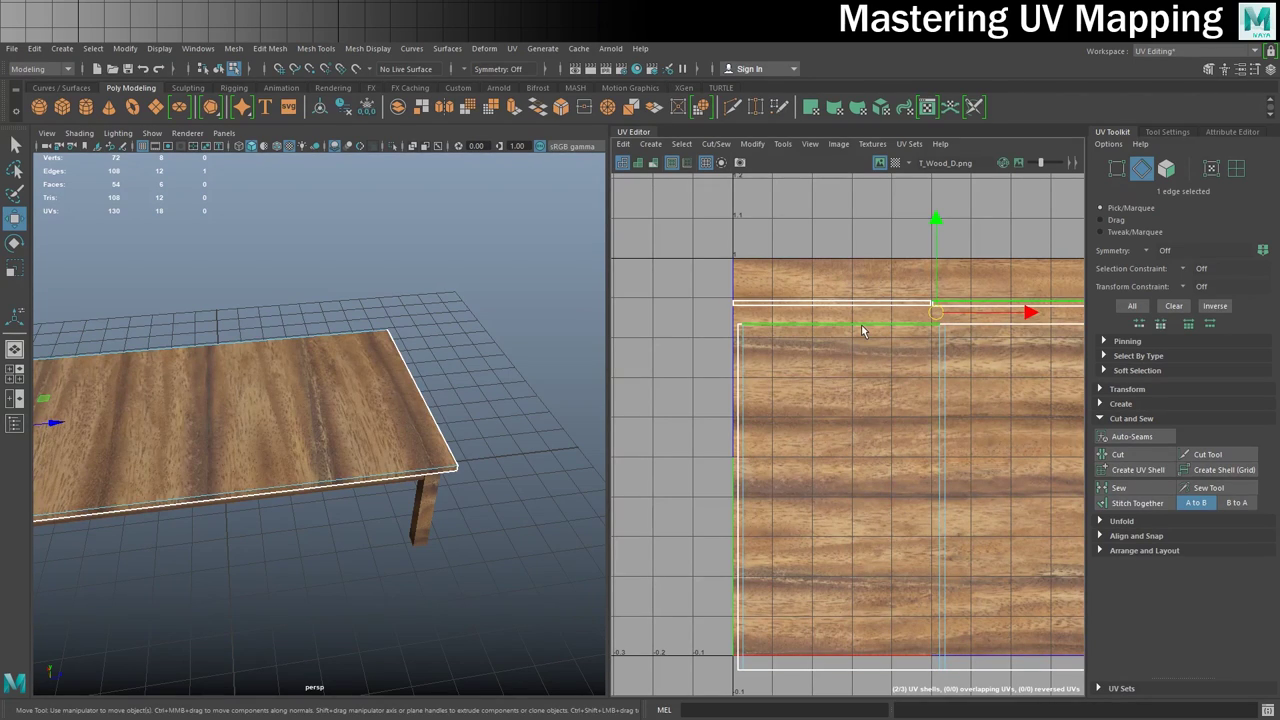
{"action": "left_click", "coordinate": [1137, 503]}
{"action": "middle_click_drag", "start_coordinate": [842, 507], "coordinate": [813, 372], "text": "alt"}
{"action": "left_click", "coordinate": [806, 534]}
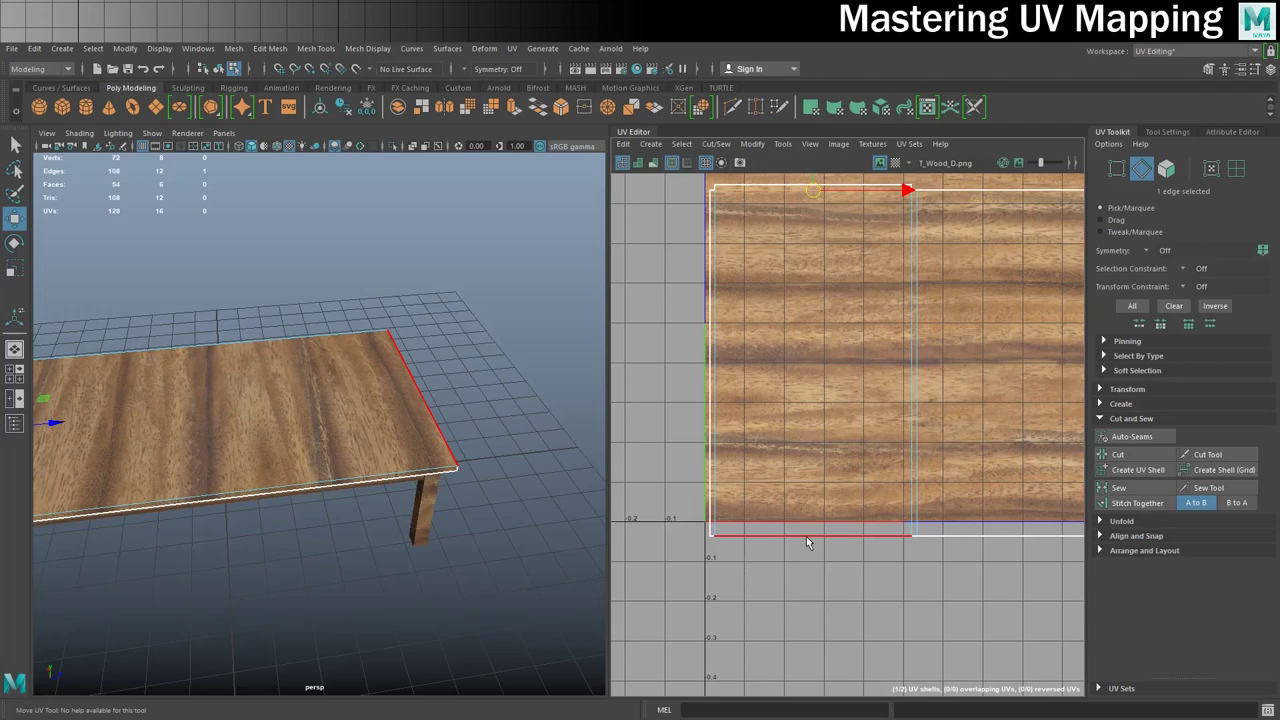
{"action": "left_click", "coordinate": [808, 540]}
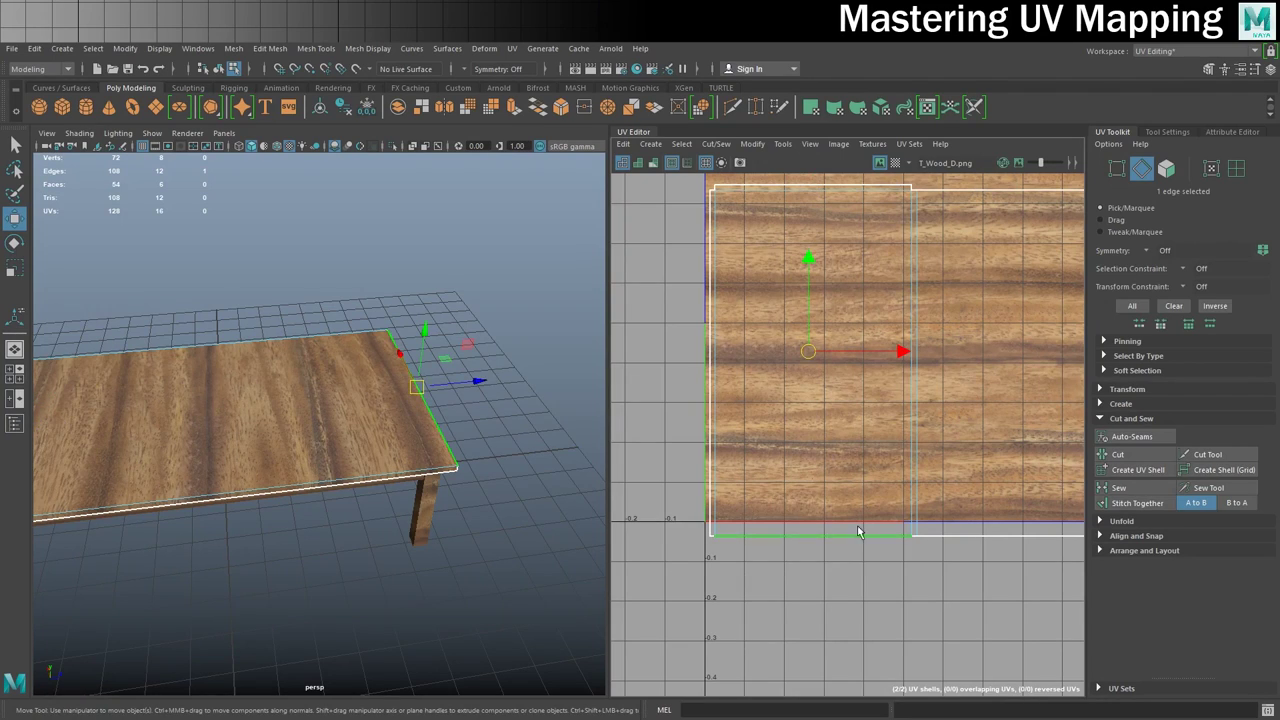
{"action": "left_click", "coordinate": [1137, 503]}
{"action": "scroll", "coordinate": [850, 380], "scroll_direction": "down", "scroll_amount": 3}
{"action": "middle_click_drag", "start_coordinate": [849, 359], "coordinate": [847, 374], "text": "alt"}
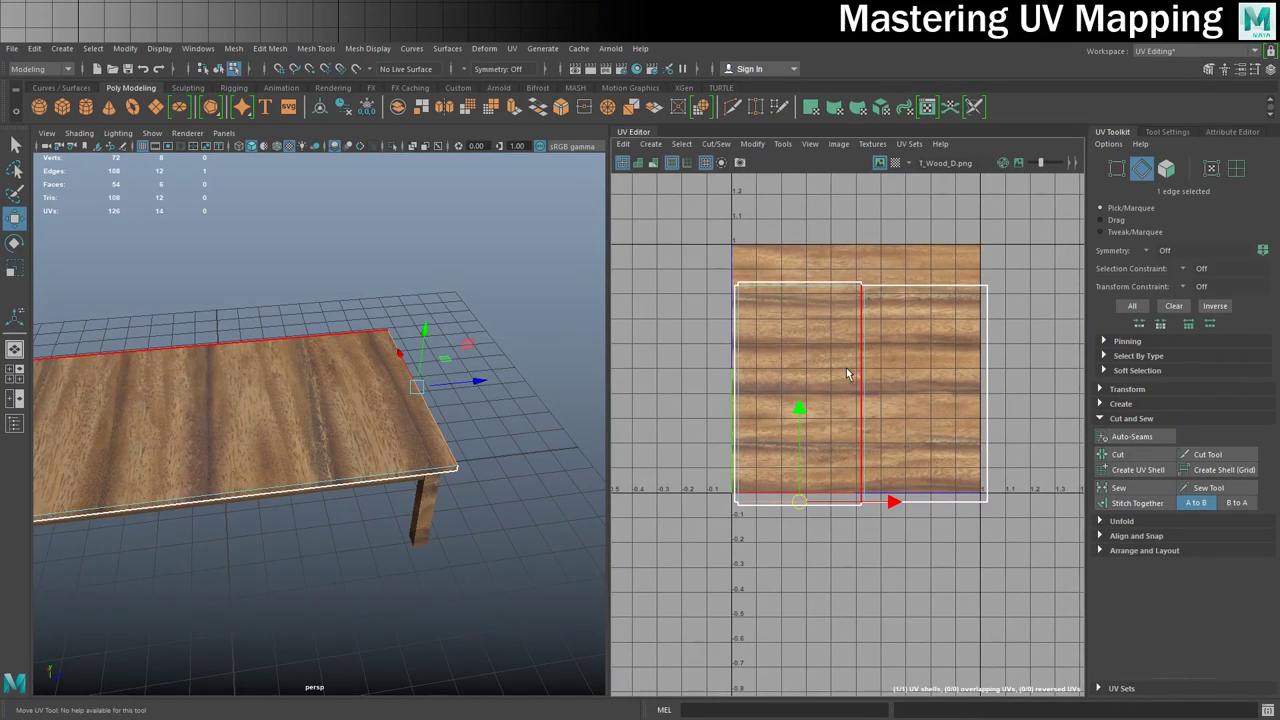
- Return to object selection, deselect the table and inspect the wood grain across the tabletop's stitched edges
{"action": "right_click", "coordinate": [915, 401]}
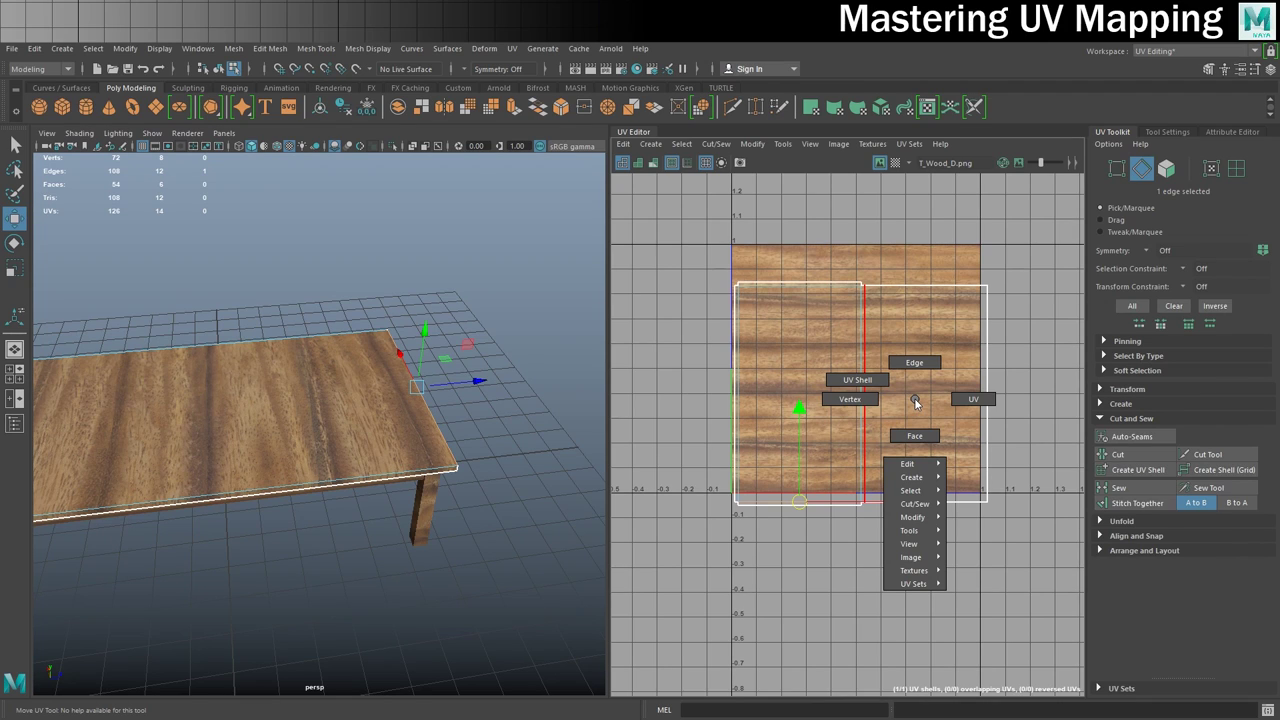
{"action": "scroll", "coordinate": [309, 452], "scroll_direction": "up", "scroll_amount": 3}
{"action": "right_click_drag", "start_coordinate": [422, 430], "coordinate": [475, 325]}
{"action": "left_click", "coordinate": [497, 300]}
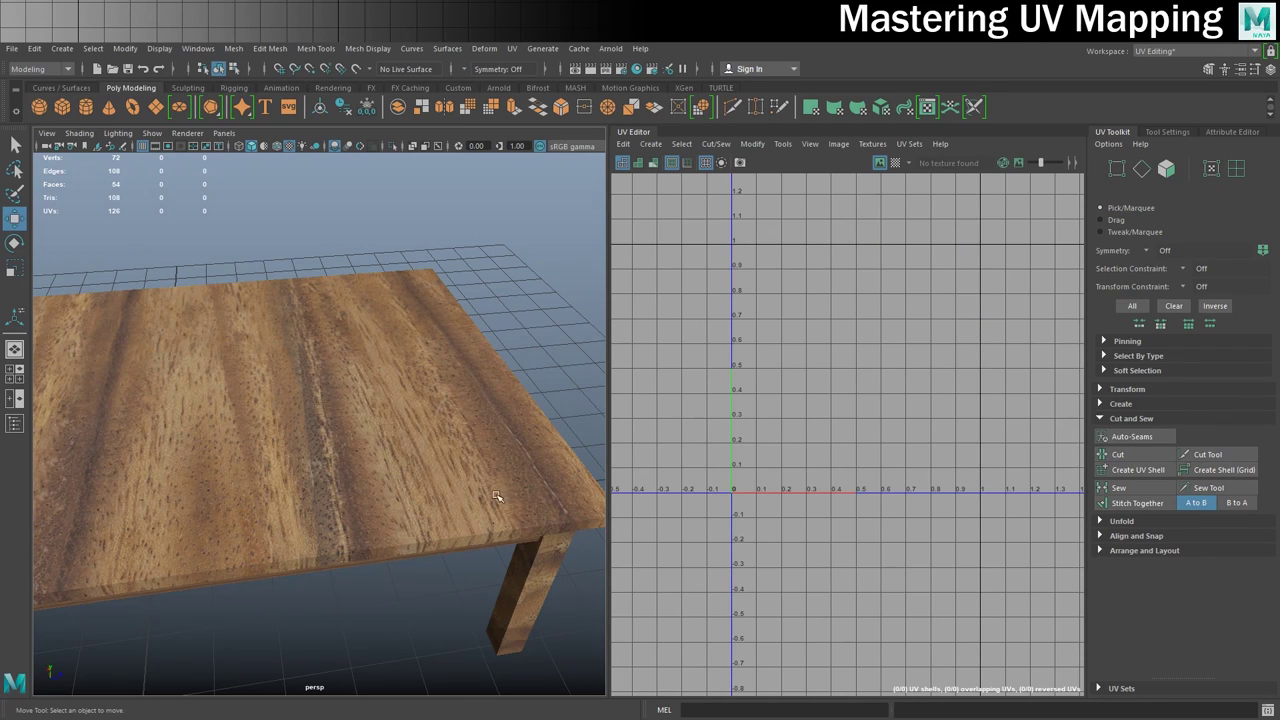
- Examine the wood grain along the tabletop's stitched edges and corners, up close and across the whole table
{"action": "left_click_drag", "start_coordinate": [480, 530], "coordinate": [380, 518], "text": "alt"}
{"action": "middle_click_drag", "start_coordinate": [354, 500], "coordinate": [434, 380], "text": "alt"}
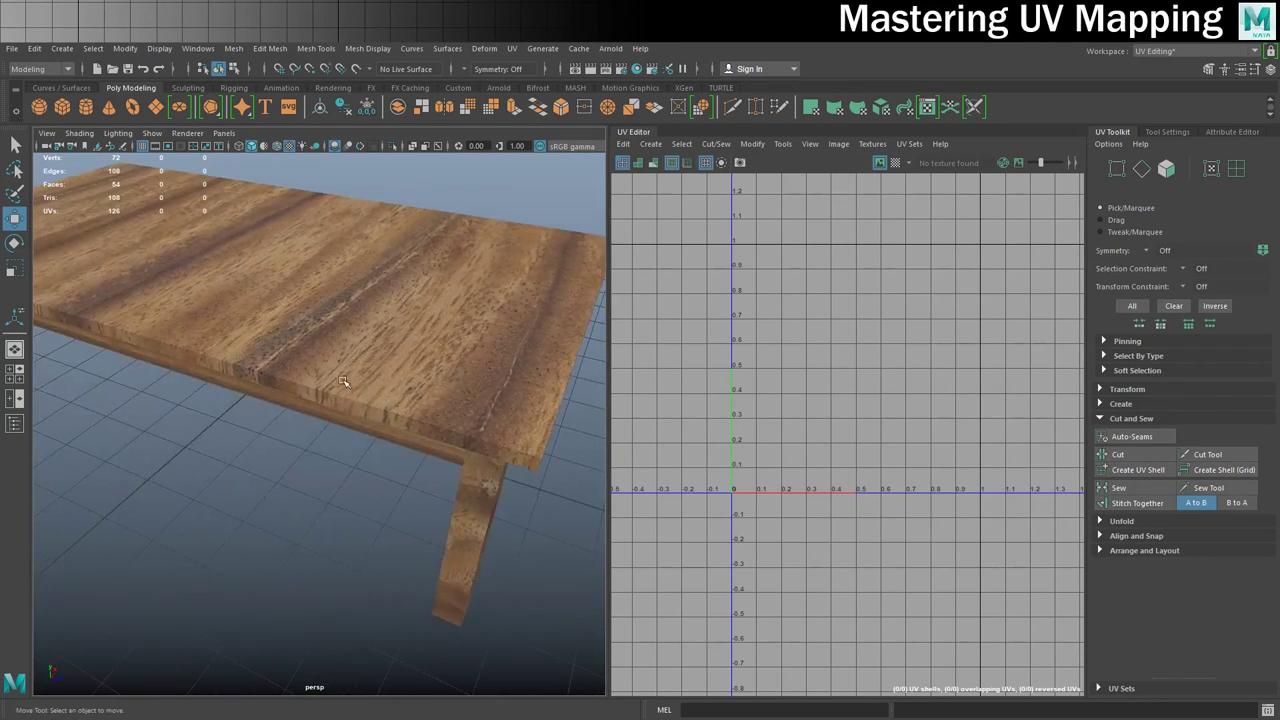
{"action": "right_click_drag", "start_coordinate": [434, 380], "coordinate": [469, 394], "text": "alt"}
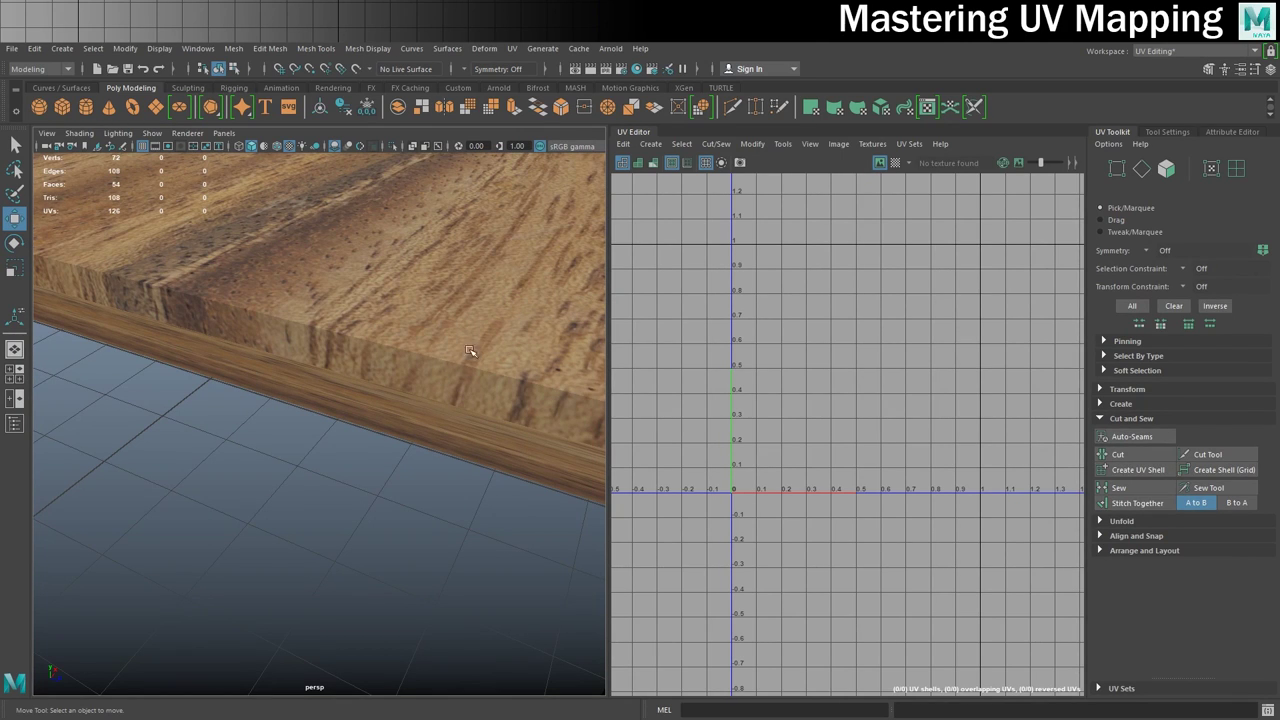
{"action": "middle_click_drag", "start_coordinate": [479, 343], "coordinate": [289, 340], "text": "alt"}
{"action": "left_click_drag", "start_coordinate": [425, 365], "coordinate": [357, 318], "text": "alt"}
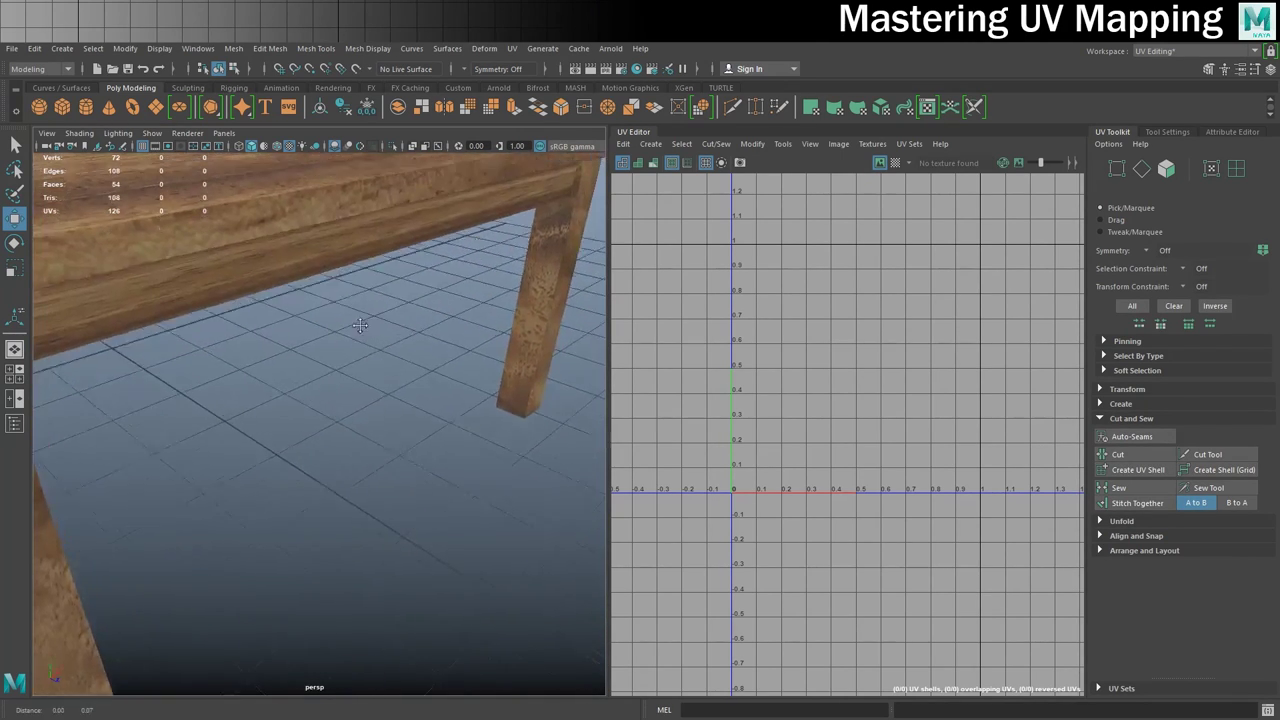
{"action": "middle_click_drag", "start_coordinate": [357, 318], "coordinate": [375, 414], "text": "alt"}
{"action": "right_click_drag", "start_coordinate": [375, 414], "coordinate": [432, 390], "text": "alt"}
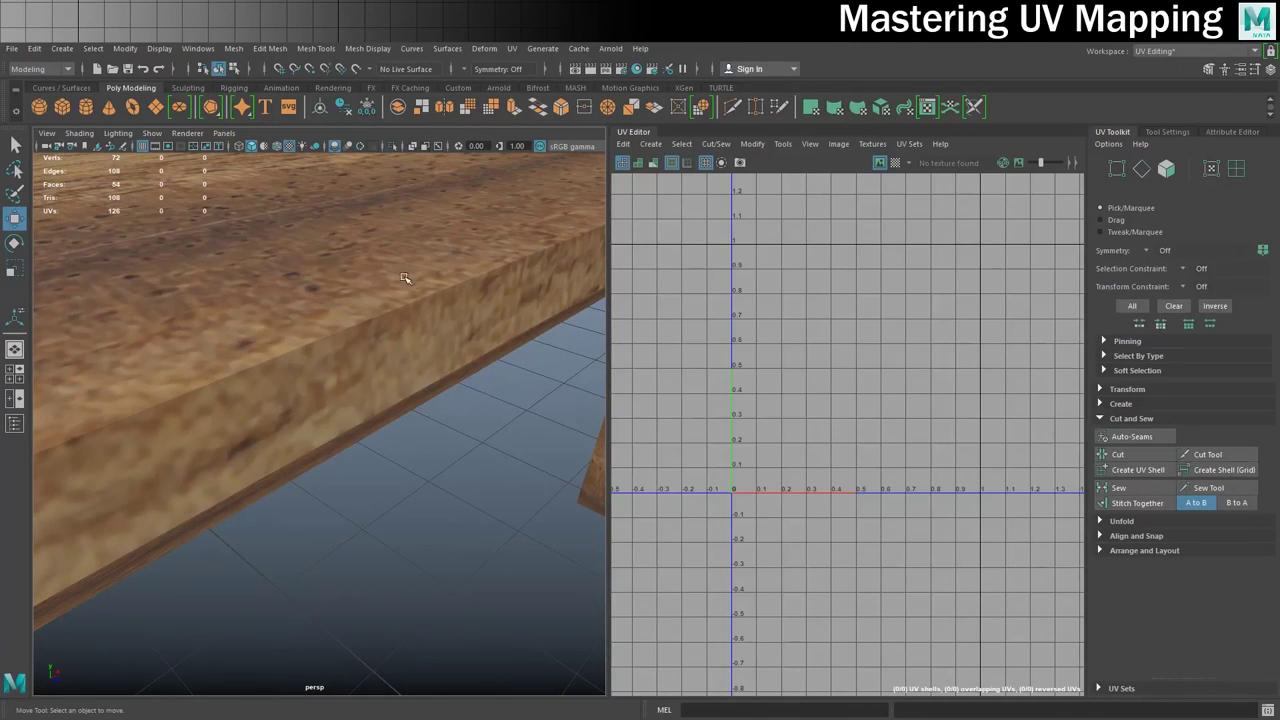
{"action": "left_click_drag", "start_coordinate": [408, 307], "coordinate": [266, 283], "text": "alt"}
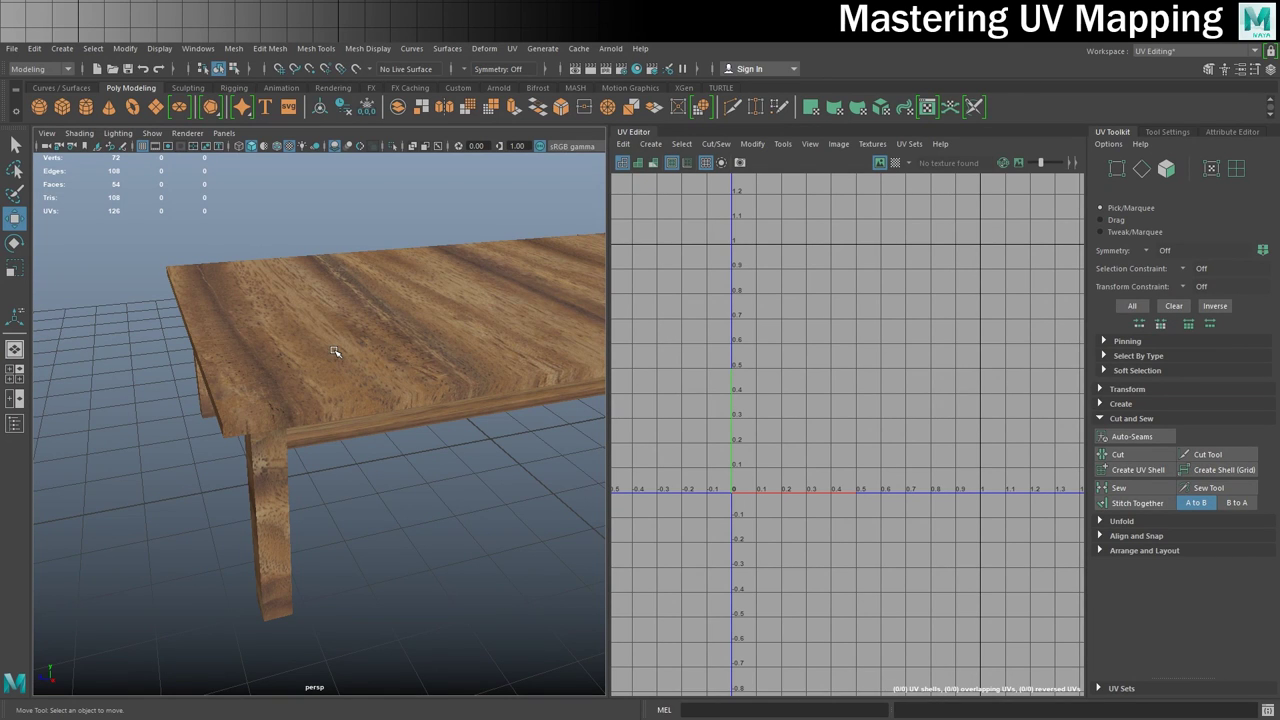
{"action": "left_click_drag", "start_coordinate": [323, 343], "coordinate": [289, 379], "text": "alt"}
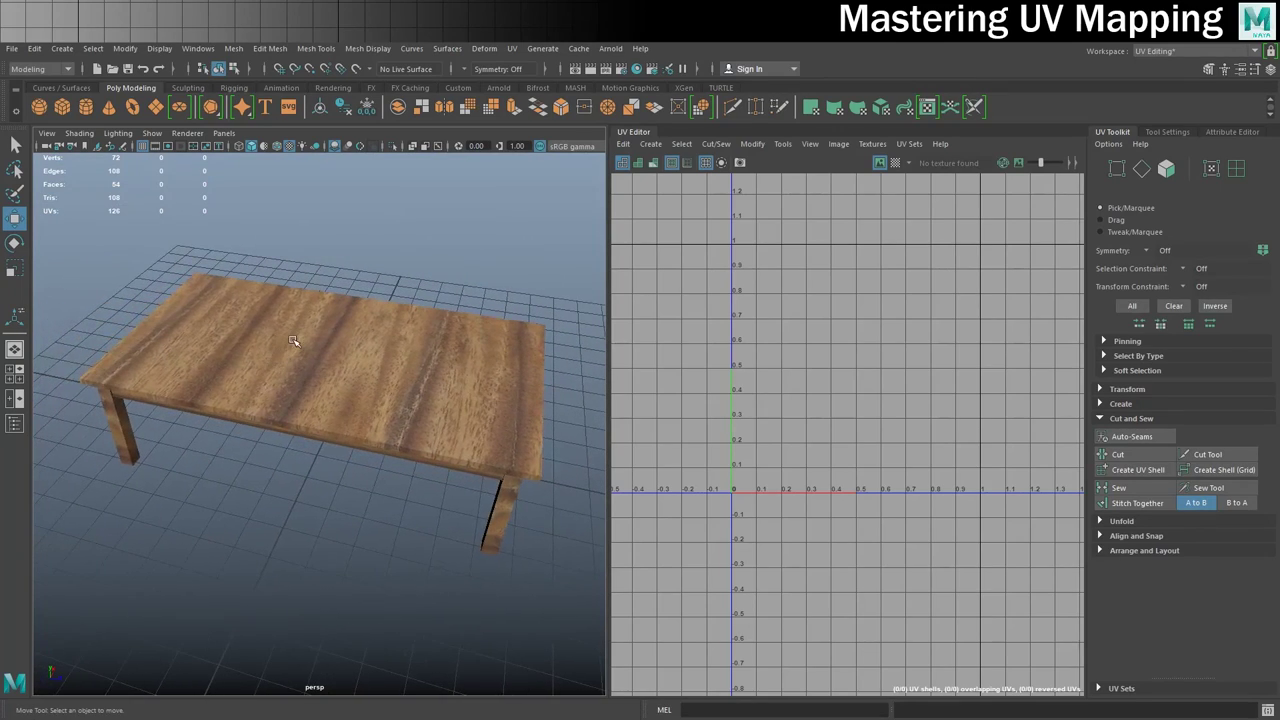
- Select the tabletop's stitched UV shell and rotate it 90 degrees clockwise so the grain runs along the table's length
{"action": "left_click", "coordinate": [289, 379]}
{"action": "right_click", "coordinate": [825, 331]}
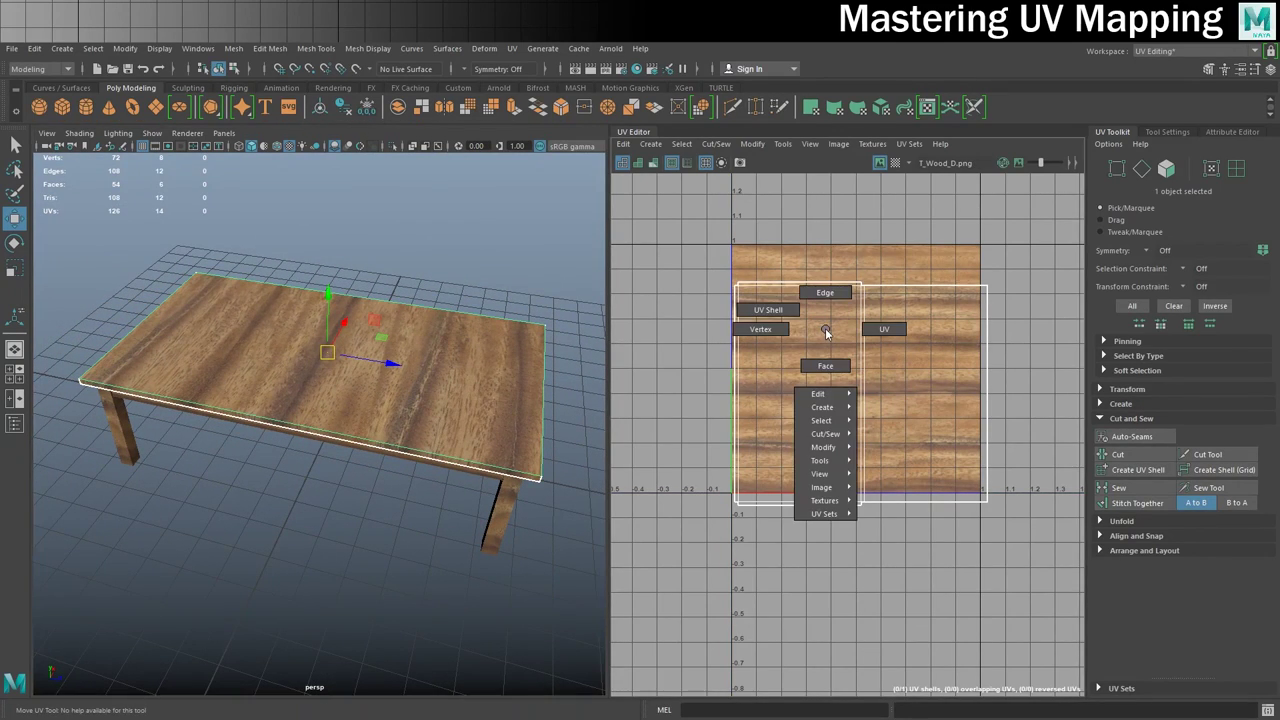
{"action": "left_click", "coordinate": [768, 309]}
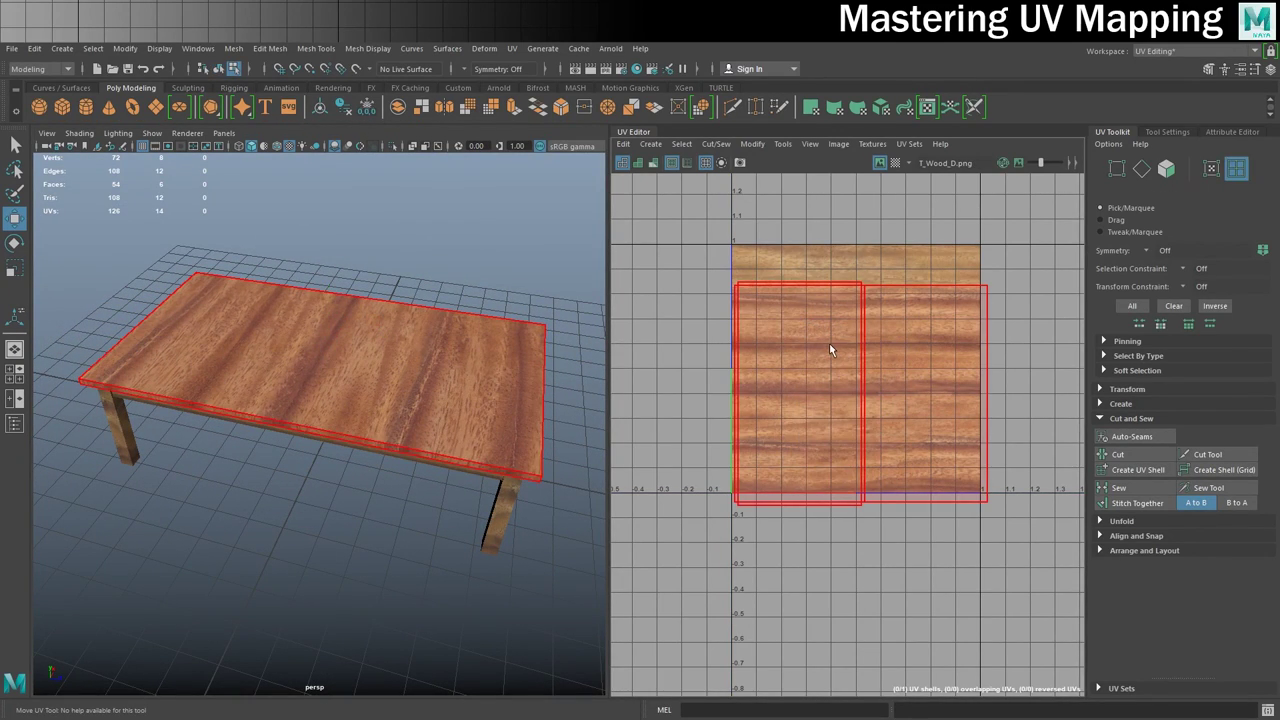
{"action": "left_click", "coordinate": [830, 350]}
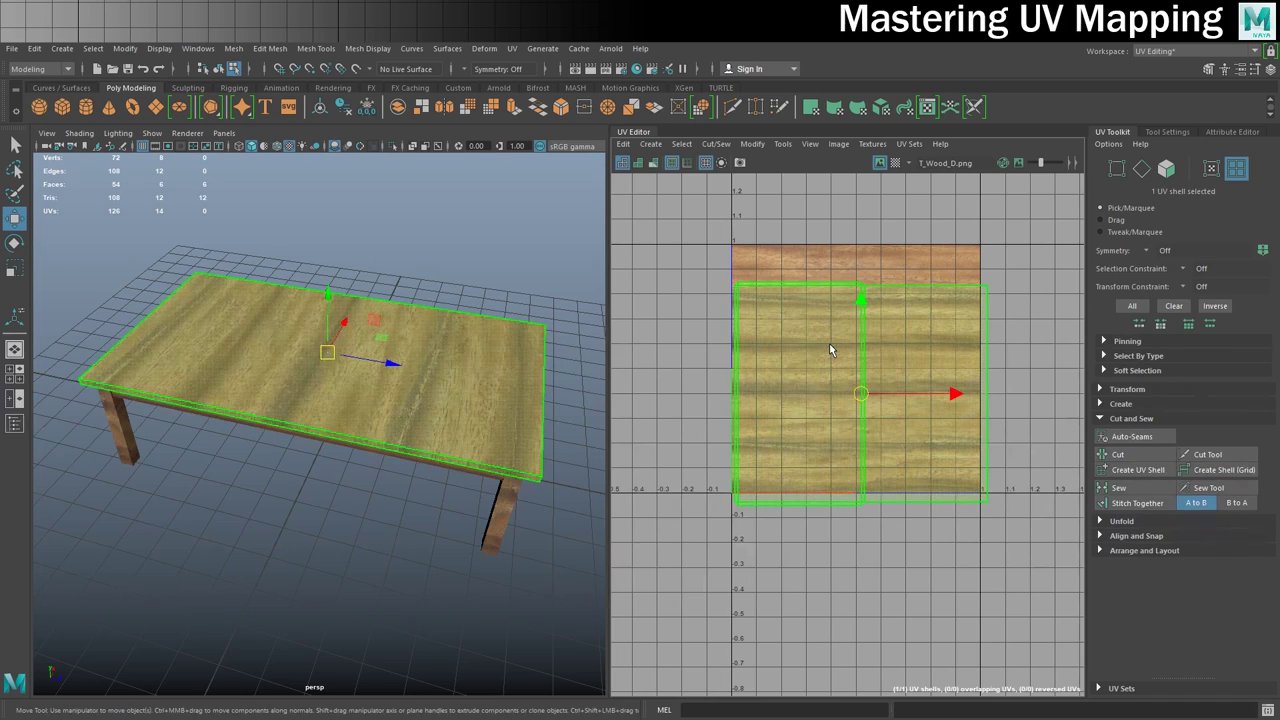
{"action": "left_click", "coordinate": [1101, 388]}
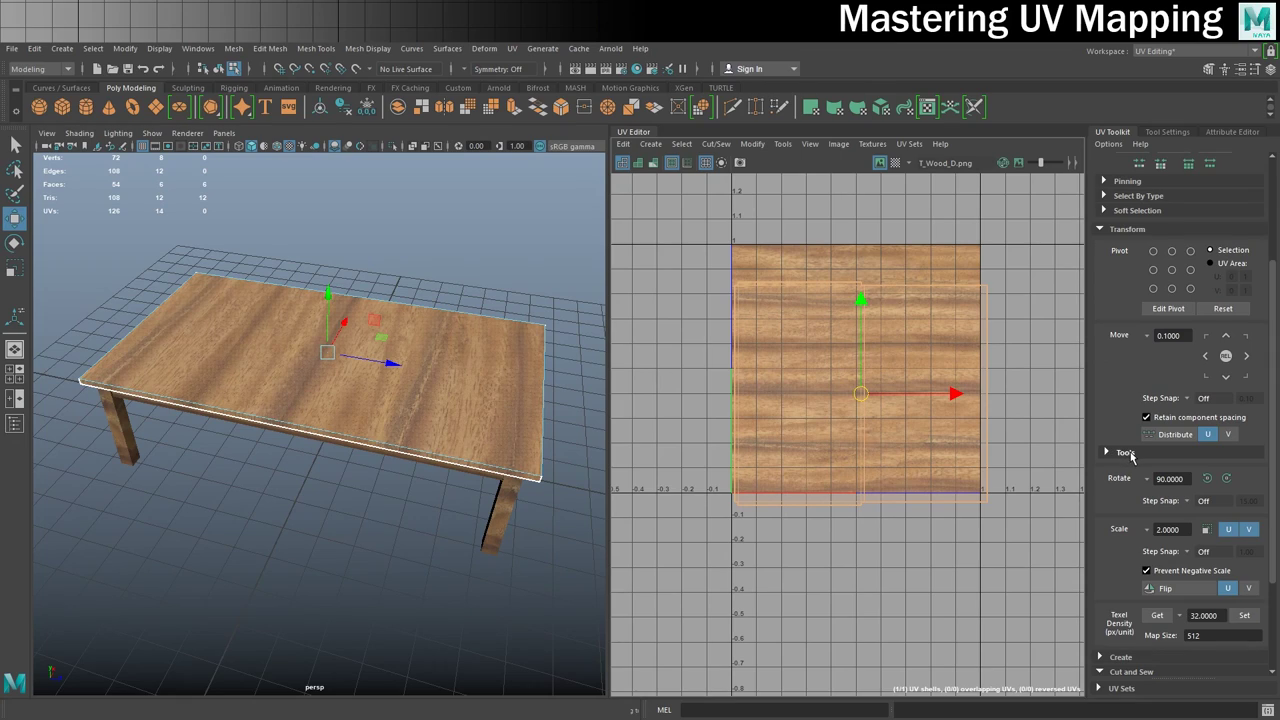
{"action": "scroll", "coordinate": [1130, 450], "scroll_direction": "down", "scroll_amount": 1}
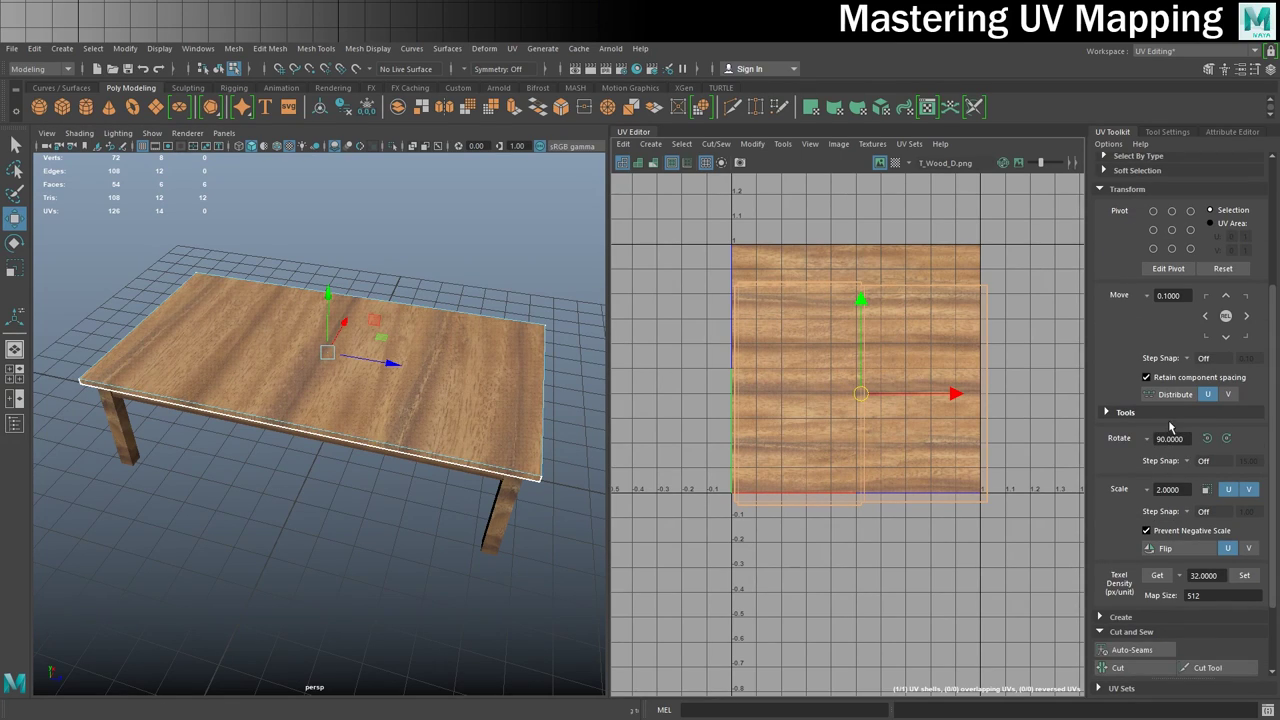
{"action": "left_click", "coordinate": [1228, 440]}
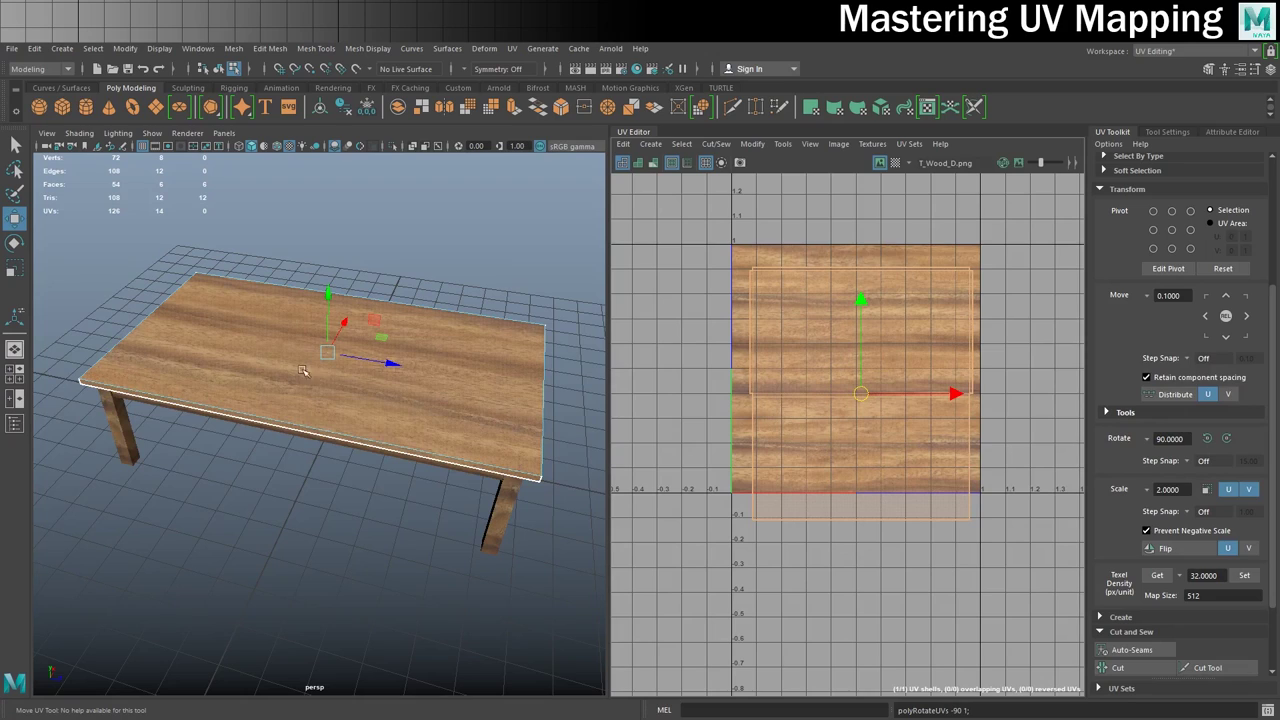
- Move the rotated tabletop UV shell off the texture tile, up and into negative U
{"action": "scroll", "coordinate": [816, 387], "scroll_direction": "down", "scroll_amount": 2}
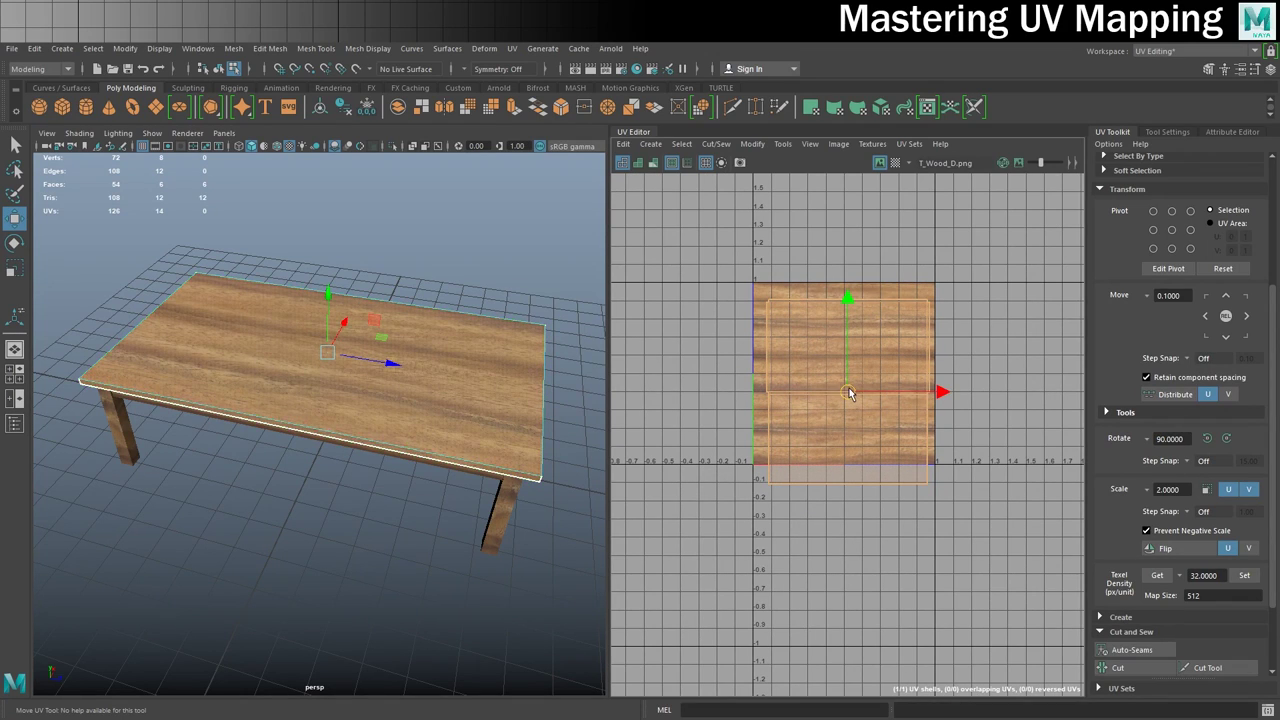
{"action": "left_click_drag", "start_coordinate": [849, 396], "coordinate": [736, 309]}
{"action": "middle_click_drag", "start_coordinate": [736, 309], "coordinate": [820, 432], "text": "alt"}
{"action": "left_click_drag", "start_coordinate": [817, 428], "coordinate": [739, 308]}
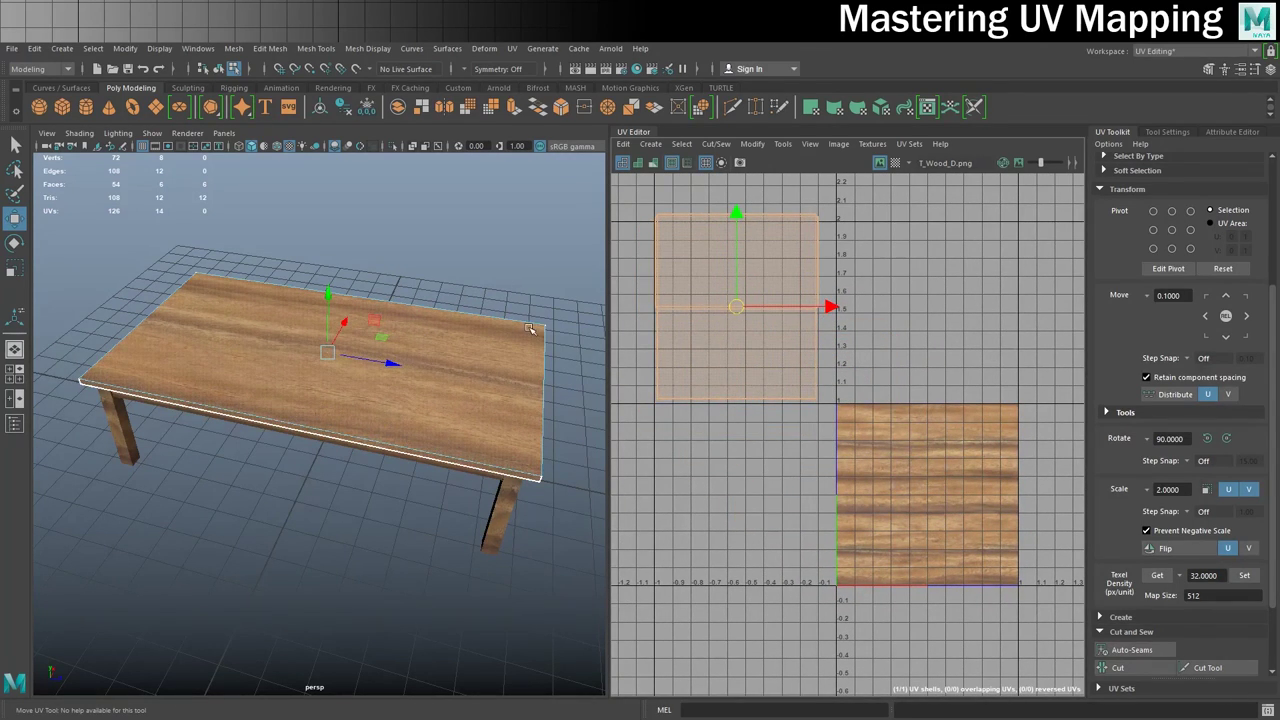
- Return to object selection, pick the long apron board under the tabletop, and select its two long side faces
{"action": "right_click_drag", "start_coordinate": [360, 370], "coordinate": [421, 331]}
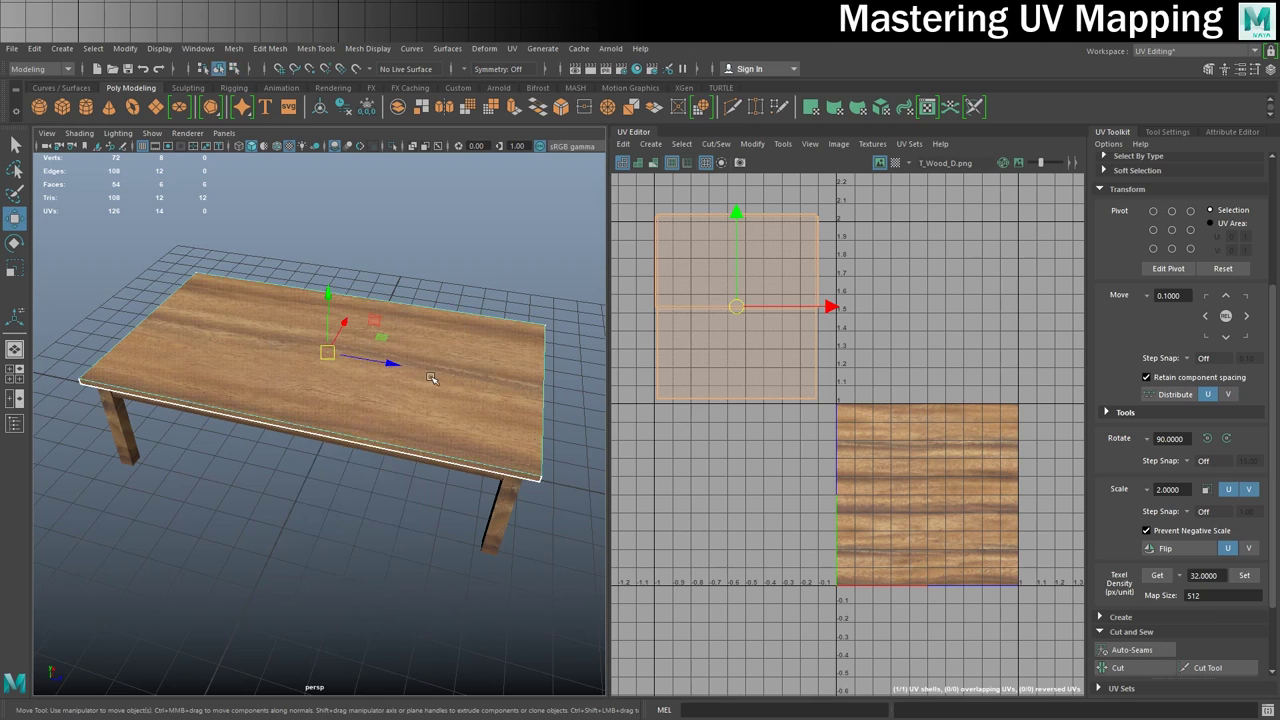
{"action": "left_click_drag", "start_coordinate": [493, 400], "coordinate": [440, 430], "text": "alt"}
{"action": "right_click_drag", "start_coordinate": [440, 430], "coordinate": [466, 376], "text": "alt"}
{"action": "left_click", "coordinate": [453, 331]}
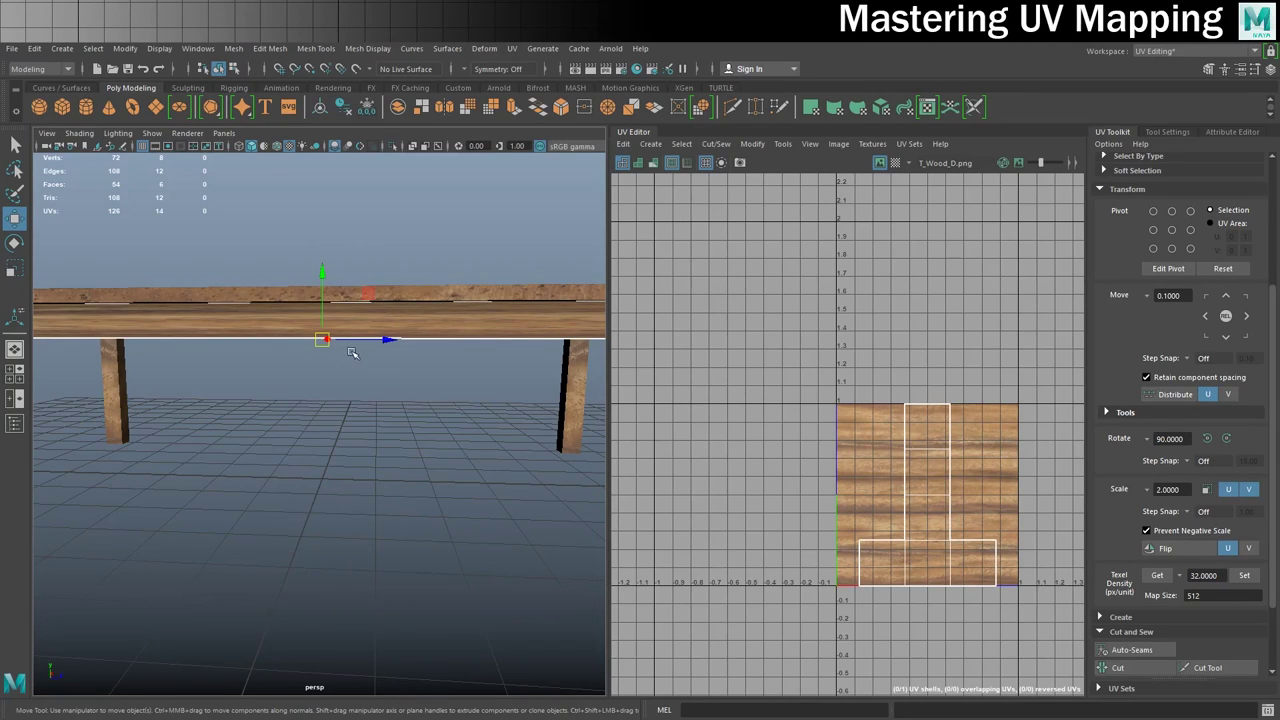
{"action": "left_click_drag", "start_coordinate": [450, 328], "coordinate": [438, 354], "text": "alt"}
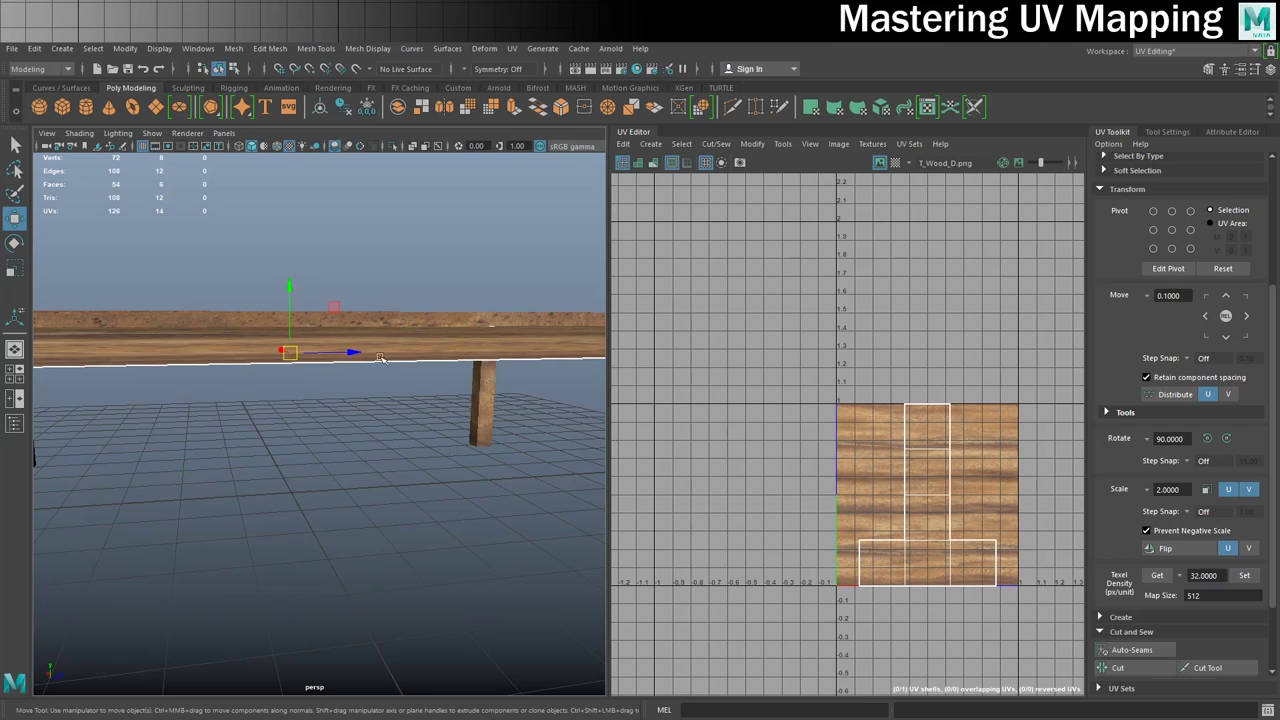
{"action": "right_click", "coordinate": [433, 350]}
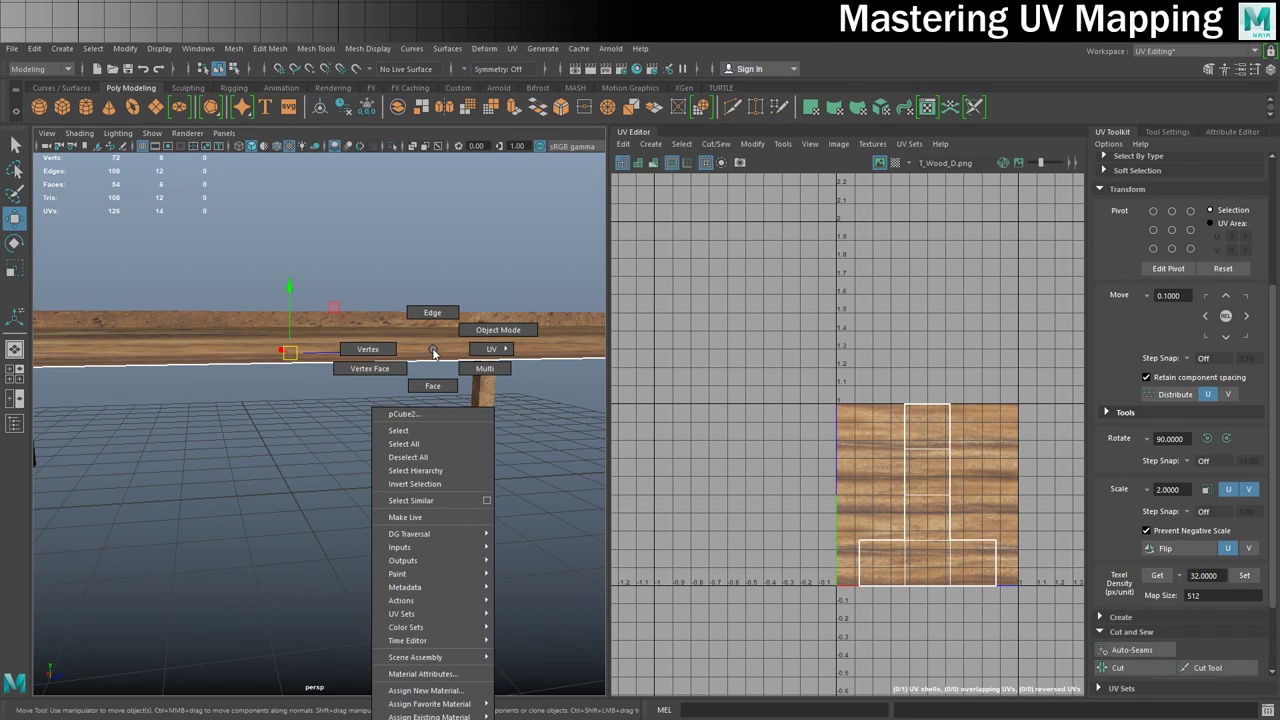
{"action": "left_click", "coordinate": [450, 385]}
{"action": "left_click_drag", "start_coordinate": [445, 378], "coordinate": [398, 354], "text": "alt"}
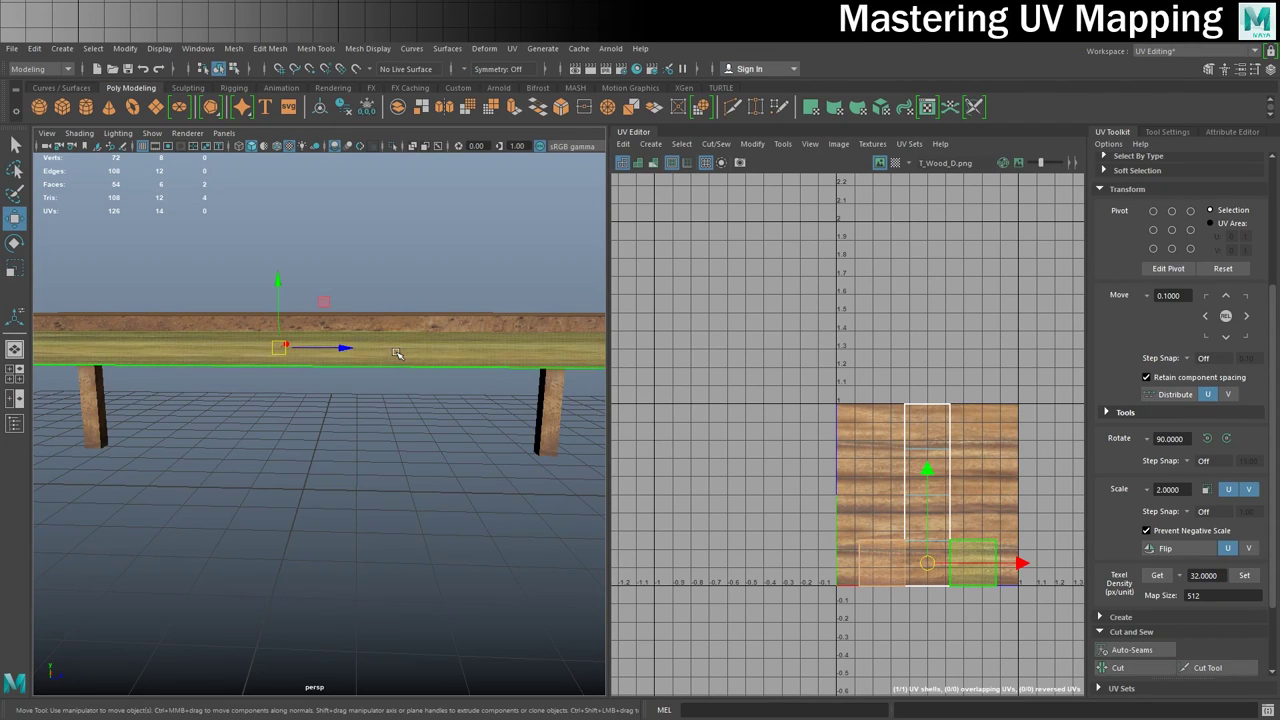
- Apply a planar UV projection from the X axis to the apron board's side faces, keeping the image width/height ratio
{"action": "scroll", "coordinate": [860, 556], "scroll_direction": "up", "scroll_amount": 2}
{"action": "middle_click_drag", "start_coordinate": [993, 500], "coordinate": [920, 410], "text": "alt"}
{"action": "left_click_drag", "start_coordinate": [305, 362], "coordinate": [100, 354], "text": "alt"}
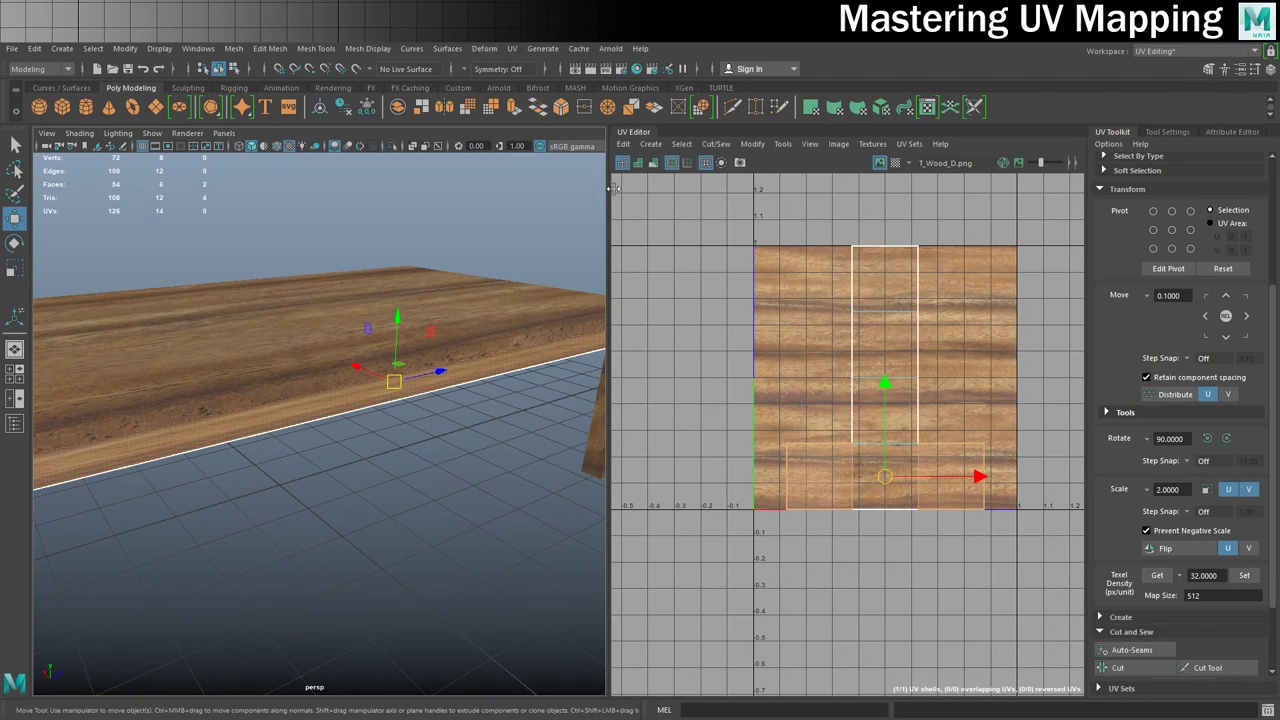
{"action": "left_click", "coordinate": [512, 49]}
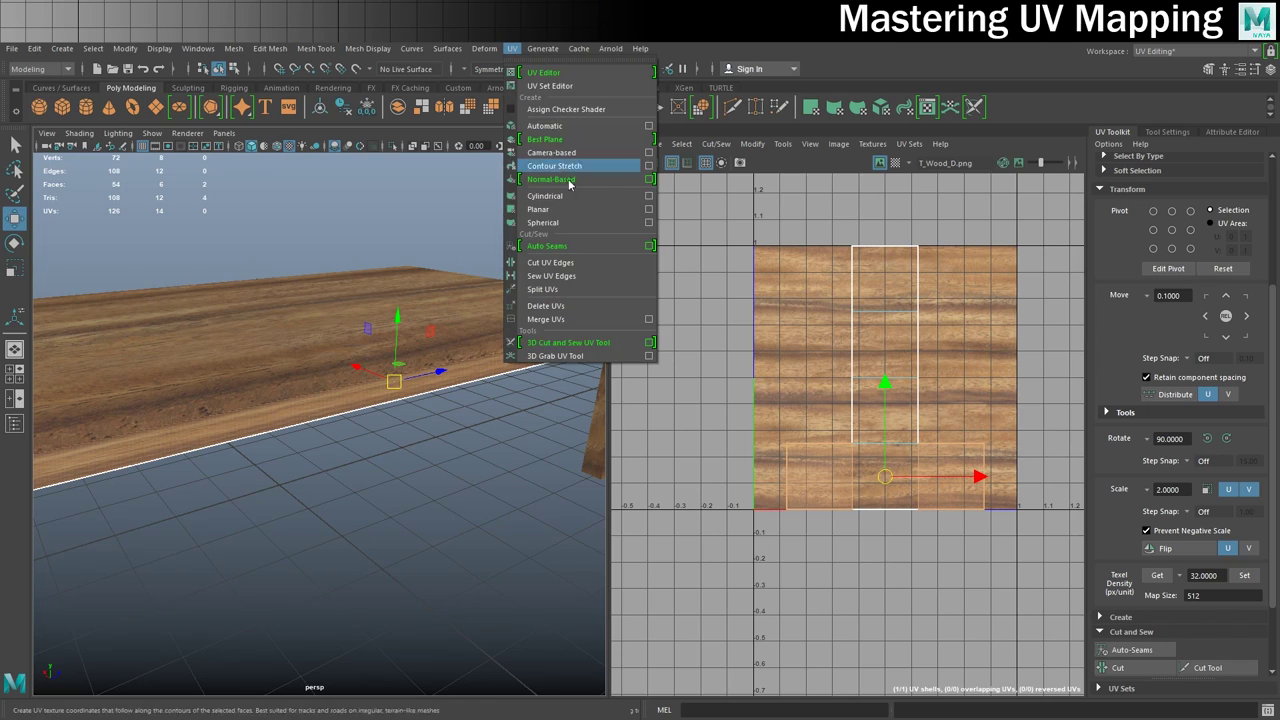
{"action": "left_click", "coordinate": [650, 206]}
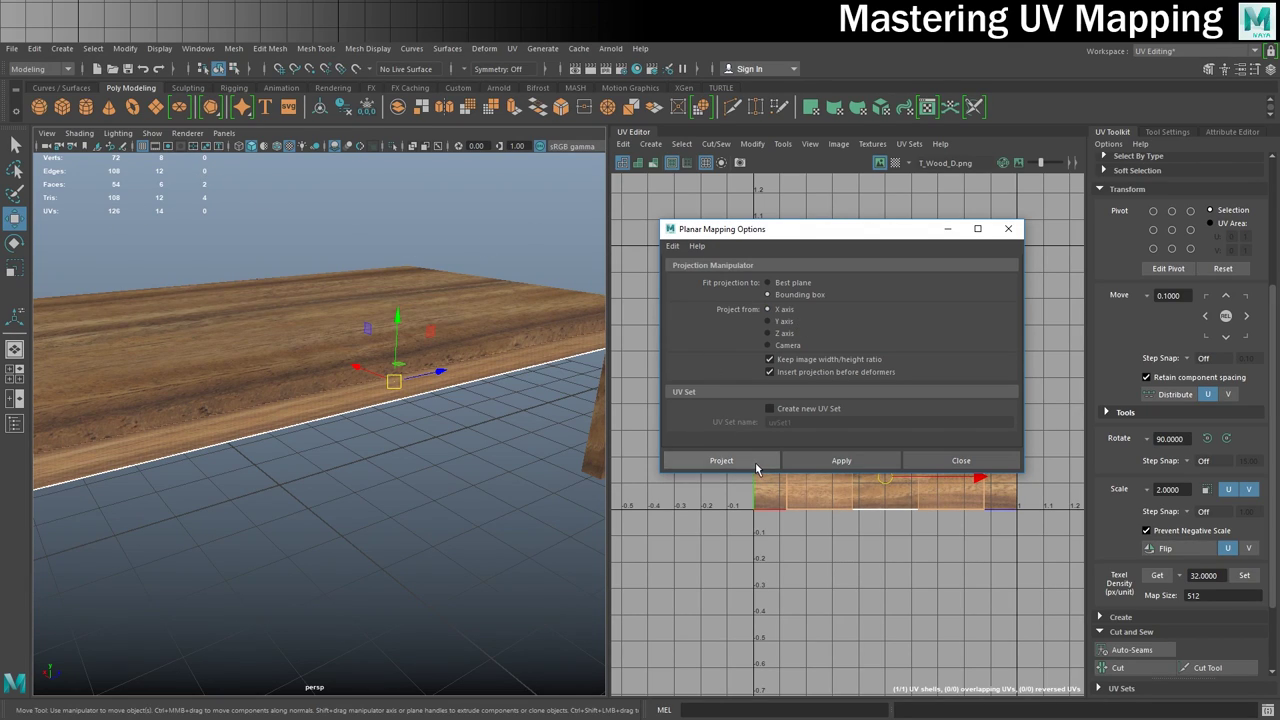
{"action": "left_click", "coordinate": [838, 460]}
{"action": "left_click_drag", "start_coordinate": [877, 241], "coordinate": [238, 58]}
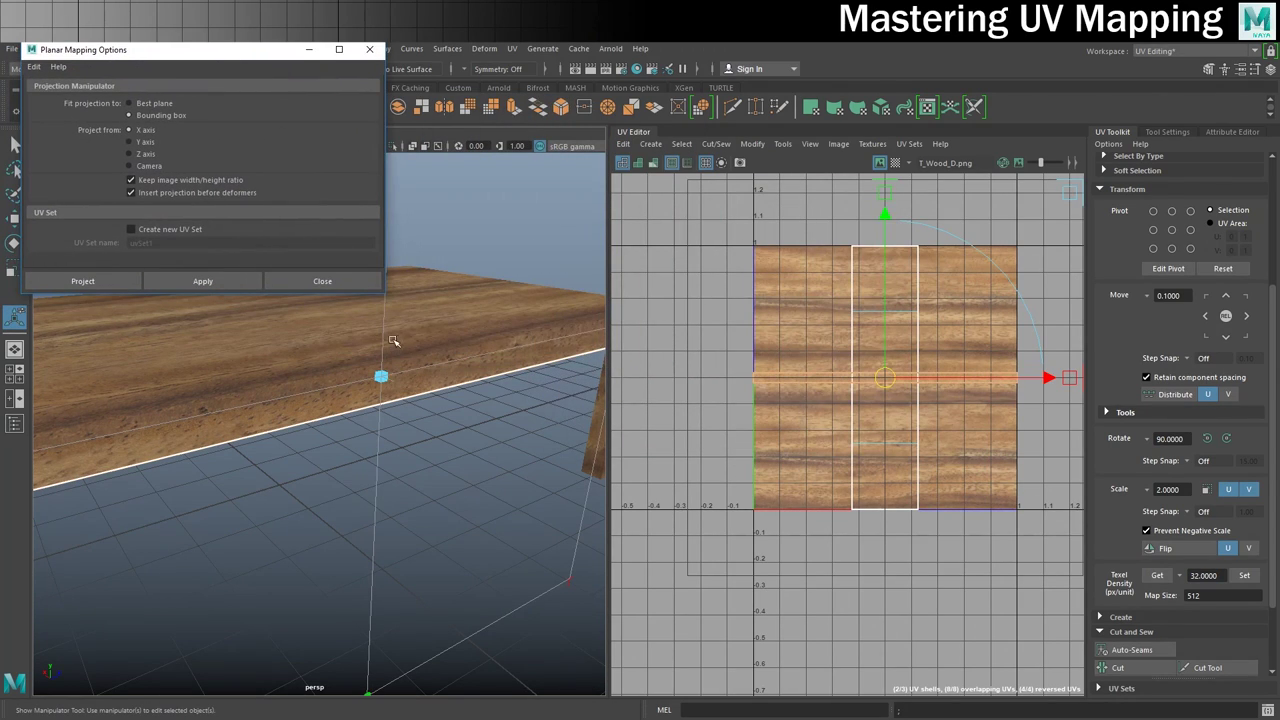
- Move the projected long side-face shells up and toward negative U, clear of the board's remaining UVs
{"action": "scroll", "coordinate": [303, 451], "scroll_direction": "down", "scroll_amount": 4}
{"action": "left_click_drag", "start_coordinate": [336, 450], "coordinate": [262, 405], "text": "alt"}
{"action": "key", "text": "w"}
{"action": "left_click_drag", "start_coordinate": [886, 380], "coordinate": [700, 272]}
{"action": "left_click_drag", "start_coordinate": [403, 407], "coordinate": [424, 372], "text": "alt"}
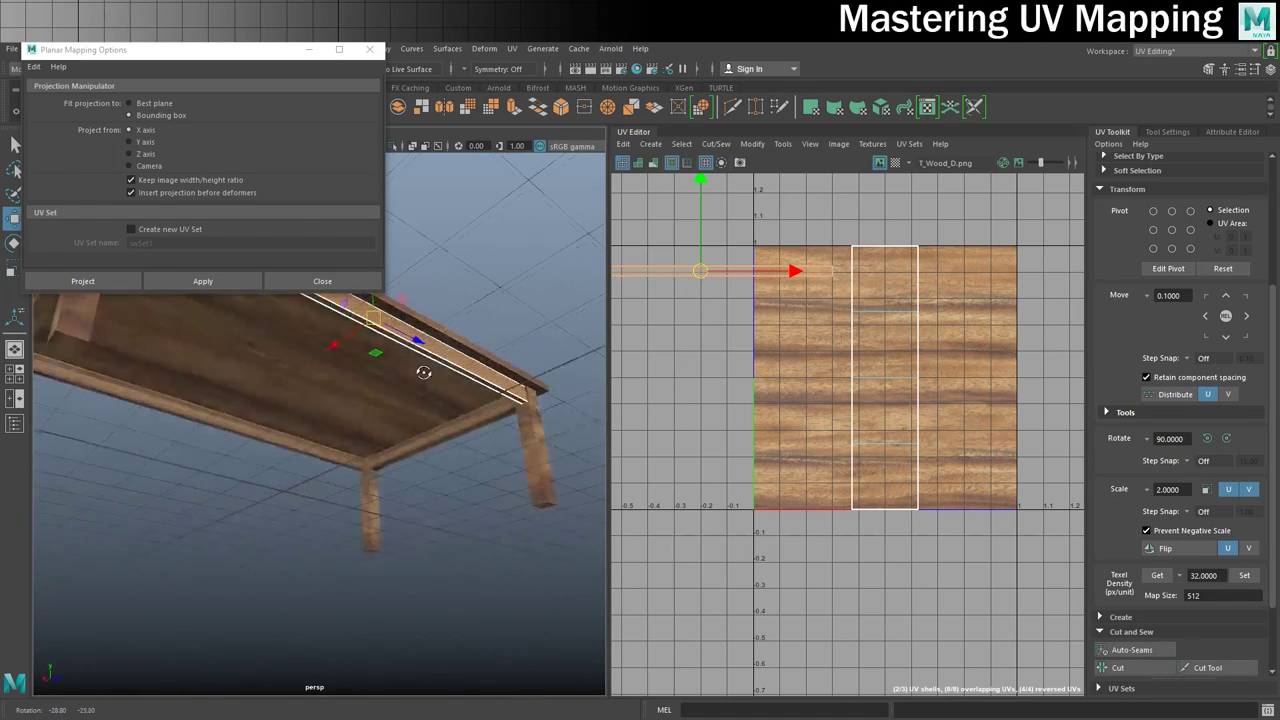
{"action": "middle_click_drag", "start_coordinate": [424, 372], "coordinate": [446, 431], "text": "alt"}
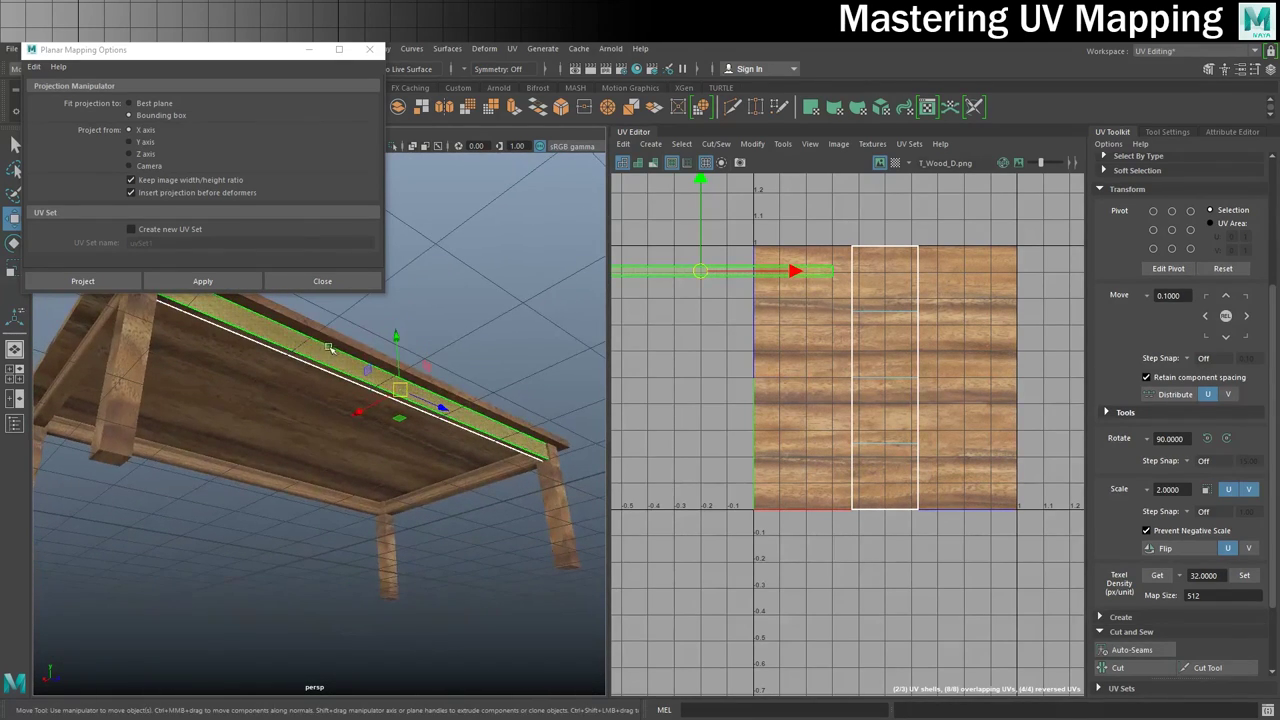
{"action": "left_click_drag", "start_coordinate": [294, 329], "coordinate": [296, 374], "text": "alt"}
- Select the apron board's long top and bottom faces by their UV faces
{"action": "right_click", "coordinate": [884, 340]}
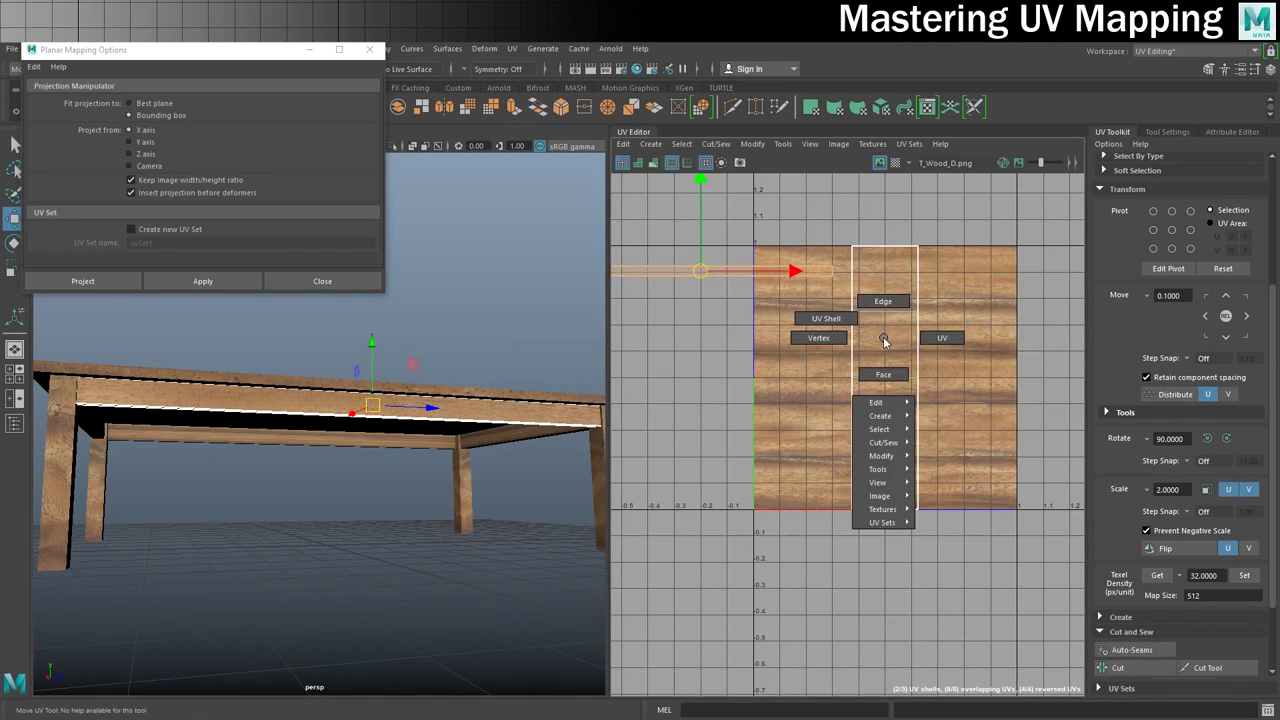
{"action": "left_click", "coordinate": [883, 374]}
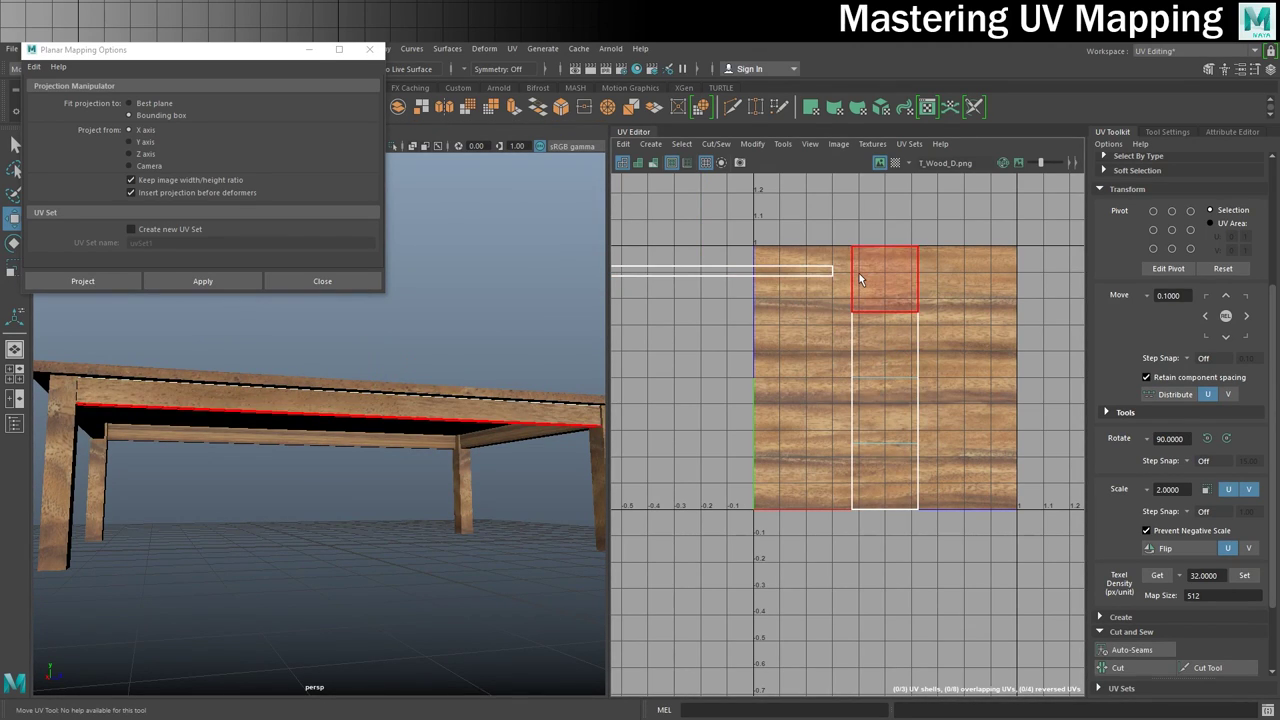
{"action": "left_click", "coordinate": [880, 290]}
{"action": "left_click_drag", "start_coordinate": [243, 431], "coordinate": [320, 400], "text": "alt"}
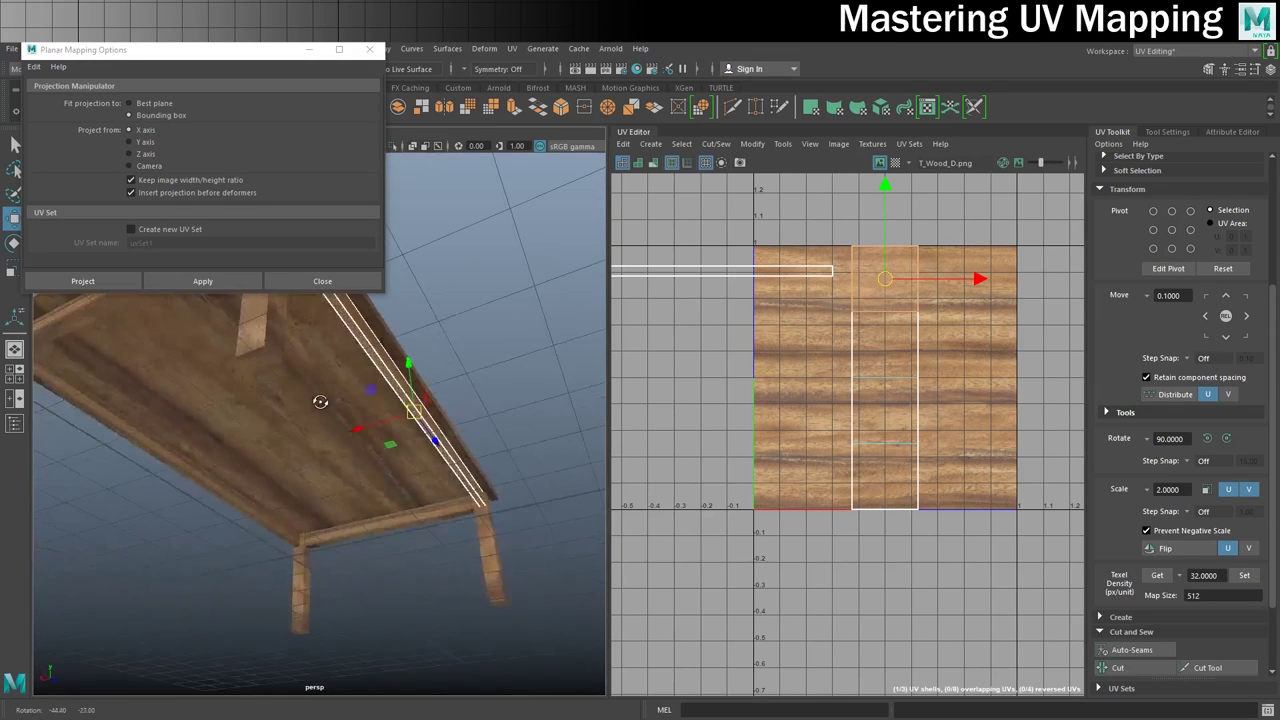
{"action": "double_click", "coordinate": [896, 403], "text": "shift"}
{"action": "mouse_move", "coordinate": [677, 382]}
{"action": "middle_mouse_down", "text": "alt"}
{"action": "mouse_move", "coordinate": [666, 396]}
{"action": "mouse_move", "coordinate": [675, 368]}
{"action": "middle_mouse_up", "text": "alt"}
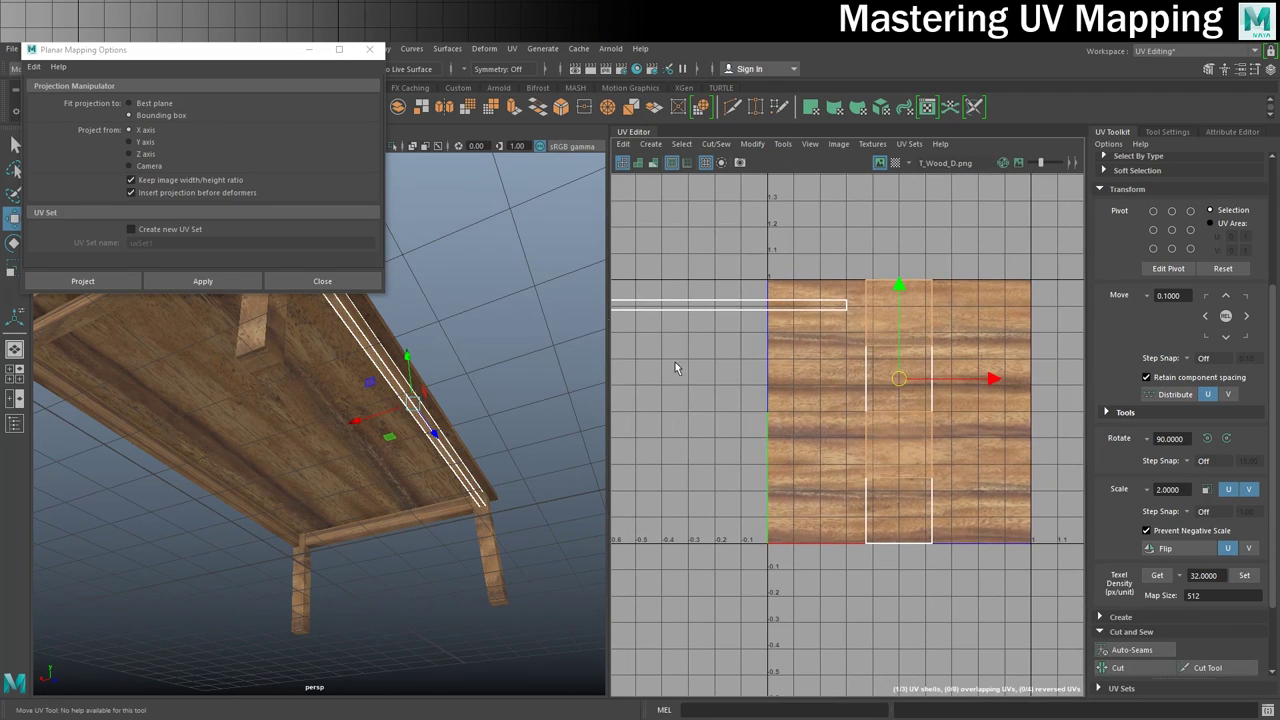
- Planar-map the selected top and bottom faces from the Y axis and move their narrow shells beside the texture tile into negative U
{"action": "left_click", "coordinate": [140, 143]}
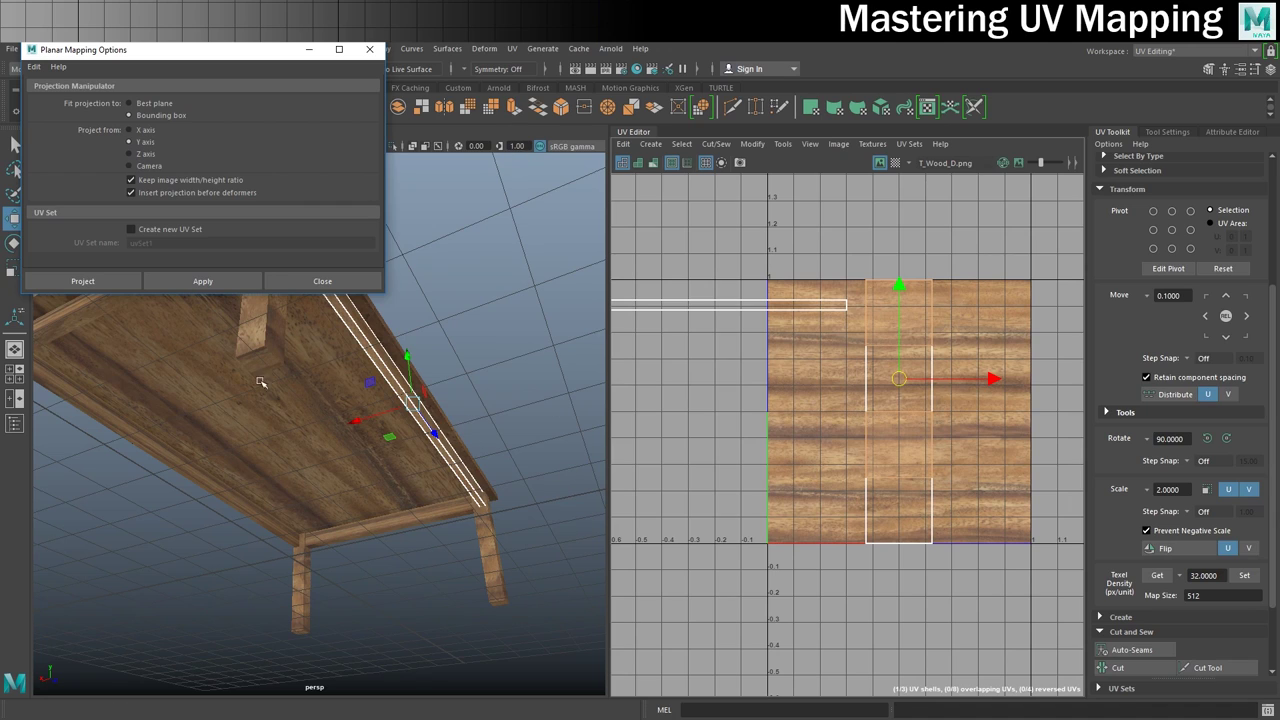
{"action": "left_click", "coordinate": [205, 283]}
{"action": "left_click_drag", "start_coordinate": [494, 346], "coordinate": [398, 422], "text": "alt"}
{"action": "key", "text": "w"}
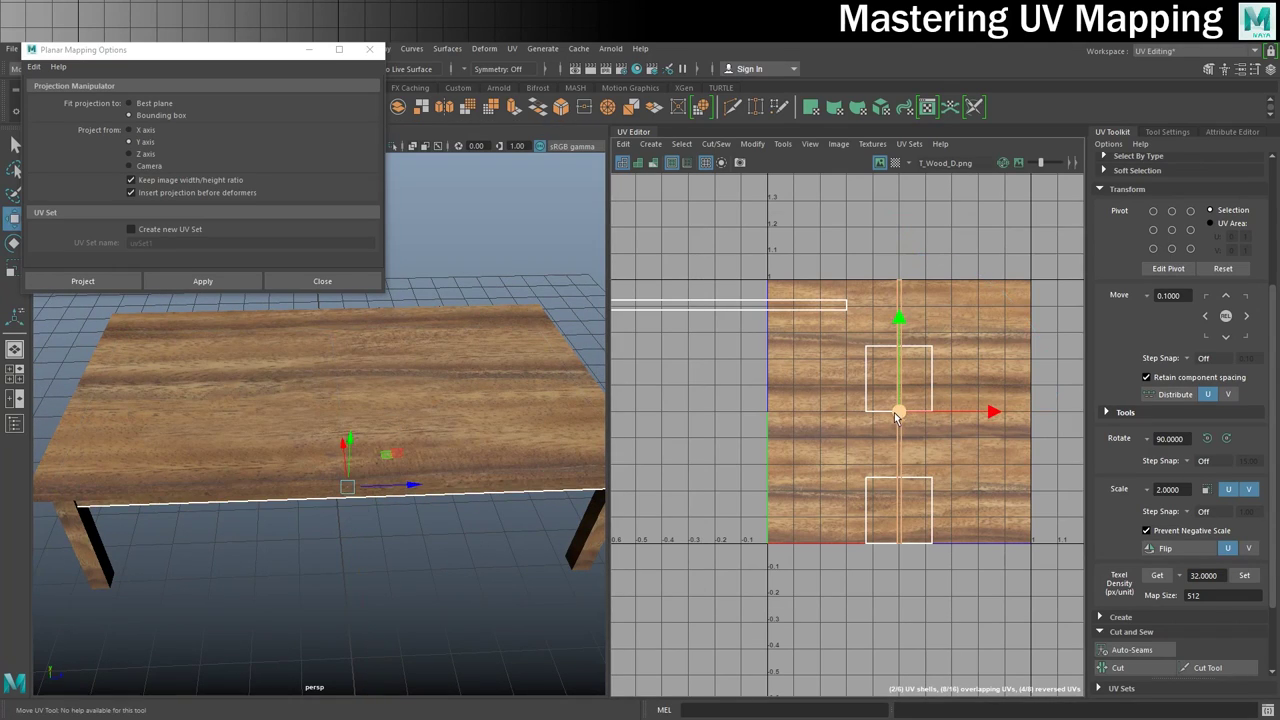
{"action": "left_click_drag", "start_coordinate": [898, 412], "coordinate": [668, 461]}
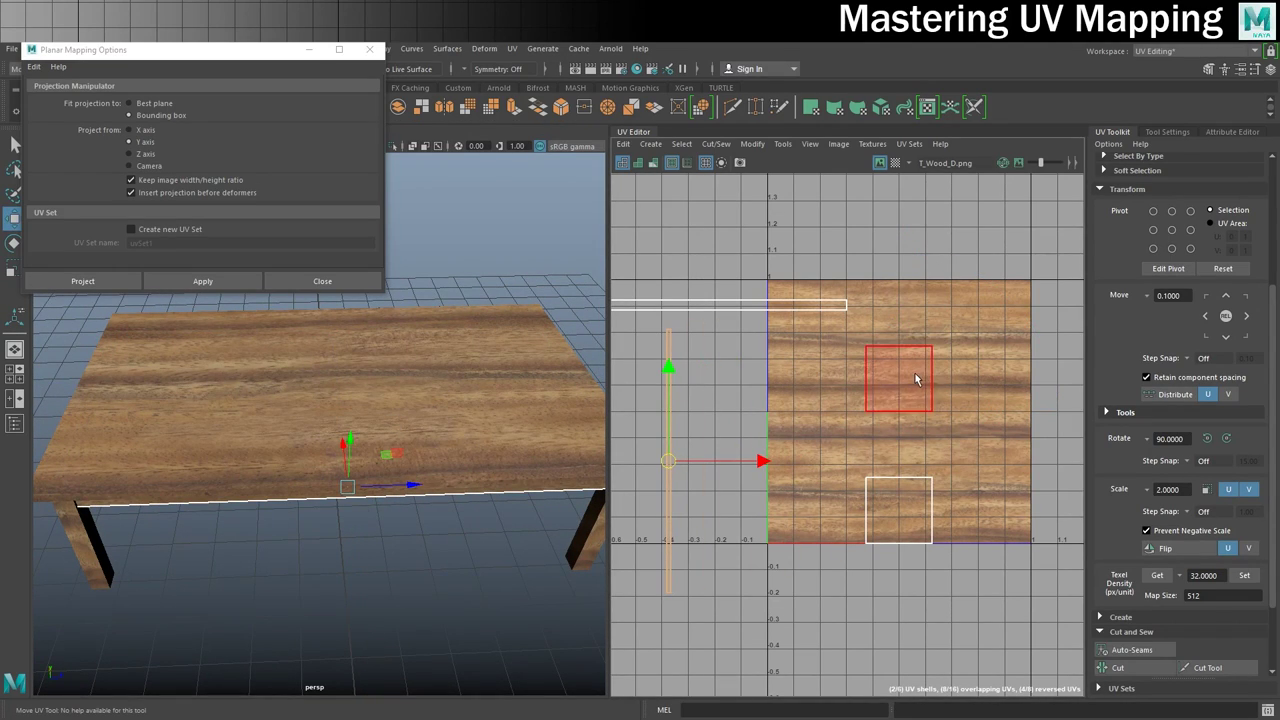
- Select the apron board's two small end-face shells and planar-map them from the Z axis, keeping the image width/height ratio
{"action": "mouse_move", "coordinate": [540, 537]}
{"action": "left_mouse_down", "text": "alt"}
{"action": "mouse_move", "coordinate": [505, 532]}
{"action": "mouse_move", "coordinate": [527, 535]}
{"action": "left_mouse_up", "text": "alt"}
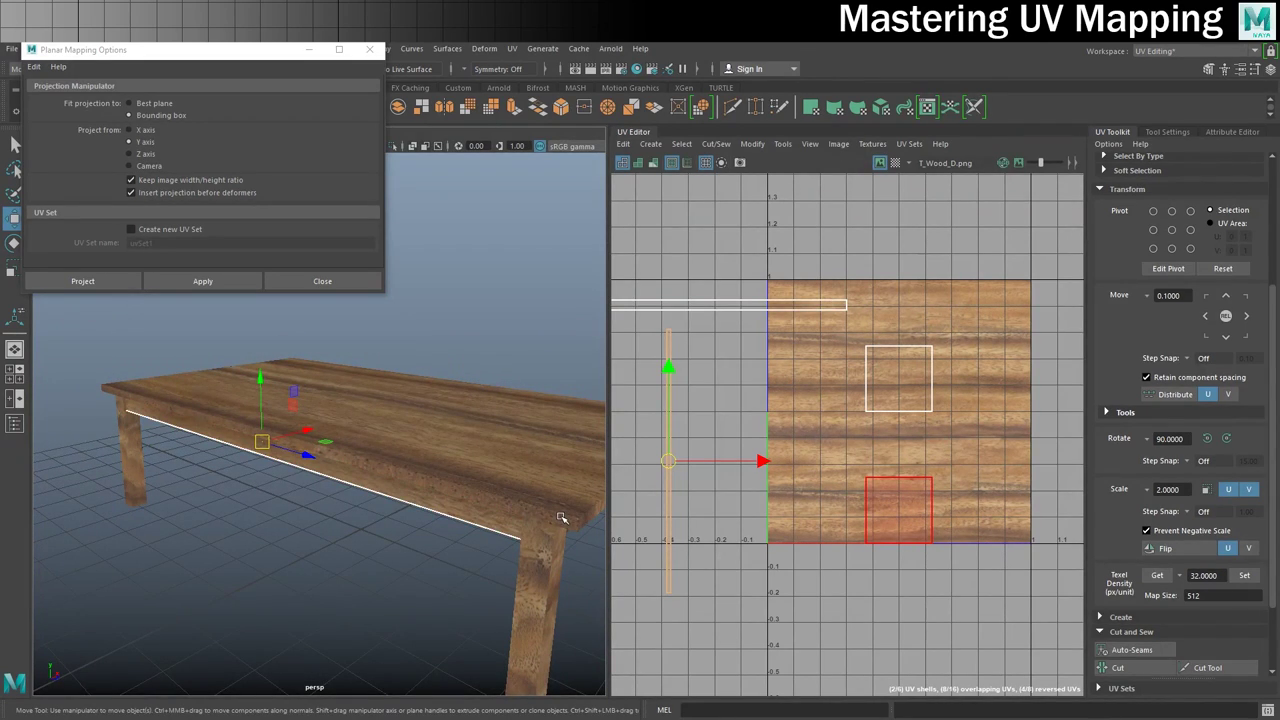
{"action": "right_click_drag", "start_coordinate": [897, 372], "coordinate": [908, 315]}
{"action": "left_click_drag", "start_coordinate": [907, 318], "coordinate": [899, 645]}
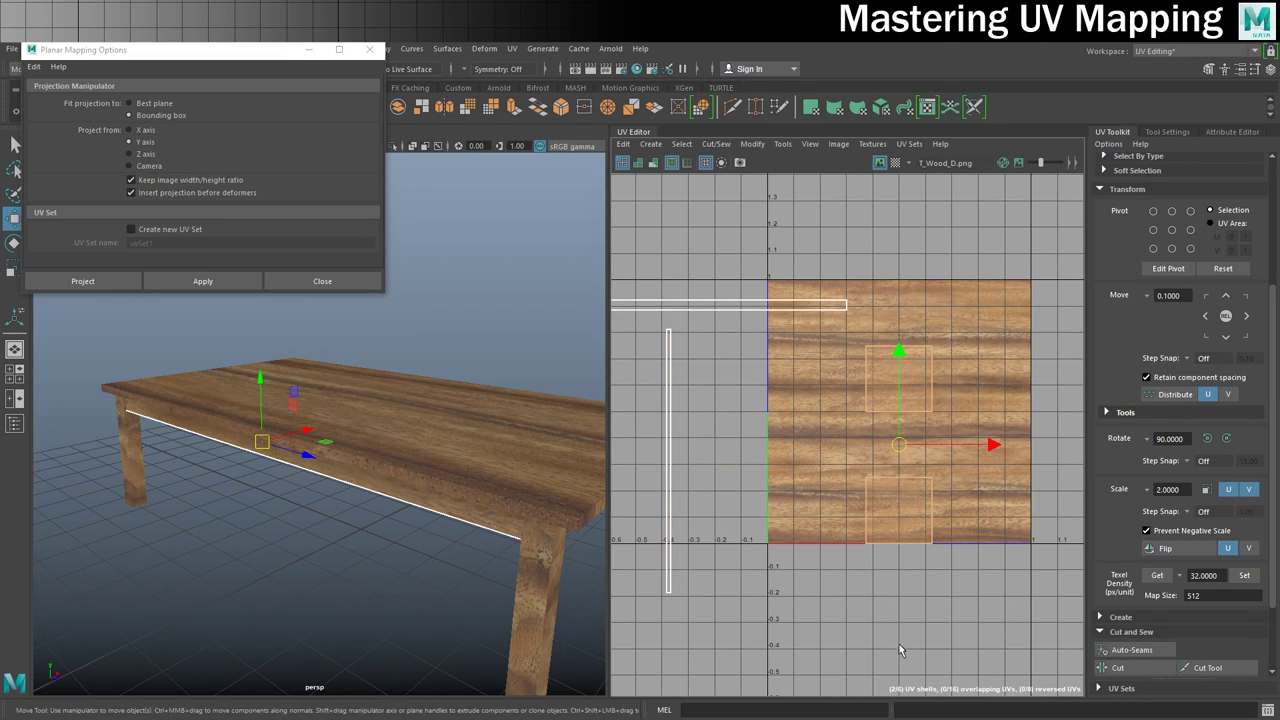
{"action": "left_click", "coordinate": [152, 155]}
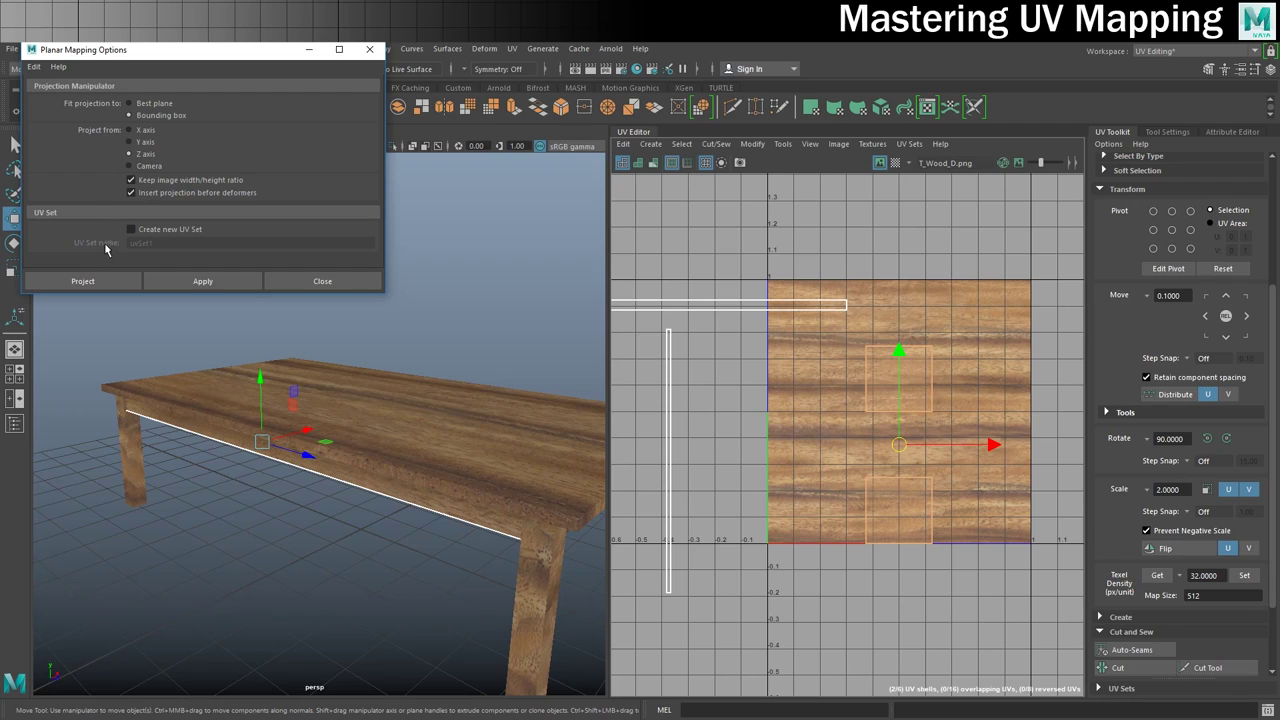
{"action": "left_click", "coordinate": [202, 281]}
- Move the projected end-face shells toward lower U and V, with their edge near U 0 and clear of the long strips
{"action": "middle_click_drag", "start_coordinate": [846, 380], "coordinate": [891, 423], "text": "alt"}
{"action": "scroll", "coordinate": [891, 423], "scroll_direction": "down", "scroll_amount": 2}
{"action": "key", "text": "w"}
{"action": "left_click_drag", "start_coordinate": [932, 446], "coordinate": [869, 490]}
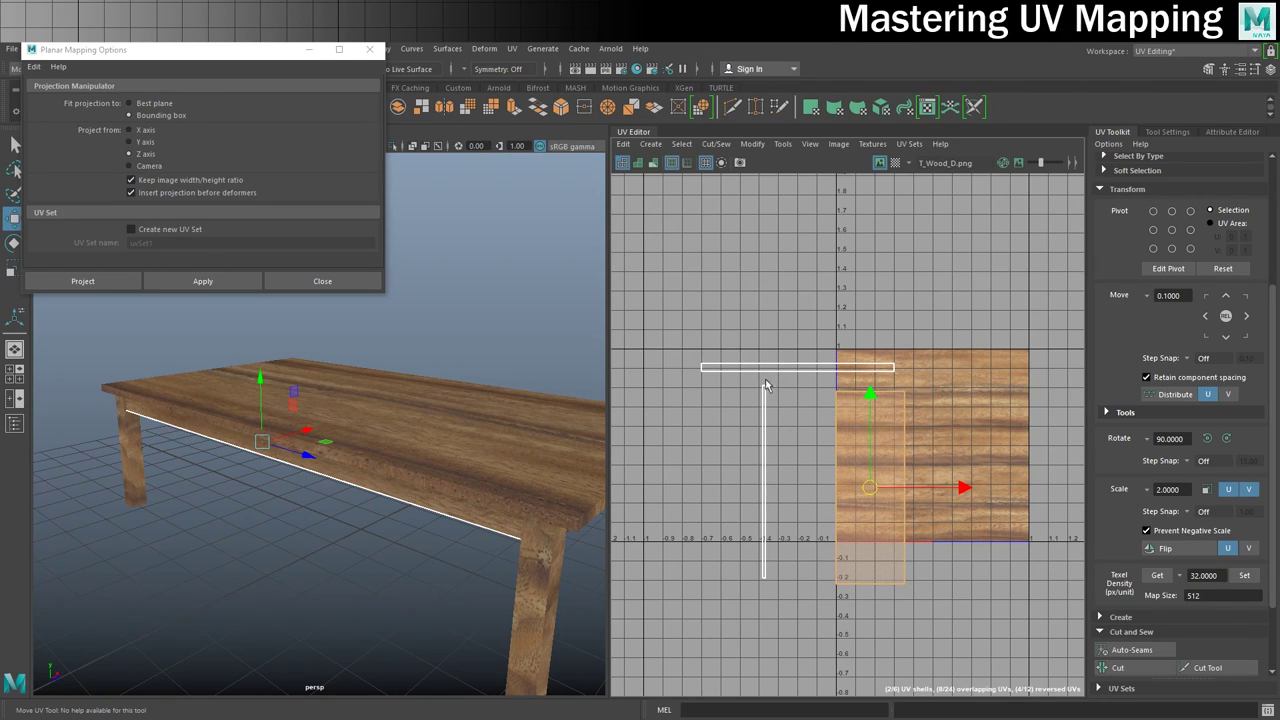
- Shade the UV shells by orientation and move one shell of each overlapping long-side, narrow and end pair off its twin
{"action": "left_click", "coordinate": [642, 167]}
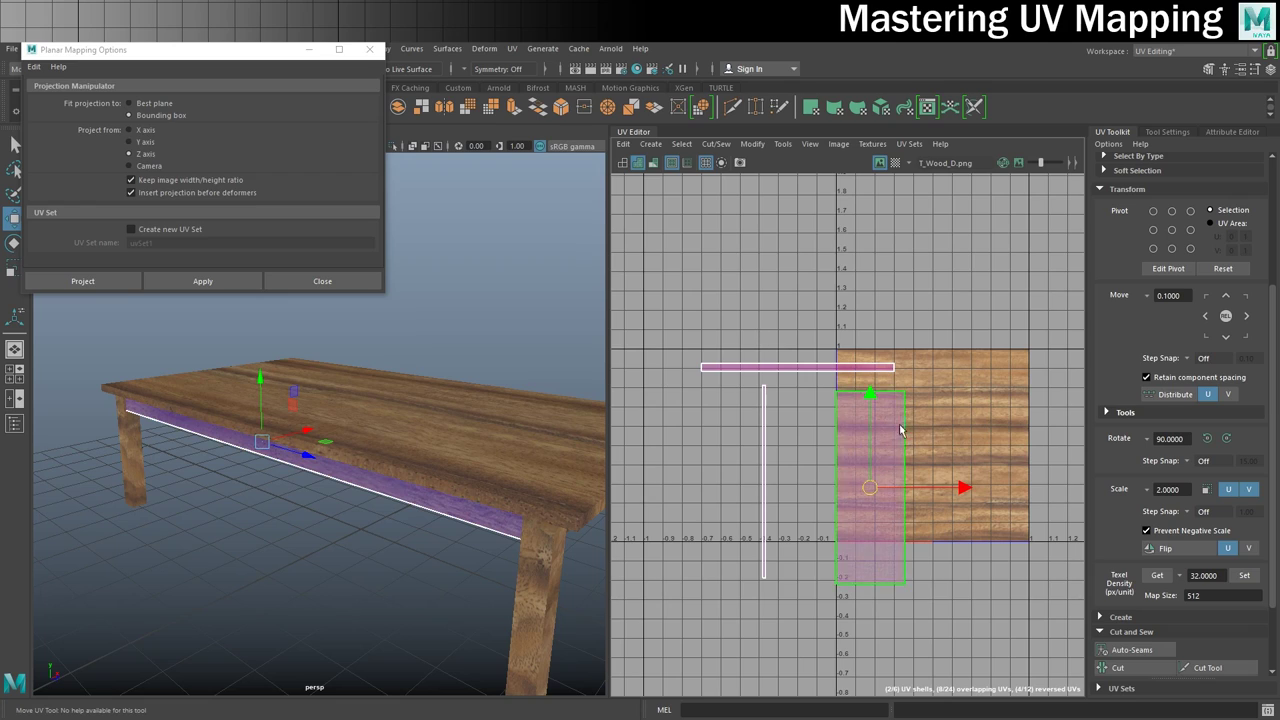
{"action": "scroll", "coordinate": [860, 440], "scroll_direction": "up", "scroll_amount": 2}
{"action": "right_click", "coordinate": [785, 335]}
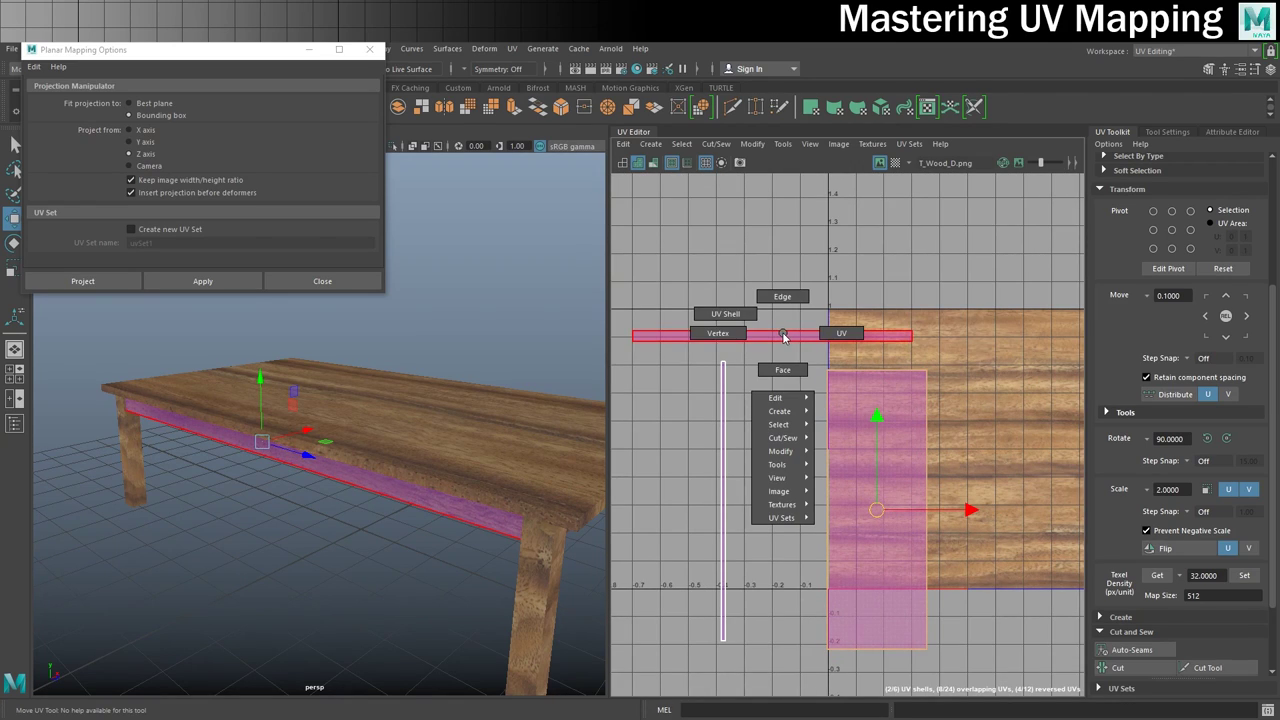
{"action": "left_click", "coordinate": [725, 313]}
{"action": "left_click_drag", "start_coordinate": [773, 278], "coordinate": [773, 254]}
{"action": "left_click", "coordinate": [724, 405]}
{"action": "left_click_drag", "start_coordinate": [803, 497], "coordinate": [820, 501]}
{"action": "left_click", "coordinate": [900, 475]}
{"action": "left_click_drag", "start_coordinate": [970, 515], "coordinate": [1087, 513]}
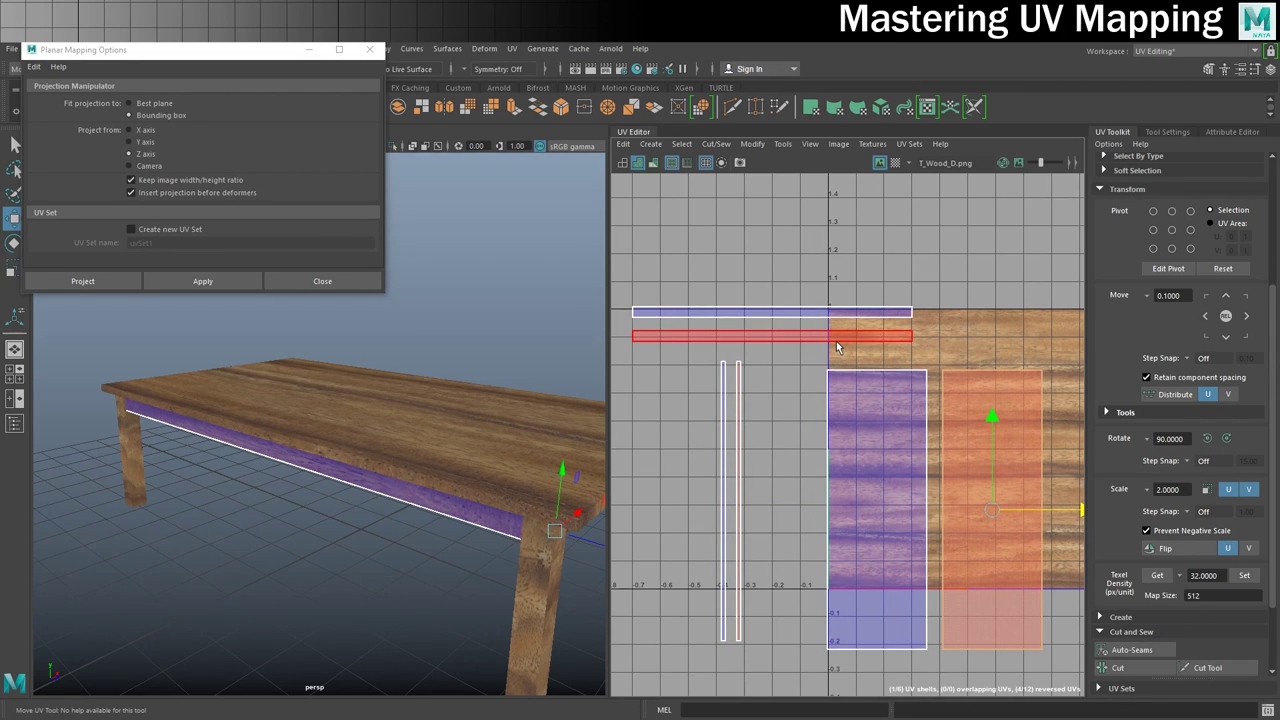
- Flip the reversed long-side, end and narrow shells along U, and close the planar mapping options
{"action": "left_click", "coordinate": [837, 341]}
{"action": "left_click", "coordinate": [1165, 548]}
{"action": "left_click", "coordinate": [1032, 473]}
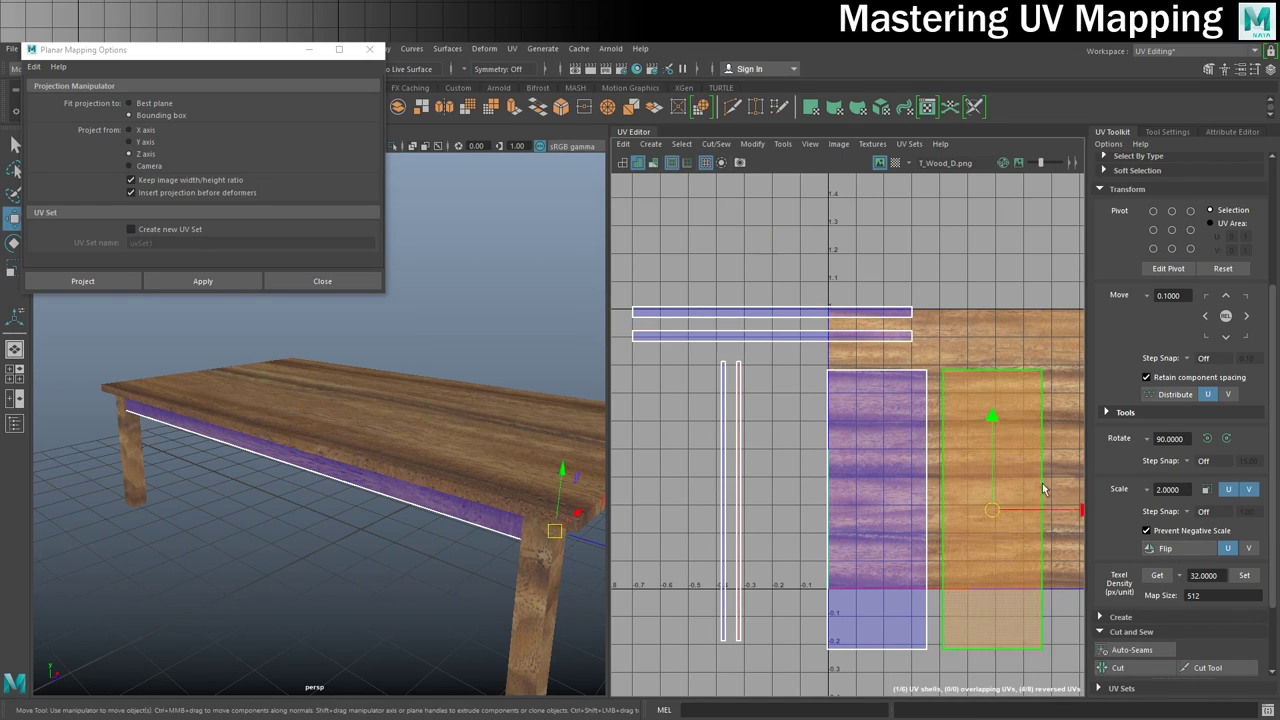
{"action": "left_click", "coordinate": [1163, 548]}
{"action": "left_click", "coordinate": [737, 452]}
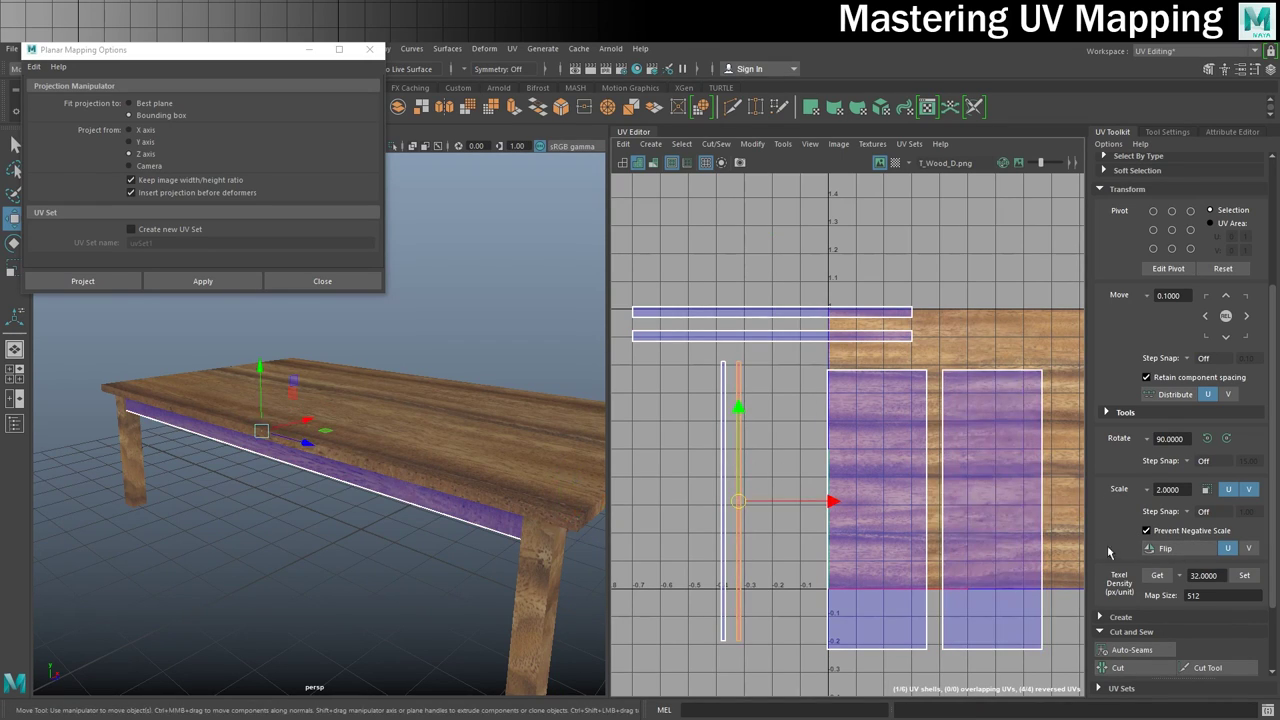
{"action": "scroll", "coordinate": [930, 470], "scroll_direction": "down", "scroll_amount": 2}
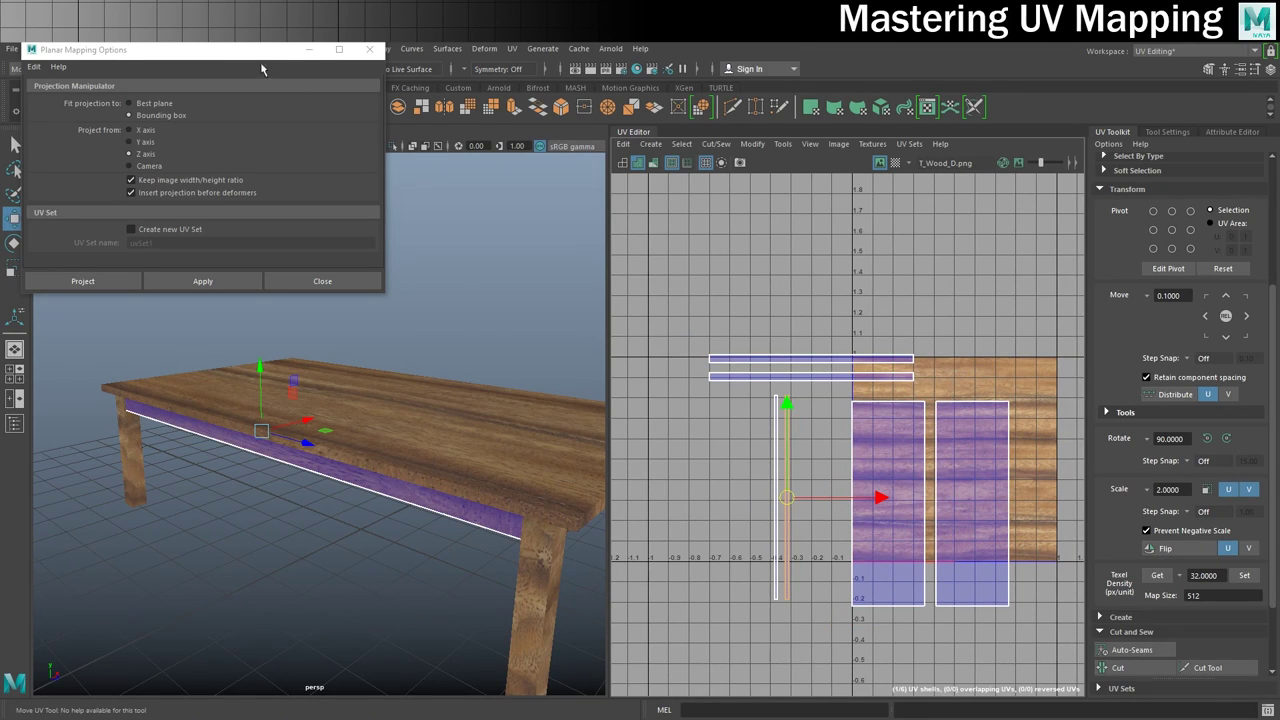
{"action": "left_click", "coordinate": [322, 281]}
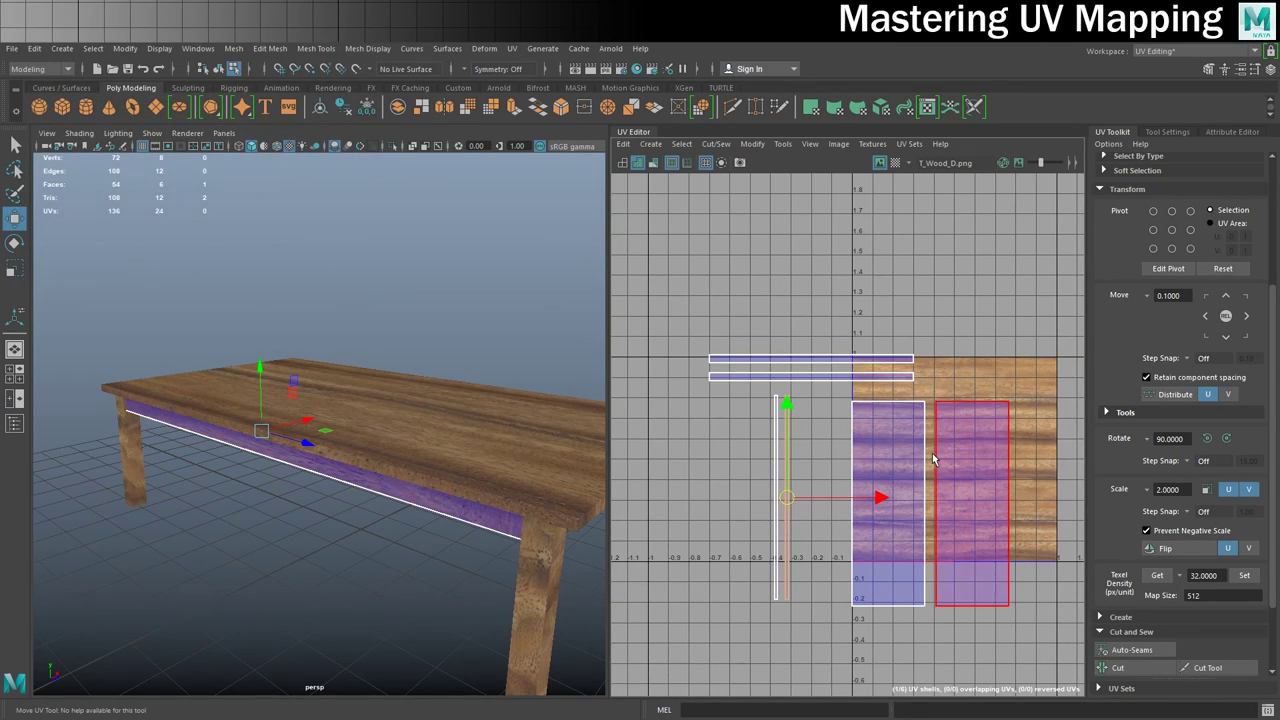
- Select all six of the apron board's UV shells and arrange them inside the texture tile with Layout
{"action": "right_click_drag", "start_coordinate": [892, 443], "coordinate": [830, 421]}
{"action": "left_click_drag", "start_coordinate": [679, 277], "coordinate": [1032, 656]}
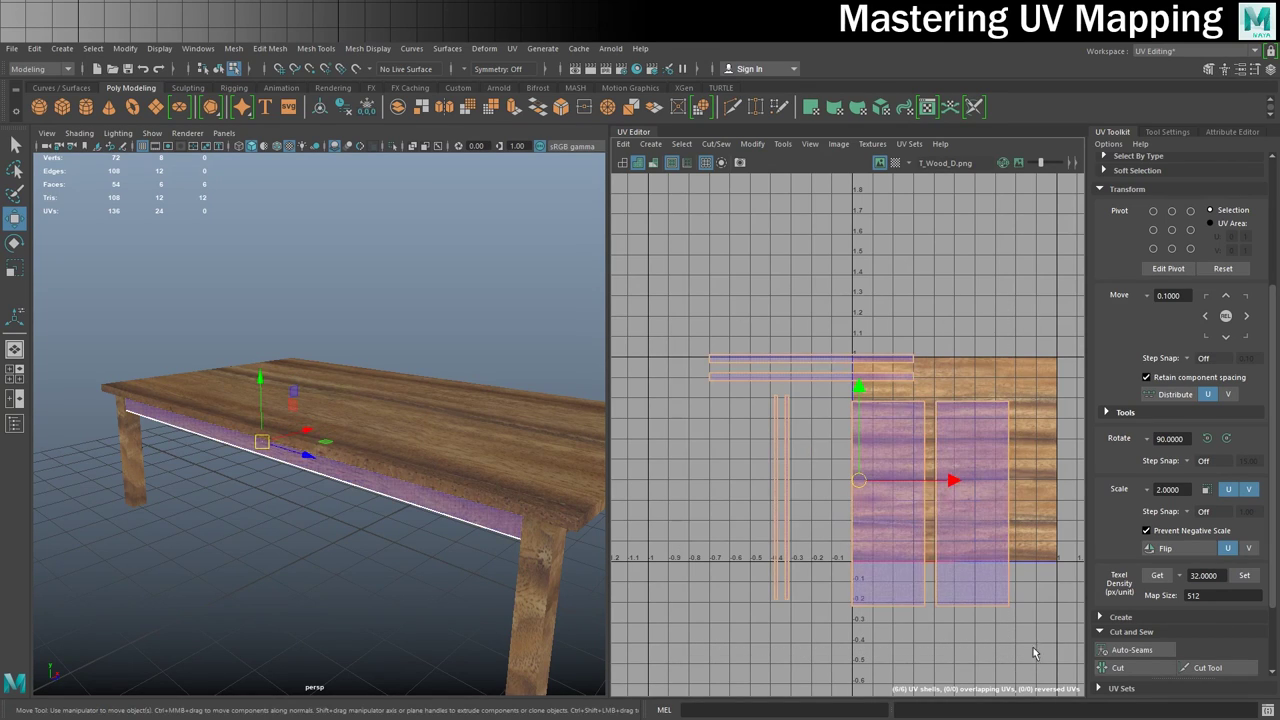
{"action": "left_click", "coordinate": [762, 145]}
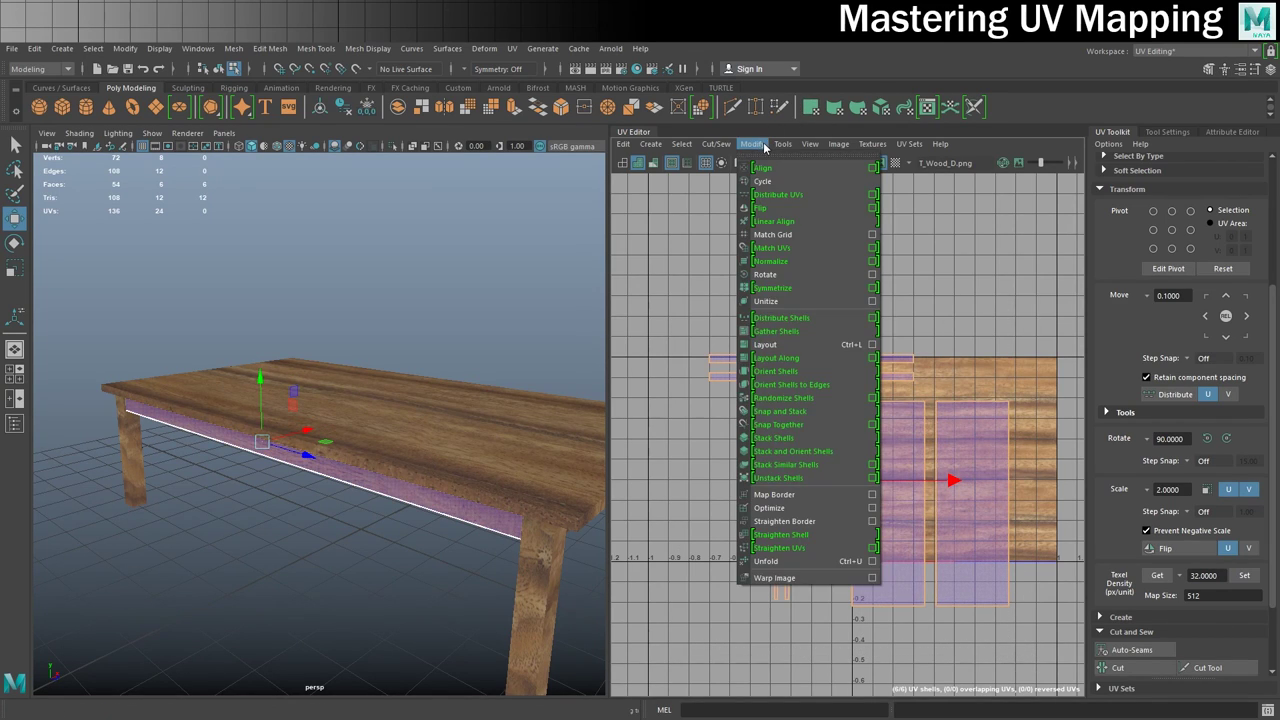
{"action": "left_click", "coordinate": [818, 346]}
{"action": "scroll", "coordinate": [926, 446], "scroll_direction": "up", "scroll_amount": 4}
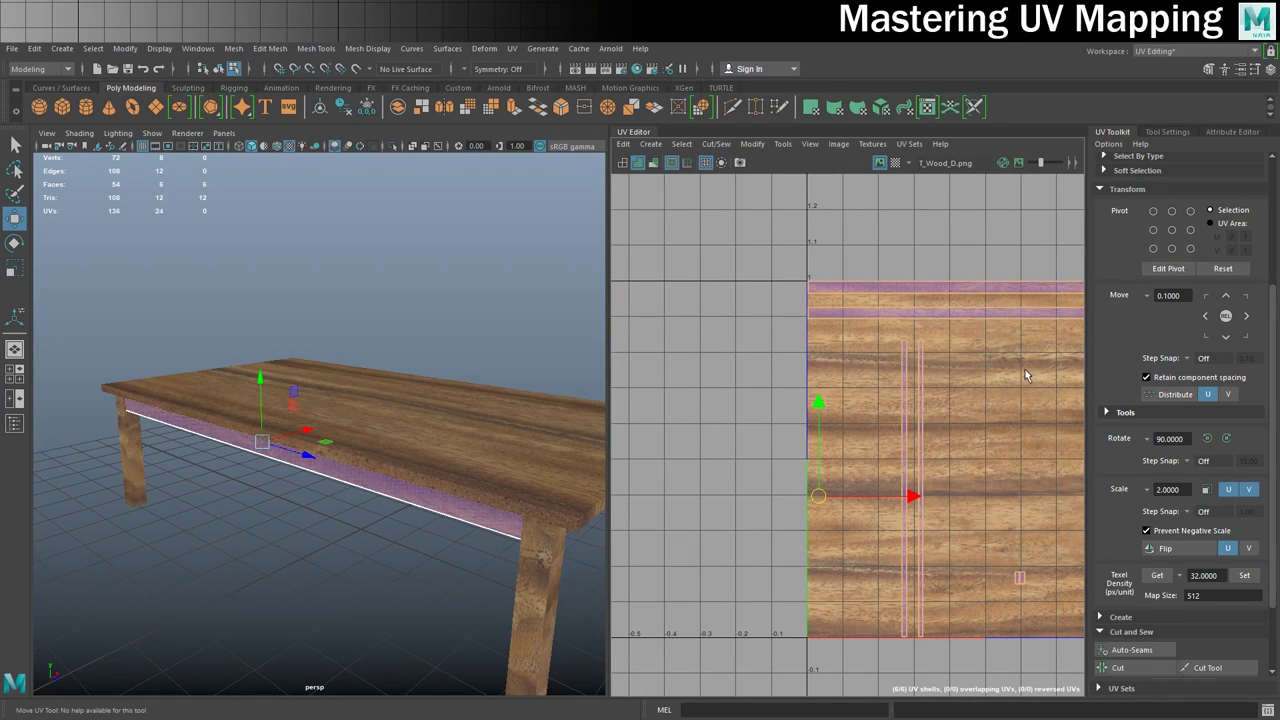
{"action": "middle_click_drag", "start_coordinate": [1036, 354], "coordinate": [921, 385], "text": "alt"}
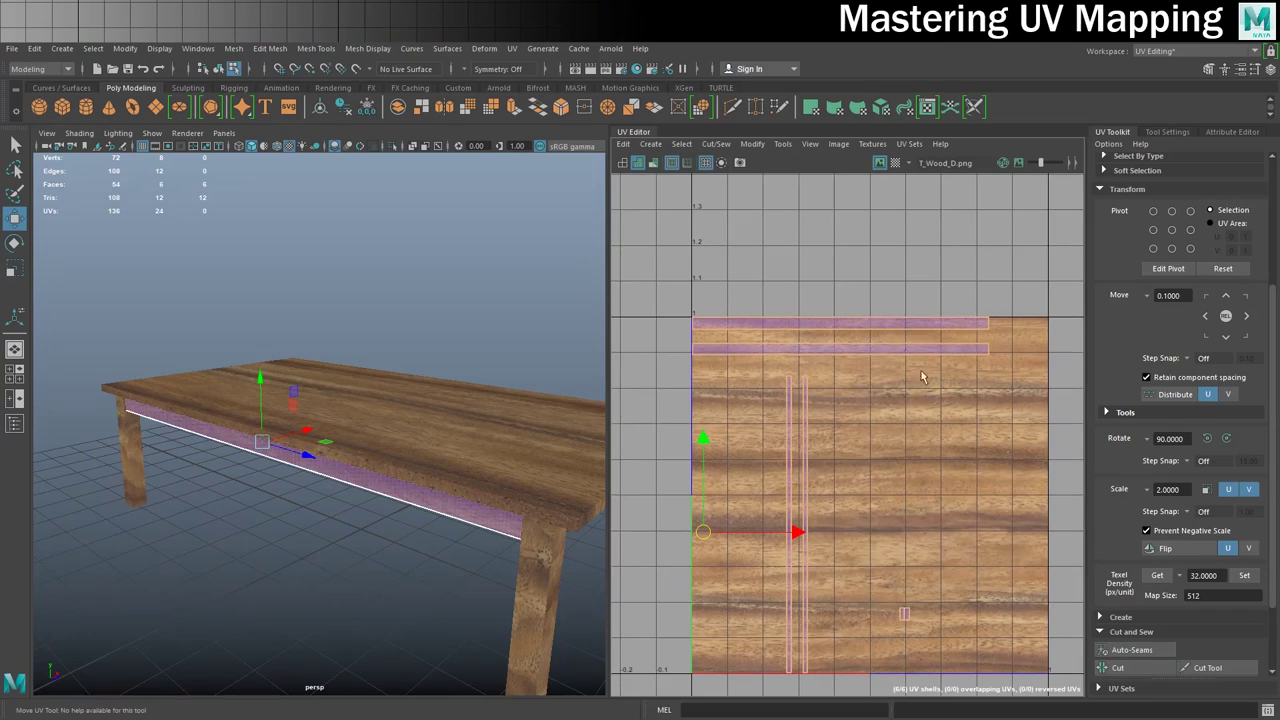
- Stitch the matching narrow shell onto the lower long-side strip along the strip's bottom UV edge
{"action": "right_click", "coordinate": [873, 346]}
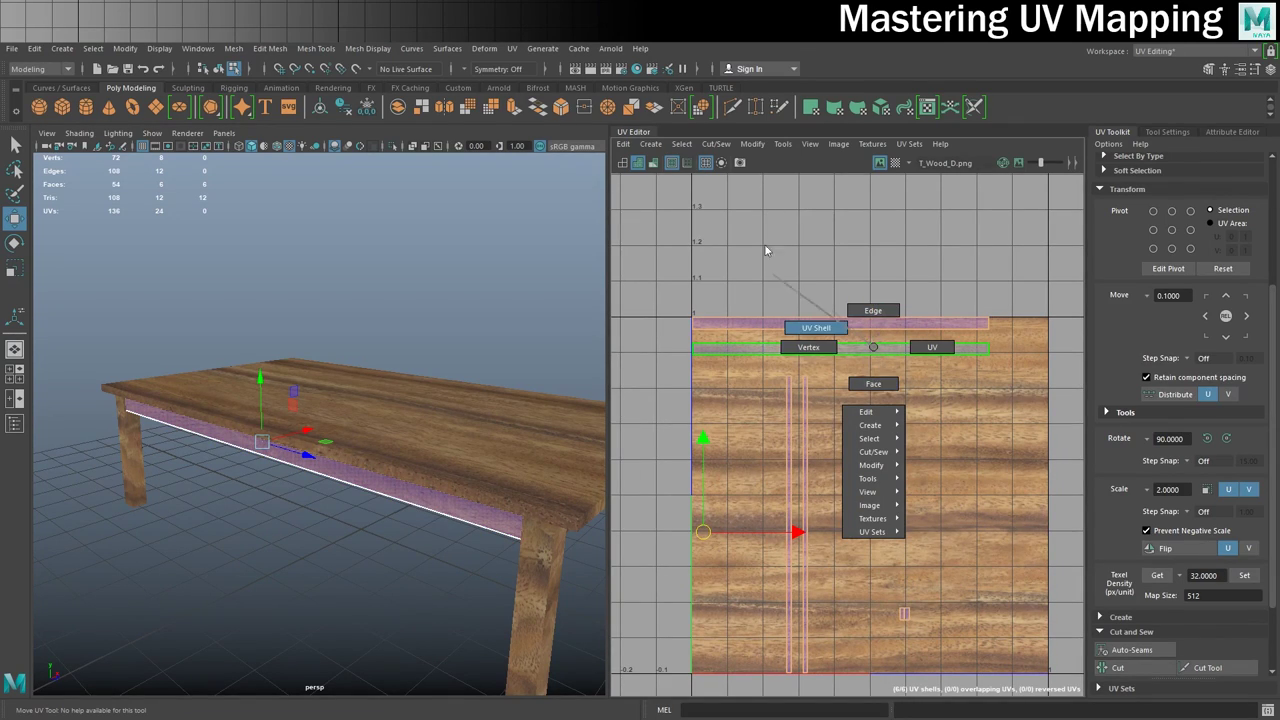
{"action": "right_click_drag", "start_coordinate": [835, 350], "coordinate": [868, 304]}
{"action": "left_click_drag", "start_coordinate": [868, 304], "coordinate": [803, 346], "text": "ctrl"}
{"action": "left_click_drag", "start_coordinate": [340, 470], "coordinate": [512, 383], "text": "alt"}
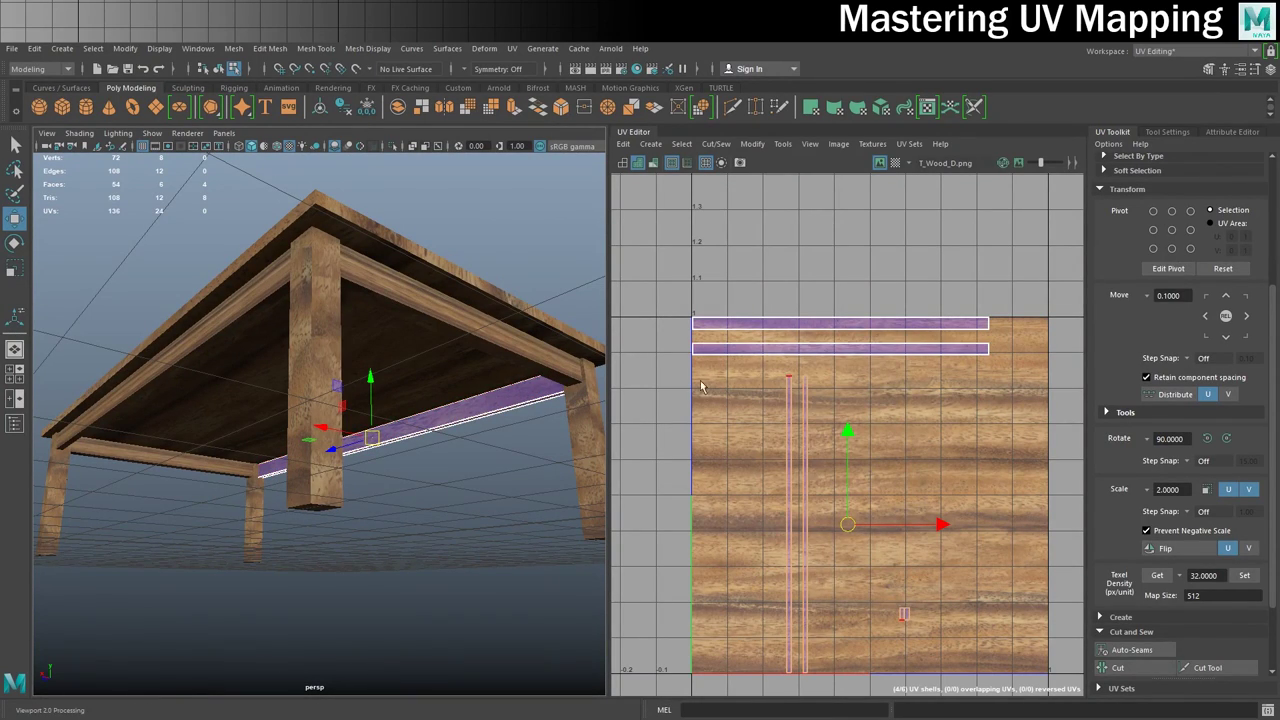
{"action": "left_click", "coordinate": [749, 355]}
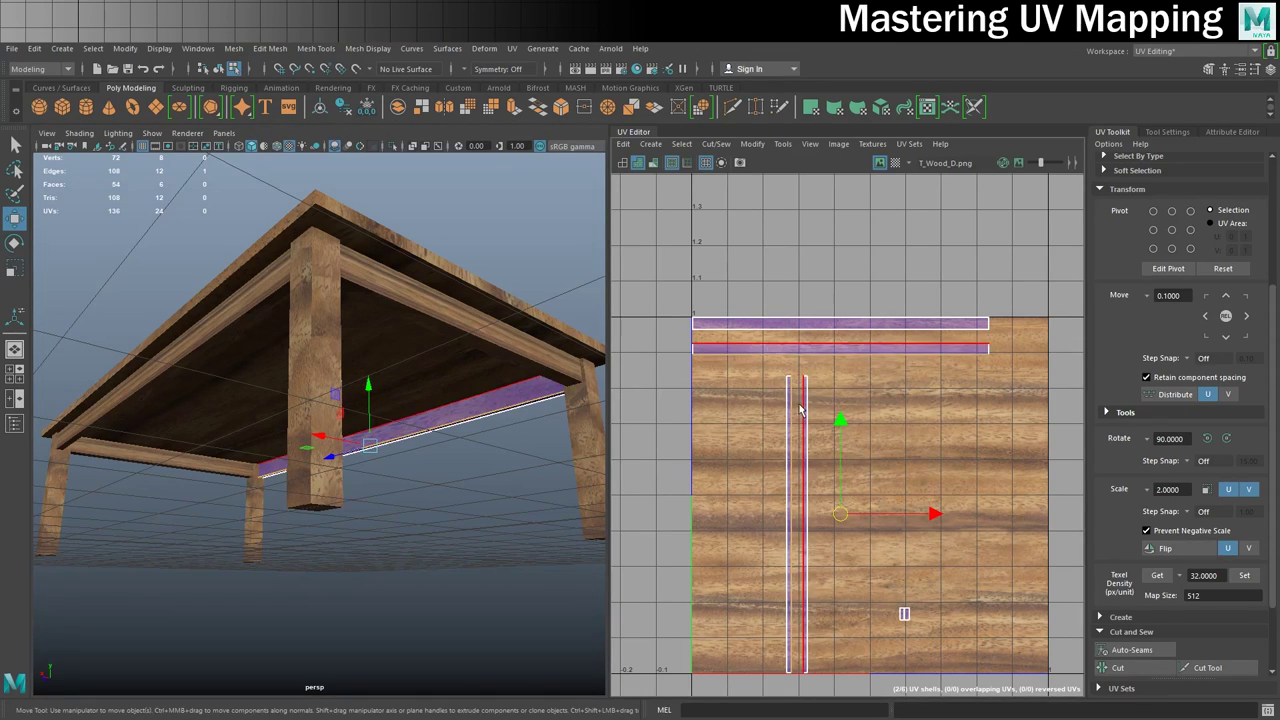
{"action": "scroll", "coordinate": [1112, 600], "scroll_direction": "down", "scroll_amount": 3}
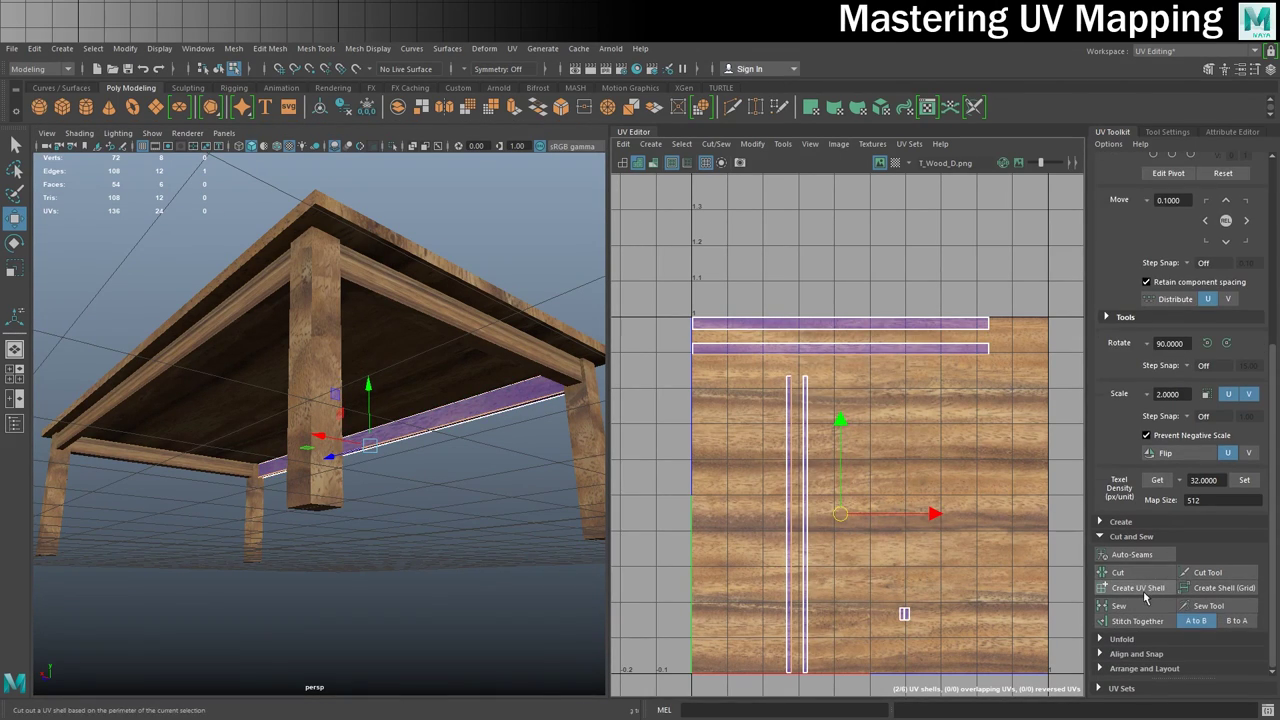
{"action": "left_click", "coordinate": [1143, 622]}
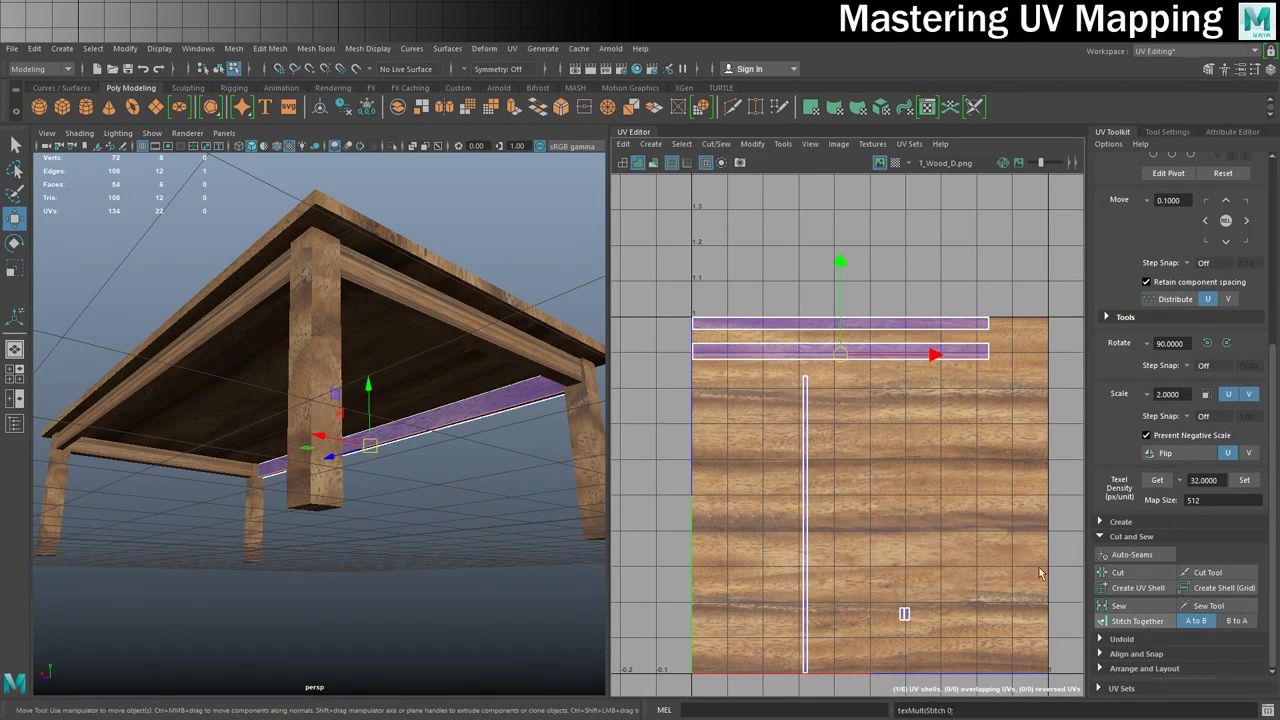
- Stitch the other long-side shell and the remaining narrow shell in turn onto the bottom edge of the joined strip
{"action": "left_click", "coordinate": [769, 358]}
{"action": "left_click", "coordinate": [1145, 622]}
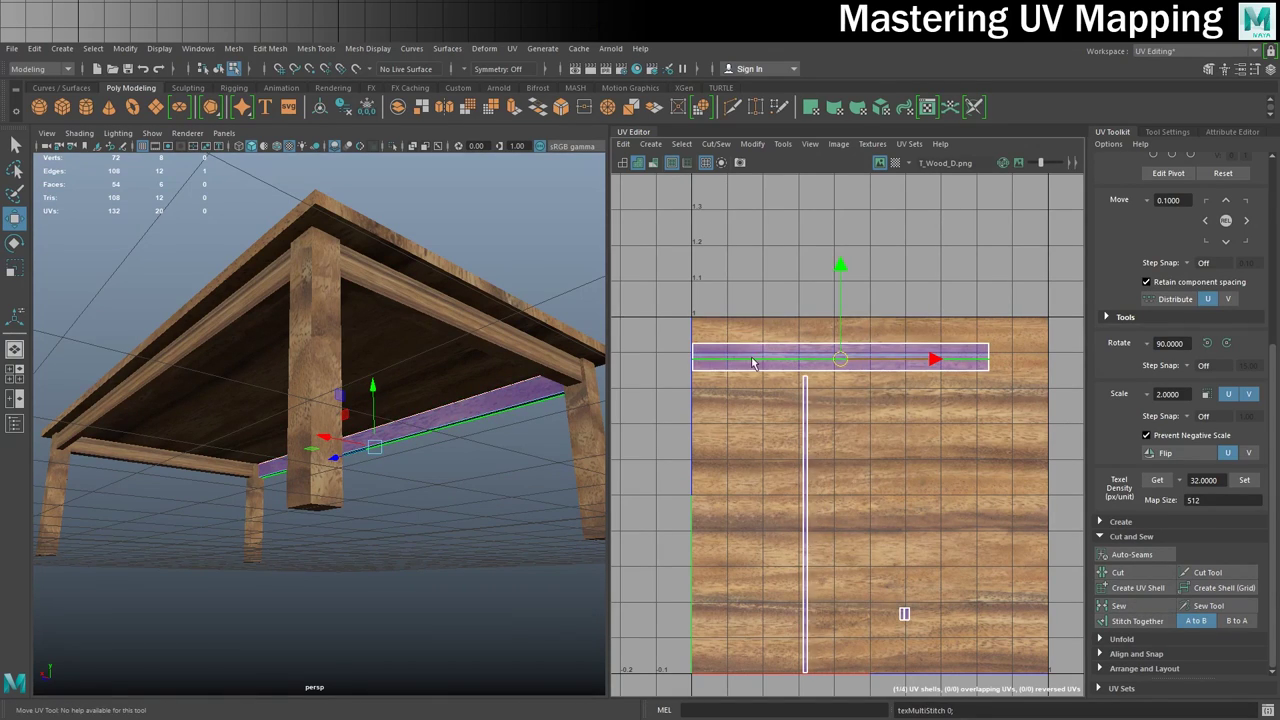
{"action": "left_click", "coordinate": [750, 369]}
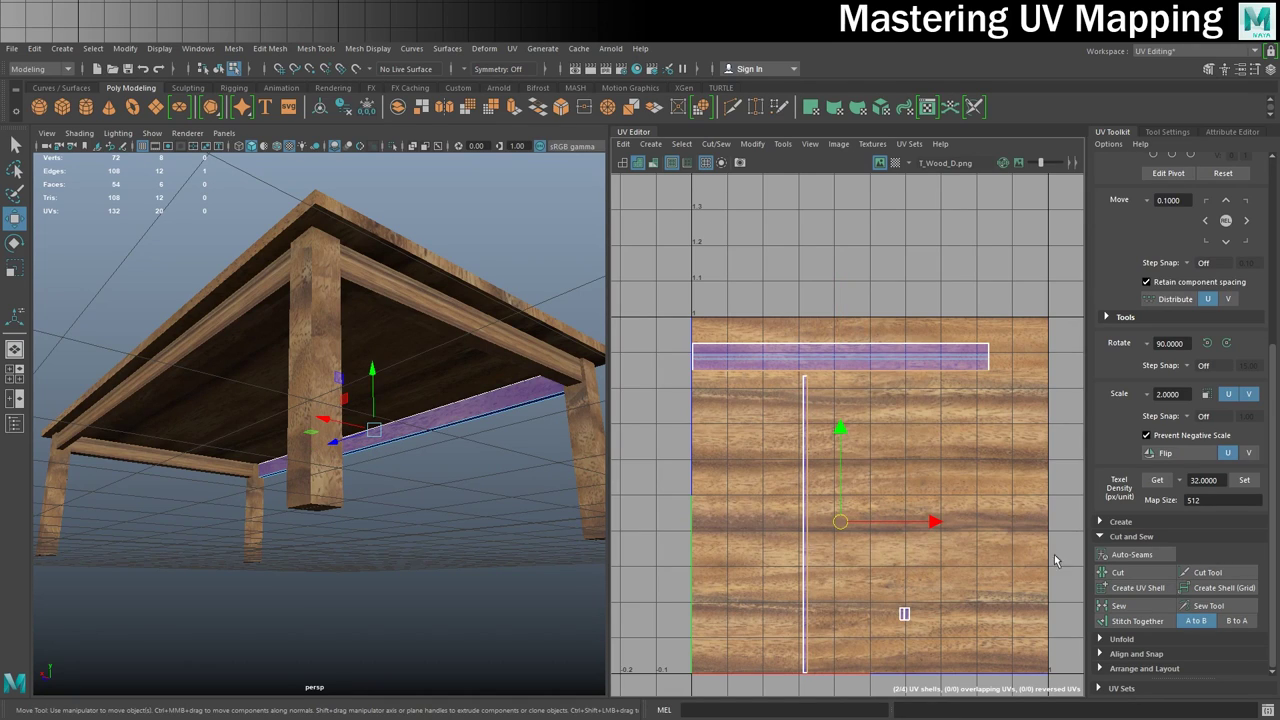
{"action": "left_click", "coordinate": [1143, 622]}
{"action": "middle_click_drag", "start_coordinate": [873, 426], "coordinate": [822, 435], "text": "alt"}
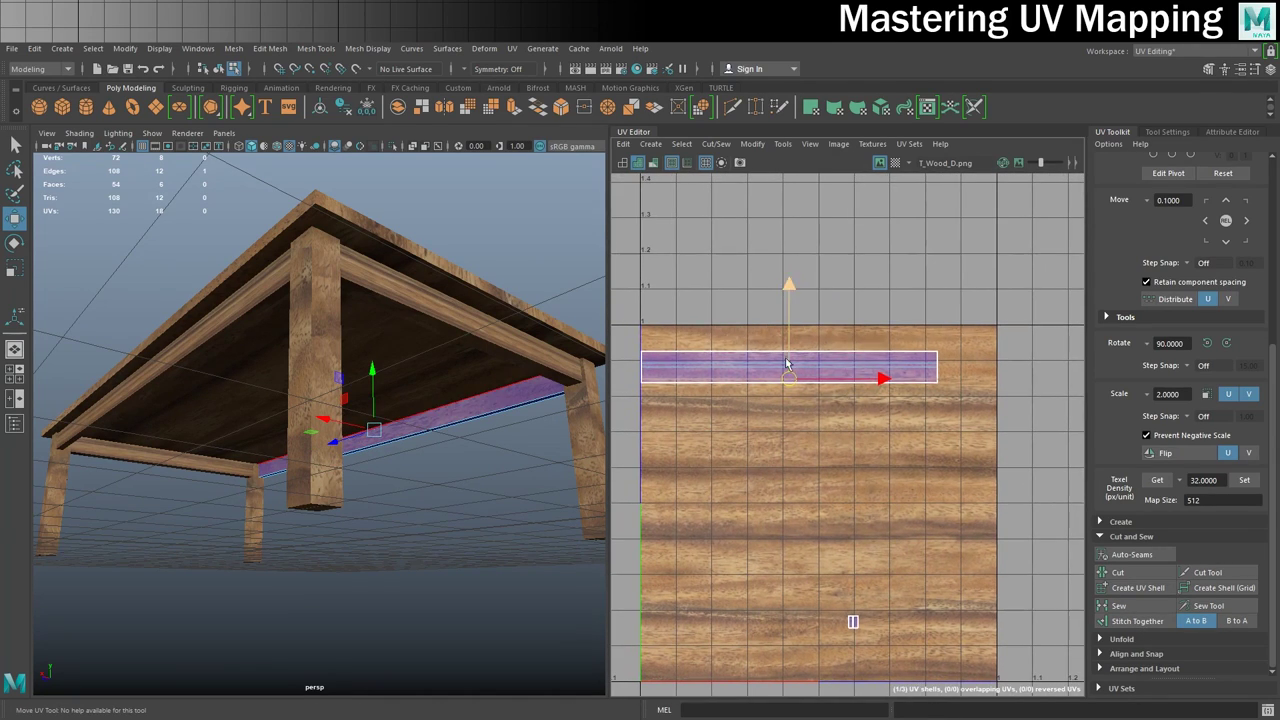
- Stitch the two small end shells onto the opposite short ends of the strip's upper long-side face
{"action": "left_click", "coordinate": [938, 360]}
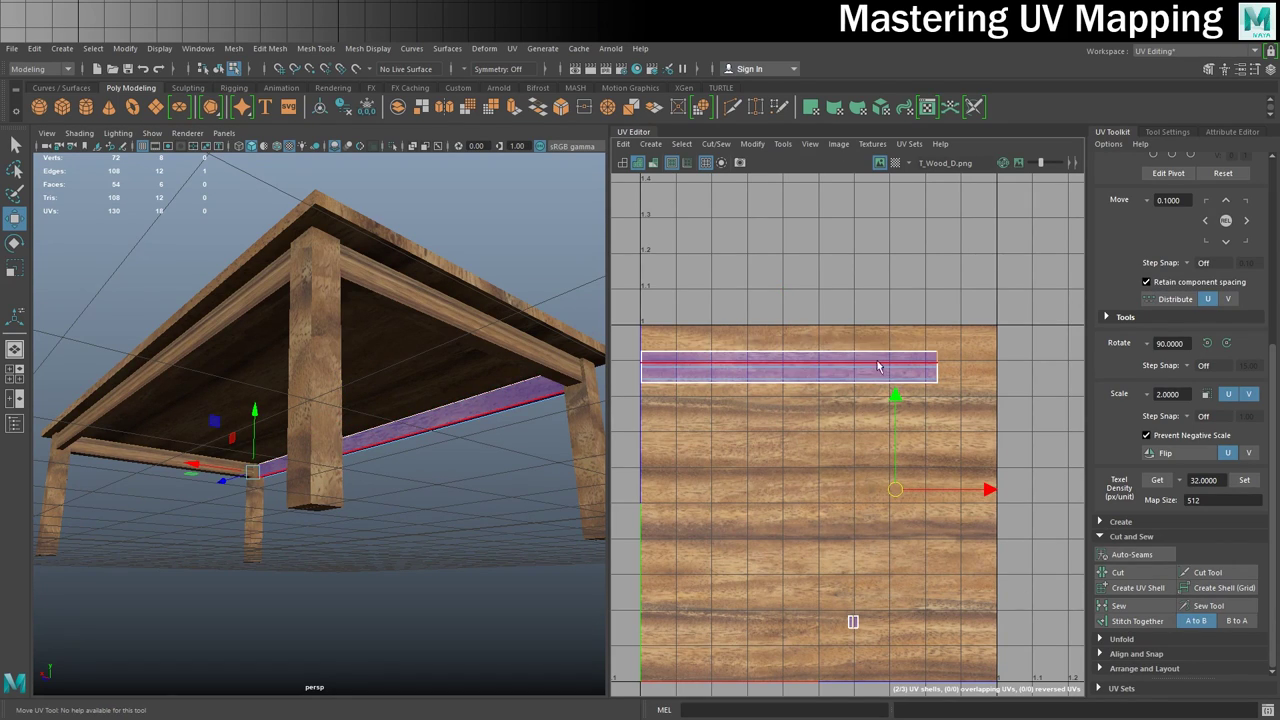
{"action": "left_click", "coordinate": [1152, 622]}
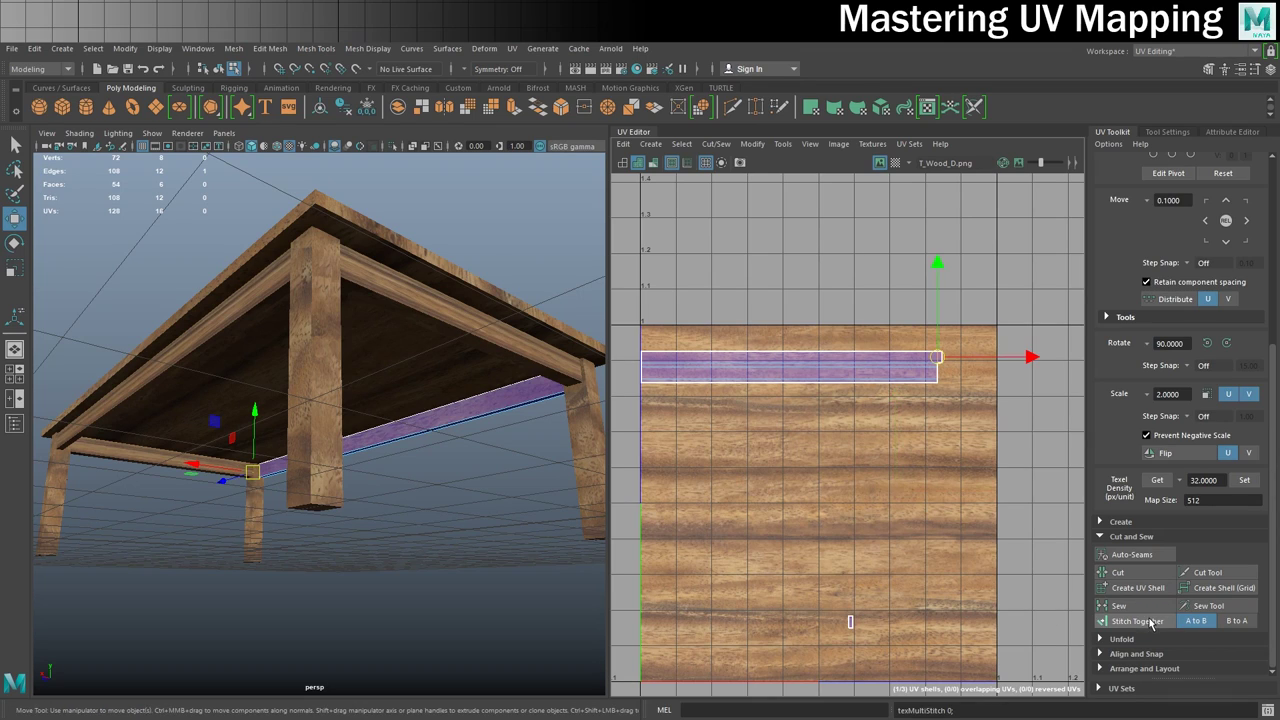
{"action": "left_click", "coordinate": [642, 360]}
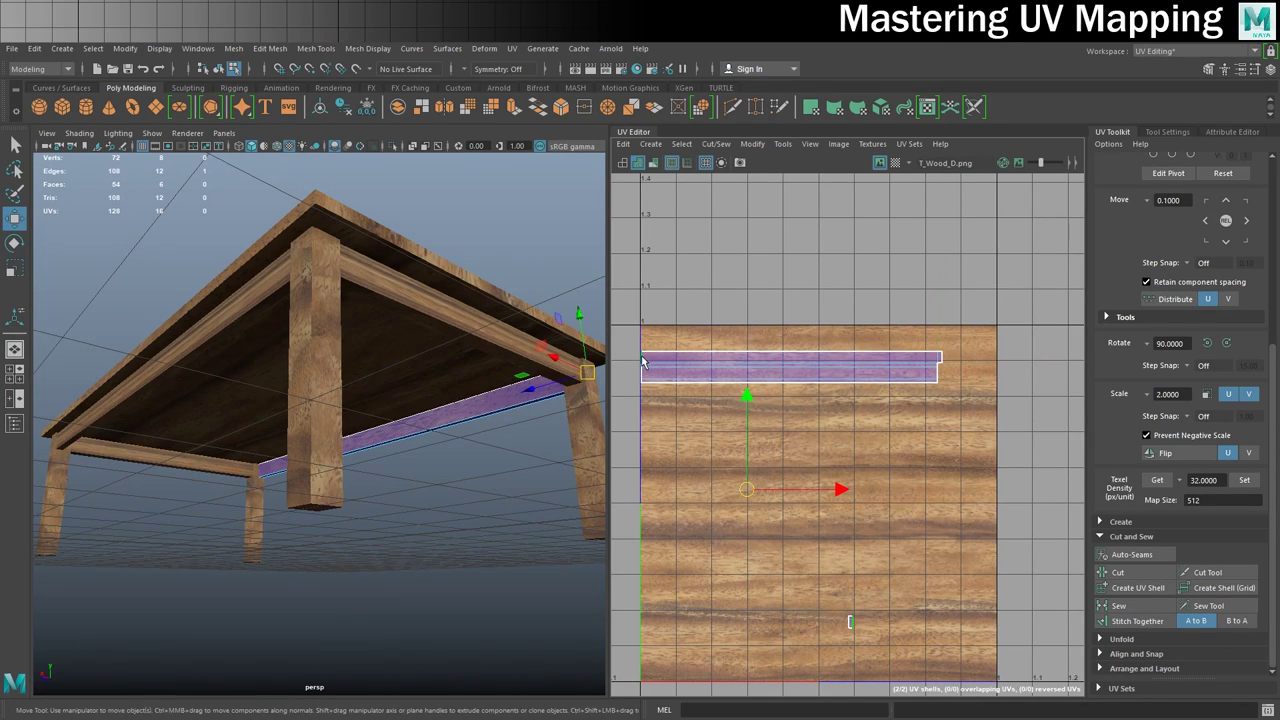
{"action": "left_click", "coordinate": [1144, 621]}
{"action": "scroll", "coordinate": [990, 503], "scroll_direction": "down", "scroll_amount": 3}
{"action": "middle_click_drag", "start_coordinate": [880, 416], "coordinate": [941, 449], "text": "alt"}
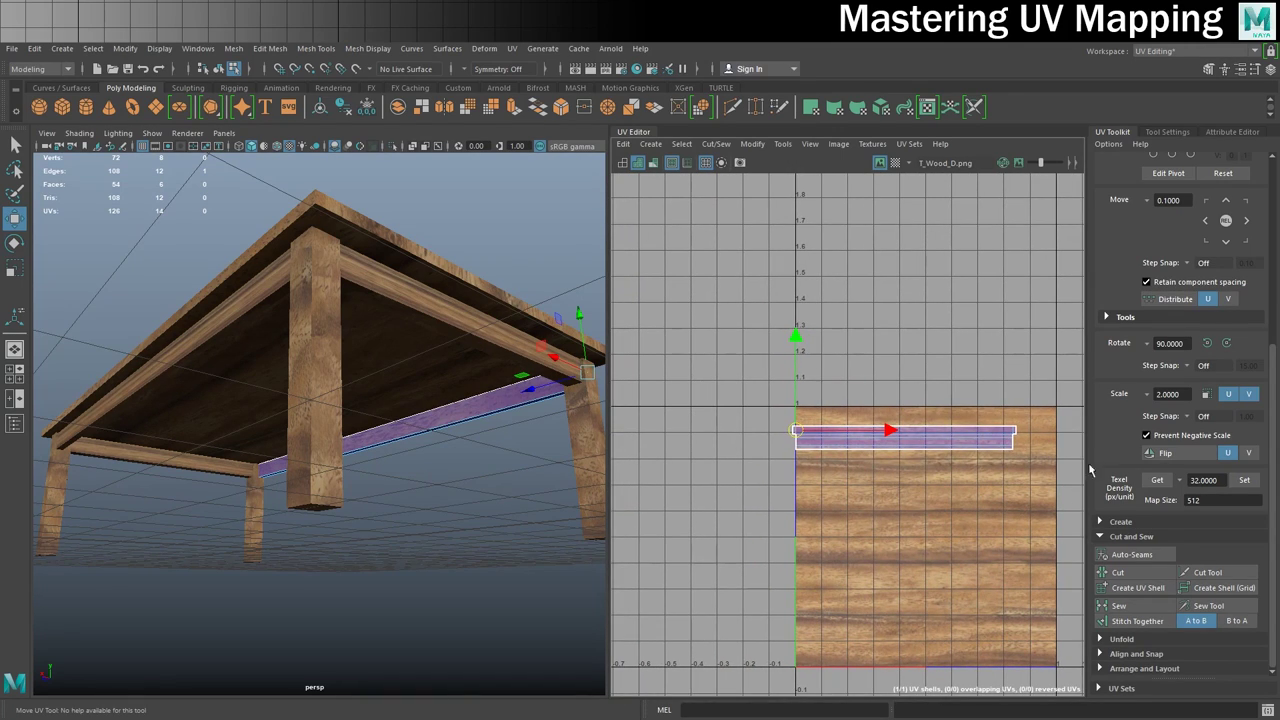
- Select the complete stitched apron shell and move it into negative U, just outside the texture tile
{"action": "right_click_drag", "start_coordinate": [951, 444], "coordinate": [900, 424]}
{"action": "key", "text": "w"}
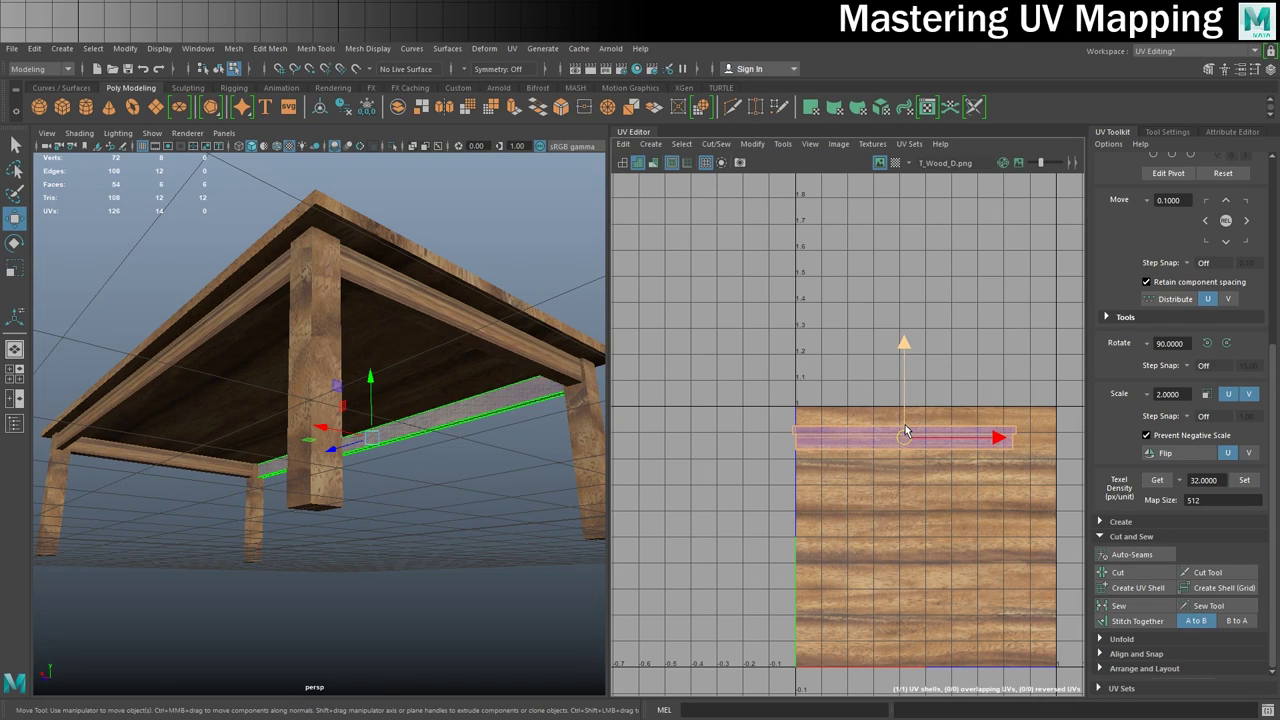
{"action": "left_click_drag", "start_coordinate": [904, 441], "coordinate": [675, 447]}
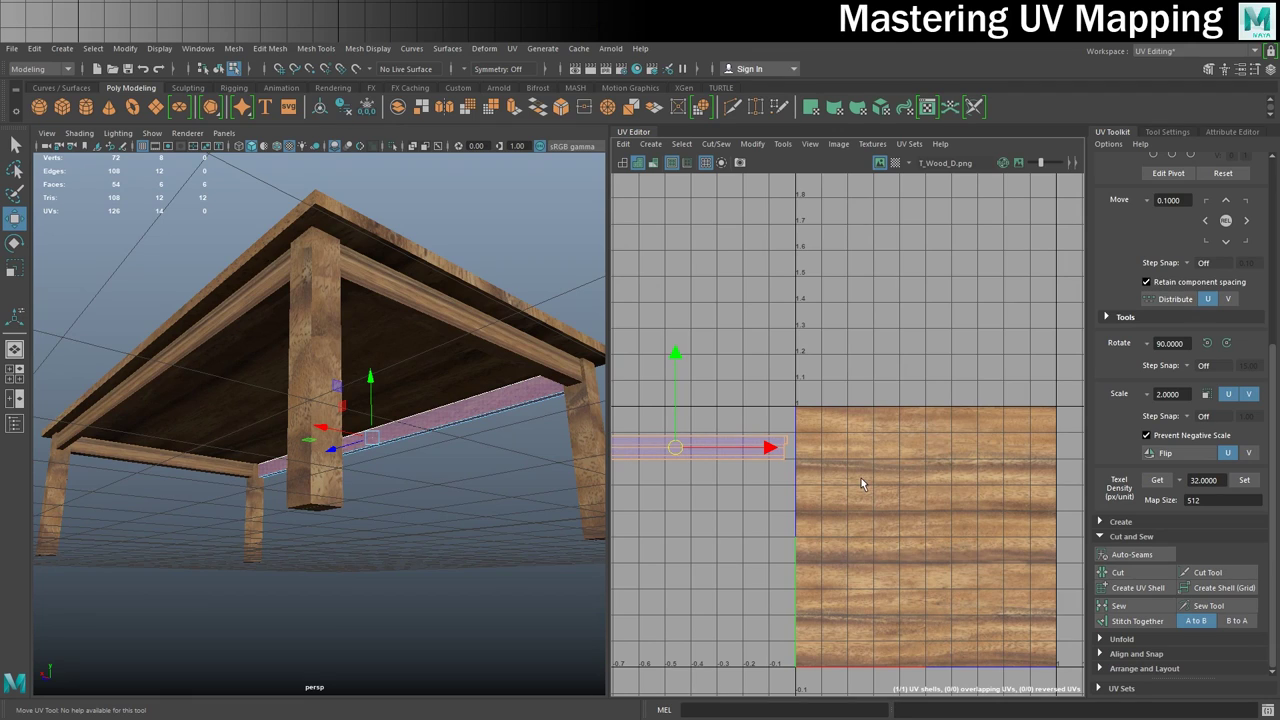
{"action": "scroll", "coordinate": [690, 320], "scroll_direction": "down", "scroll_amount": 2}
{"action": "scroll", "coordinate": [698, 337], "scroll_direction": "up", "scroll_amount": 3}
{"action": "middle_click_drag", "start_coordinate": [853, 338], "coordinate": [966, 283], "text": "alt"}
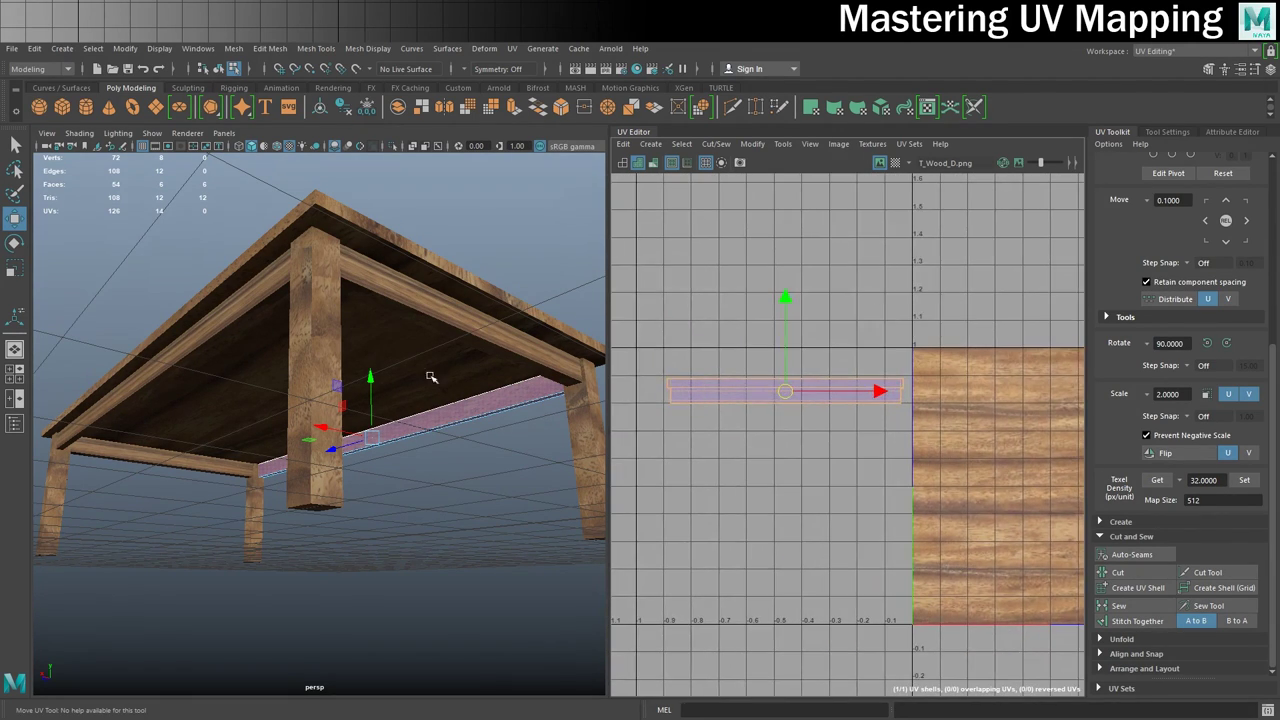
- Examine the opposite long apron board and the remapped board from beneath the table, and clear the UV selection
{"action": "left_click_drag", "start_coordinate": [463, 419], "coordinate": [252, 413], "text": "alt"}
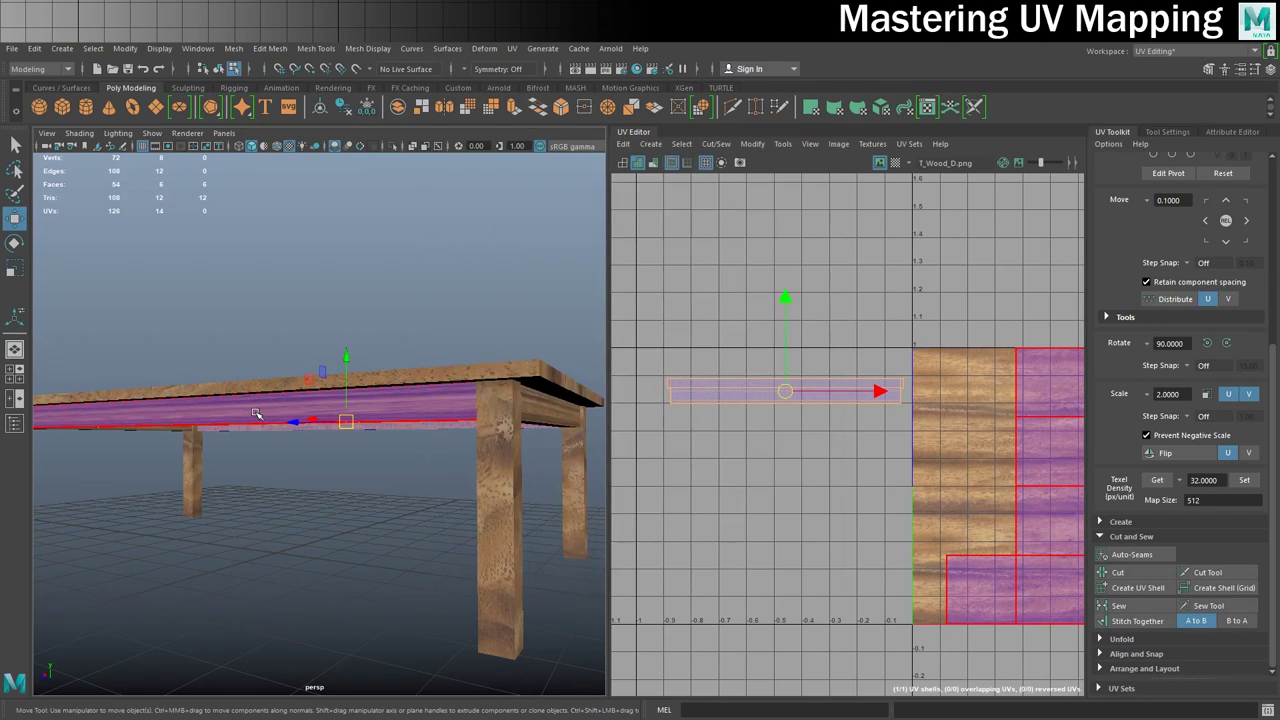
{"action": "left_click_drag", "start_coordinate": [444, 427], "coordinate": [377, 322], "text": "alt"}
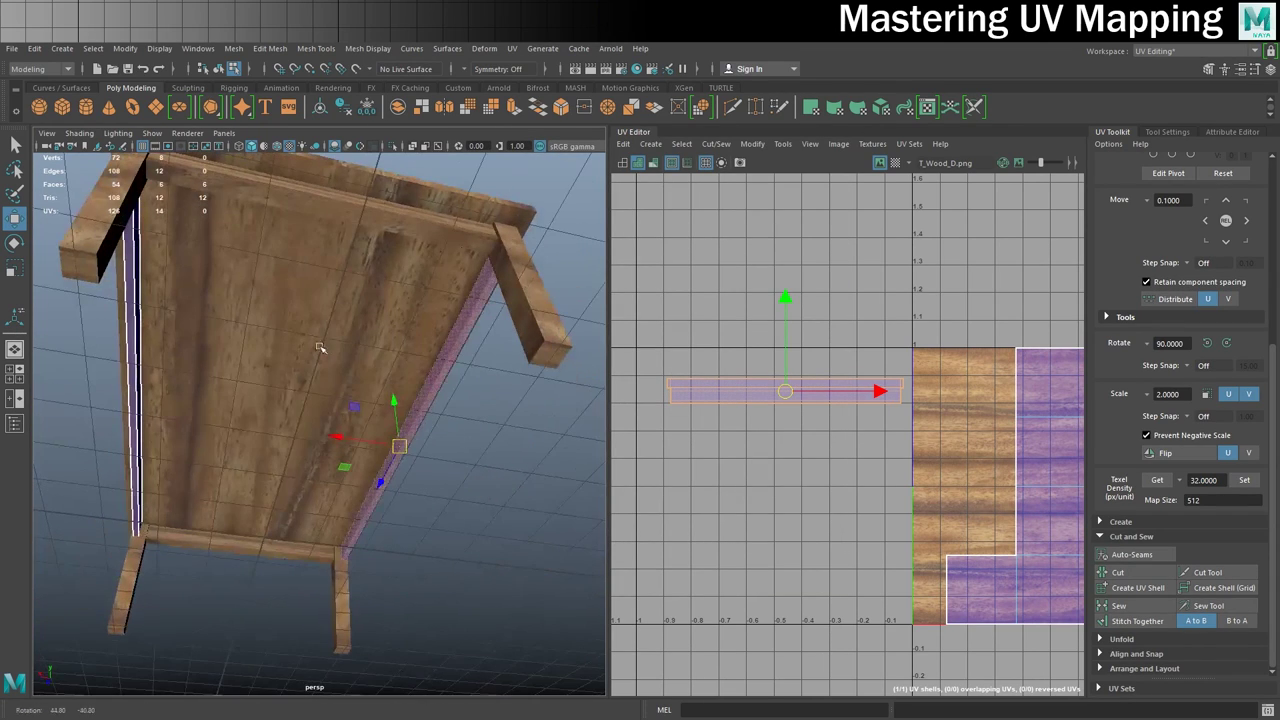
{"action": "left_click_drag", "start_coordinate": [463, 331], "coordinate": [374, 329], "text": "alt"}
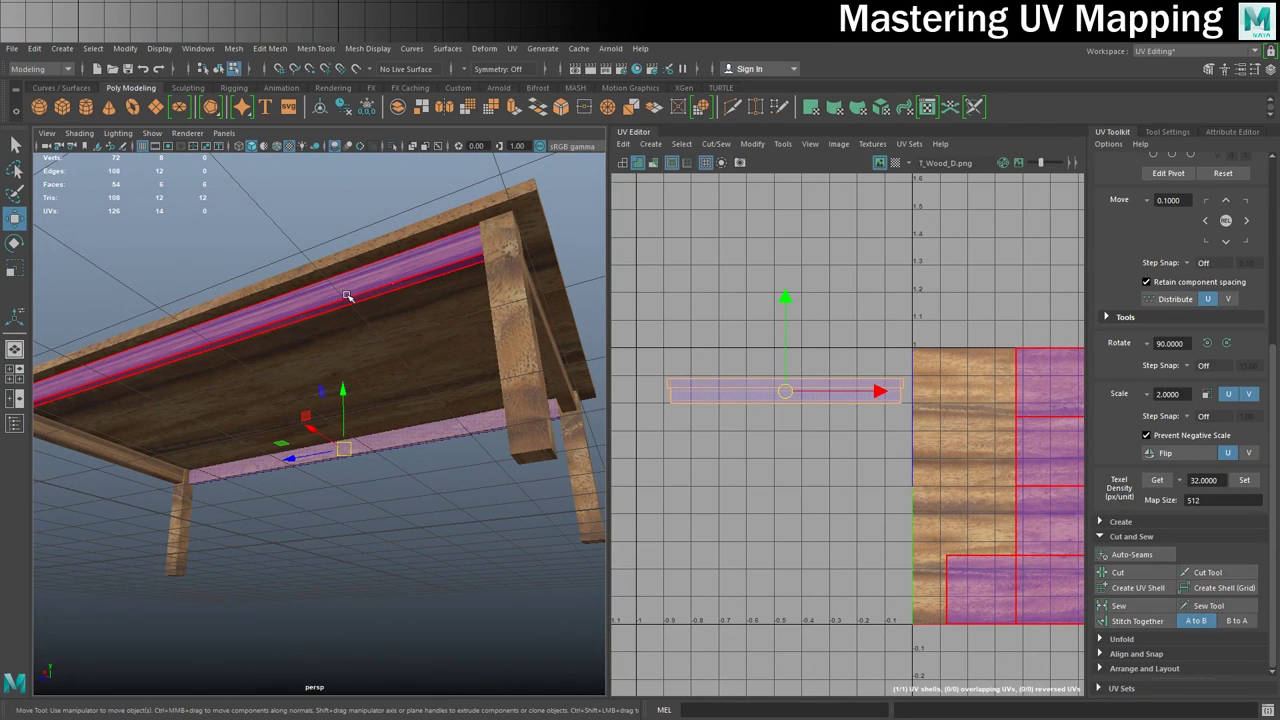
{"action": "left_click", "coordinate": [347, 297]}
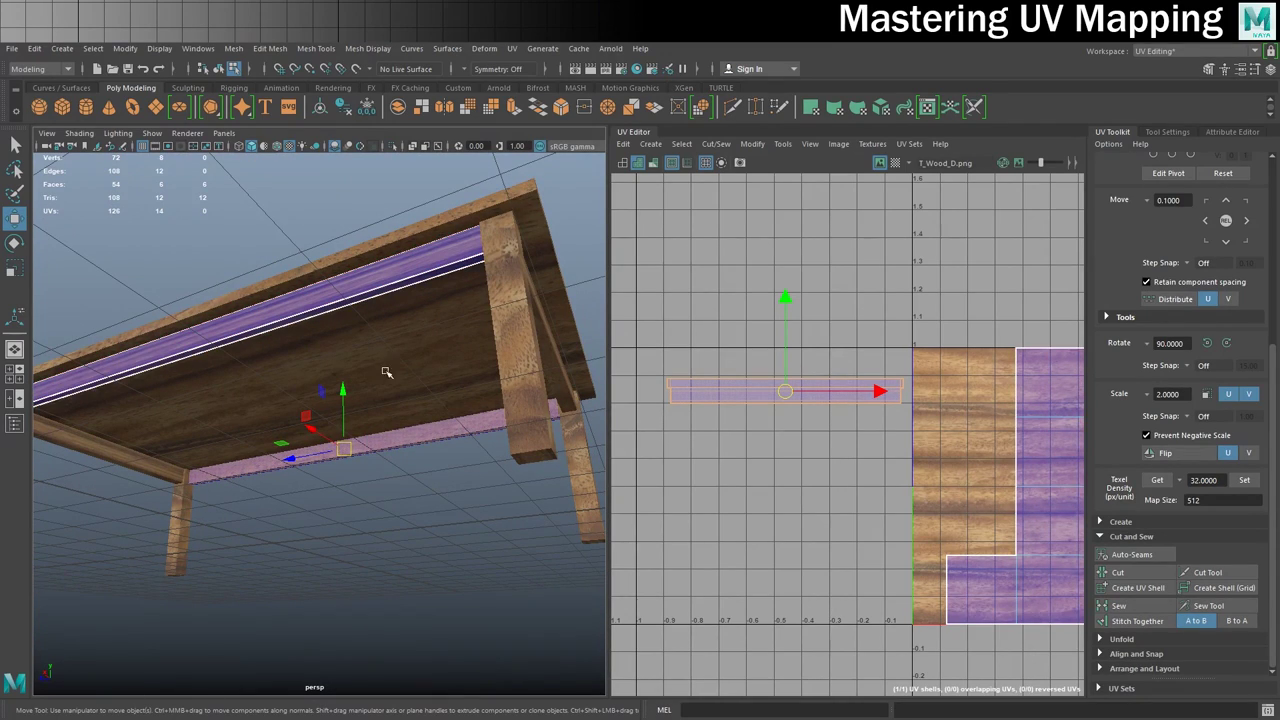
{"action": "left_click", "coordinate": [451, 437]}
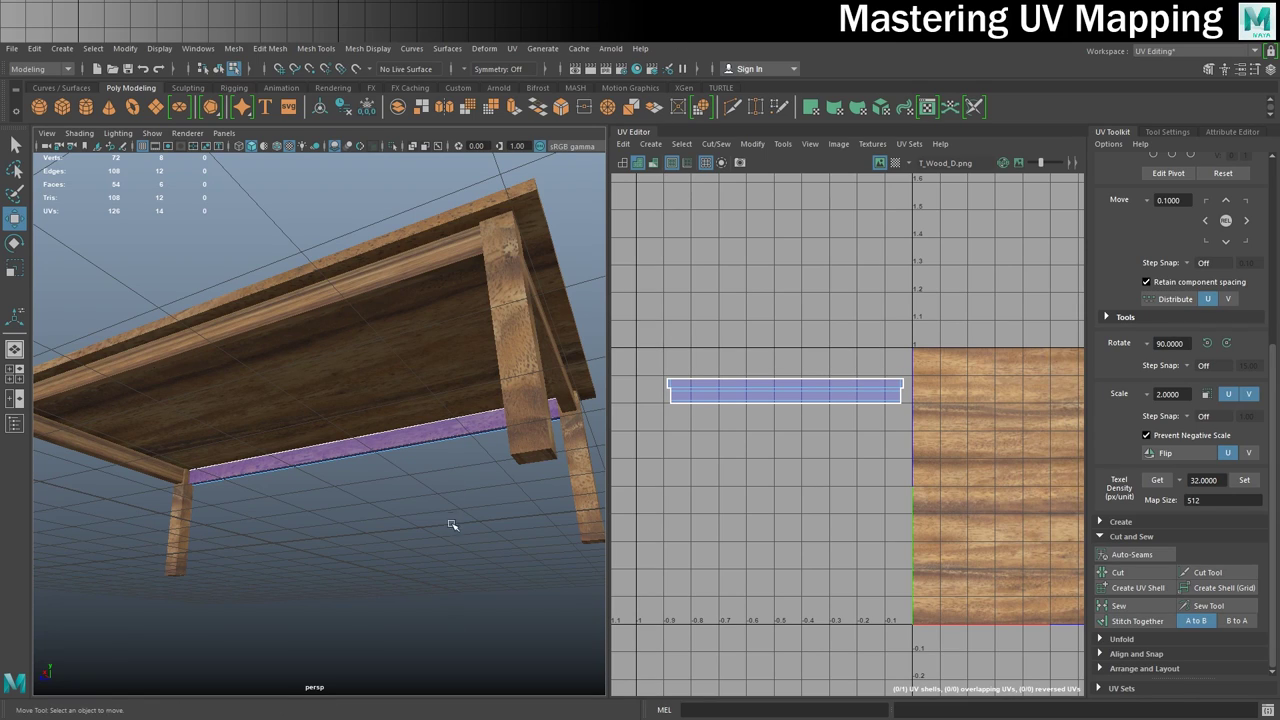
- Turn off the shaded UV shell display and select the remapped long apron board together with the opposite long board
{"action": "left_click", "coordinate": [466, 433]}
{"action": "left_click", "coordinate": [635, 163]}
{"action": "left_click", "coordinate": [622, 163]}
{"action": "left_click", "coordinate": [470, 428]}
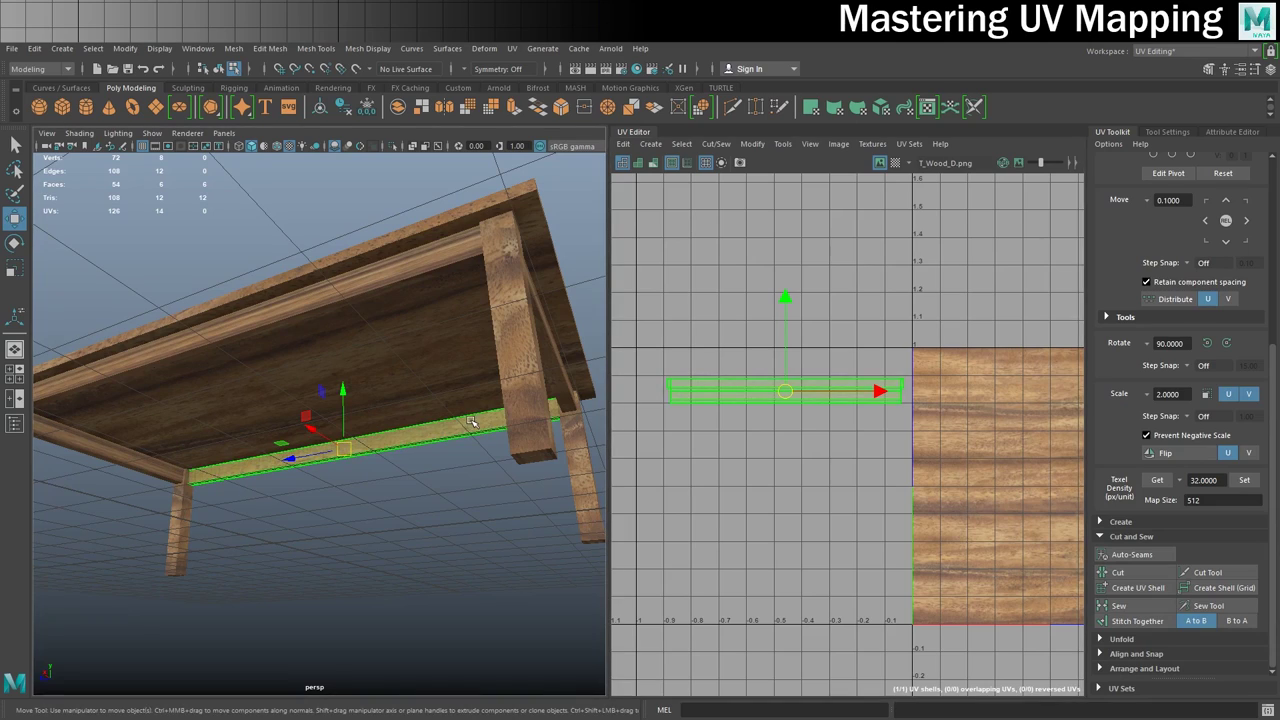
{"action": "double_click", "coordinate": [420, 263]}
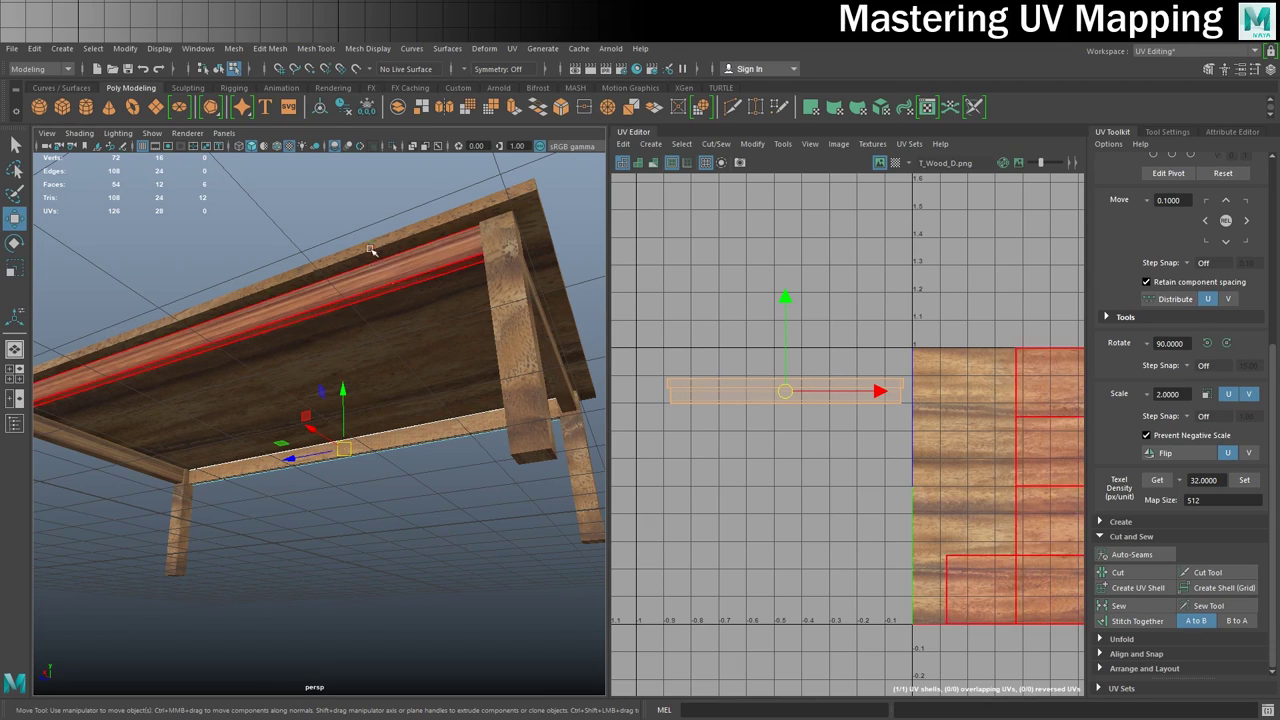
- Transfer all UV sets from the remapped long apron board to the opposite long board, using Component sample space
{"action": "left_click", "coordinate": [231, 49]}
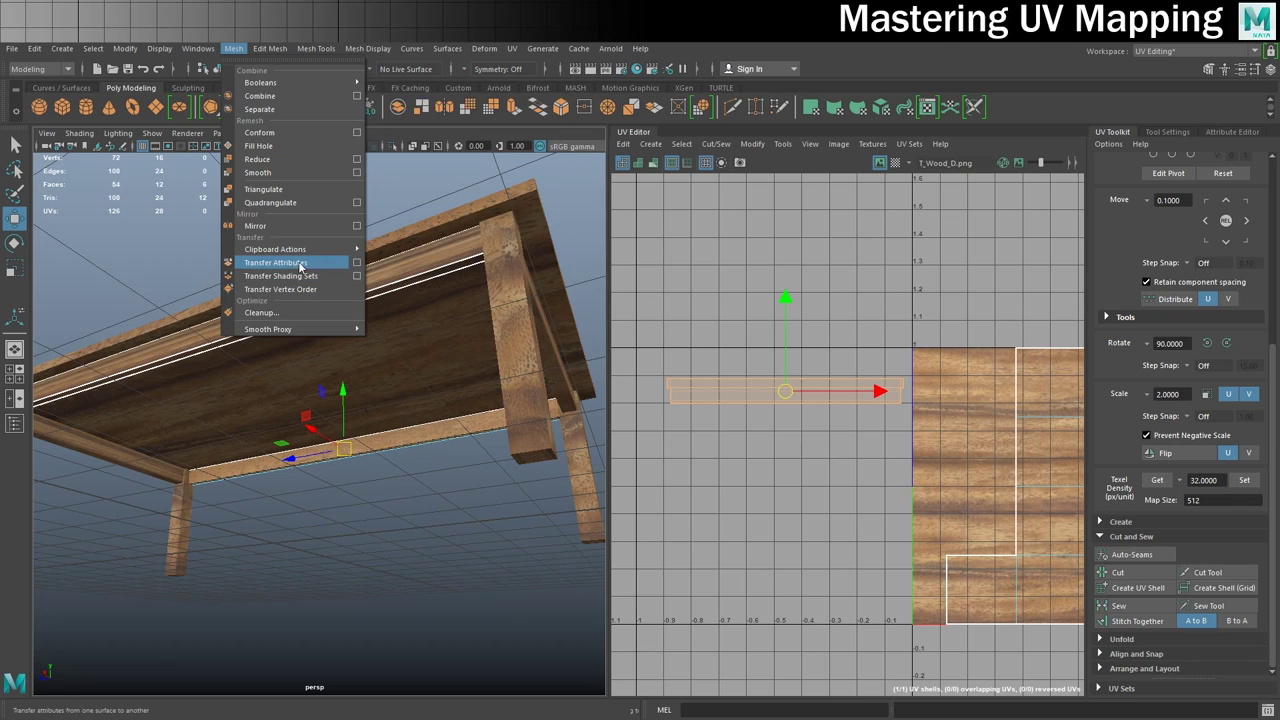
{"action": "left_click", "coordinate": [356, 262]}
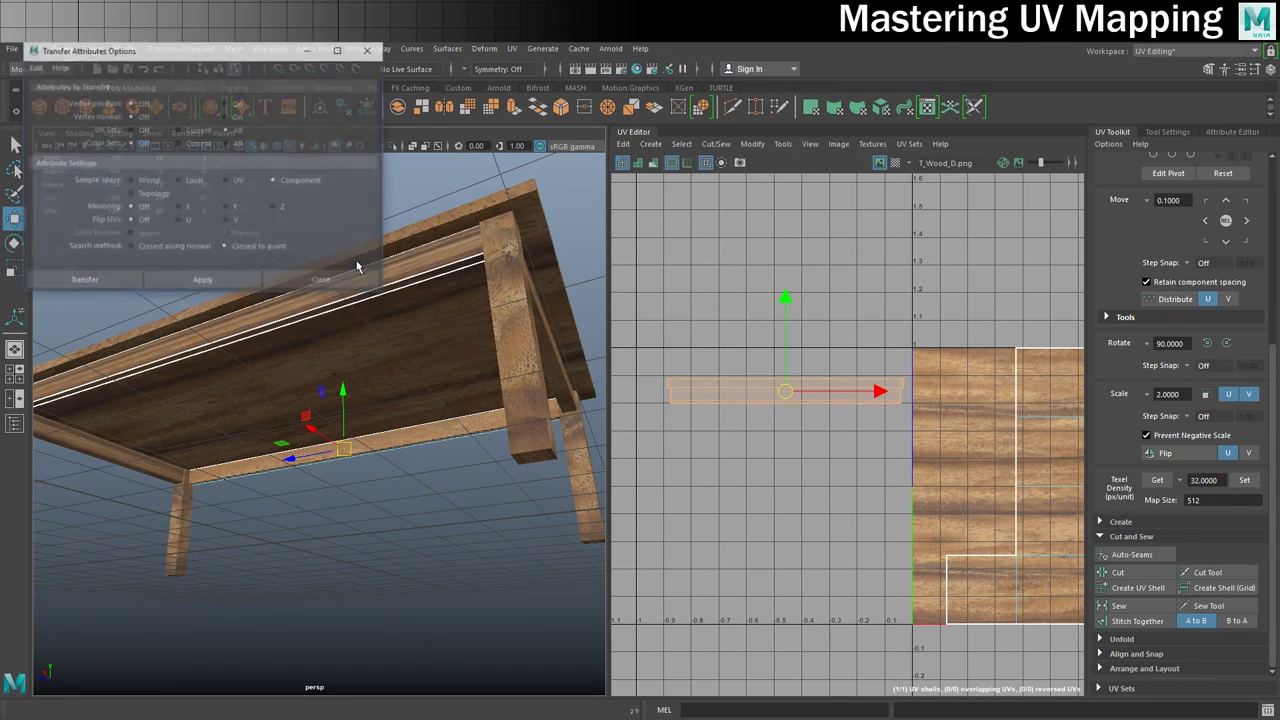
{"action": "left_click_drag", "start_coordinate": [256, 55], "coordinate": [733, 78]}
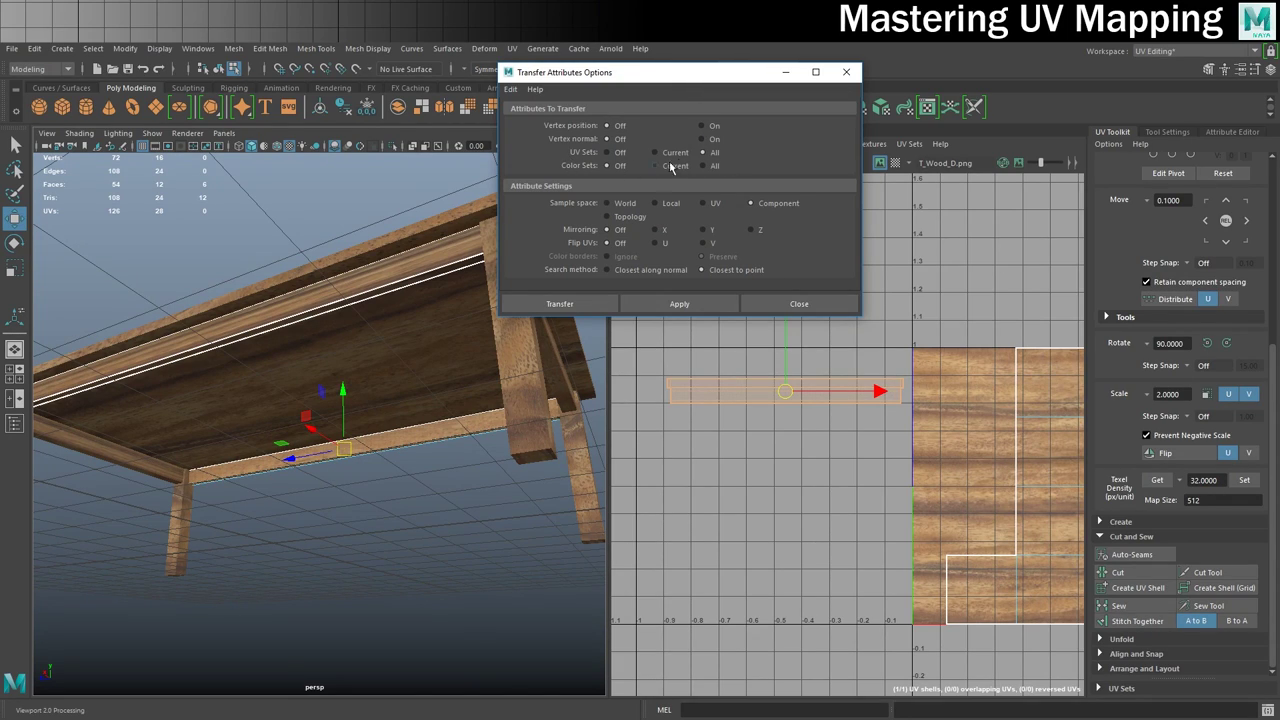
{"action": "left_click", "coordinate": [705, 153]}
{"action": "left_click", "coordinate": [667, 305]}
{"action": "left_click", "coordinate": [667, 305]}
{"action": "right_click_drag", "start_coordinate": [474, 424], "coordinate": [521, 326]}
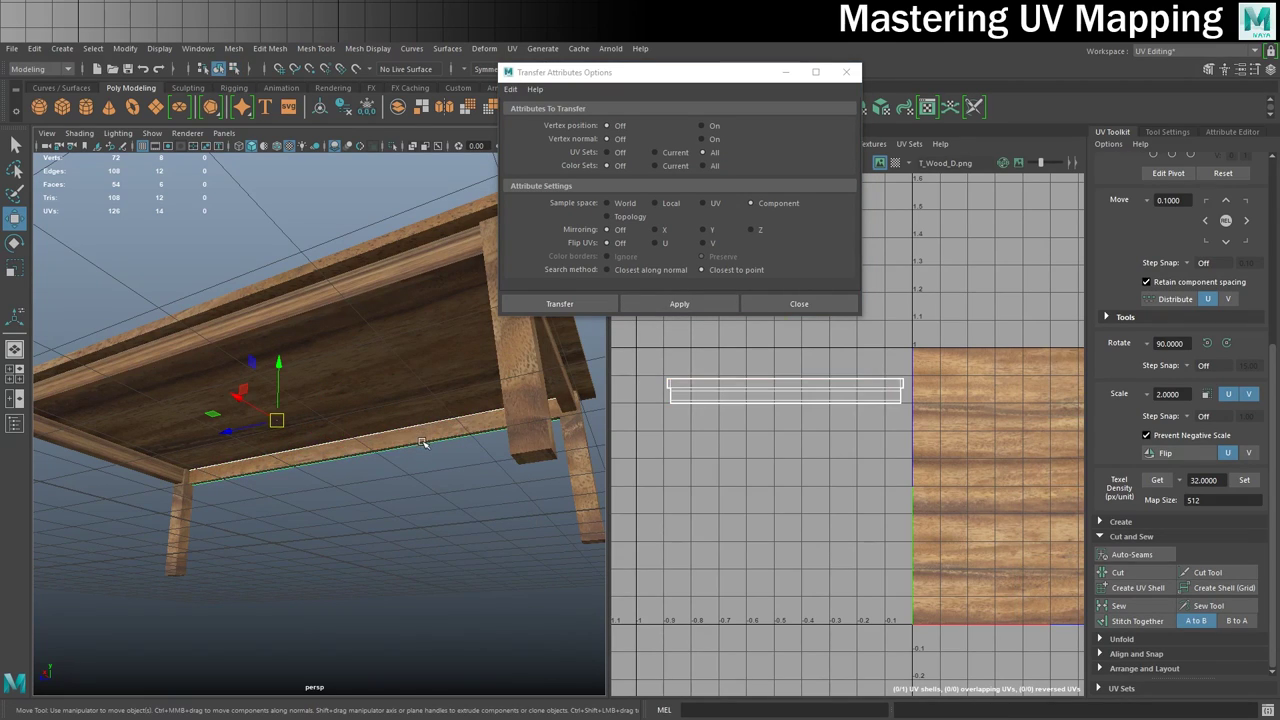
{"action": "left_click", "coordinate": [370, 286], "text": "shift"}
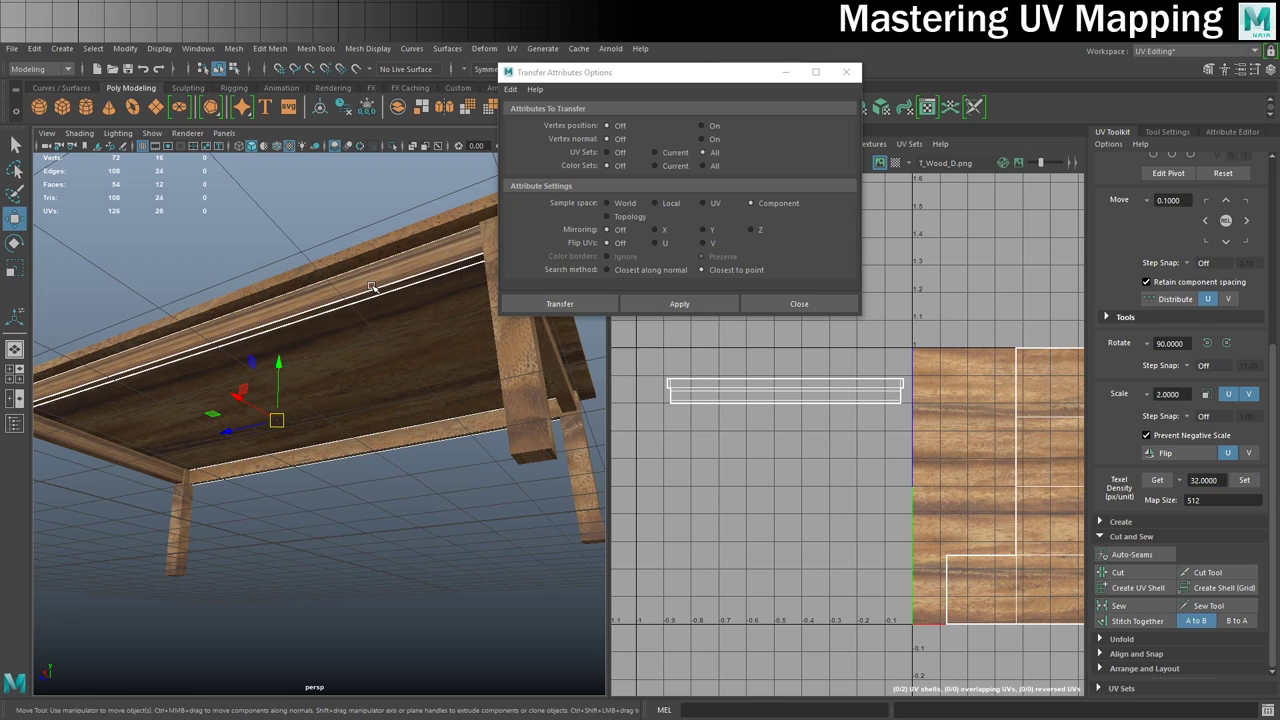
{"action": "left_click", "coordinate": [659, 302]}
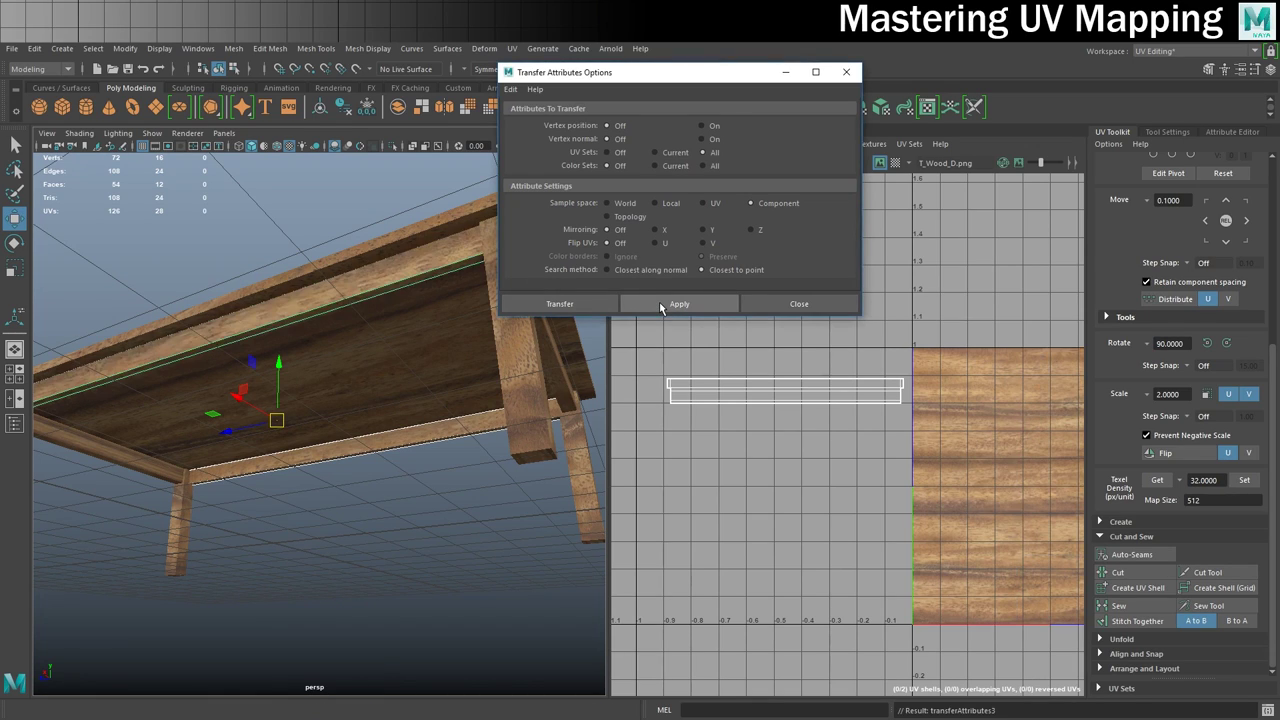
- Transfer all UV sets from the remapped long board to one of the short end apron boards
{"action": "left_click_drag", "start_coordinate": [306, 361], "coordinate": [357, 376], "text": "alt"}
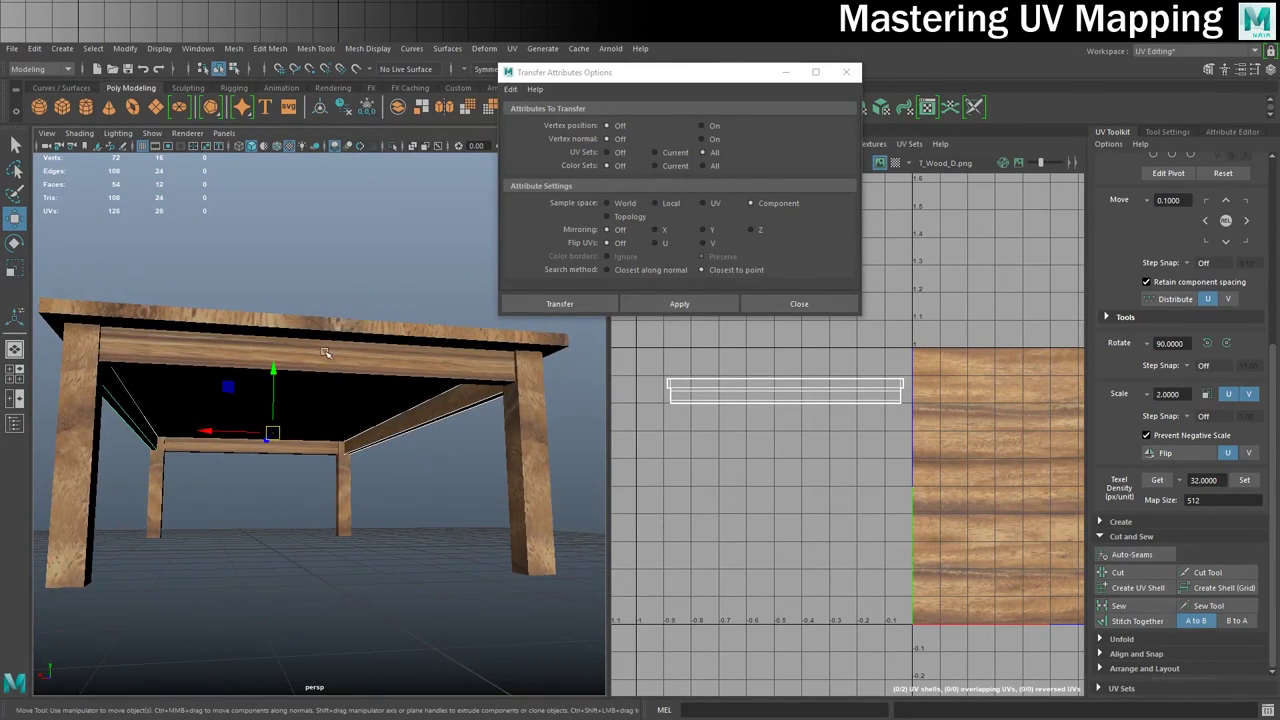
{"action": "left_click", "coordinate": [289, 454]}
{"action": "left_click_drag", "start_coordinate": [351, 434], "coordinate": [250, 408], "text": "alt"}
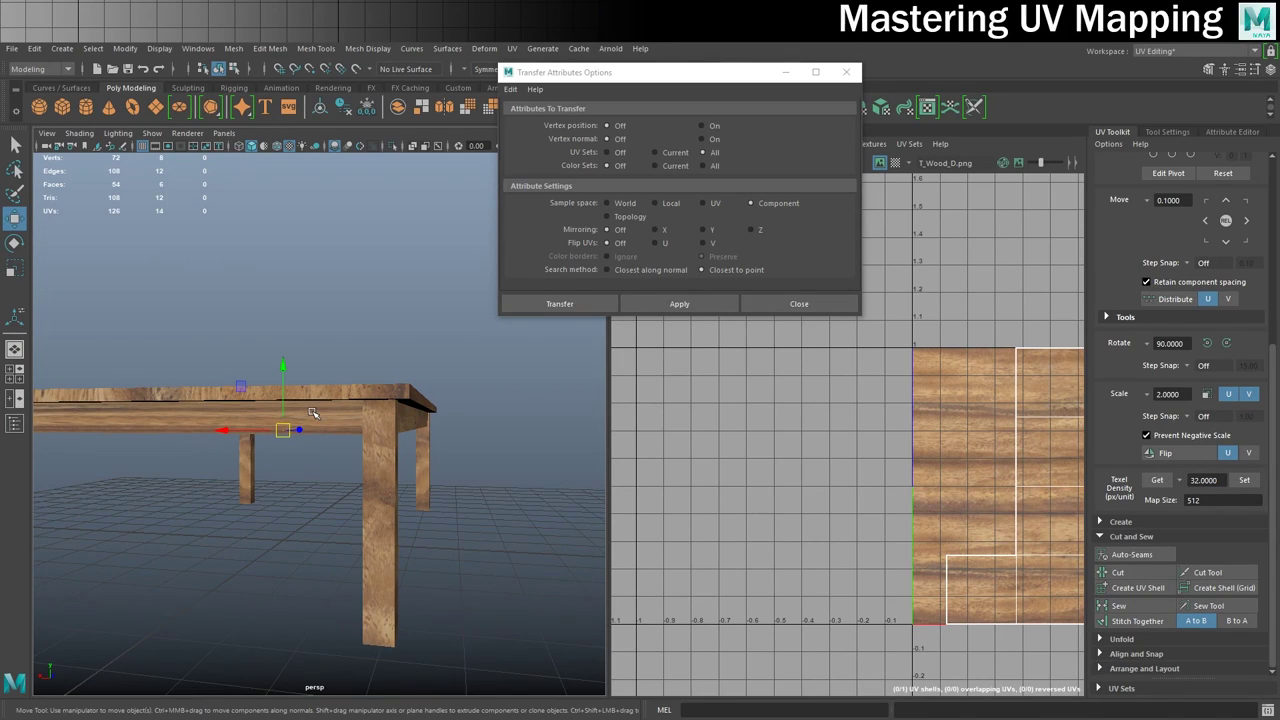
{"action": "left_click_drag", "start_coordinate": [175, 417], "coordinate": [298, 418], "text": "alt"}
{"action": "left_click", "coordinate": [356, 409]}
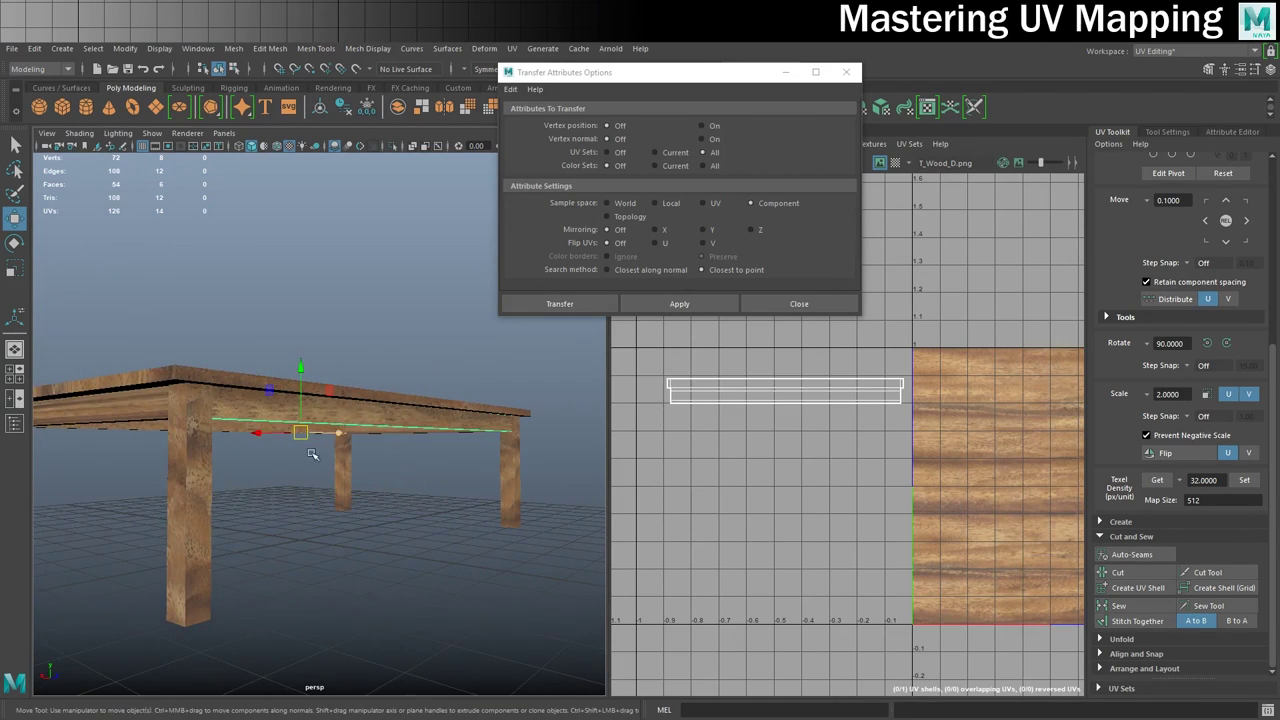
{"action": "left_click_drag", "start_coordinate": [217, 482], "coordinate": [257, 486], "text": "alt"}
{"action": "left_click", "coordinate": [148, 425], "text": "shift"}
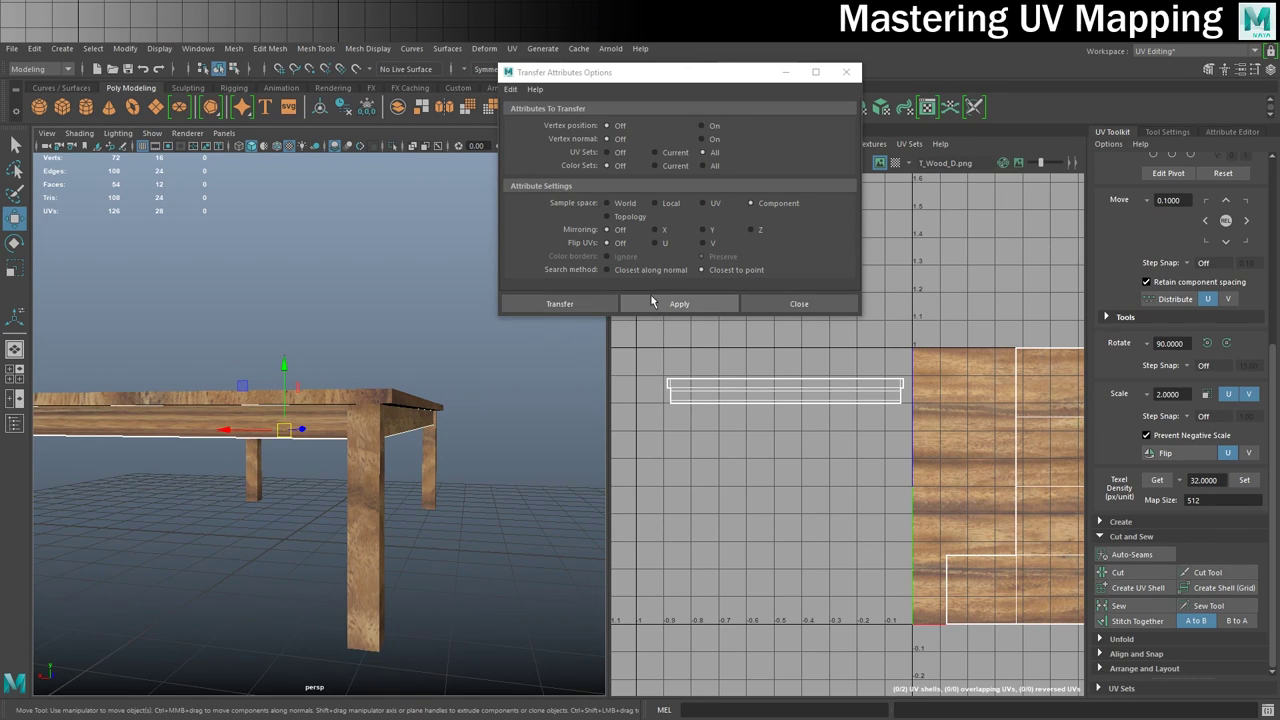
{"action": "left_click", "coordinate": [655, 298]}
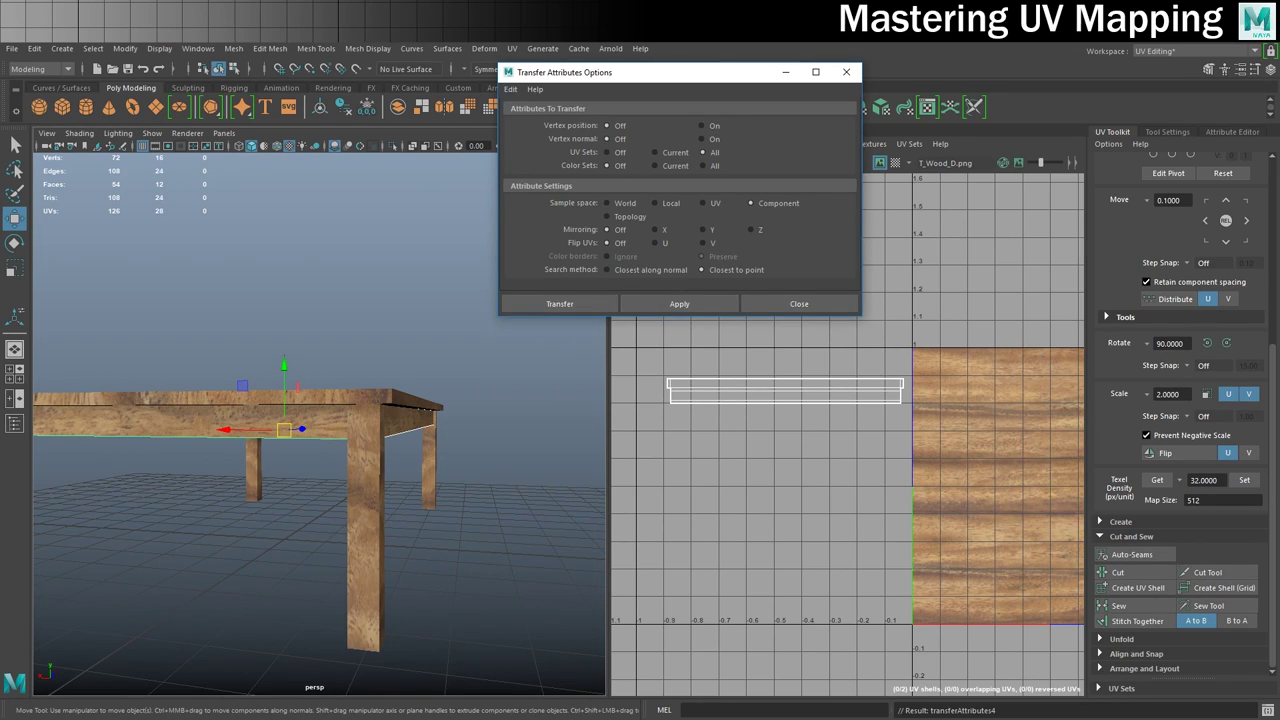
- Select the short end apron board alone and display the checker map on it to inspect its texture stretching
{"action": "left_click", "coordinate": [106, 423]}
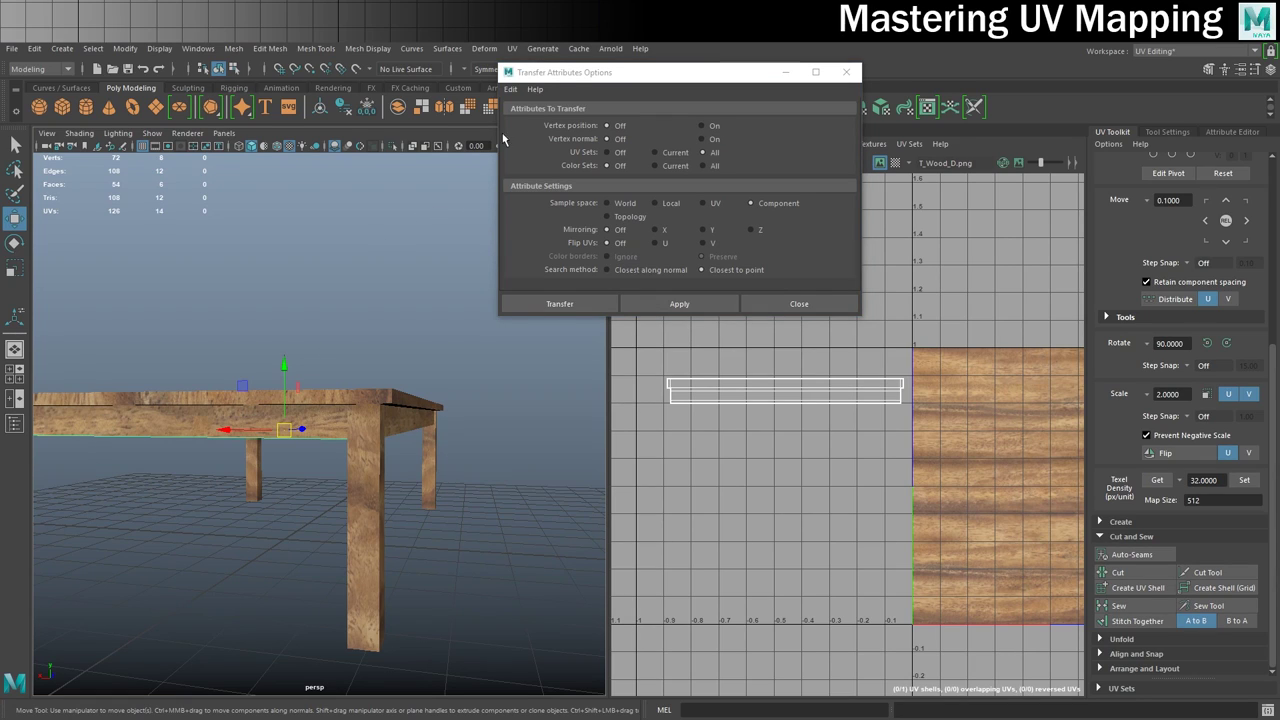
{"action": "left_click_drag", "start_coordinate": [652, 72], "coordinate": [295, 67]}
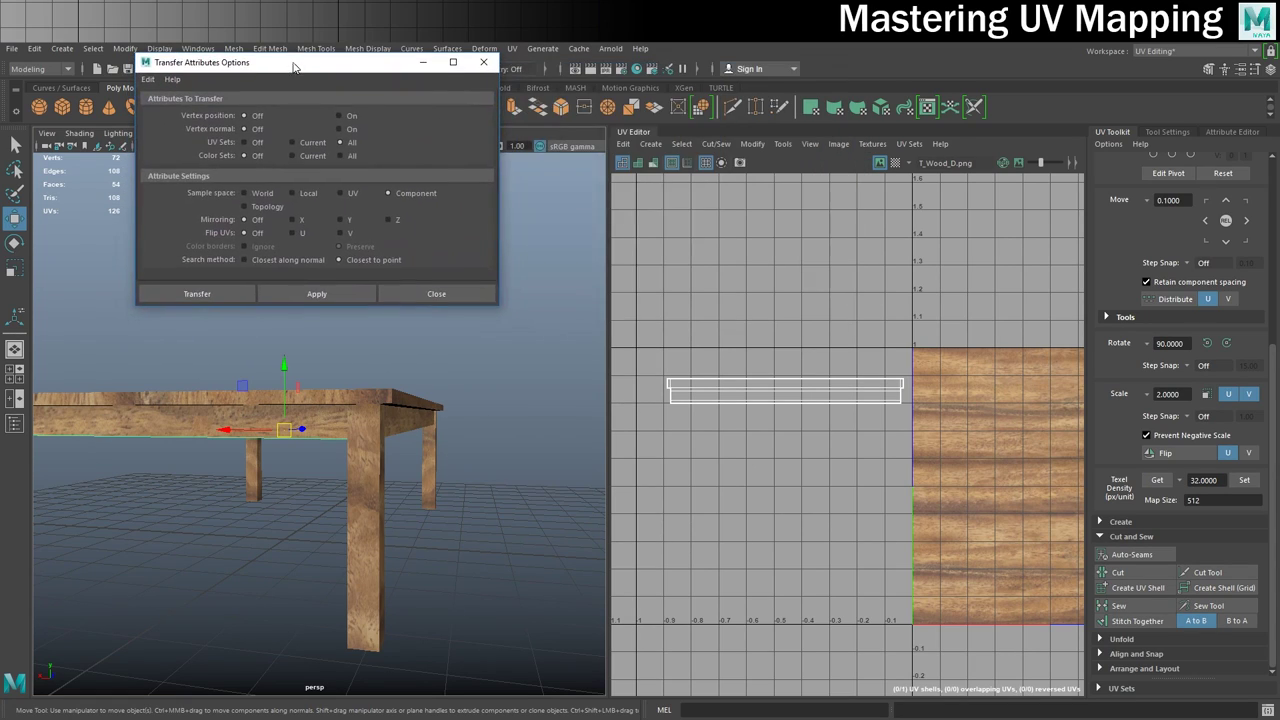
{"action": "left_click", "coordinate": [896, 162]}
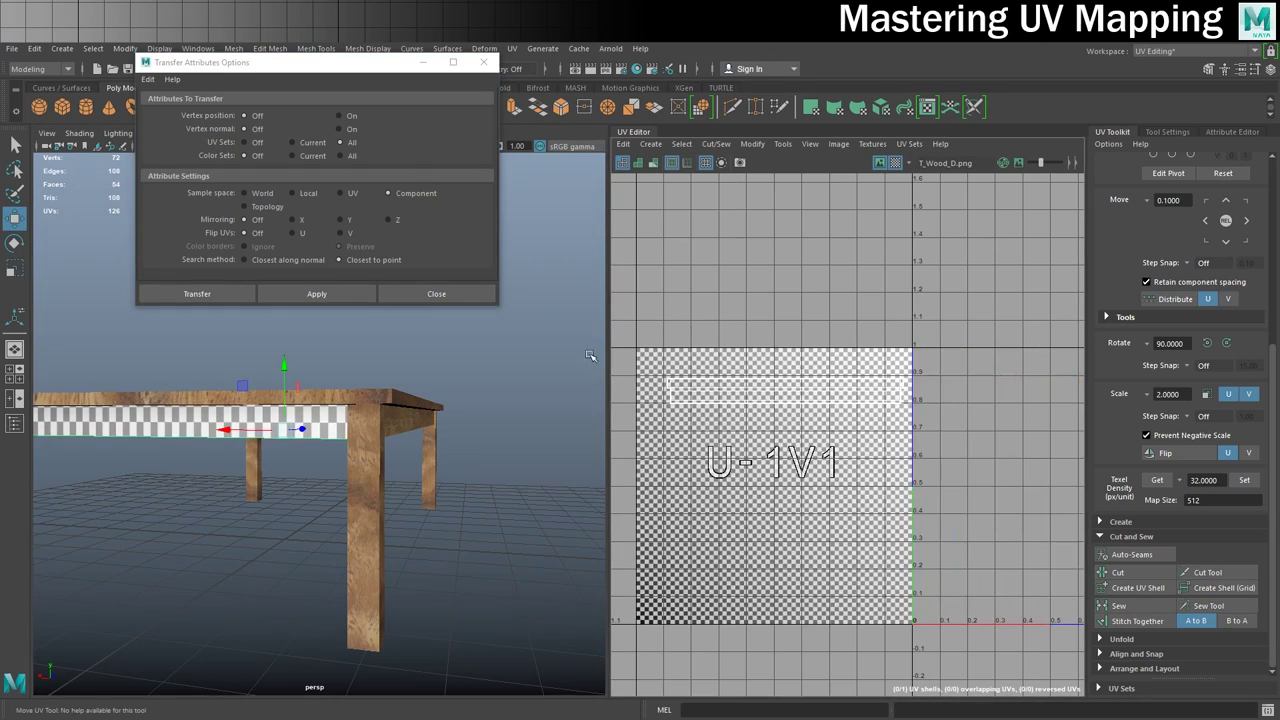
{"action": "scroll", "coordinate": [259, 452], "scroll_direction": "up", "scroll_amount": 5}
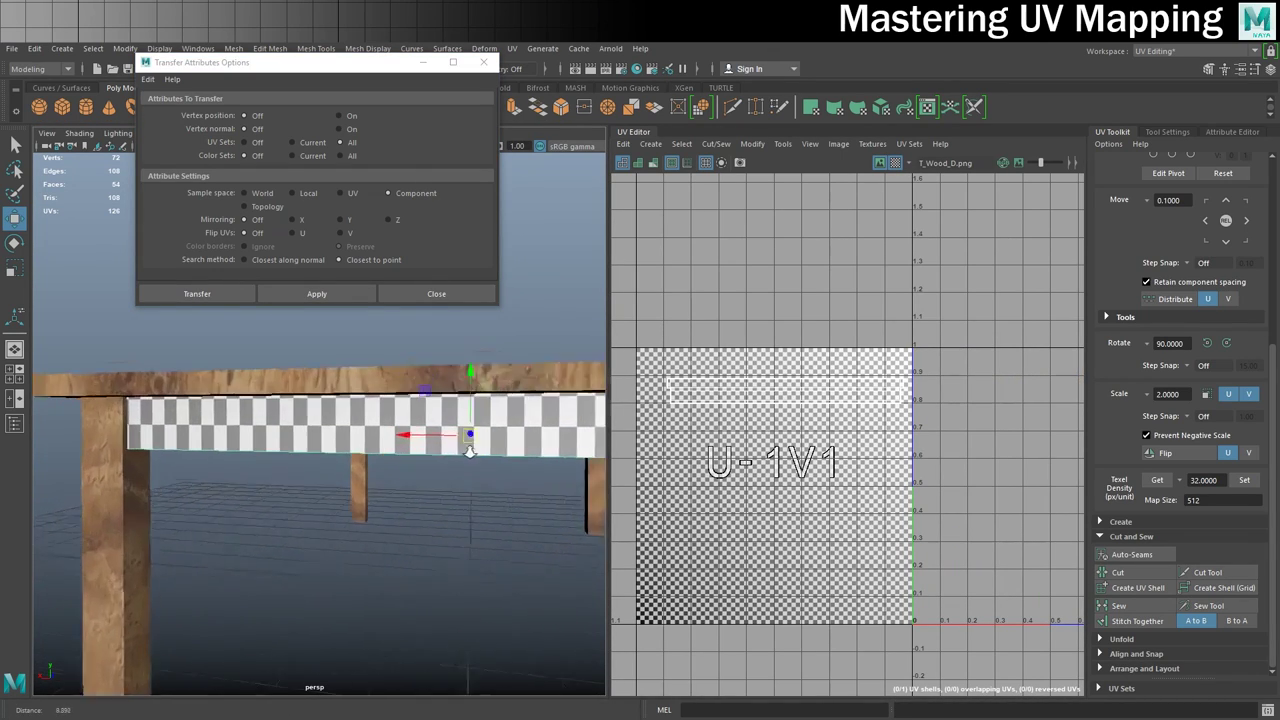
{"action": "middle_click_drag", "start_coordinate": [441, 447], "coordinate": [399, 446], "text": "alt"}
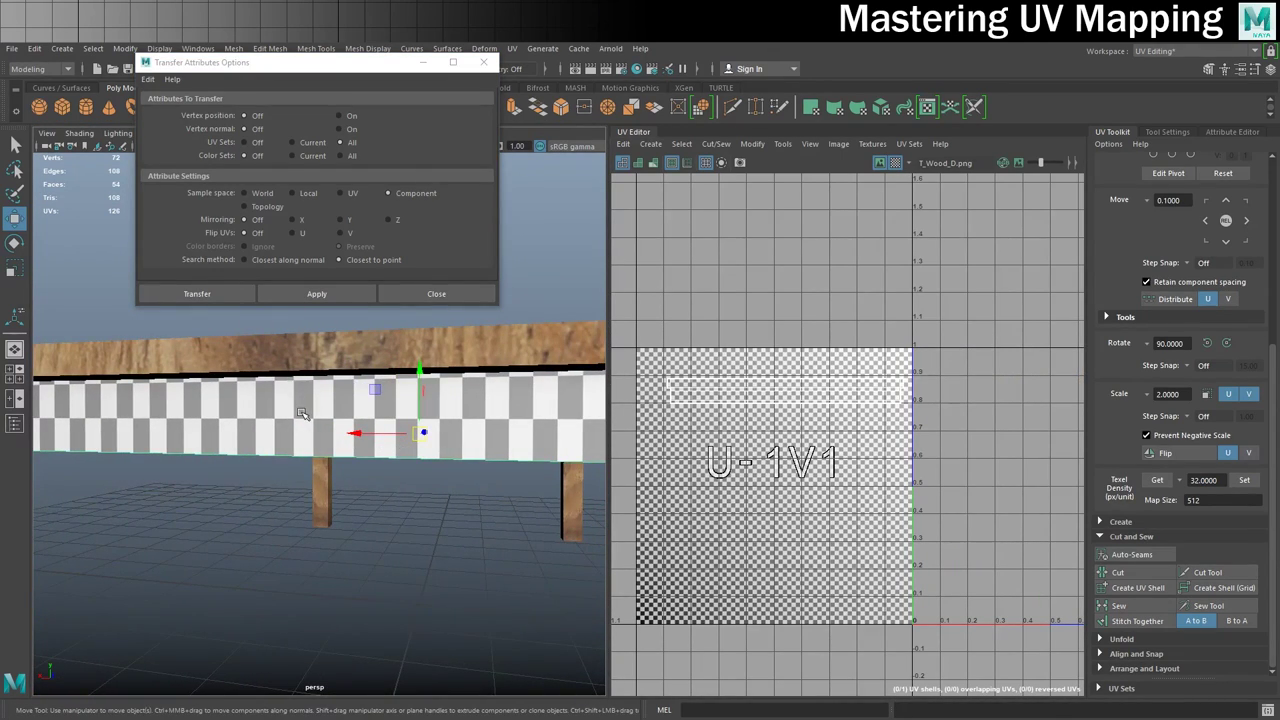
- Scale the short board's UV shell in U to about half its width, and restore the wood texture display
{"action": "right_click_drag", "start_coordinate": [810, 405], "coordinate": [776, 394]}
{"action": "left_click", "coordinate": [790, 397]}
{"action": "key", "text": "r"}
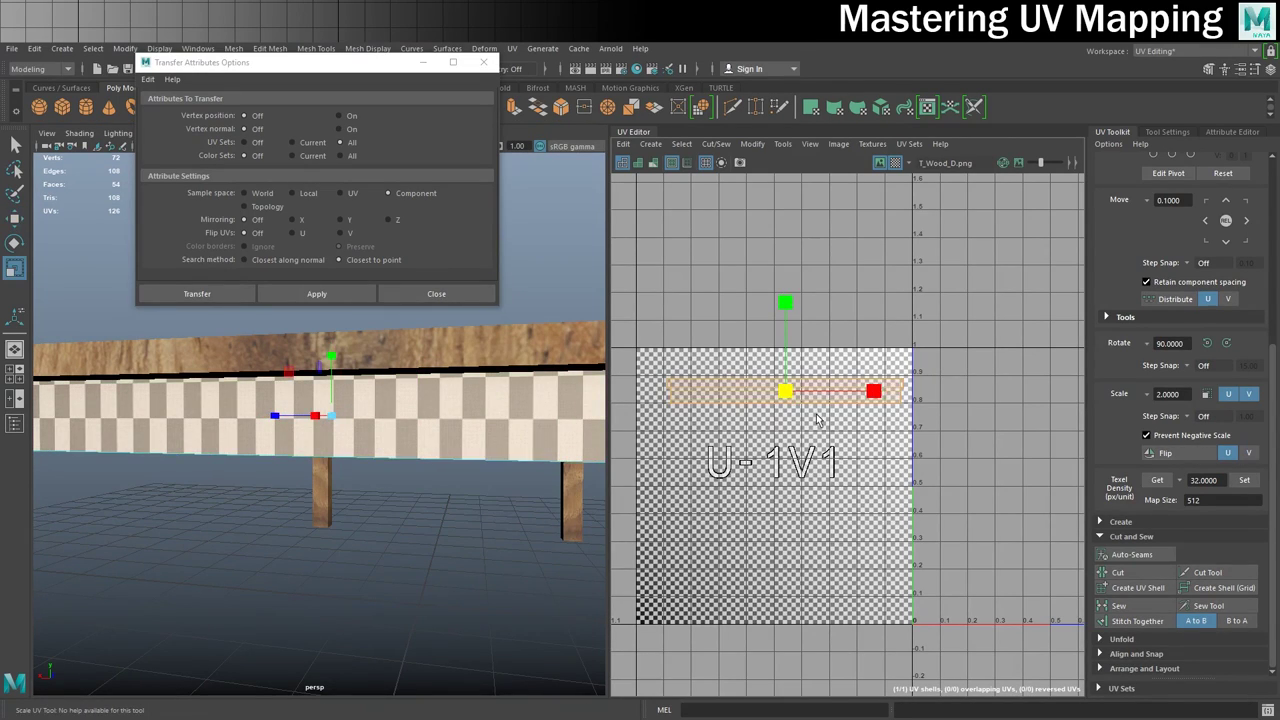
{"action": "left_click_drag", "start_coordinate": [877, 392], "coordinate": [828, 392]}
{"action": "left_click_drag", "start_coordinate": [294, 477], "coordinate": [307, 477], "text": "alt"}
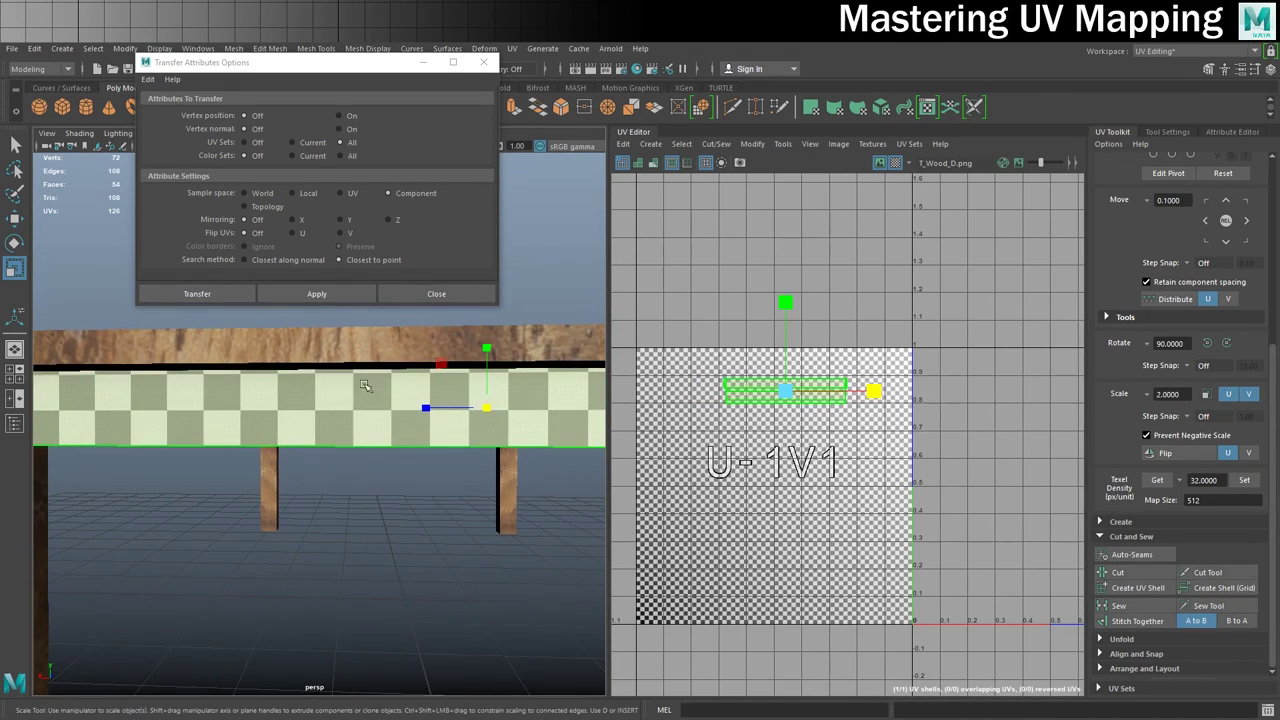
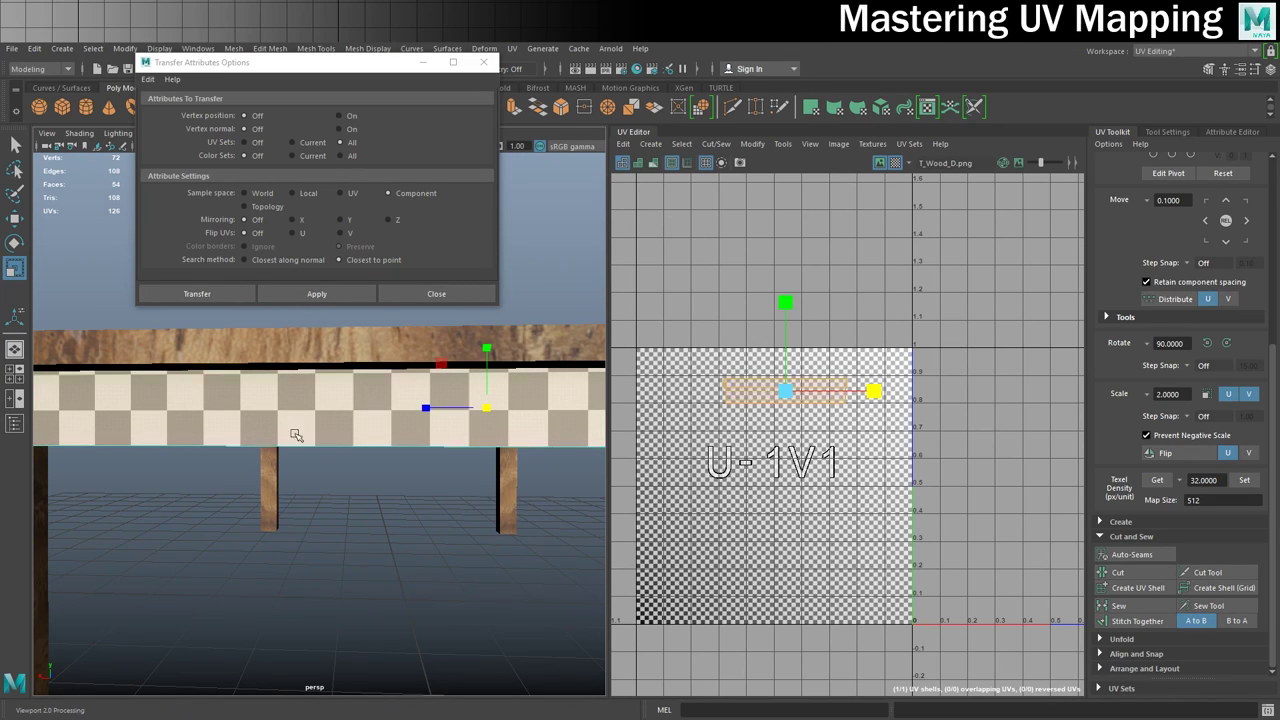
{"action": "scroll", "coordinate": [335, 373], "scroll_direction": "down", "scroll_amount": 3}
{"action": "left_click_drag", "start_coordinate": [457, 382], "coordinate": [405, 389], "text": "alt"}
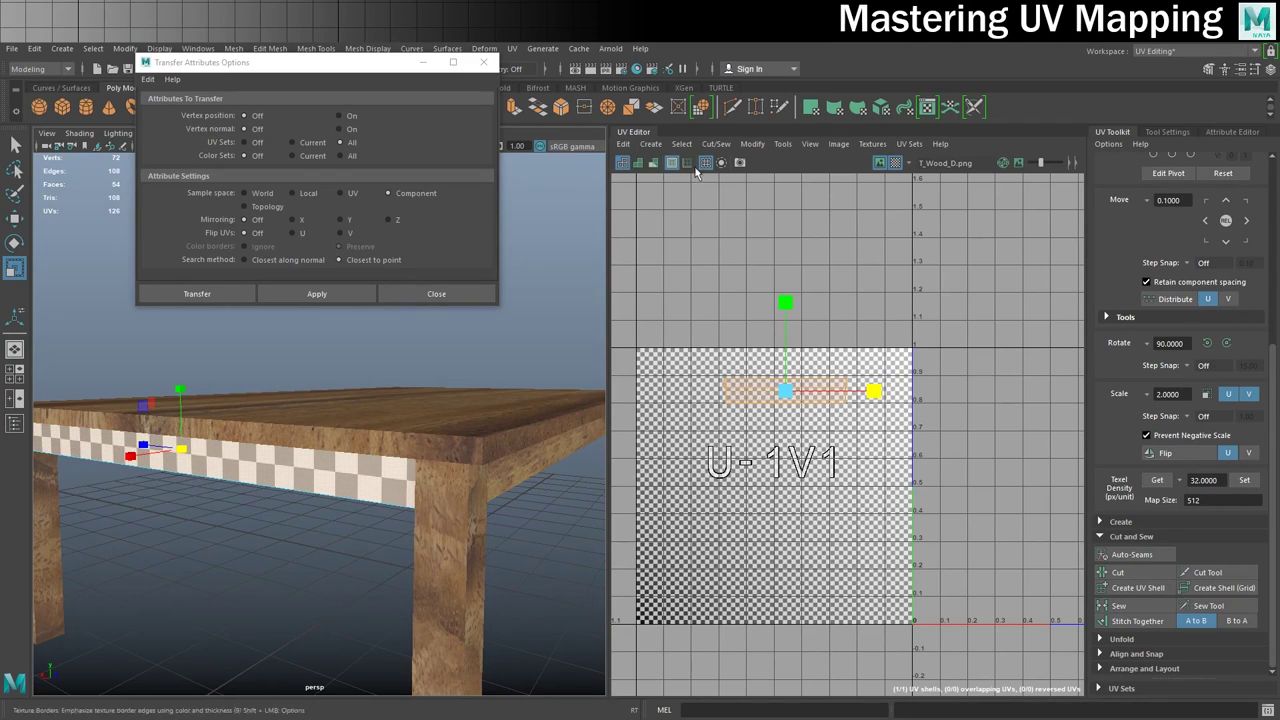
{"action": "left_click", "coordinate": [895, 162]}
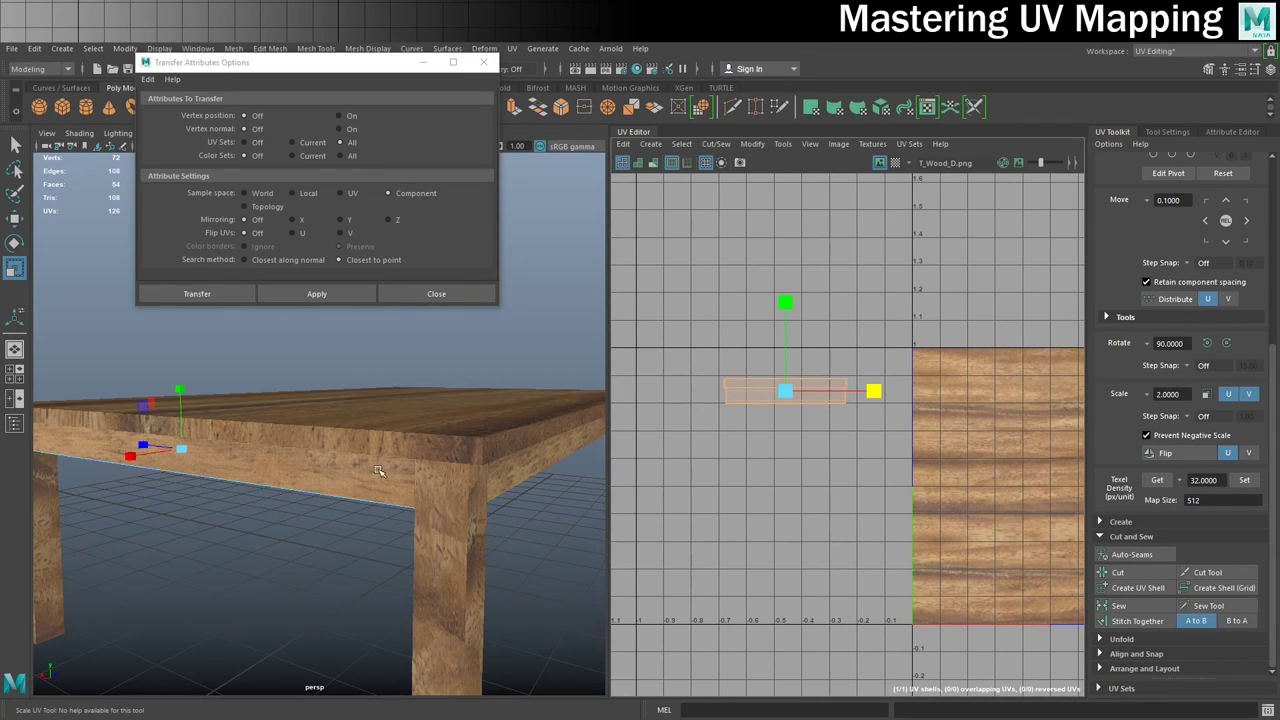
- Transfer the rescaled short board's UVs to the opposite short apron board and close the Transfer Attributes options
{"action": "right_click_drag", "start_coordinate": [355, 482], "coordinate": [411, 329]}
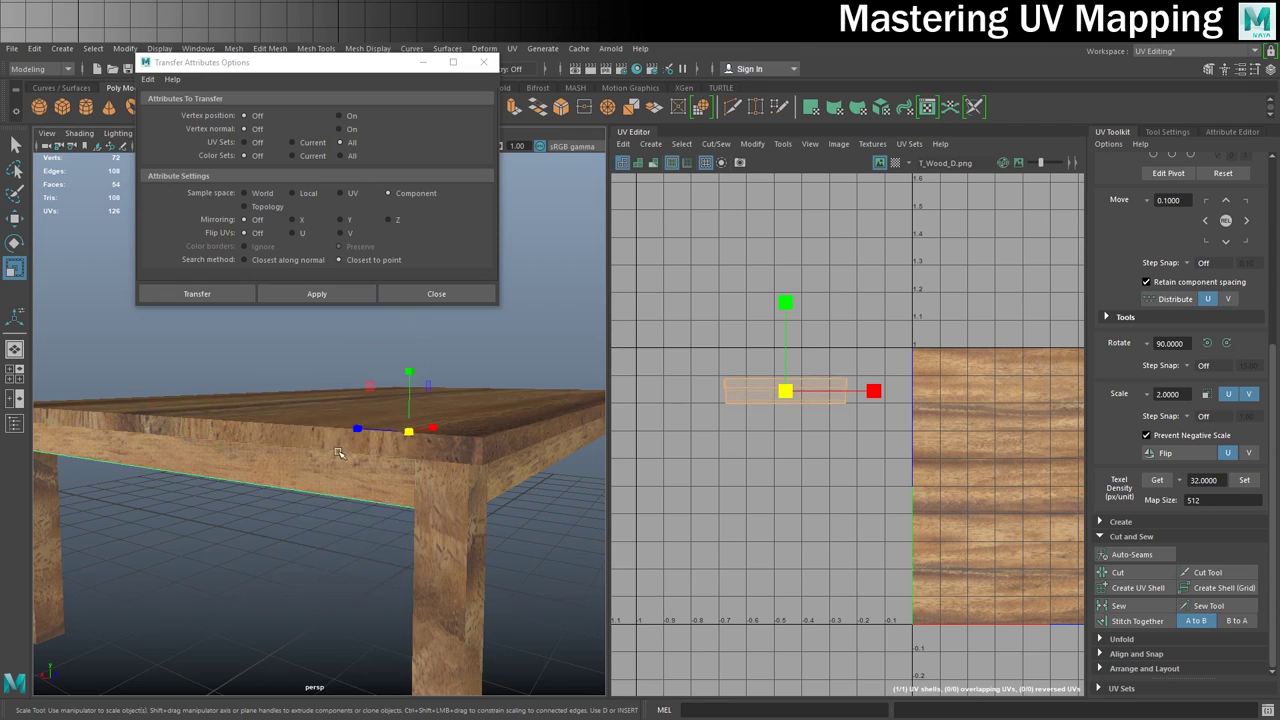
{"action": "left_click_drag", "start_coordinate": [472, 462], "coordinate": [269, 452], "text": "alt"}
{"action": "scroll", "coordinate": [296, 462], "scroll_direction": "down", "scroll_amount": 5}
{"action": "left_click", "coordinate": [421, 438]}
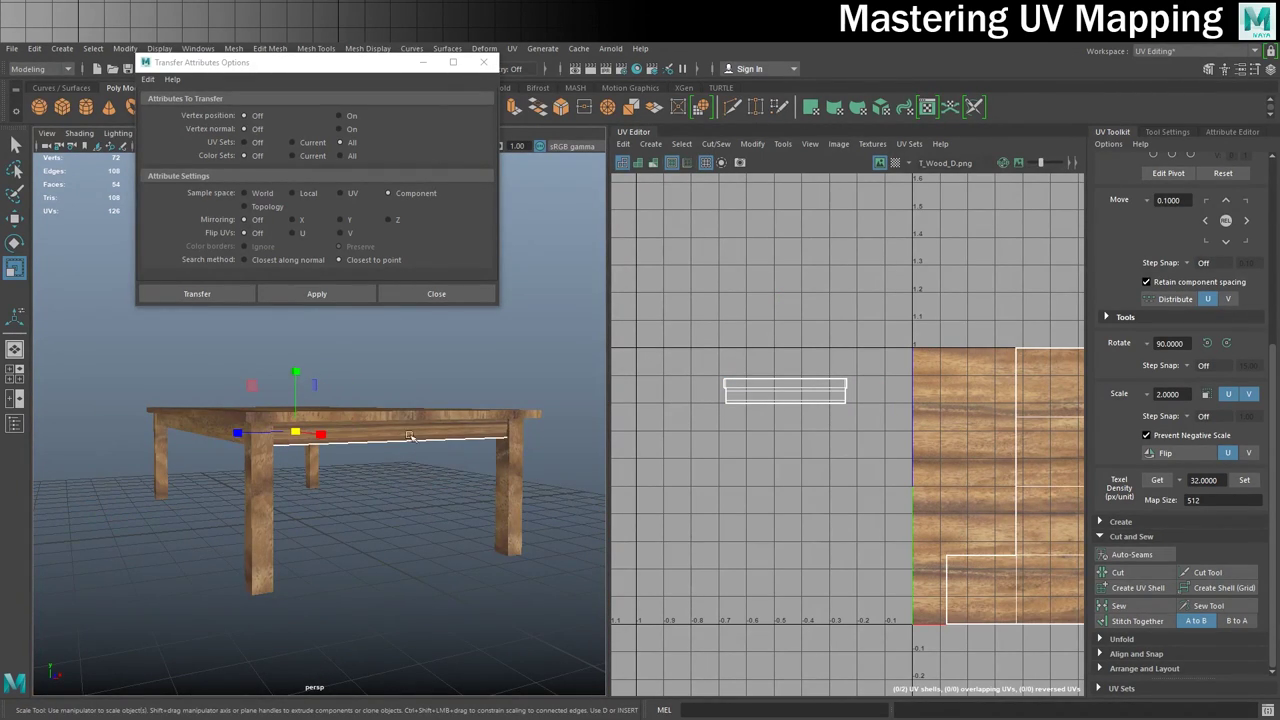
{"action": "left_click", "coordinate": [330, 294]}
{"action": "left_click_drag", "start_coordinate": [355, 384], "coordinate": [313, 425], "text": "alt"}
{"action": "left_click_drag", "start_coordinate": [213, 444], "coordinate": [331, 451], "text": "alt"}
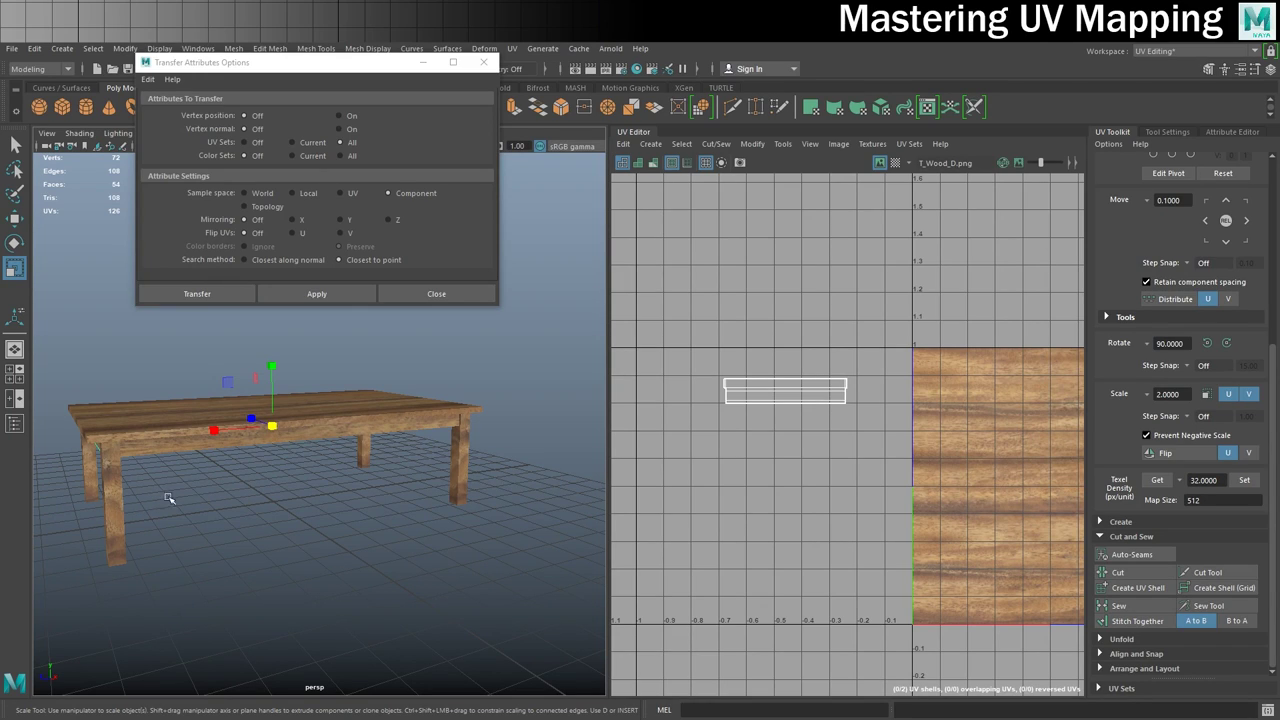
{"action": "left_click", "coordinate": [436, 293]}
- Select a corner table leg, frame it closely, and select two opposite side faces along its length
{"action": "left_click", "coordinate": [118, 515]}
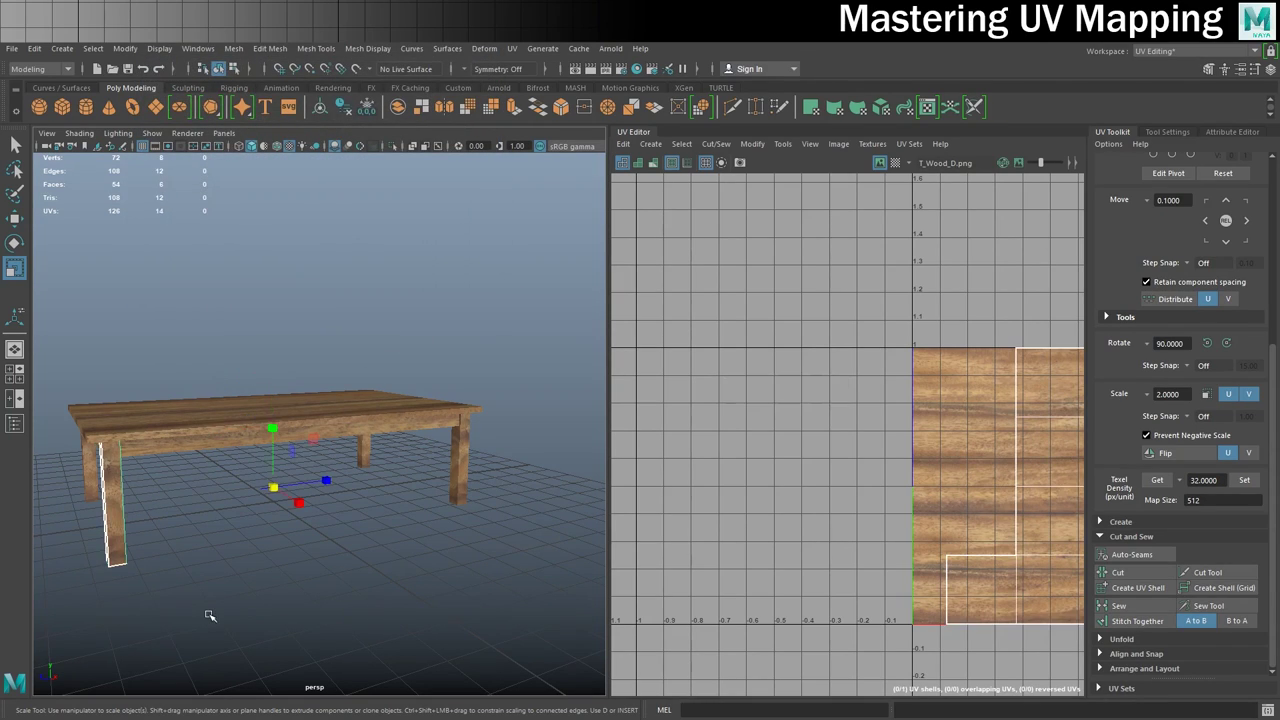
{"action": "scroll", "coordinate": [1027, 350], "scroll_direction": "down", "scroll_amount": 2}
{"action": "middle_click_drag", "start_coordinate": [1031, 366], "coordinate": [869, 356], "text": "alt"}
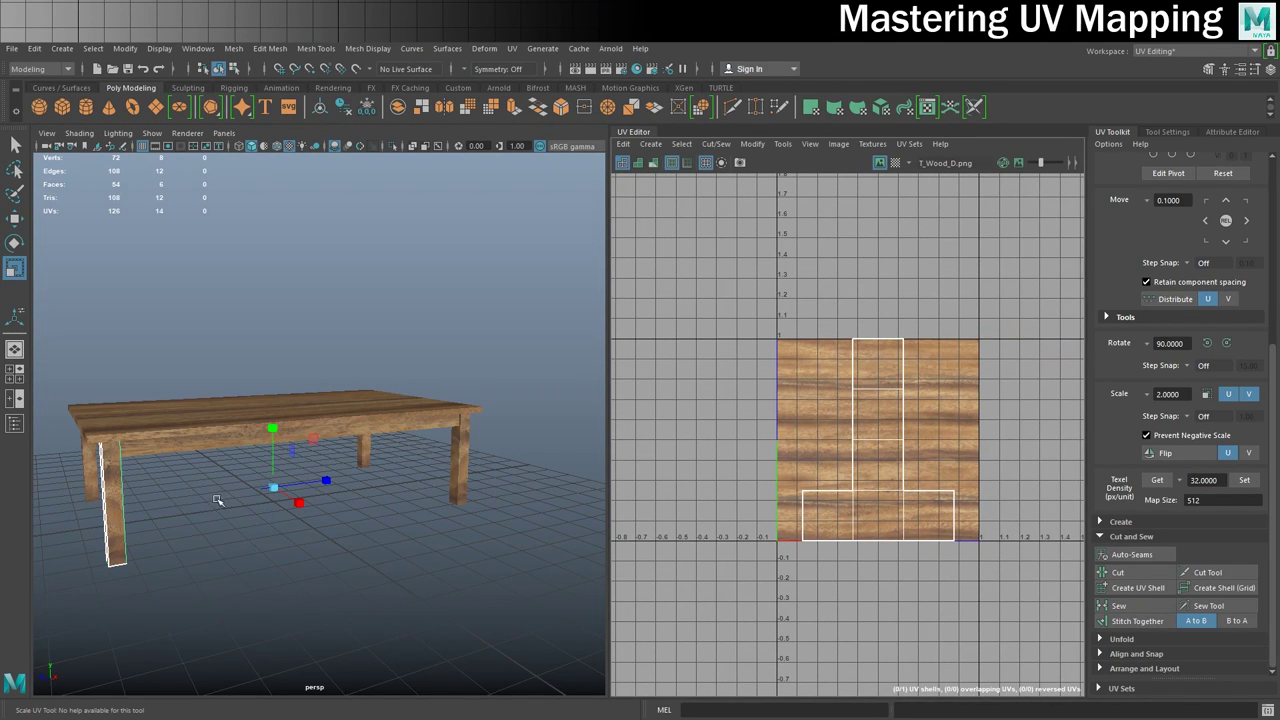
{"action": "key", "text": "f"}
{"action": "right_click_drag", "start_coordinate": [129, 452], "coordinate": [311, 462], "text": "alt"}
{"action": "left_click_drag", "start_coordinate": [333, 440], "coordinate": [305, 434], "text": "alt"}
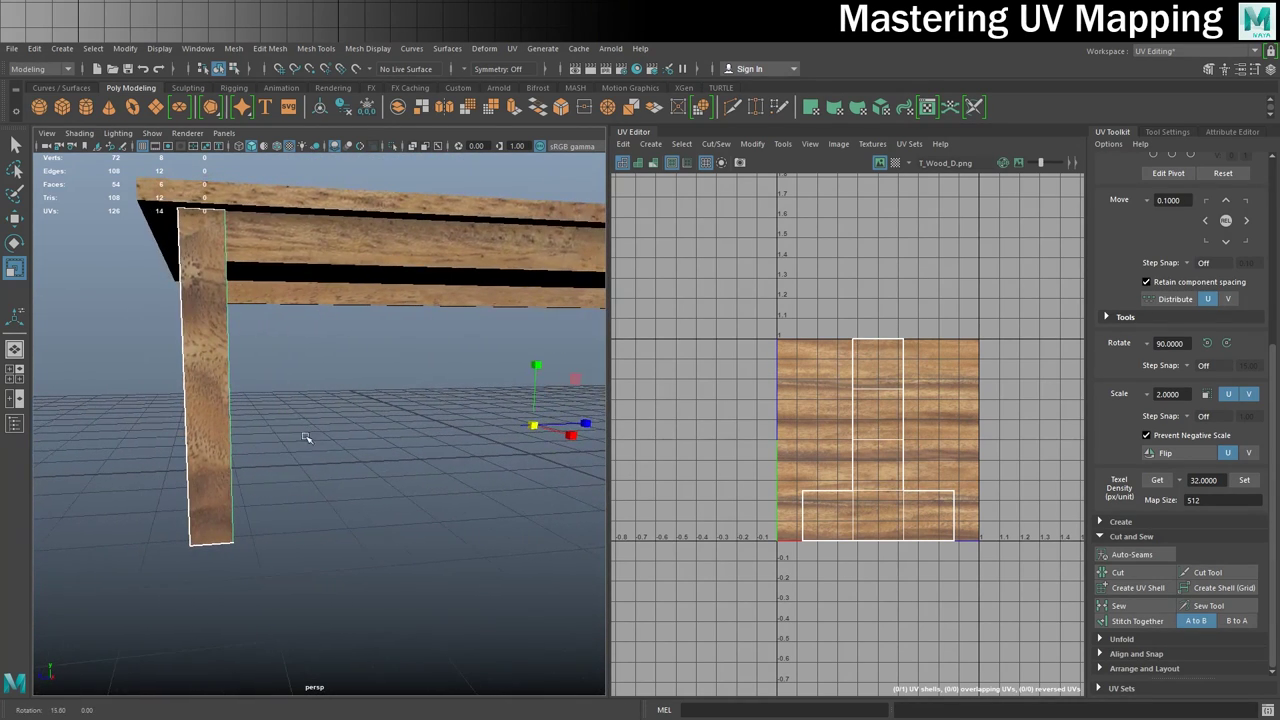
{"action": "right_click_drag", "start_coordinate": [216, 349], "coordinate": [217, 386]}
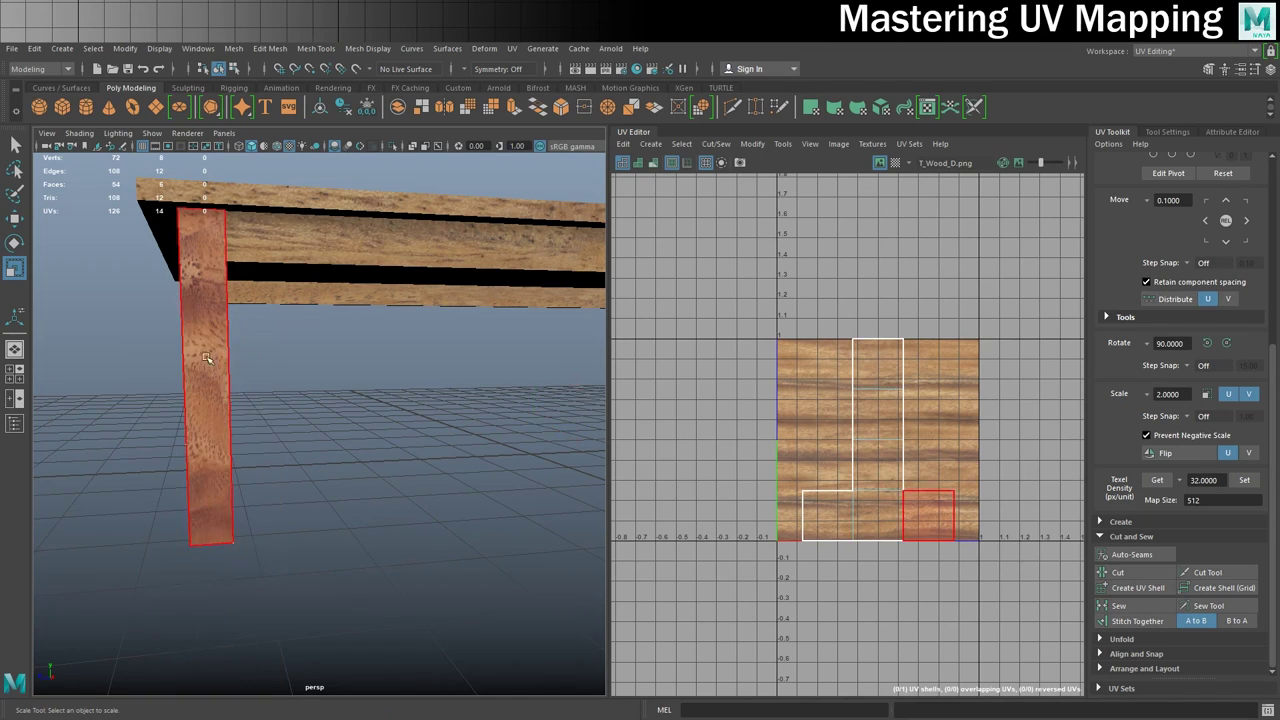
{"action": "left_click", "coordinate": [212, 440]}
{"action": "left_click_drag", "start_coordinate": [212, 440], "coordinate": [300, 455], "text": "alt"}
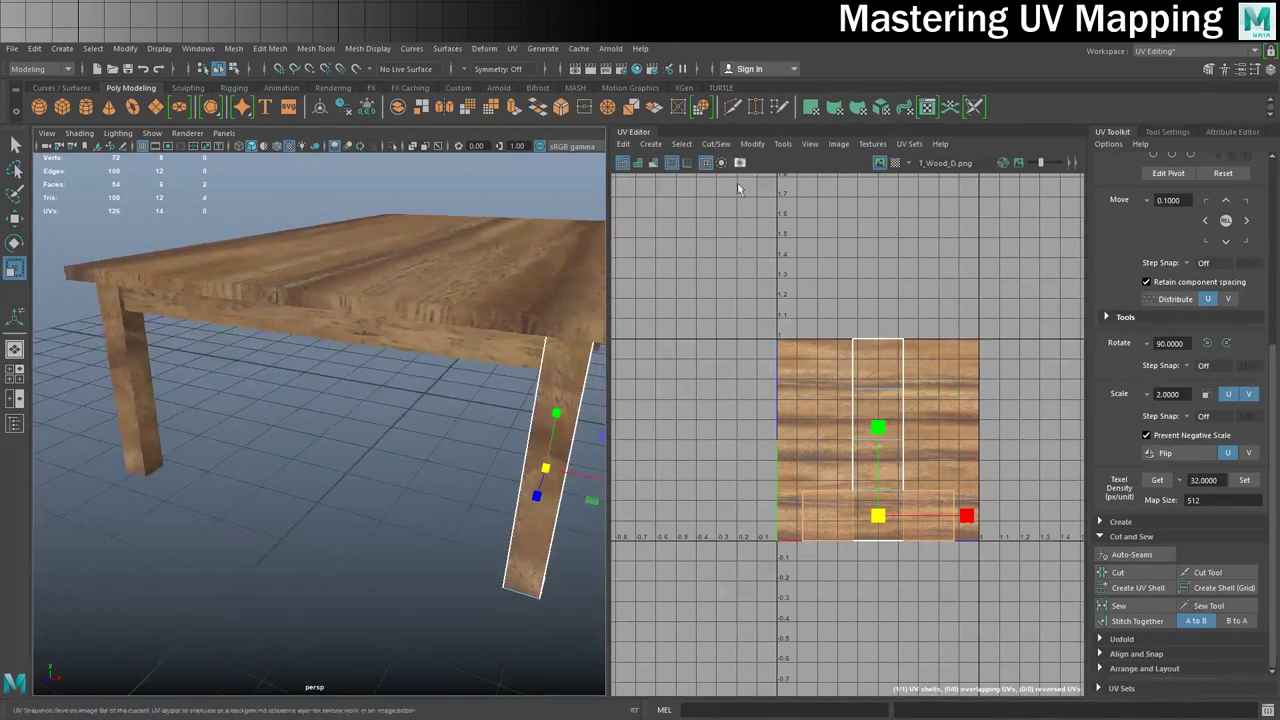
- Planar-map the two leg faces from the X axis with the image ratio kept, and move their shell toward the tile's U=0 edge
{"action": "left_click", "coordinate": [513, 49]}
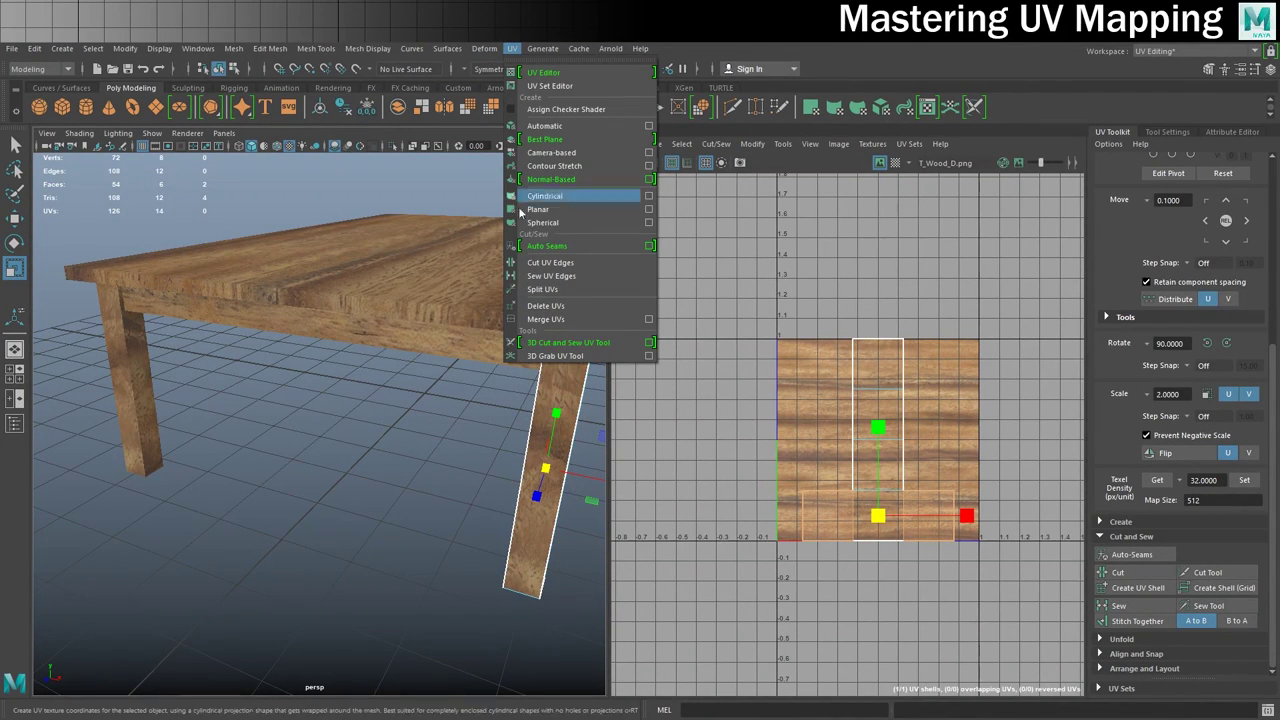
{"action": "left_click", "coordinate": [648, 208]}
{"action": "left_click_drag", "start_coordinate": [324, 68], "coordinate": [280, 70]}
{"action": "left_click_drag", "start_coordinate": [310, 400], "coordinate": [331, 383], "text": "alt"}
{"action": "left_click_drag", "start_coordinate": [149, 329], "coordinate": [250, 370], "text": "alt"}
{"action": "left_click", "coordinate": [214, 146]}
{"action": "left_click", "coordinate": [271, 296]}
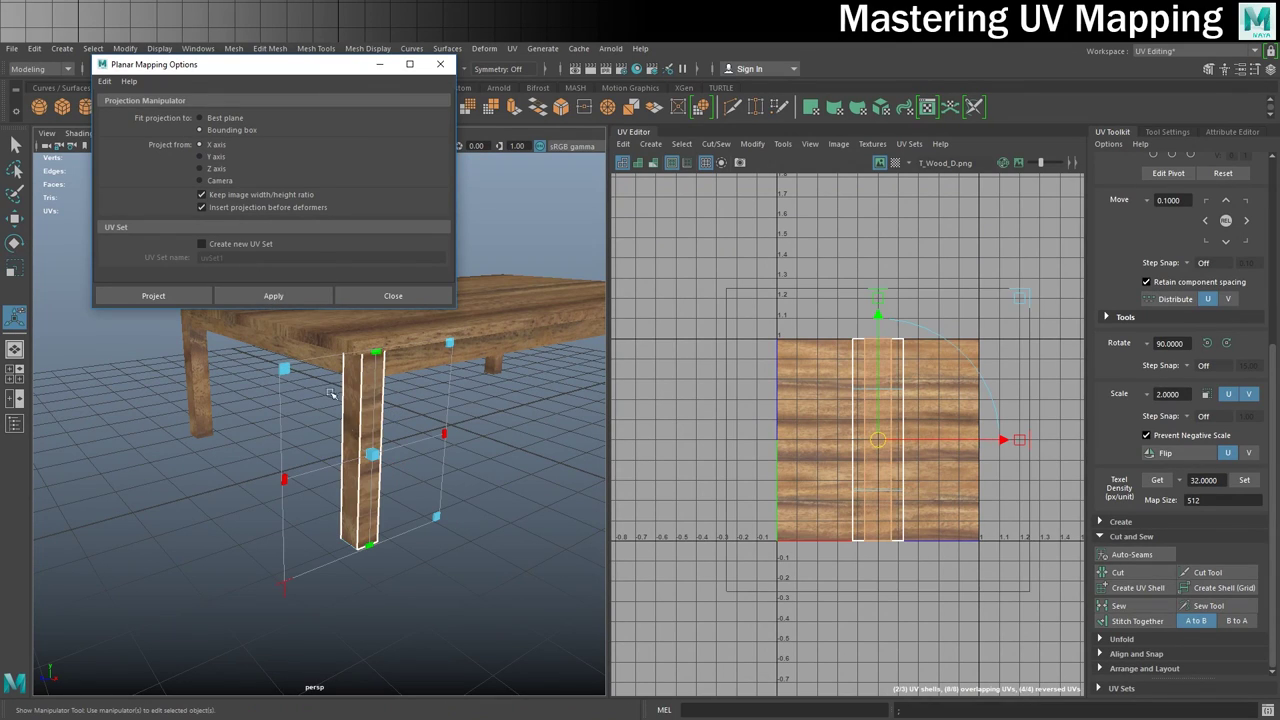
{"action": "key", "text": "w"}
{"action": "left_click_drag", "start_coordinate": [880, 436], "coordinate": [805, 440]}
- Planar-map the leg's other two opposite side faces from the Z axis and move their shell just outside the tile's U=0 edge
{"action": "left_click_drag", "start_coordinate": [272, 471], "coordinate": [340, 463], "text": "alt"}
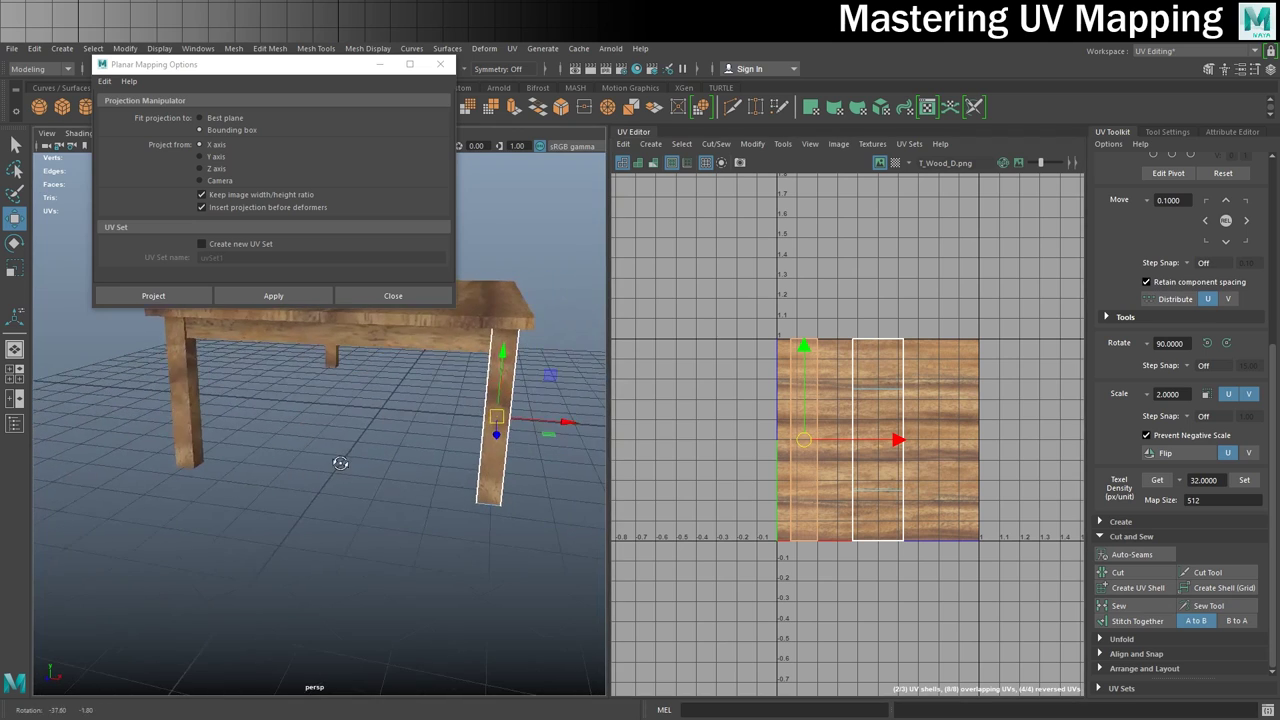
{"action": "left_click", "coordinate": [485, 485]}
{"action": "left_click_drag", "start_coordinate": [510, 492], "coordinate": [237, 205], "text": "alt"}
{"action": "left_click", "coordinate": [130, 418]}
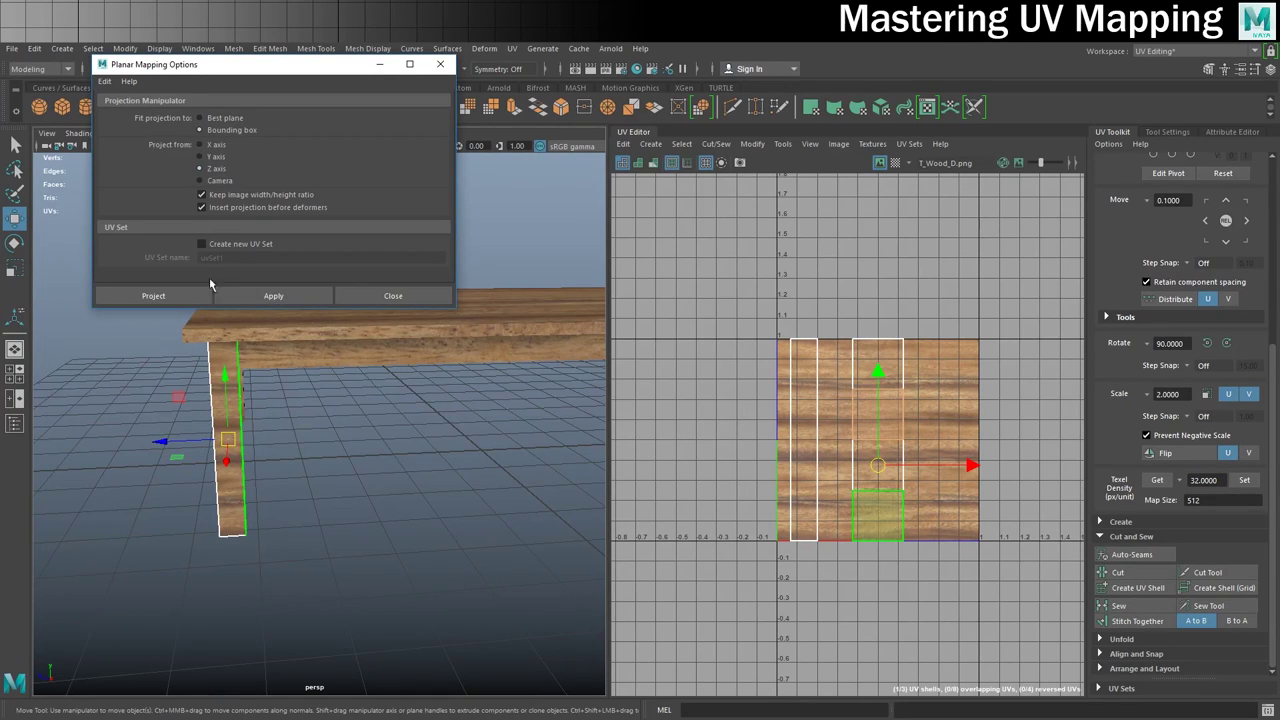
{"action": "left_click", "coordinate": [265, 295]}
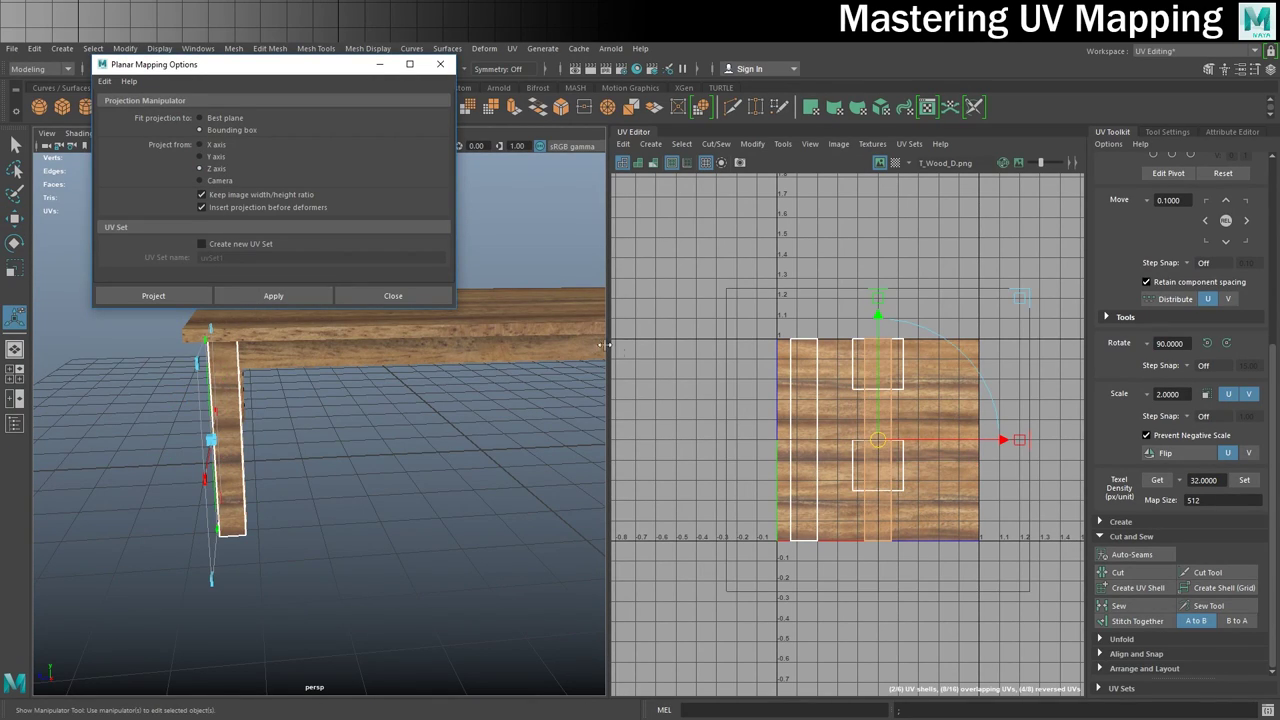
{"action": "key", "text": "w"}
{"action": "left_click_drag", "start_coordinate": [877, 443], "coordinate": [761, 443]}
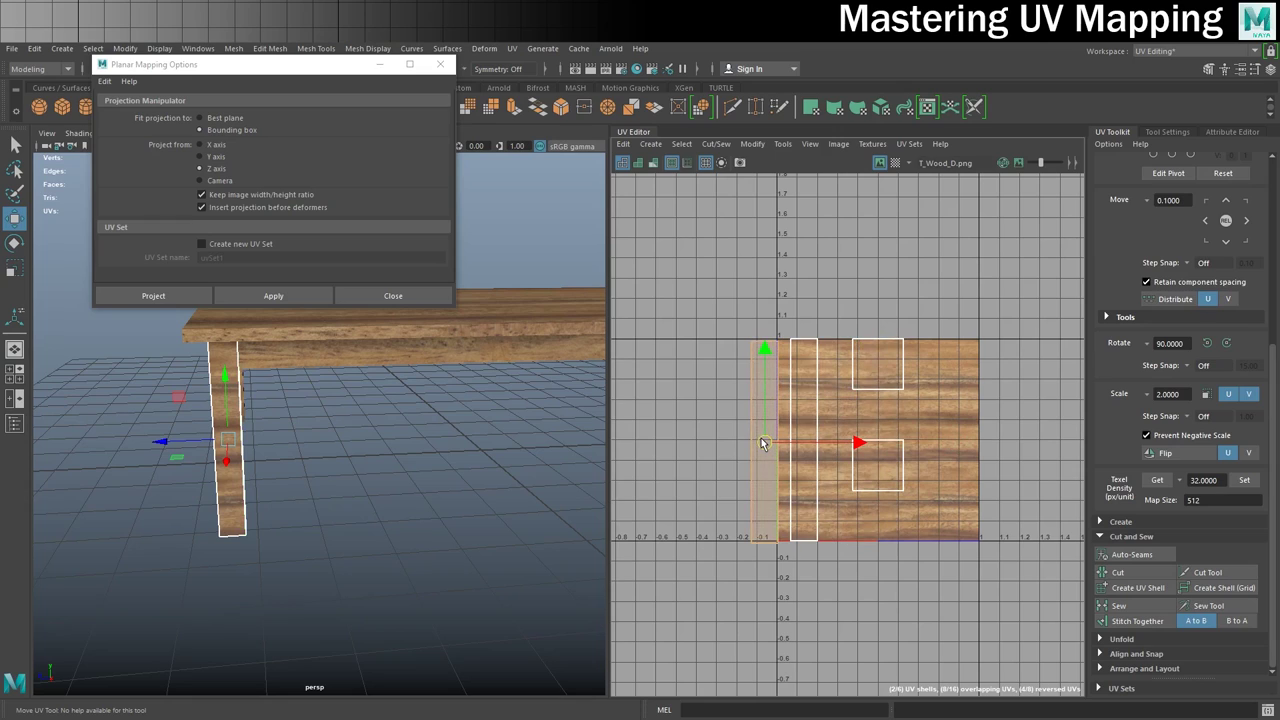
- Planar-map the leg's two end caps from the Y axis, move their shell up and right, and close the projection options
{"action": "left_click_drag", "start_coordinate": [260, 470], "coordinate": [300, 462], "text": "alt"}
{"action": "left_click_drag", "start_coordinate": [869, 301], "coordinate": [890, 486]}
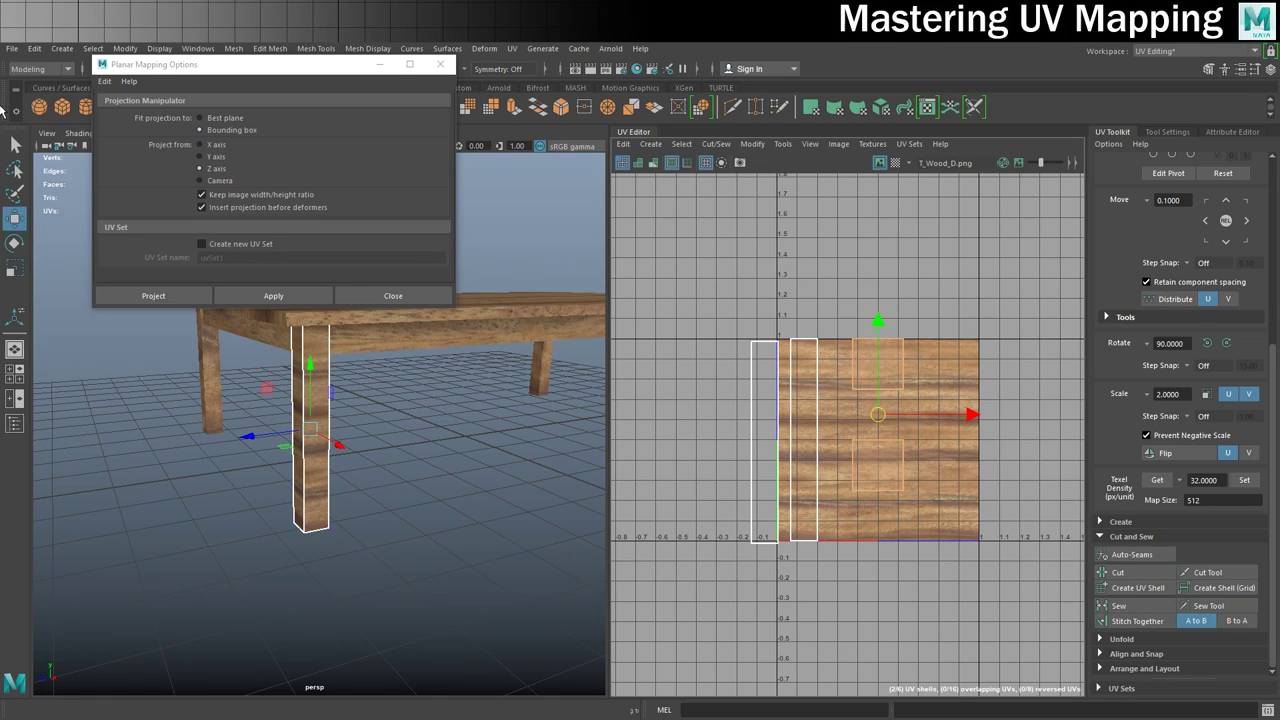
{"action": "left_click", "coordinate": [214, 156]}
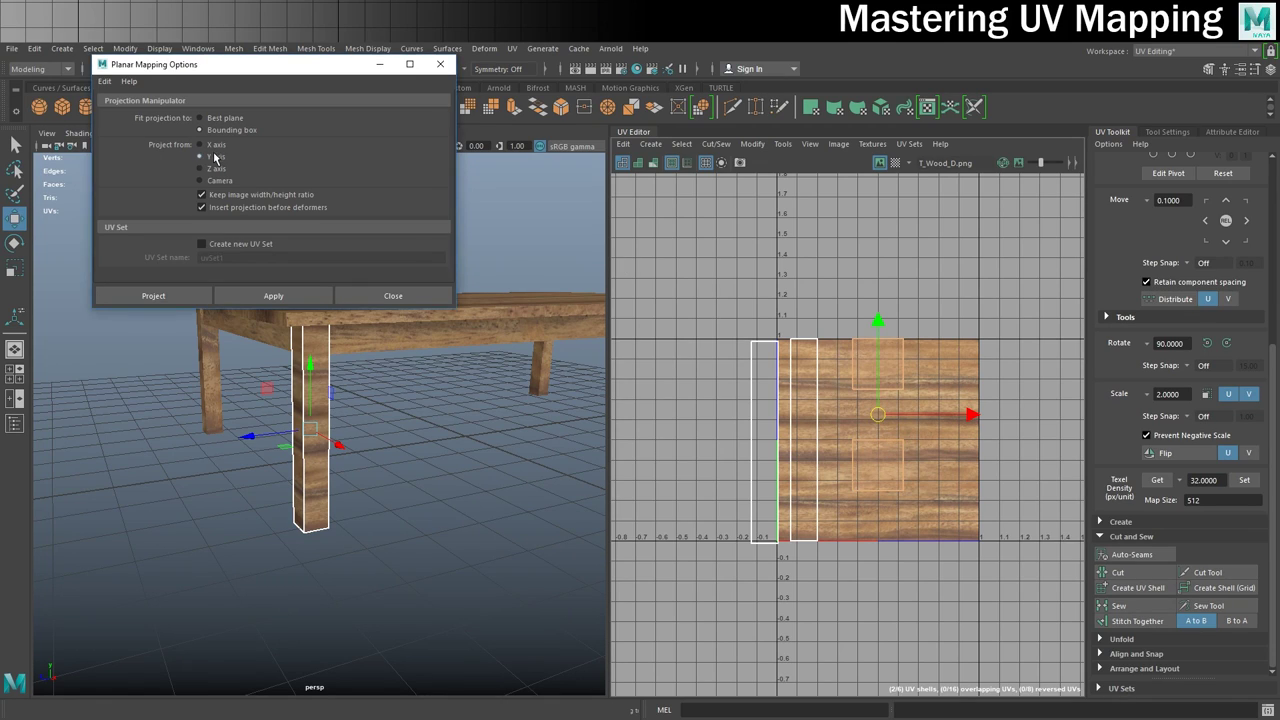
{"action": "left_click", "coordinate": [271, 298]}
{"action": "key", "text": "w"}
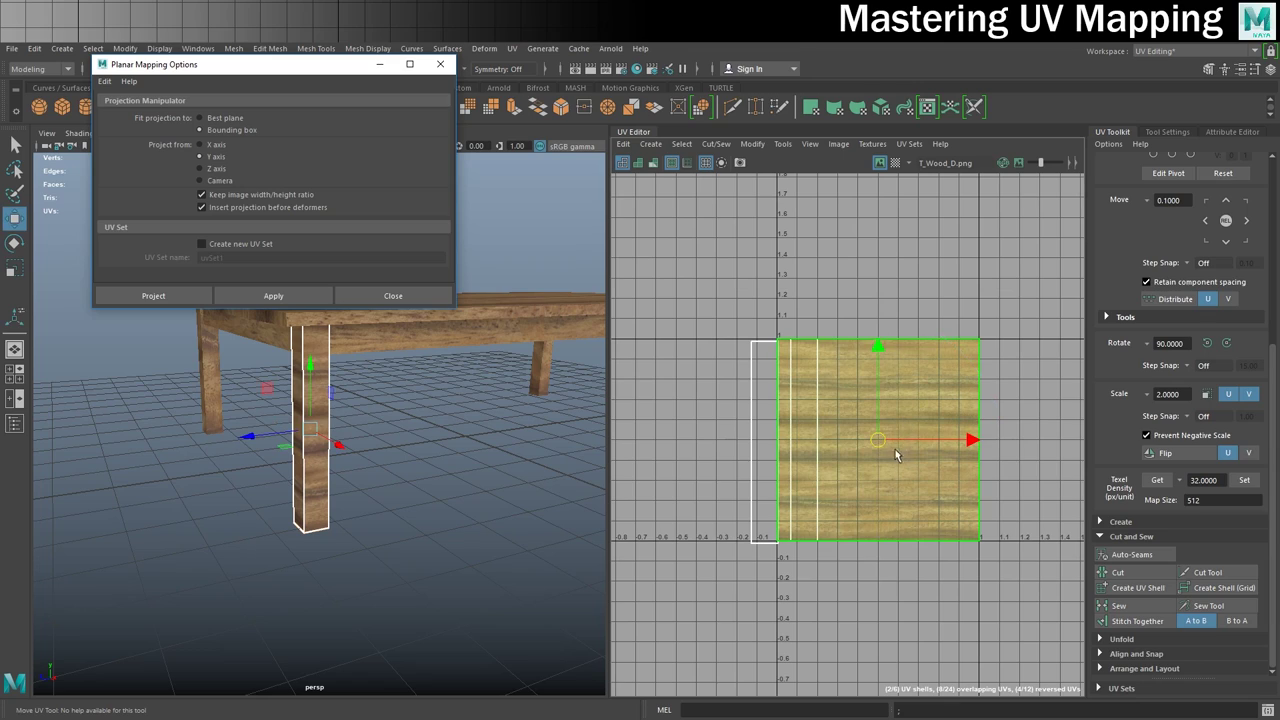
{"action": "left_click_drag", "start_coordinate": [869, 440], "coordinate": [930, 340]}
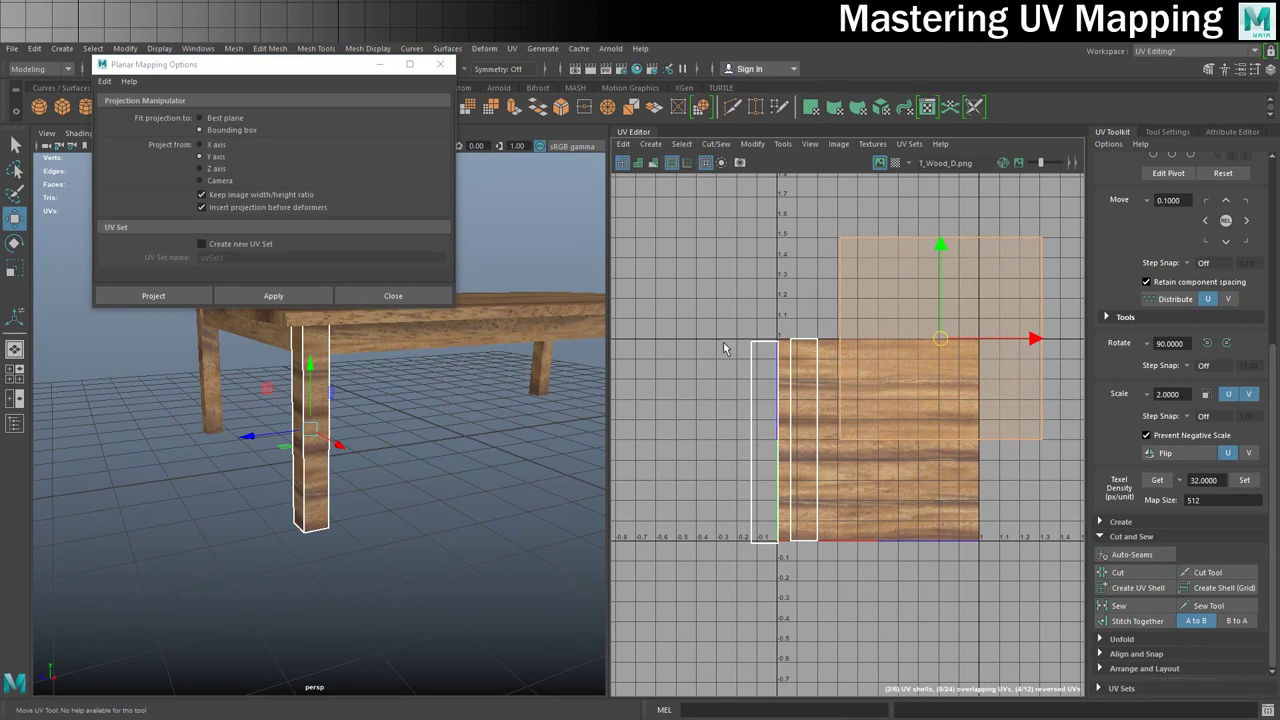
{"action": "left_click", "coordinate": [393, 297]}
- Turn on shaded UV display and separate the overlapping leg side shells into individual strips beside the tile
{"action": "scroll", "coordinate": [829, 328], "scroll_direction": "up", "scroll_amount": 3}
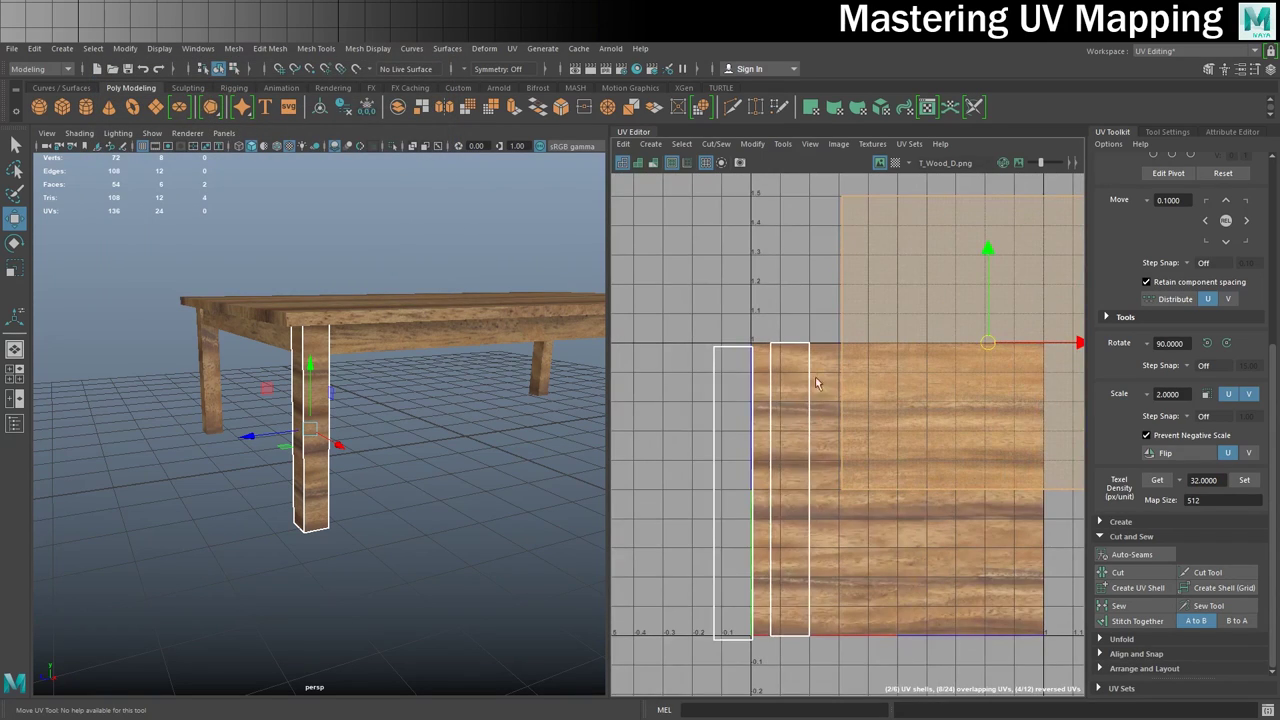
{"action": "scroll", "coordinate": [786, 355], "scroll_direction": "down", "scroll_amount": 3}
{"action": "right_click_drag", "start_coordinate": [863, 346], "coordinate": [780, 328]}
{"action": "left_click", "coordinate": [759, 385]}
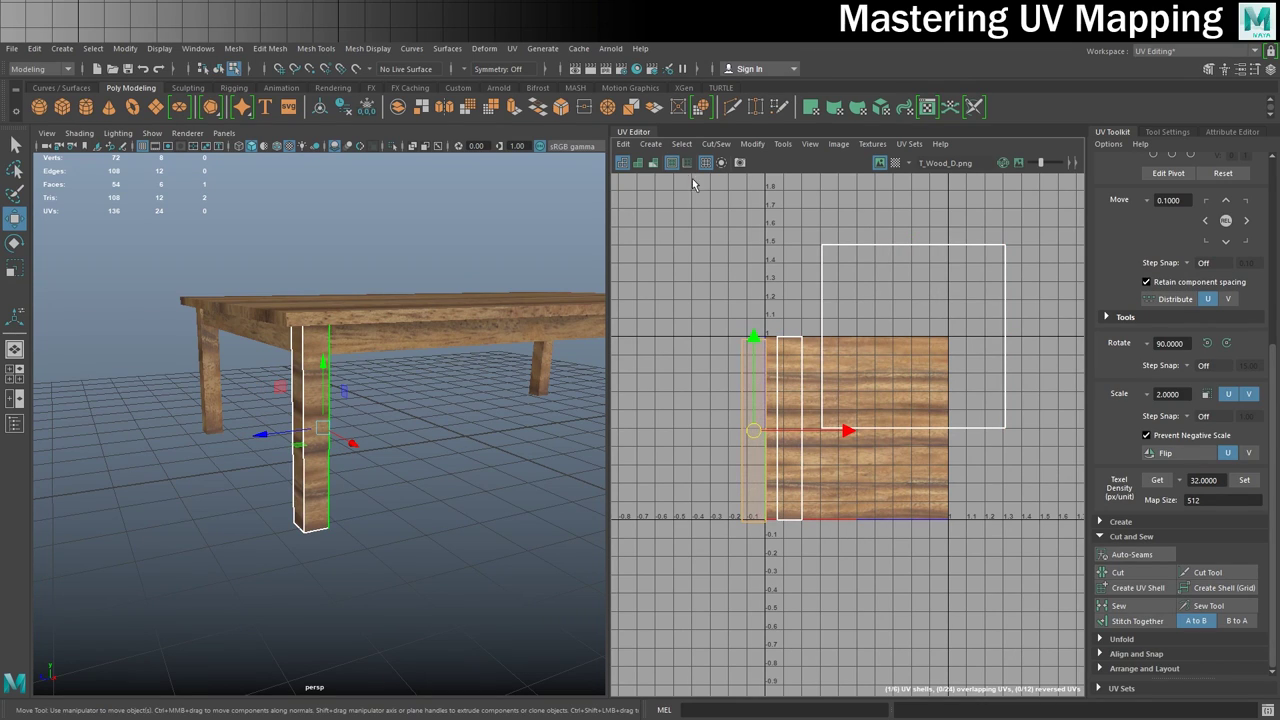
{"action": "left_click", "coordinate": [637, 162]}
{"action": "left_click_drag", "start_coordinate": [846, 432], "coordinate": [800, 430]}
{"action": "left_click", "coordinate": [800, 445]}
{"action": "left_click_drag", "start_coordinate": [880, 428], "coordinate": [760, 428]}
- Separate the two overlapping end-cap shells by moving one along U until they sit side by side
{"action": "left_click", "coordinate": [875, 375]}
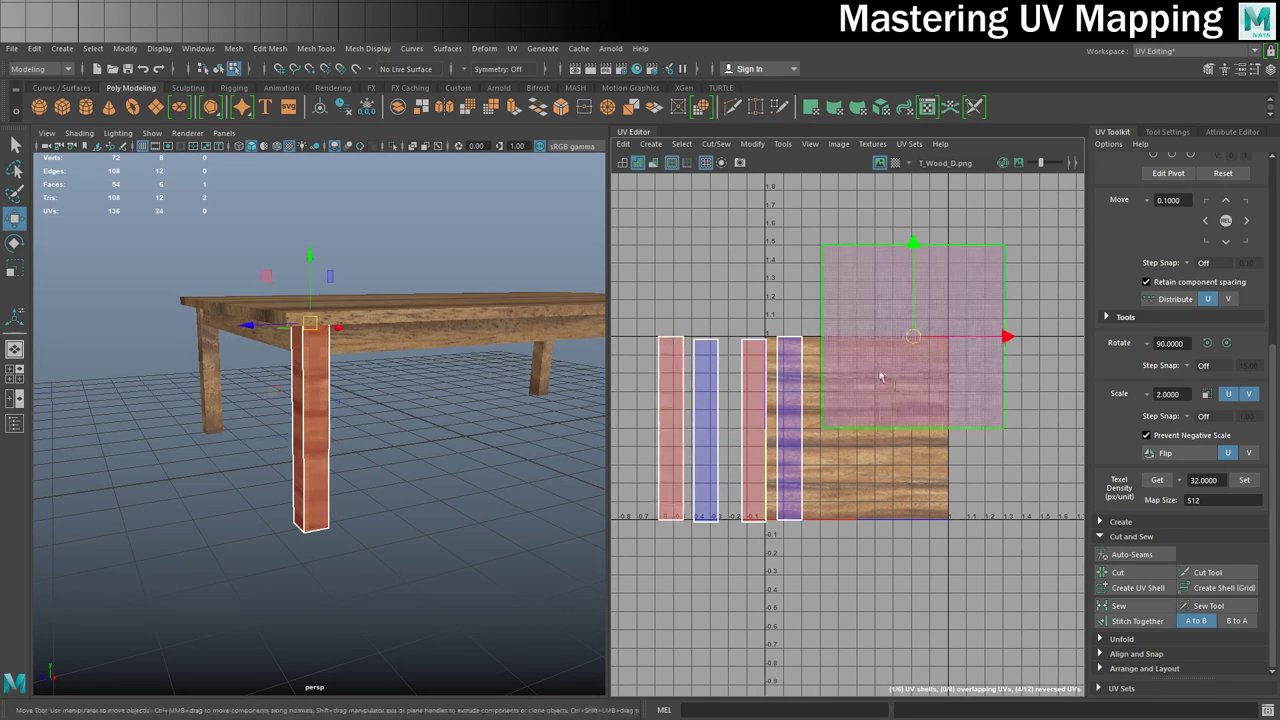
{"action": "middle_click_drag", "start_coordinate": [875, 375], "coordinate": [759, 411], "text": "alt"}
{"action": "left_click_drag", "start_coordinate": [889, 377], "coordinate": [1082, 383]}
{"action": "middle_click_drag", "start_coordinate": [944, 470], "coordinate": [1036, 430], "text": "alt"}
{"action": "right_click_drag", "start_coordinate": [1036, 430], "coordinate": [1003, 443], "text": "alt"}
- Flip the three reversed red shells in U: two side strips and one end cap
{"action": "left_click", "coordinate": [761, 408]}
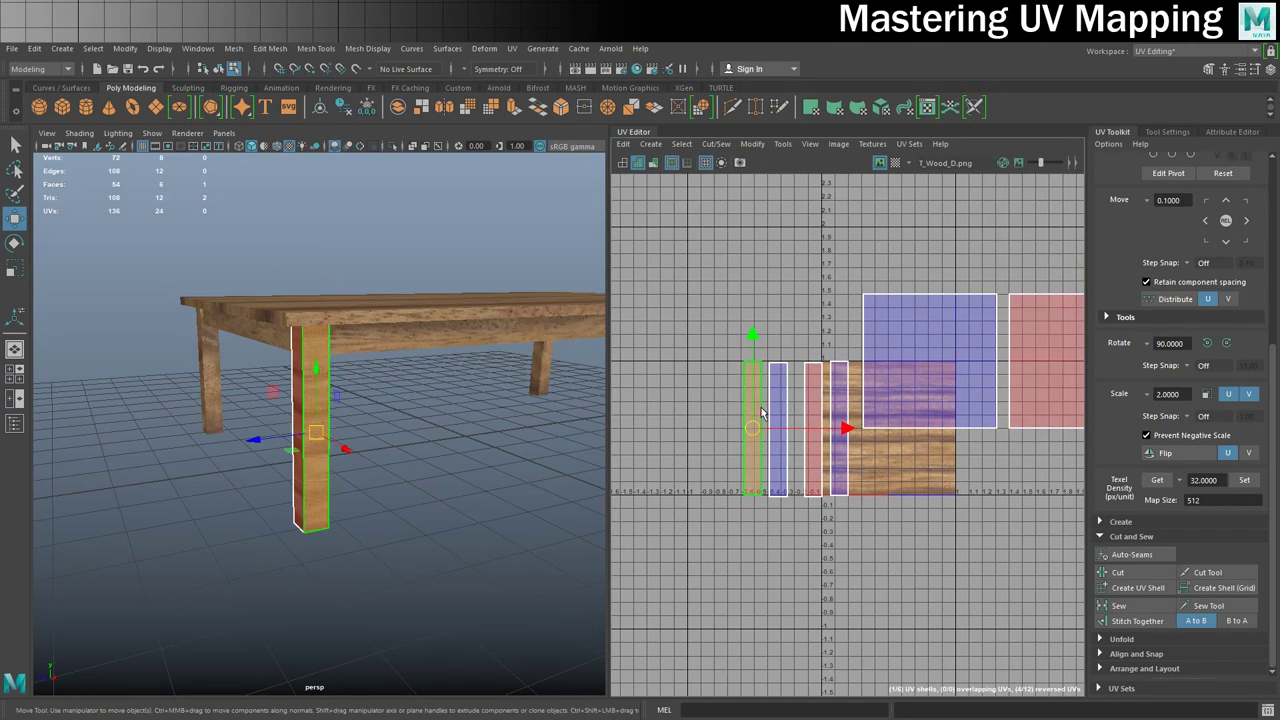
{"action": "left_click", "coordinate": [1170, 453]}
{"action": "left_click", "coordinate": [806, 395]}
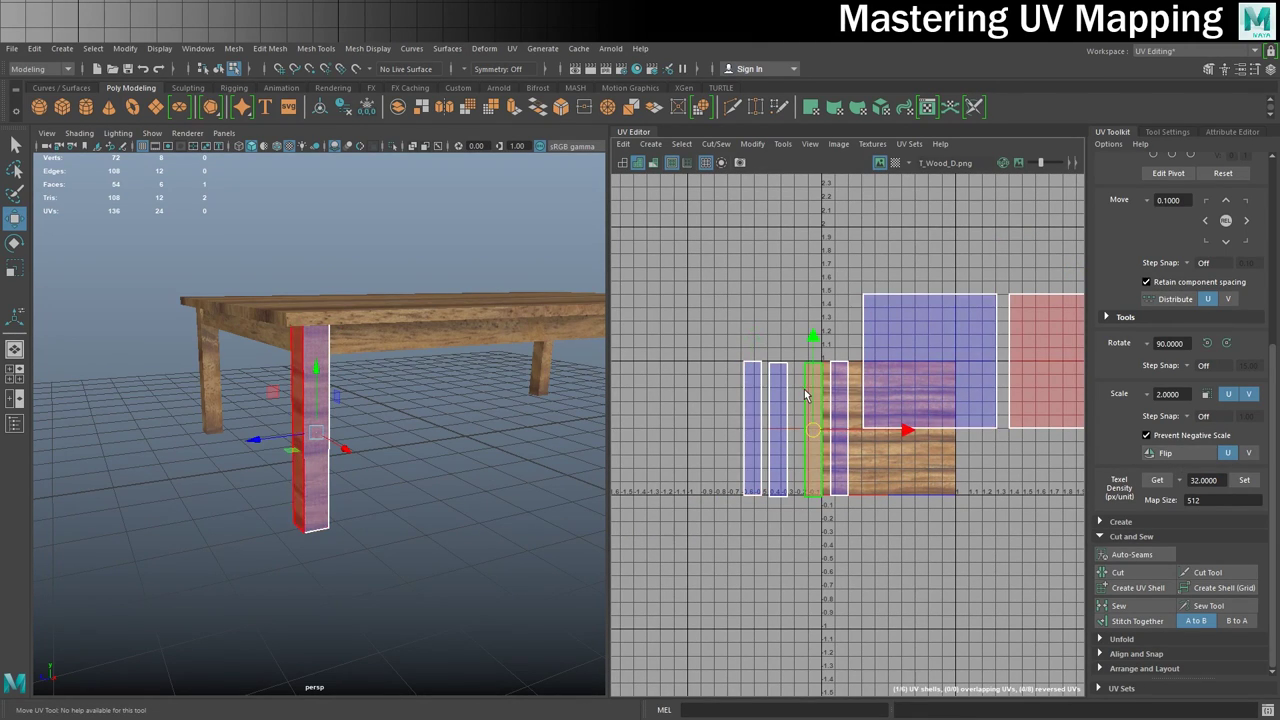
{"action": "left_click", "coordinate": [806, 395]}
{"action": "left_click", "coordinate": [1170, 453]}
{"action": "middle_click_drag", "start_coordinate": [1037, 368], "coordinate": [913, 380], "text": "alt"}
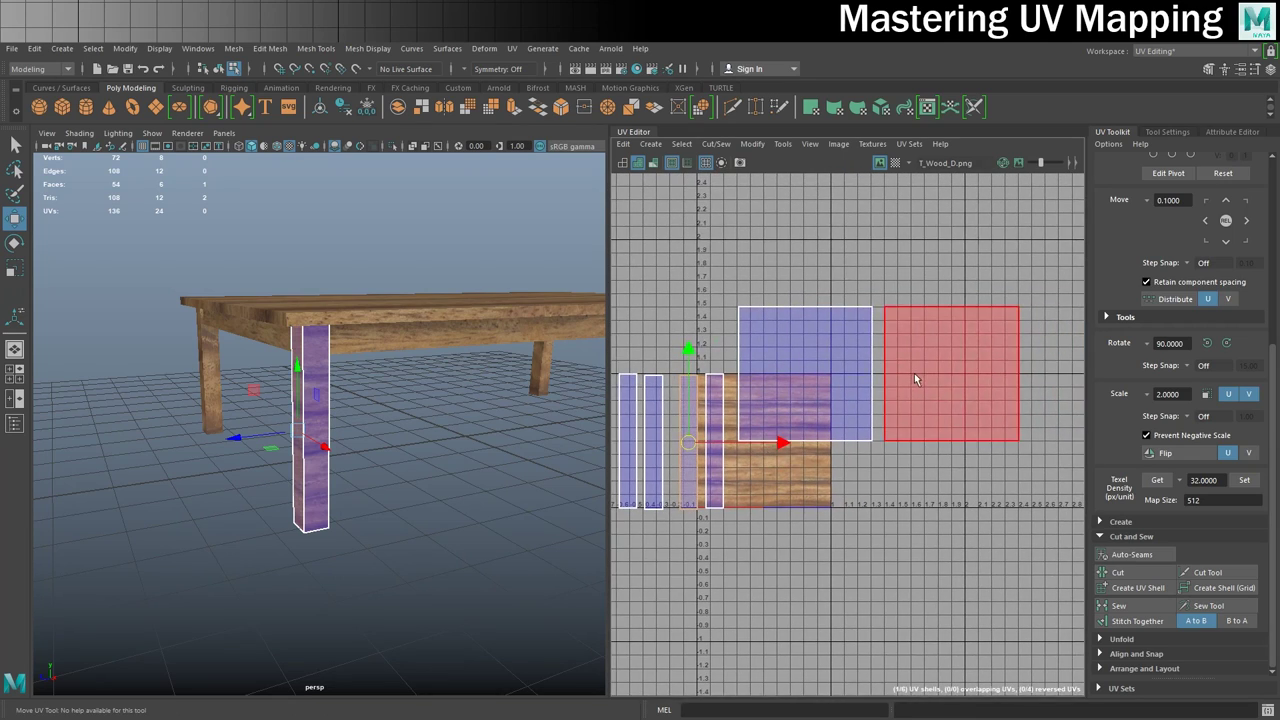
{"action": "left_click", "coordinate": [913, 379]}
{"action": "left_click", "coordinate": [1162, 453]}
- Select all six of the leg's UV shells and lay them out within the 0–1 tile
{"action": "scroll", "coordinate": [875, 455], "scroll_direction": "down", "scroll_amount": 2}
{"action": "middle_click_drag", "start_coordinate": [815, 481], "coordinate": [843, 478], "text": "alt"}
{"action": "left_click", "coordinate": [842, 411]}
{"action": "right_click", "coordinate": [842, 411]}
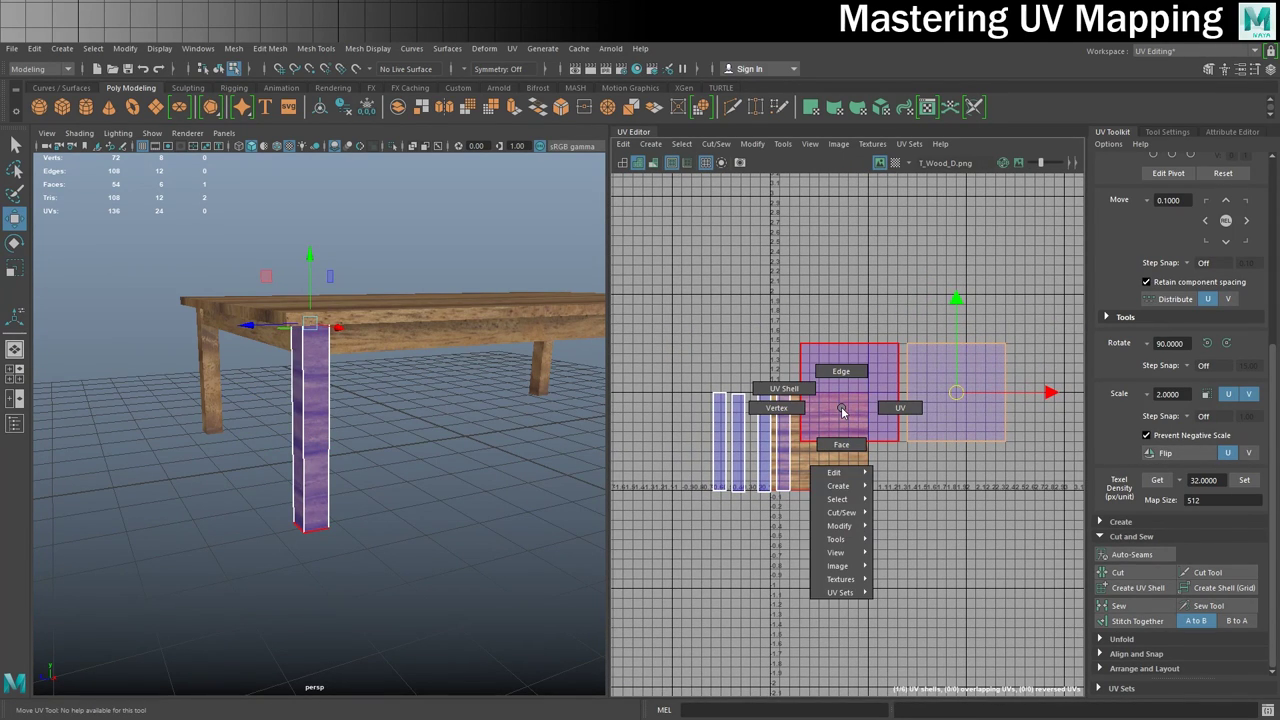
{"action": "right_click_drag", "start_coordinate": [842, 411], "coordinate": [786, 384]}
{"action": "left_click_drag", "start_coordinate": [672, 286], "coordinate": [1050, 554]}
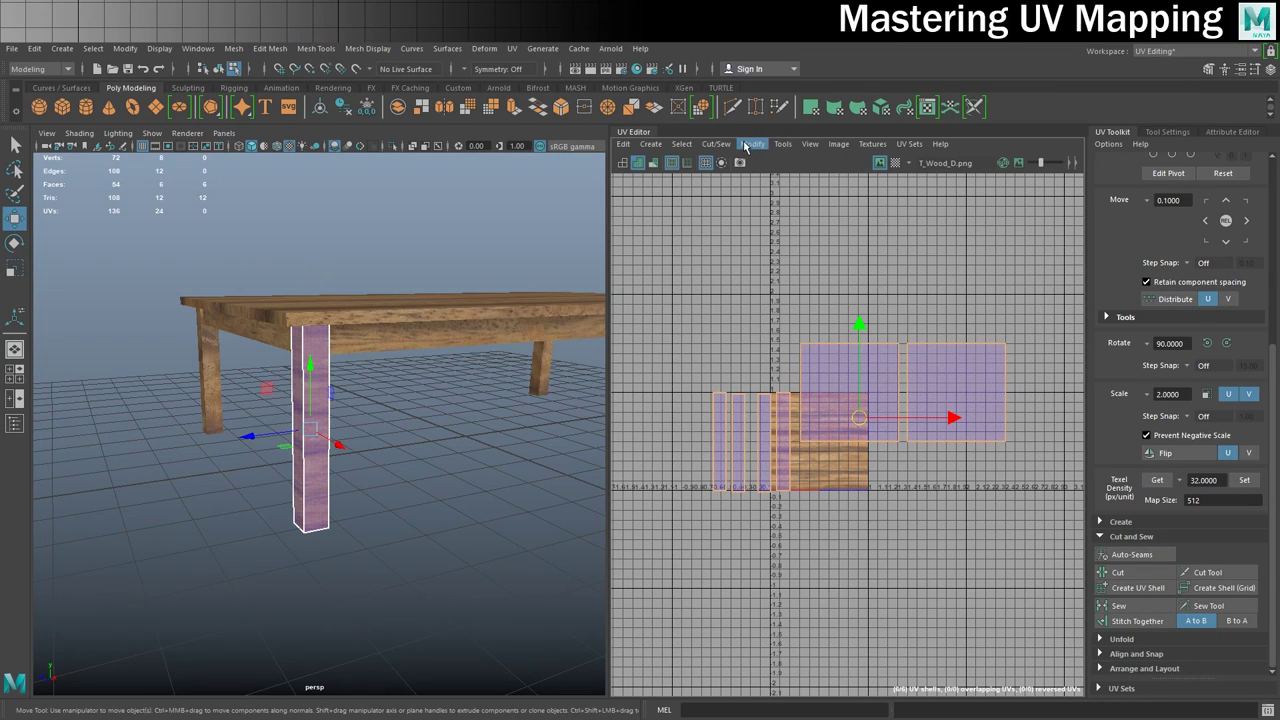
{"action": "left_click", "coordinate": [750, 144]}
{"action": "left_click", "coordinate": [797, 345]}
{"action": "scroll", "coordinate": [816, 391], "scroll_direction": "up", "scroll_amount": 3}
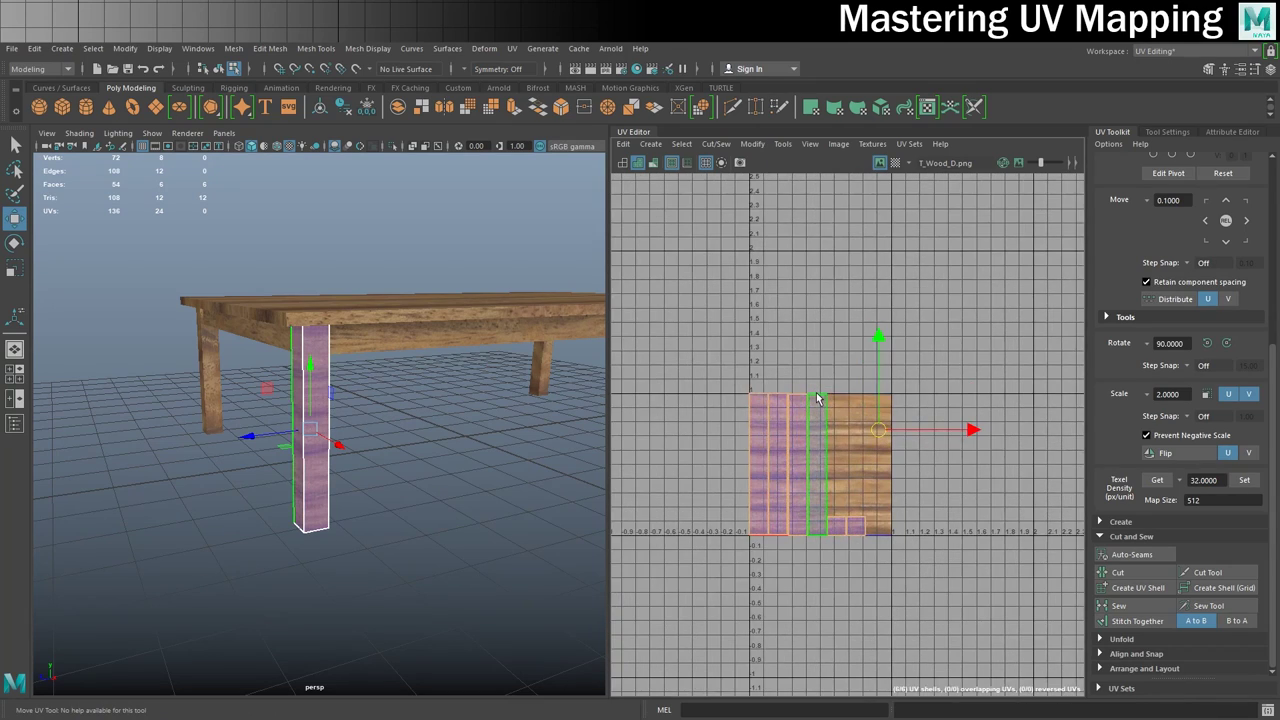
{"action": "middle_click_drag", "start_coordinate": [736, 462], "coordinate": [750, 400], "text": "alt"}
{"action": "scroll", "coordinate": [750, 400], "scroll_direction": "up", "scroll_amount": 4}
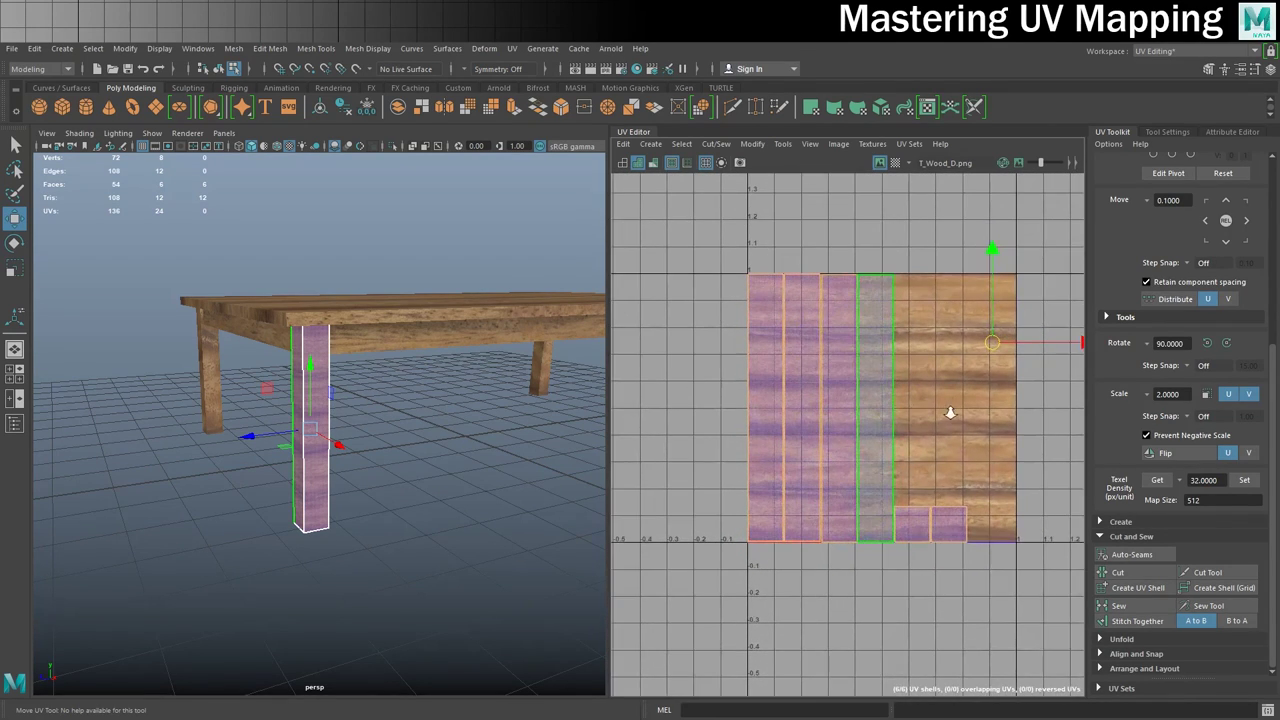
- Select the shared long edge of two adjoining leg sides and stitch their shells together
{"action": "right_click", "coordinate": [836, 397]}
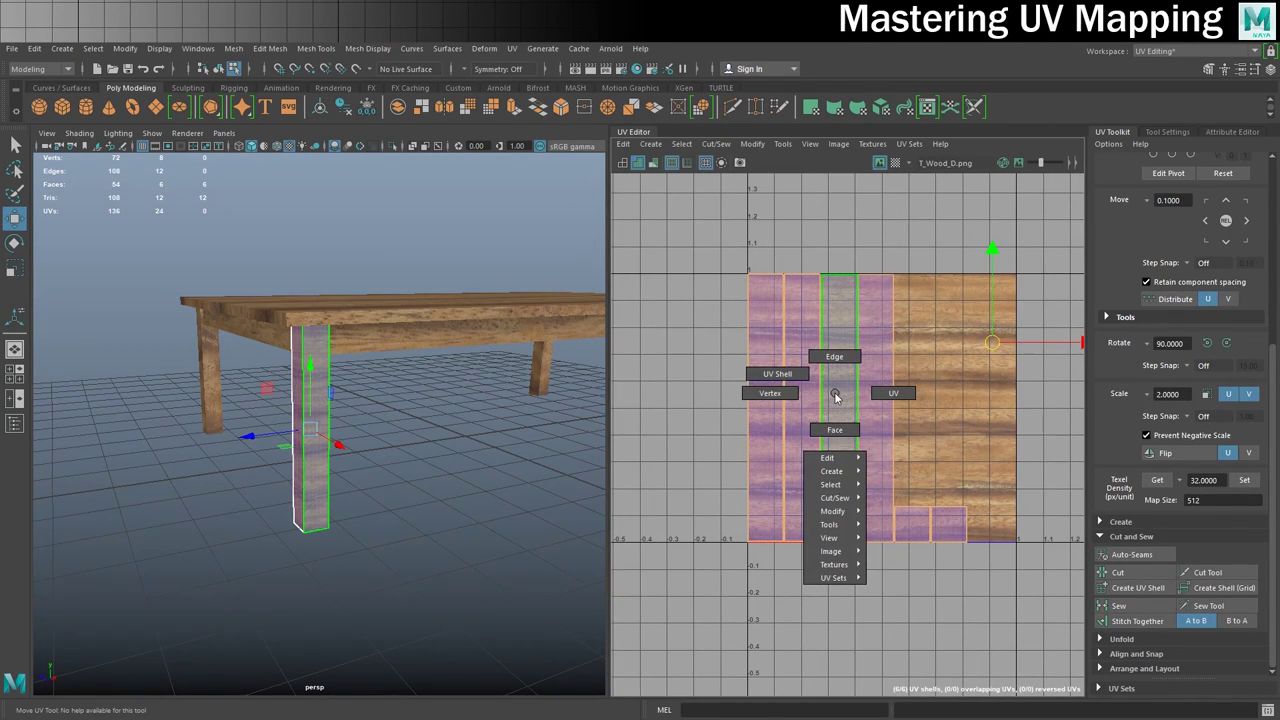
{"action": "left_click", "coordinate": [777, 373]}
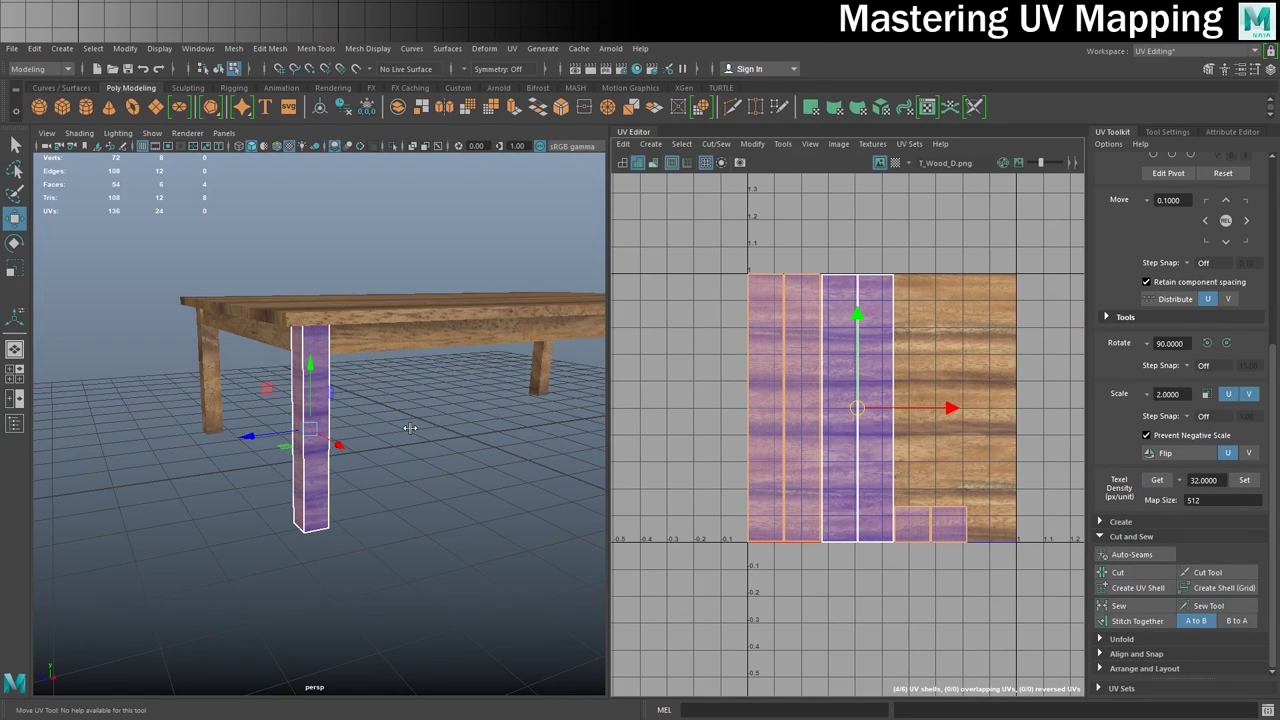
{"action": "left_click_drag", "start_coordinate": [338, 413], "coordinate": [333, 530], "text": "alt"}
{"action": "right_click_drag", "start_coordinate": [267, 495], "coordinate": [586, 514], "text": "alt"}
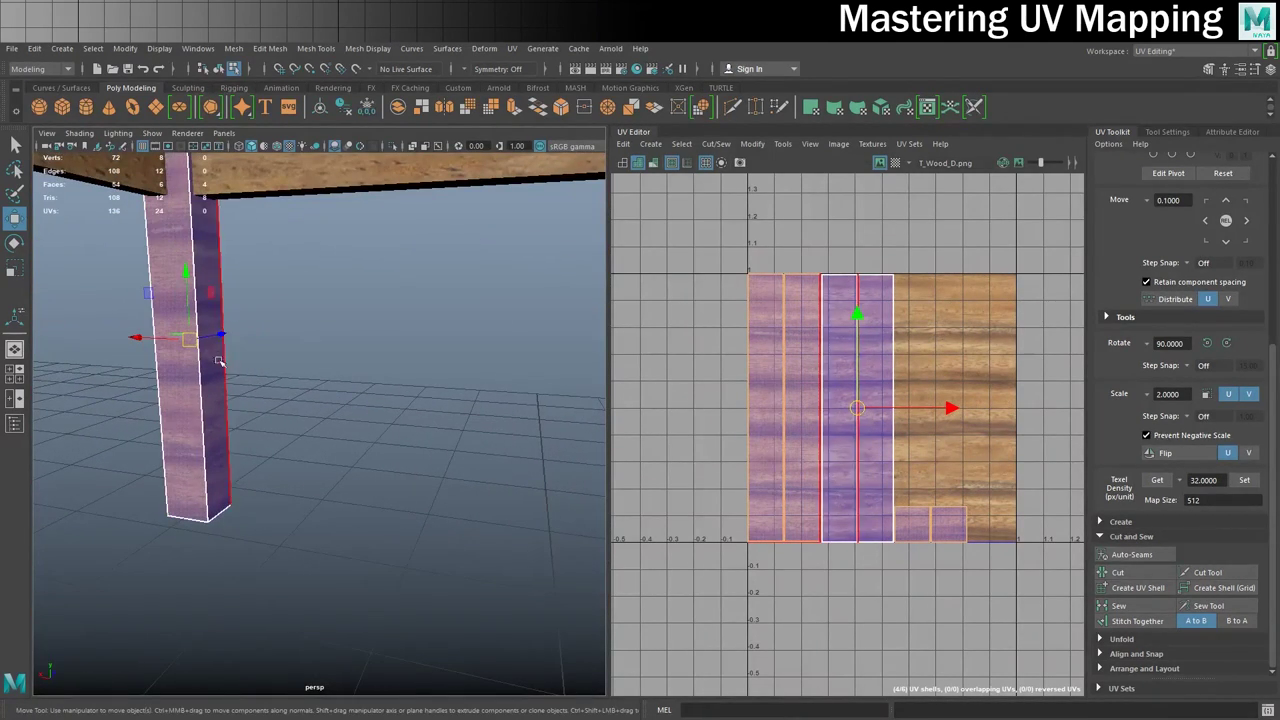
{"action": "left_click", "coordinate": [200, 255]}
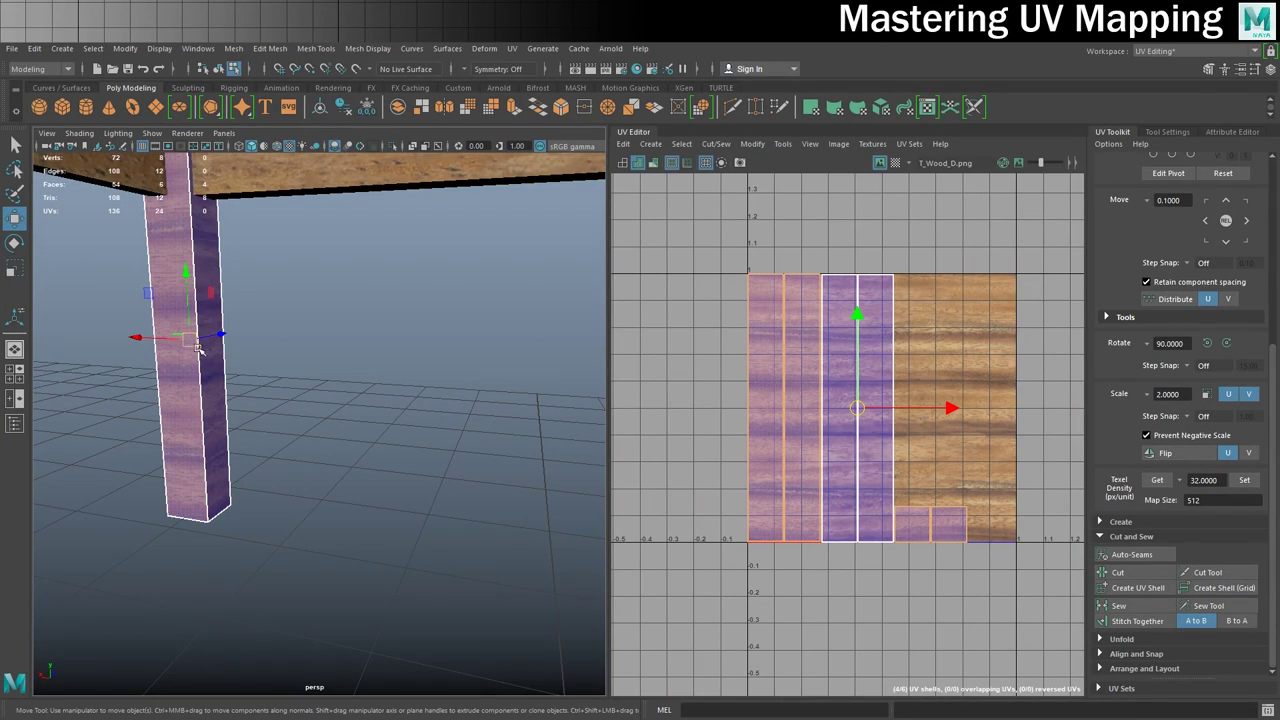
{"action": "left_click", "coordinate": [747, 365]}
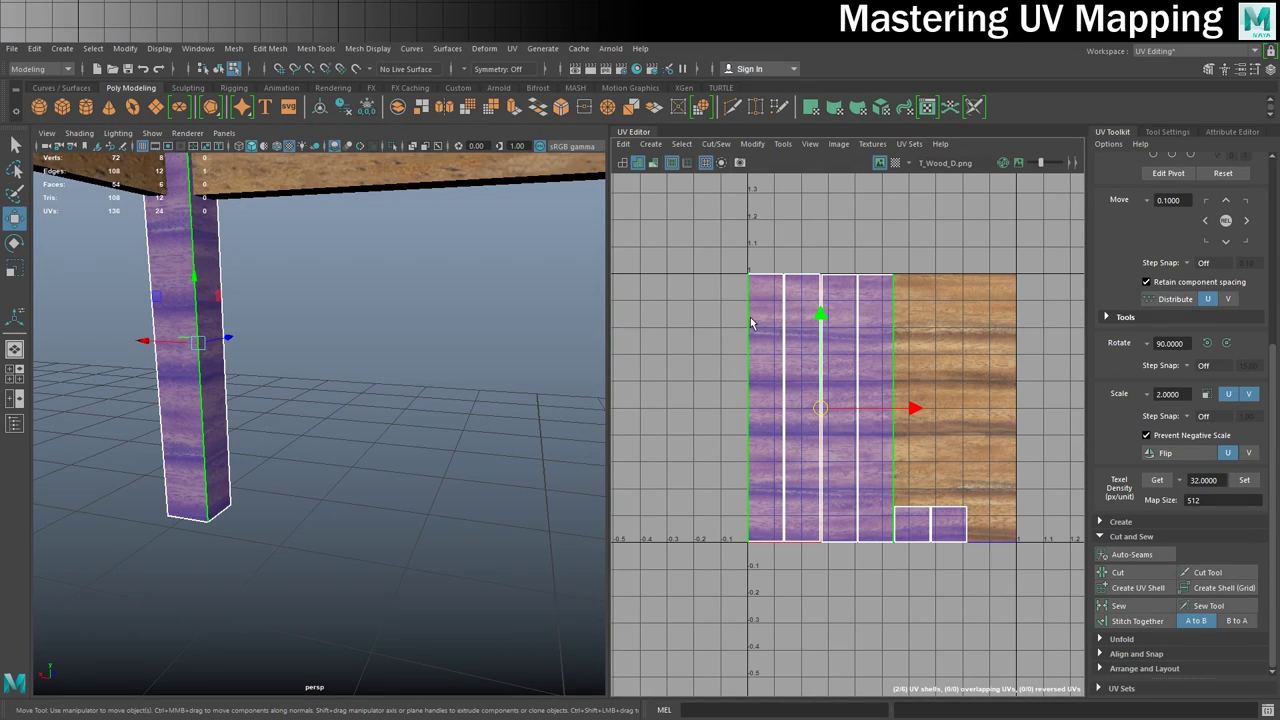
{"action": "left_click", "coordinate": [778, 436]}
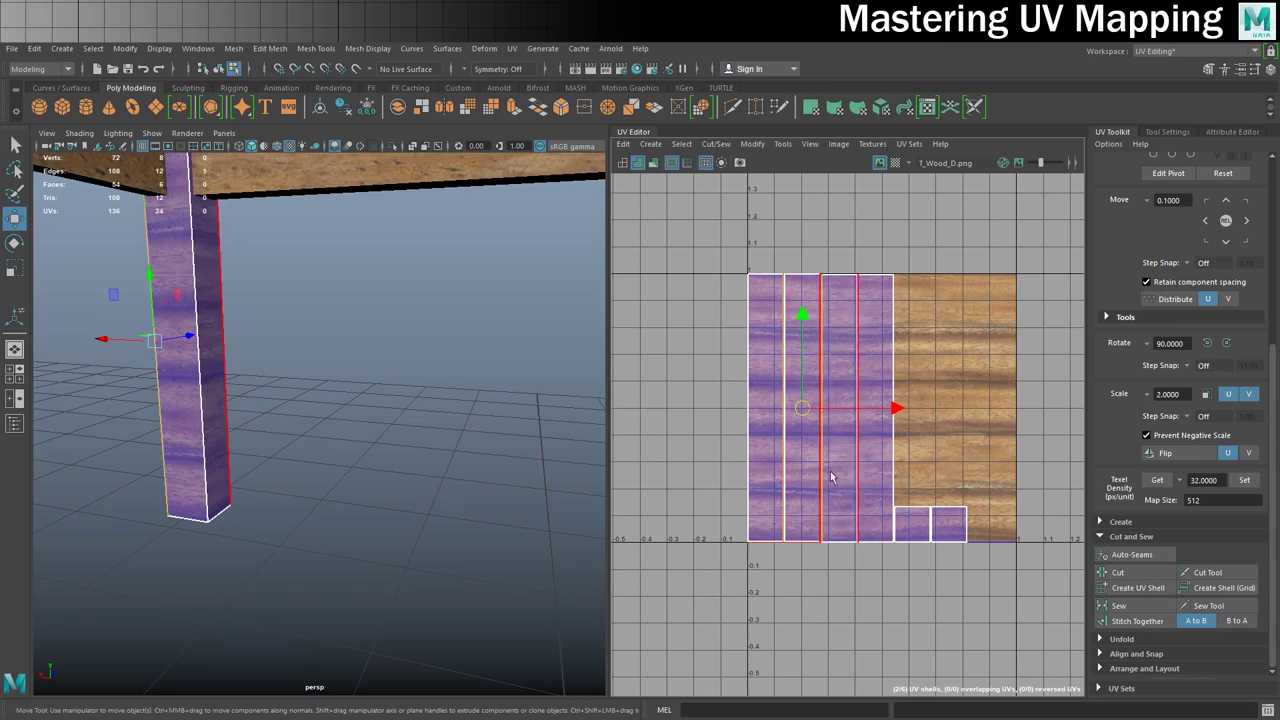
{"action": "left_click", "coordinate": [1140, 621]}
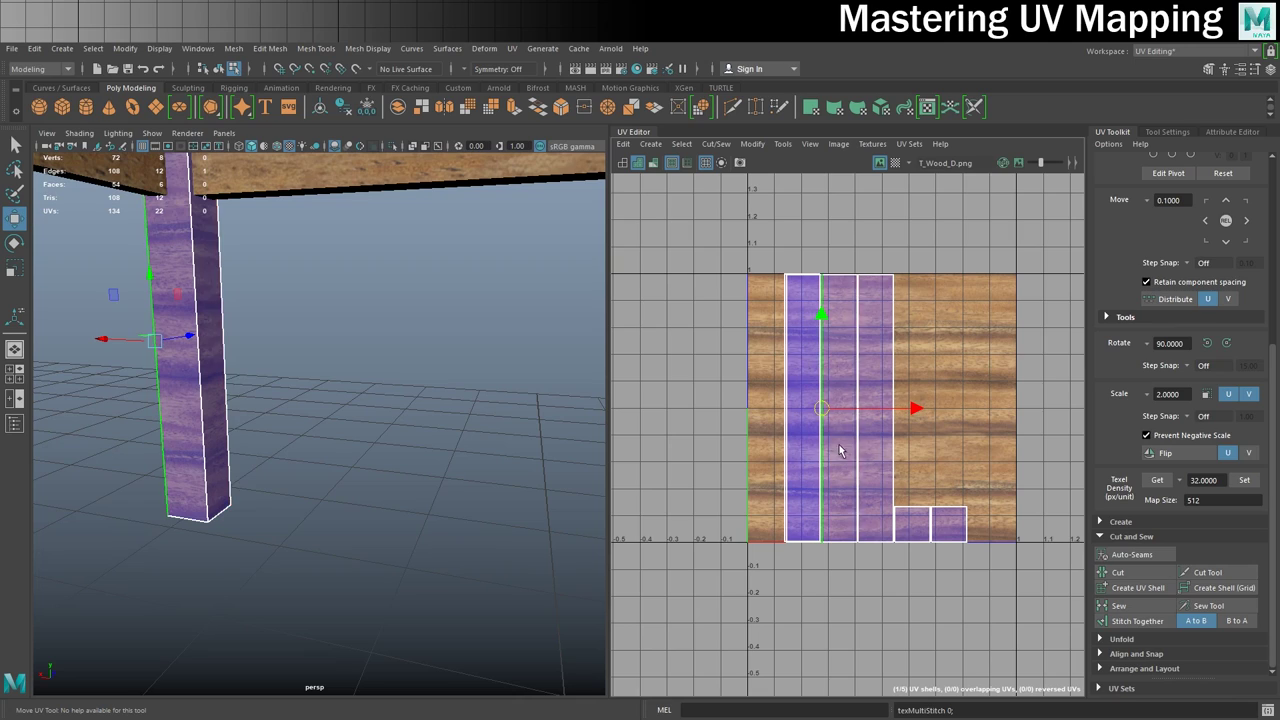
- Select the joined two-strip shell and move it outside the tile beyond the U=0 edge
{"action": "right_click_drag", "start_coordinate": [827, 434], "coordinate": [748, 397]}
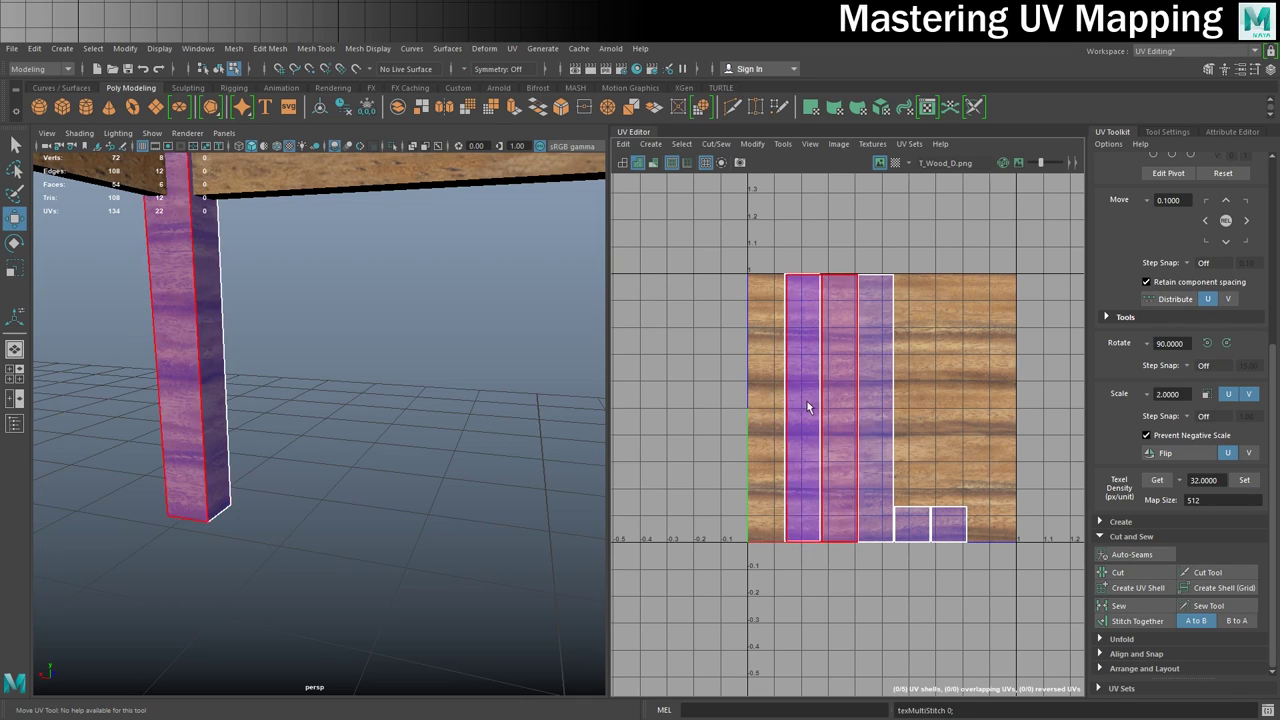
{"action": "left_click", "coordinate": [845, 430]}
{"action": "left_click_drag", "start_coordinate": [822, 410], "coordinate": [689, 413]}
{"action": "left_click", "coordinate": [734, 394]}
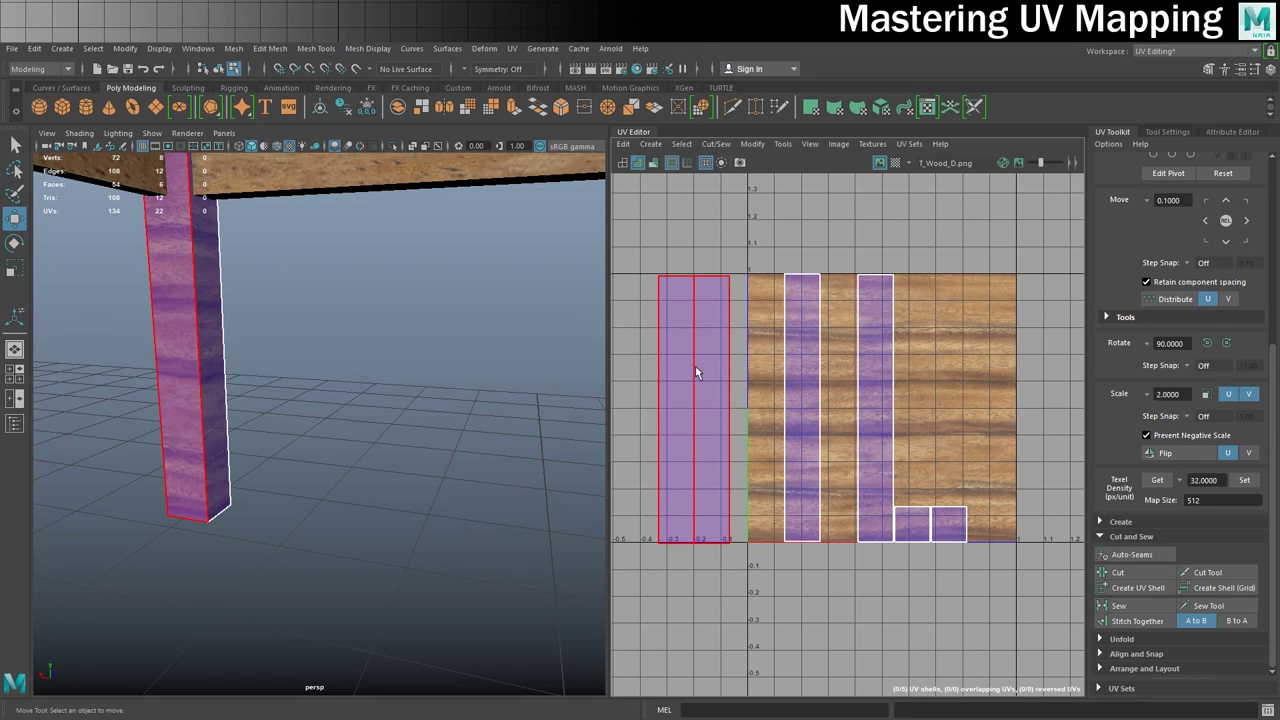
- Stitch the two remaining side strips onto the joined shell along their shared long edges
{"action": "right_click", "coordinate": [151, 345]}
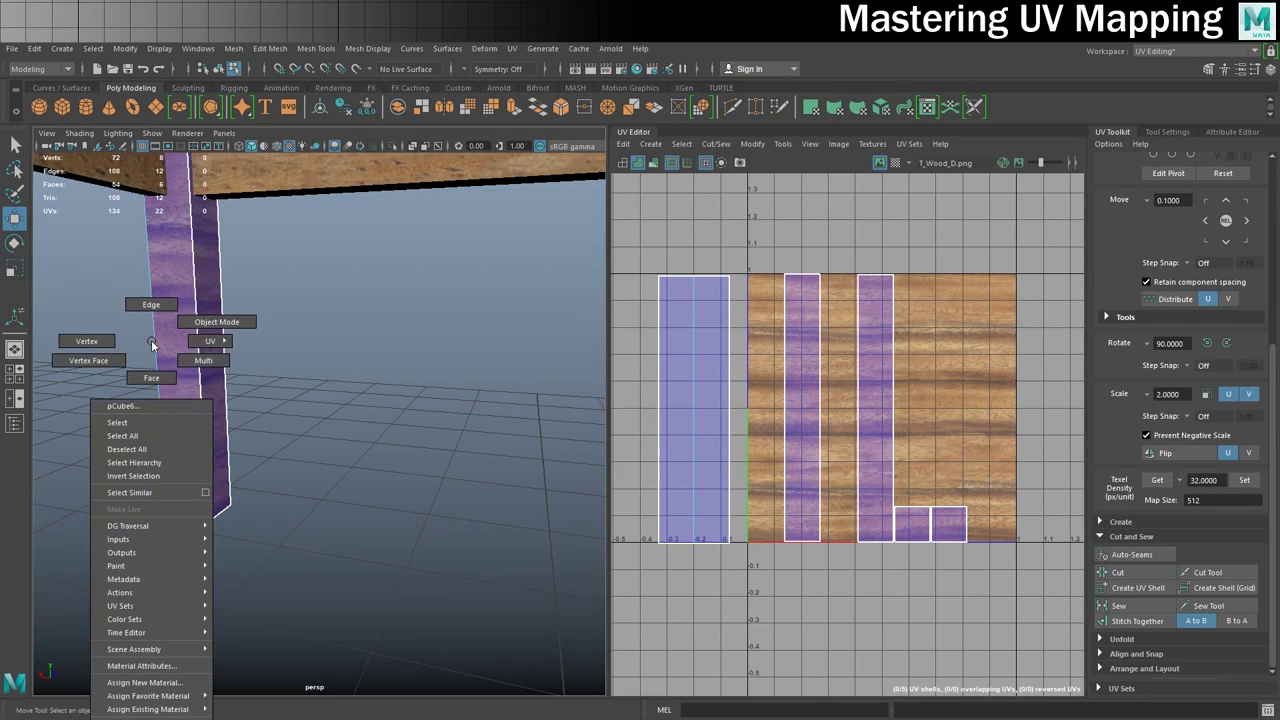
{"action": "right_click_drag", "start_coordinate": [151, 345], "coordinate": [195, 315]}
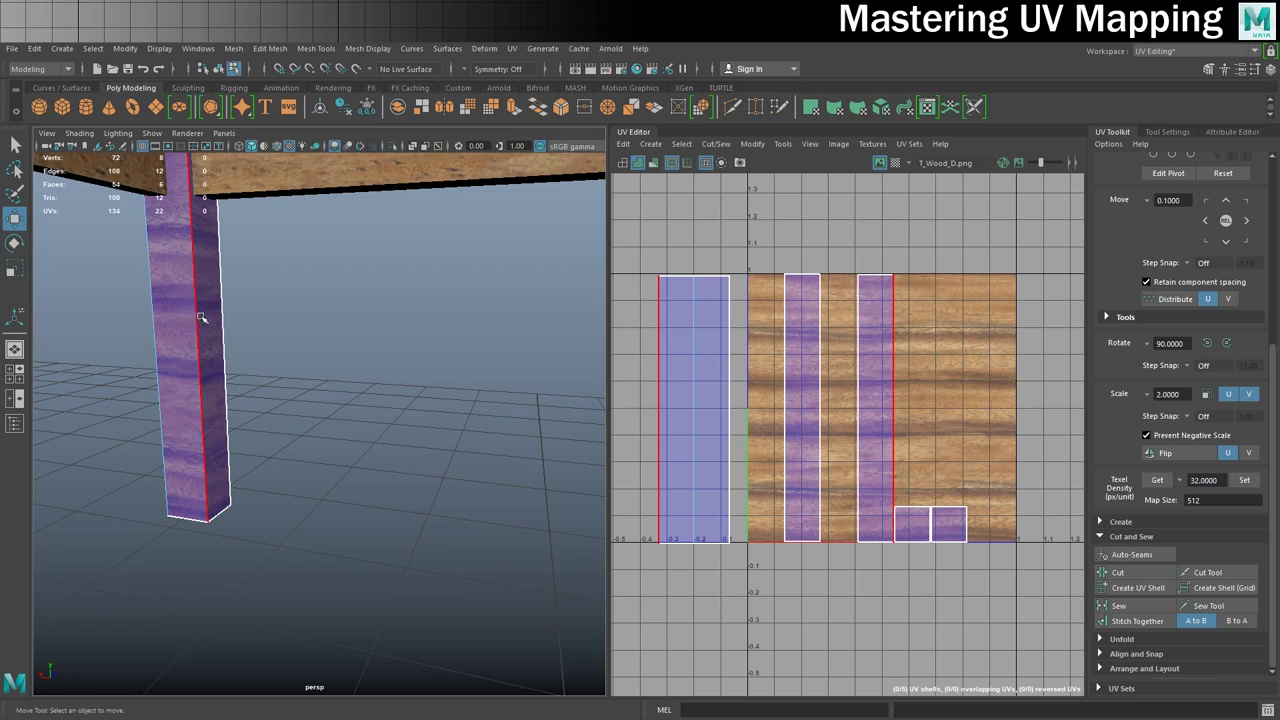
{"action": "left_click", "coordinate": [728, 356]}
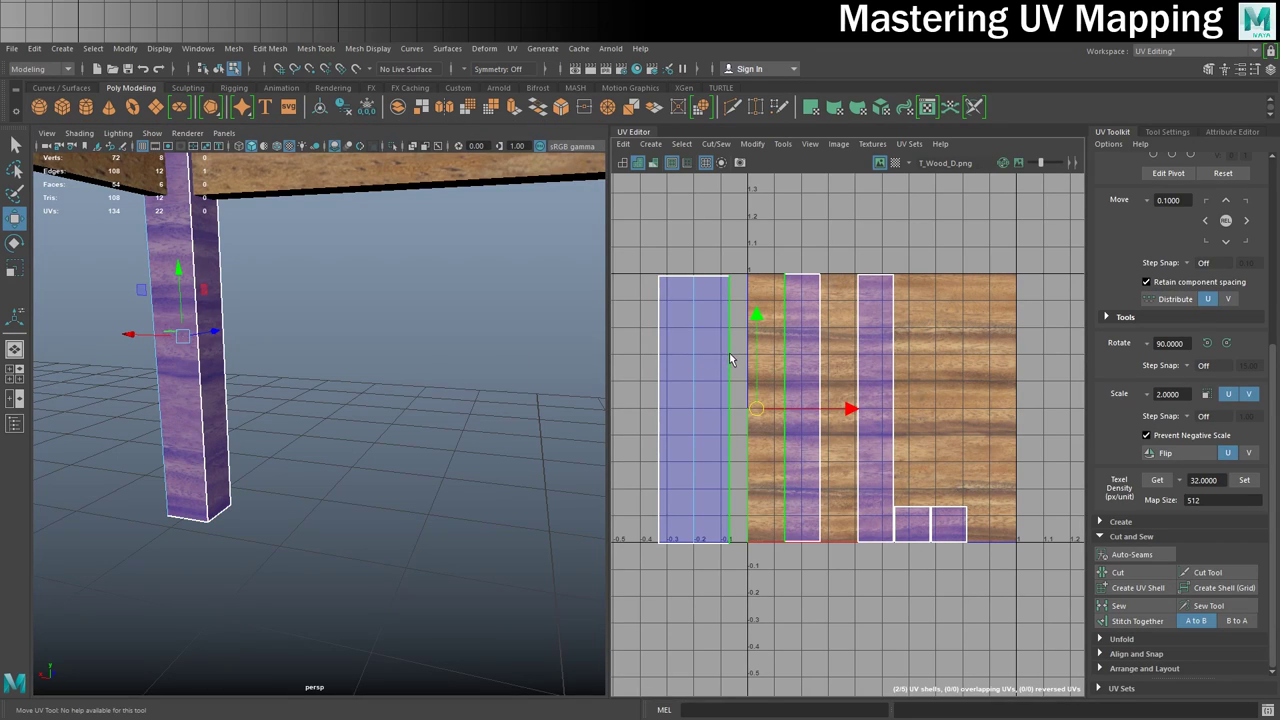
{"action": "left_click", "coordinate": [1158, 621]}
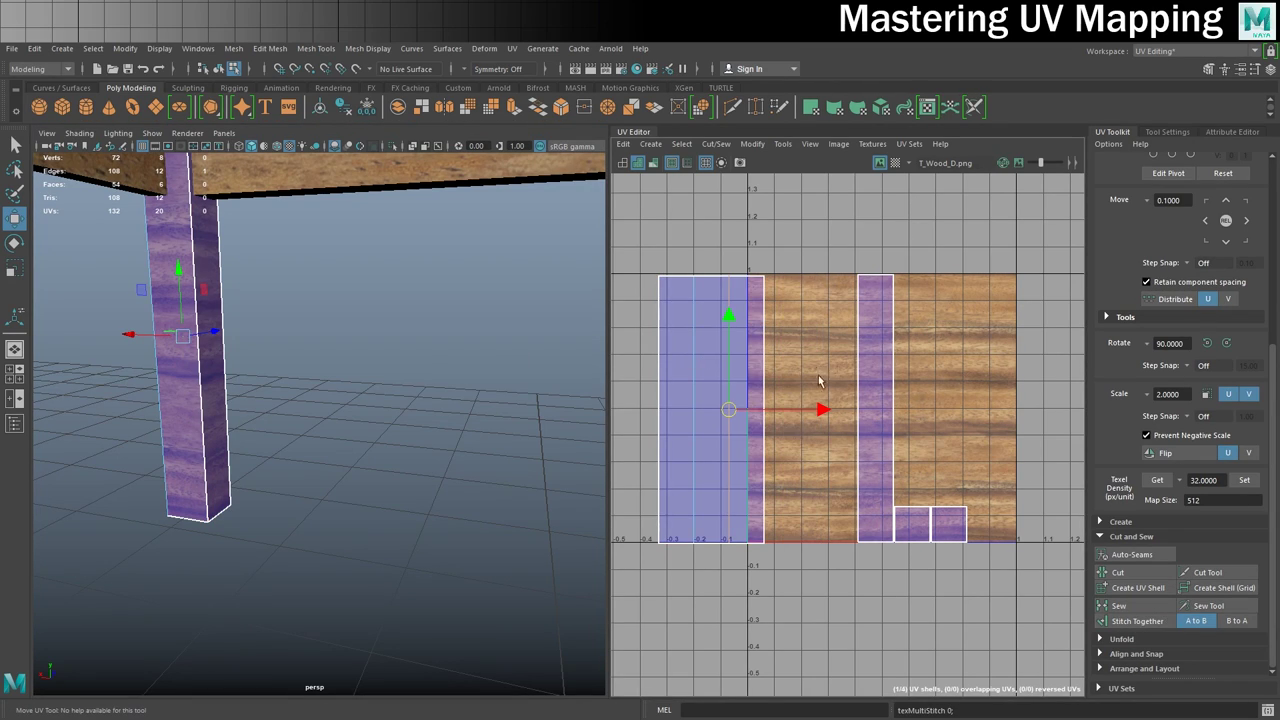
{"action": "left_click", "coordinate": [767, 326], "text": "shift"}
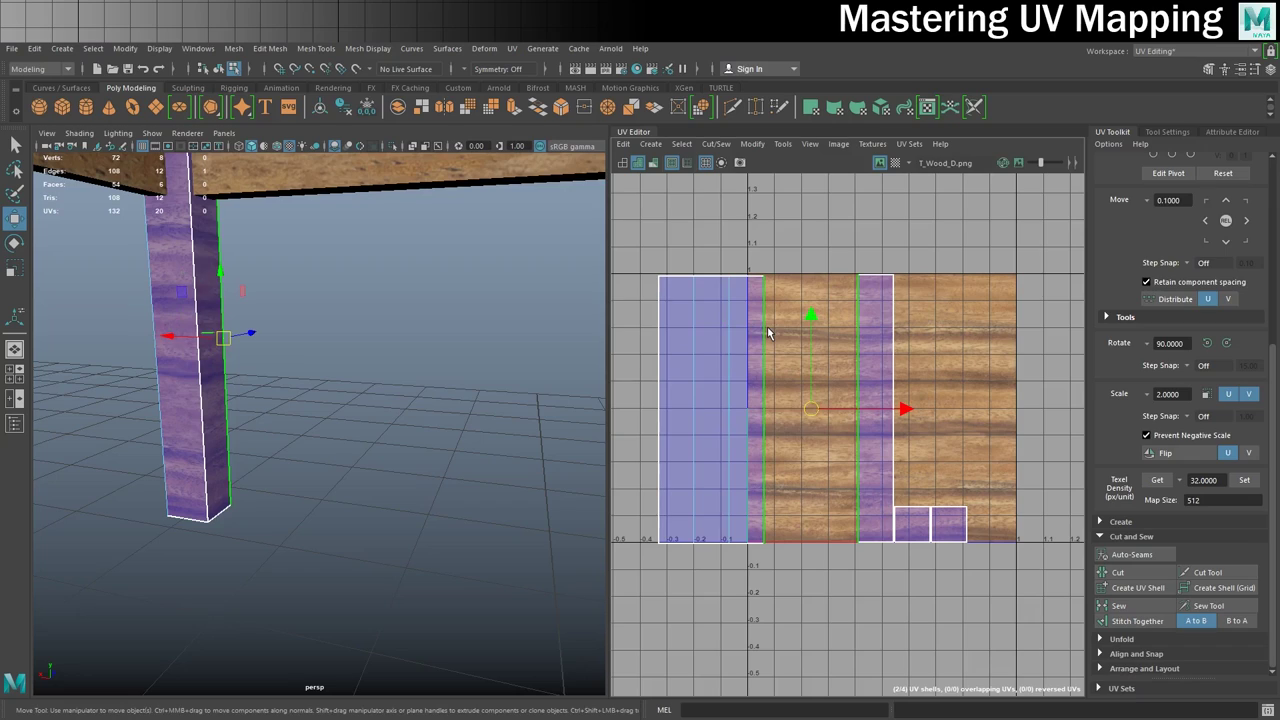
{"action": "left_click", "coordinate": [1131, 621]}
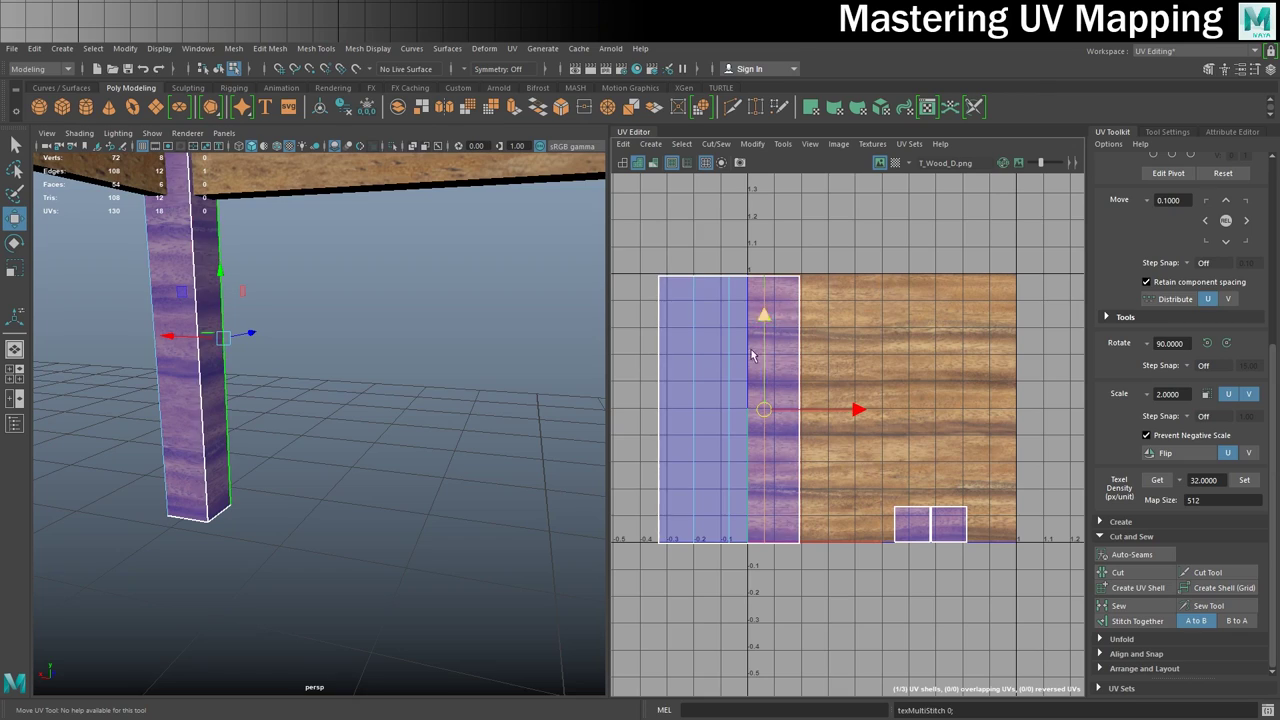
- Stitch the two end-cap shells onto the upper and lower ends of the joined leg shell
{"action": "left_click", "coordinate": [708, 276]}
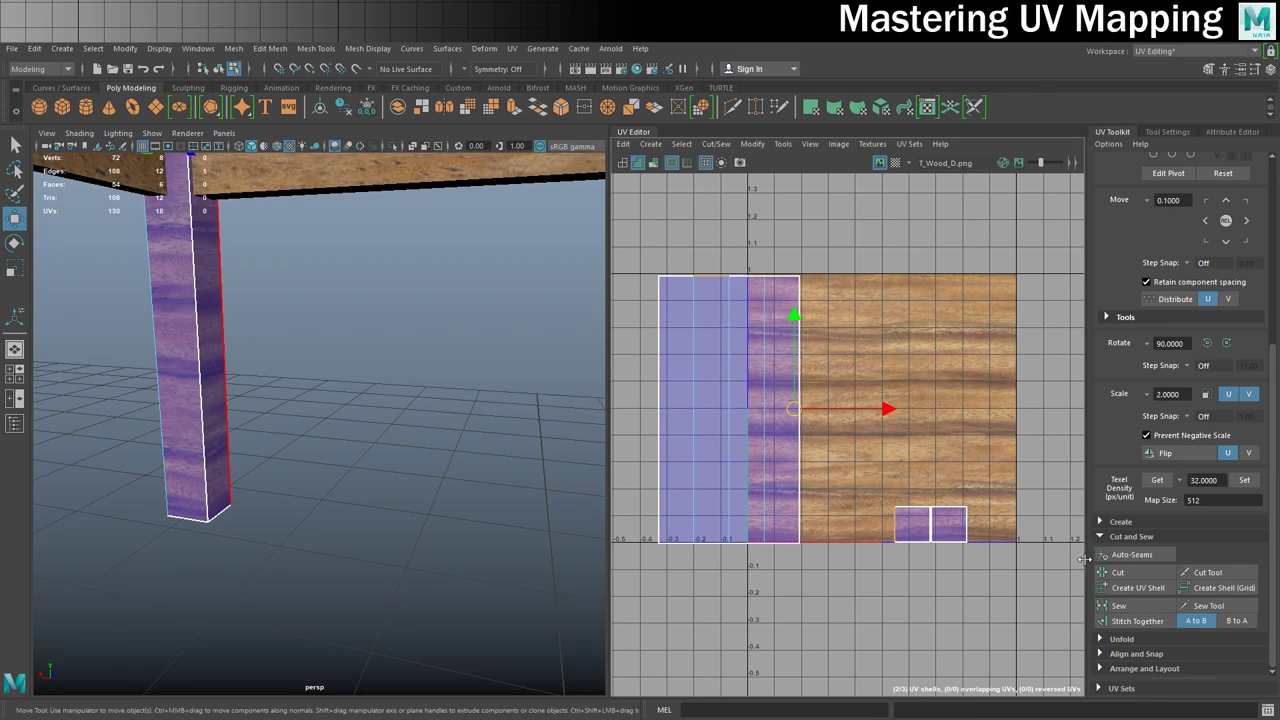
{"action": "left_click", "coordinate": [1133, 621]}
{"action": "left_click", "coordinate": [714, 541]}
{"action": "left_click", "coordinate": [1154, 624]}
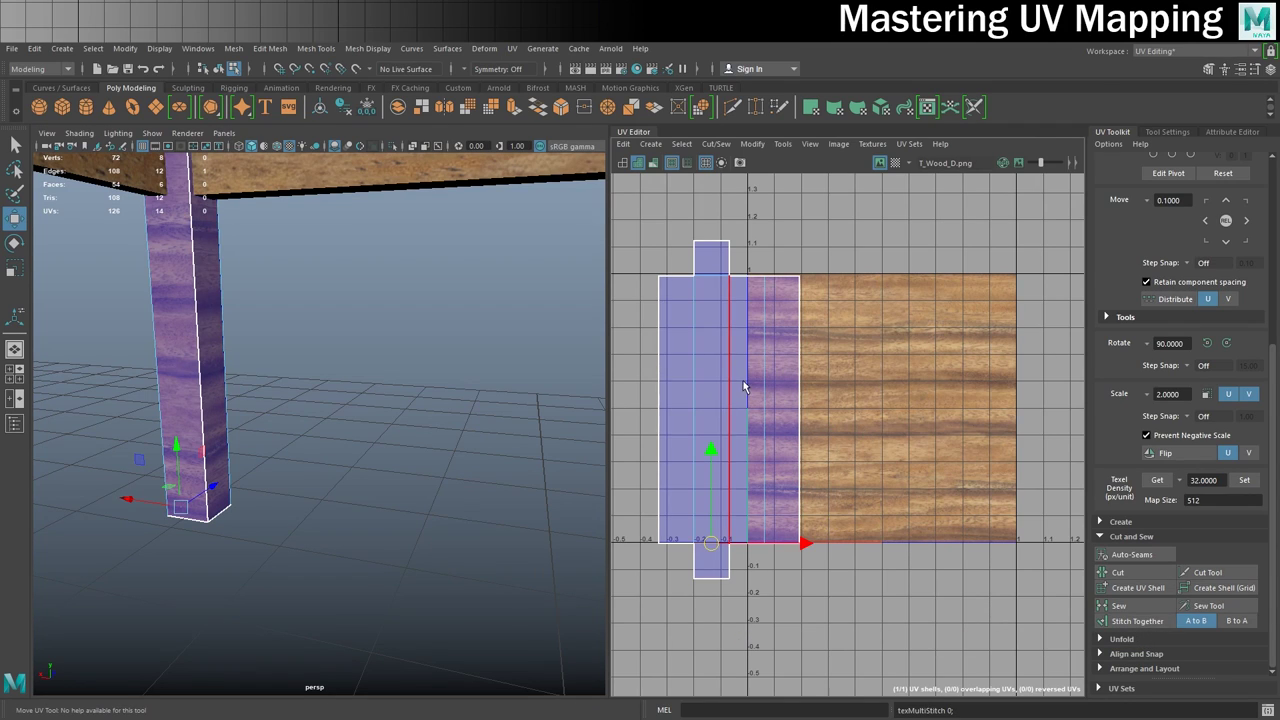
- Select the complete stitched leg UV shell and rotate it 90 degrees in snapped increments so the grain runs lengthwise
{"action": "middle_click_drag", "start_coordinate": [746, 390], "coordinate": [823, 373], "text": "alt"}
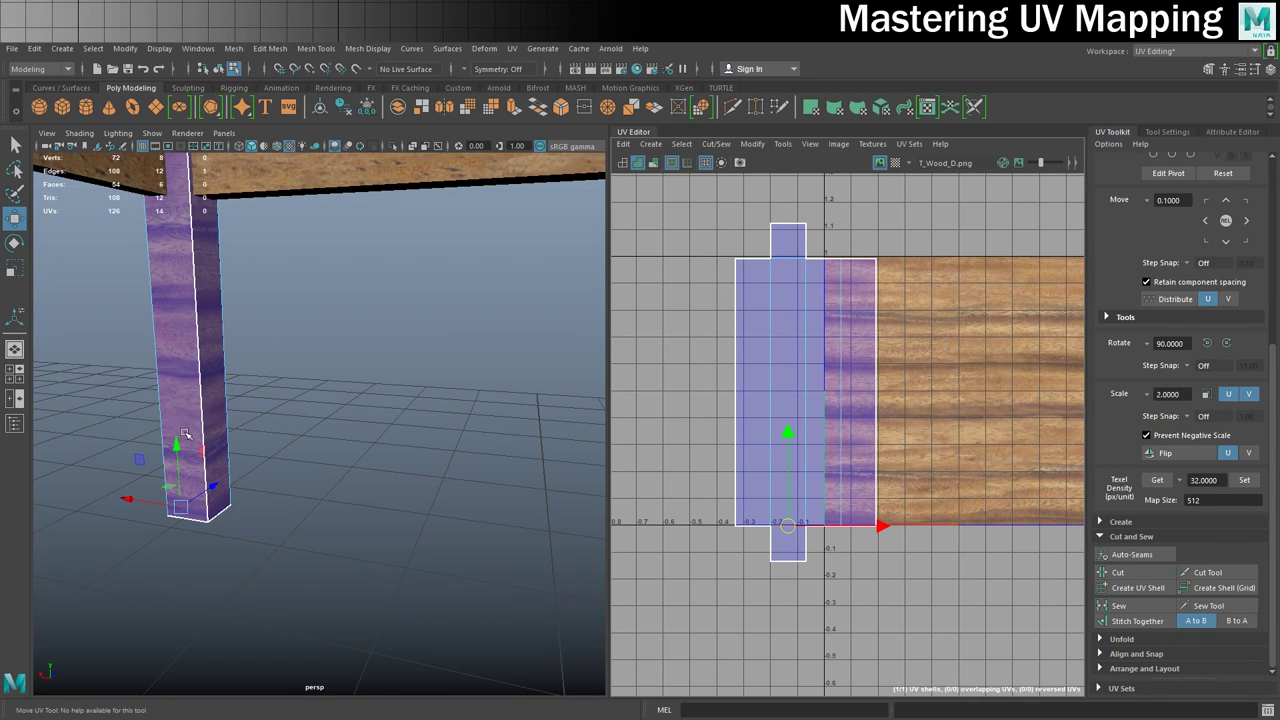
{"action": "scroll", "coordinate": [369, 429], "scroll_direction": "up", "scroll_amount": 2}
{"action": "middle_click_drag", "start_coordinate": [209, 394], "coordinate": [229, 397], "text": "alt"}
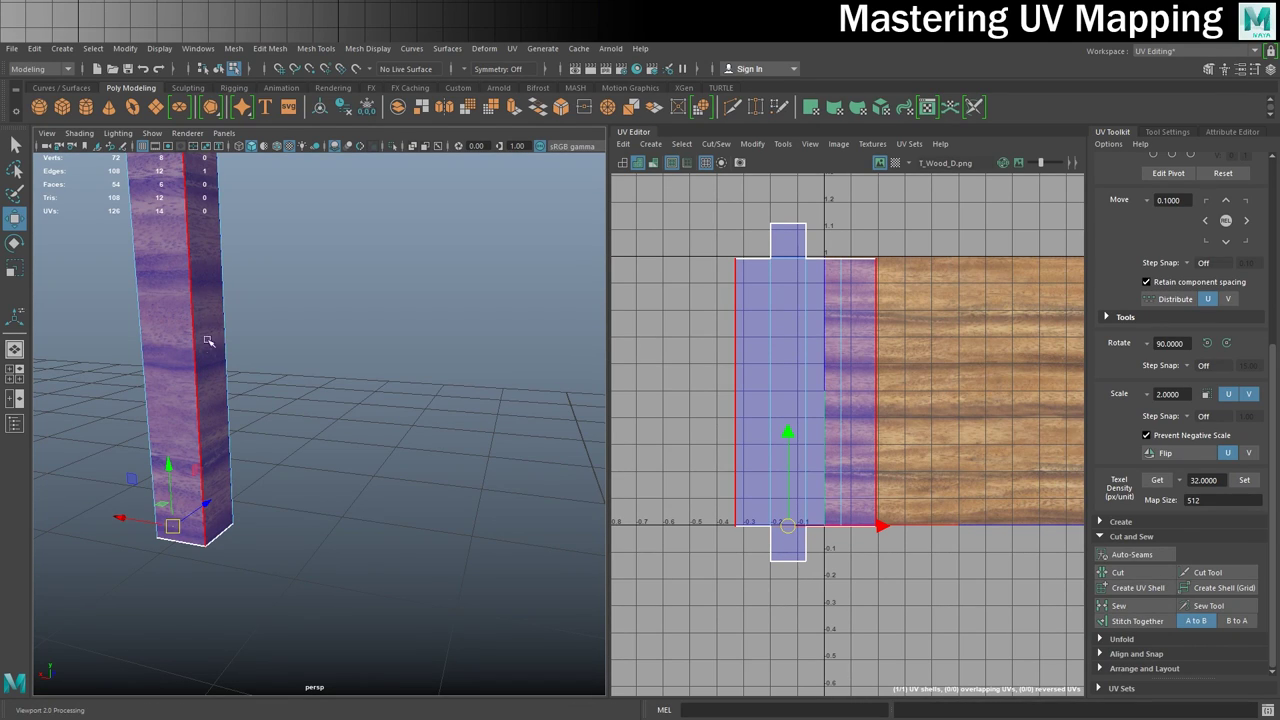
{"action": "scroll", "coordinate": [864, 438], "scroll_direction": "down", "scroll_amount": 2}
{"action": "right_click", "coordinate": [807, 352]}
{"action": "right_click_drag", "start_coordinate": [807, 349], "coordinate": [790, 341]}
{"action": "left_click", "coordinate": [837, 367]}
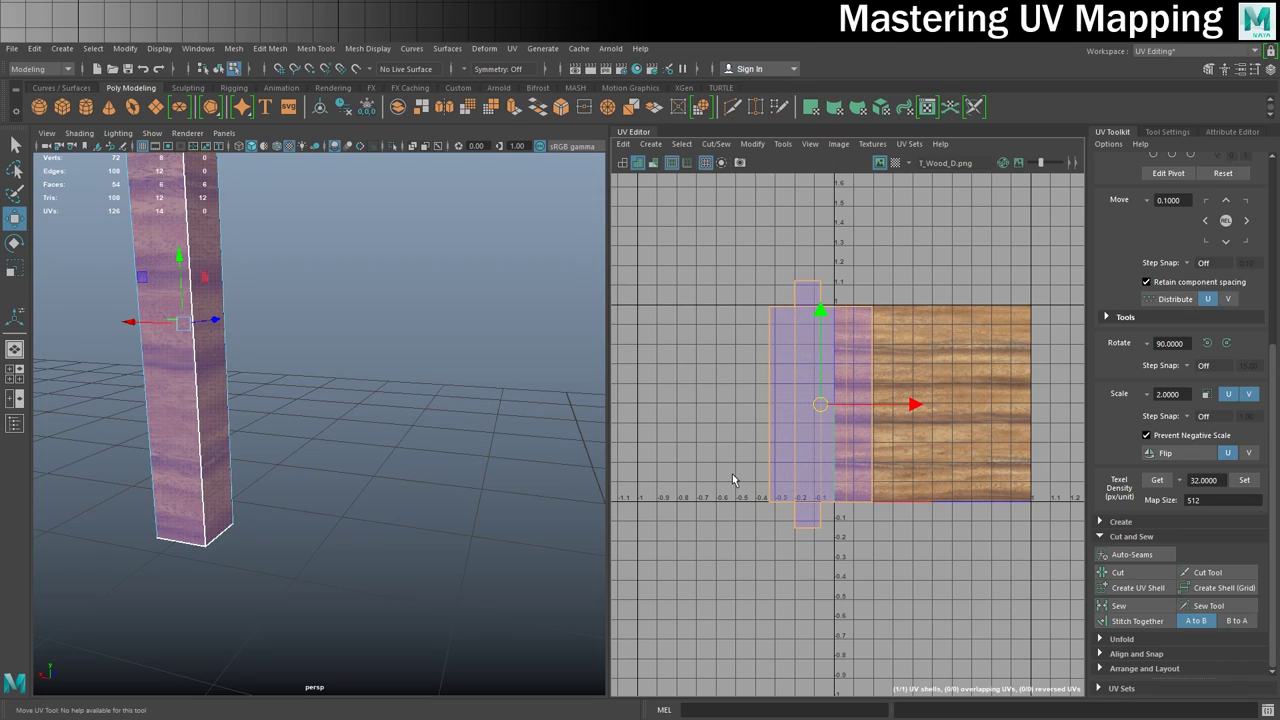
{"action": "key", "text": "e"}
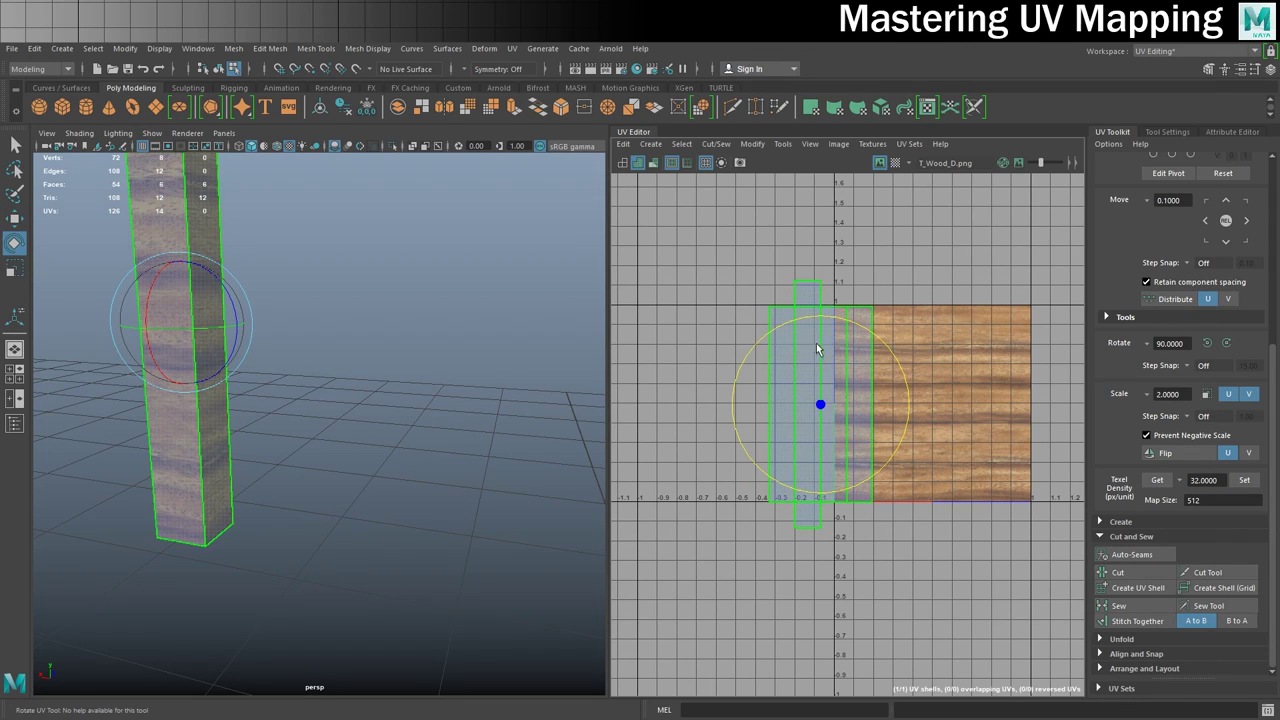
{"action": "left_click", "coordinate": [869, 354]}
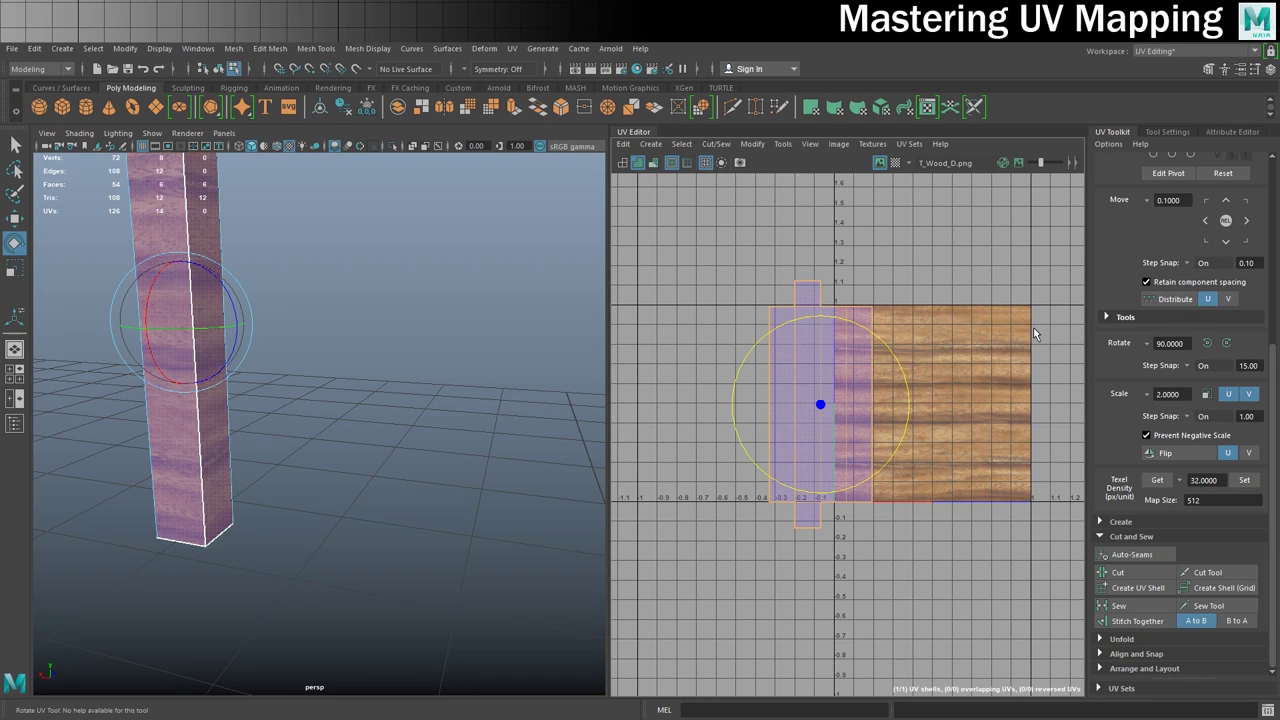
{"action": "left_click_drag", "start_coordinate": [881, 341], "coordinate": [901, 479]}
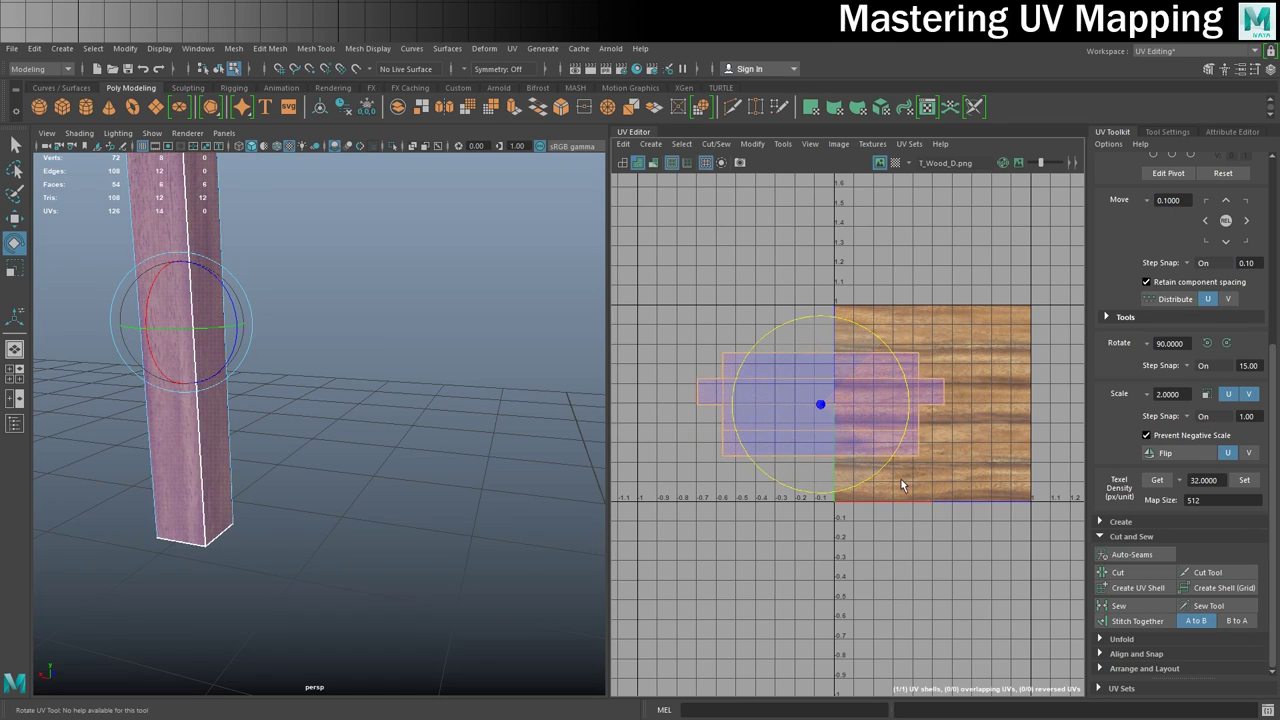
- Move the rotated leg shell below the V=0 line, mostly outside the texture tile
{"action": "key", "text": "F8"}
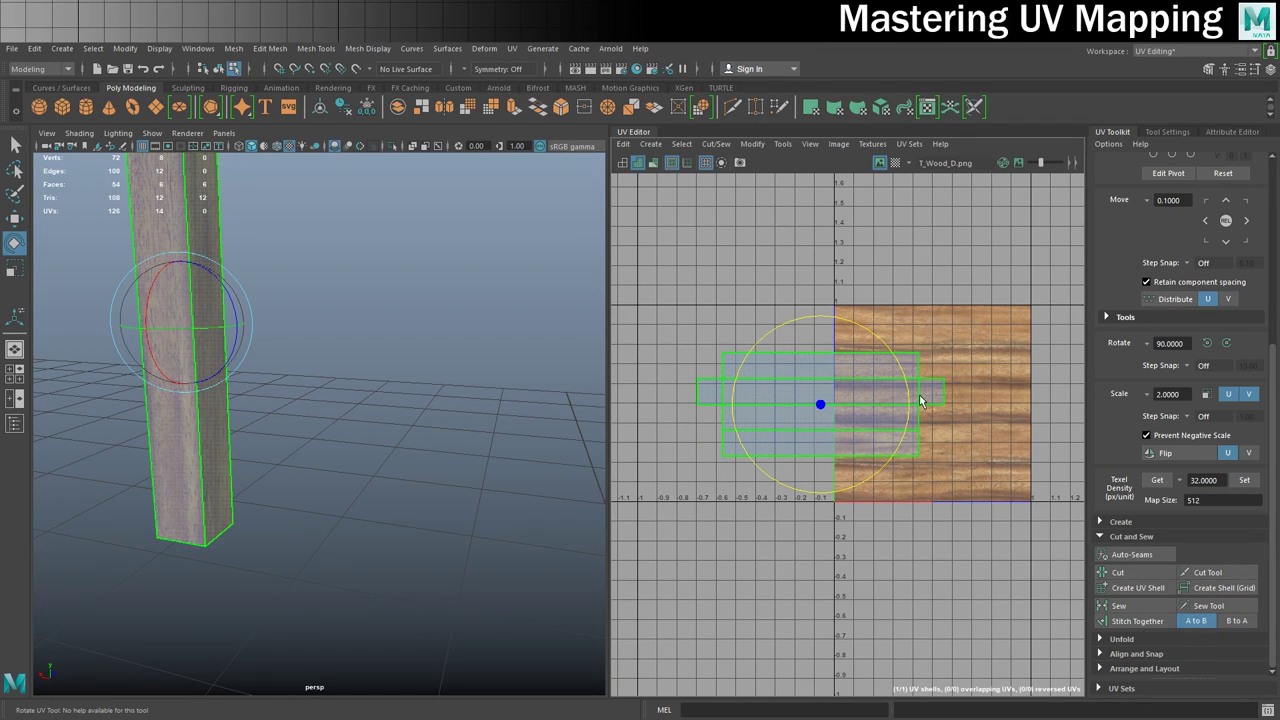
{"action": "key", "text": "w"}
{"action": "left_click_drag", "start_coordinate": [821, 405], "coordinate": [756, 556]}
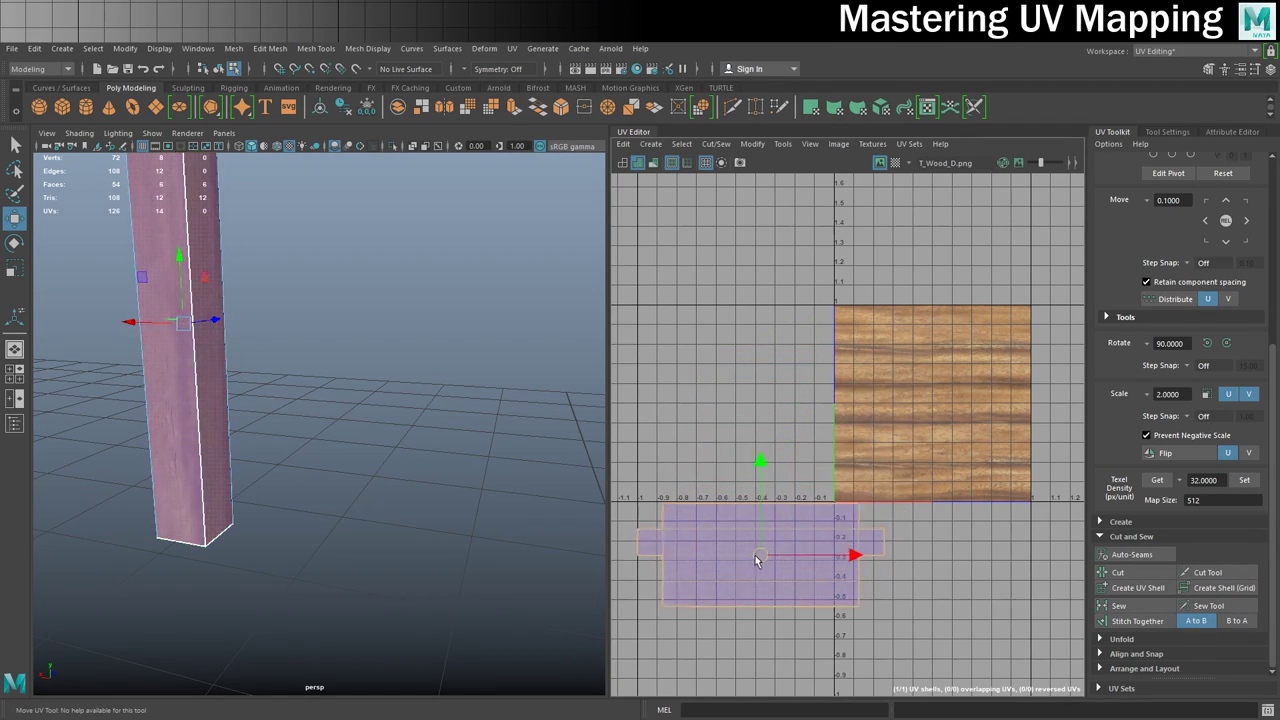
{"action": "scroll", "coordinate": [752, 557], "scroll_direction": "down", "scroll_amount": 4}
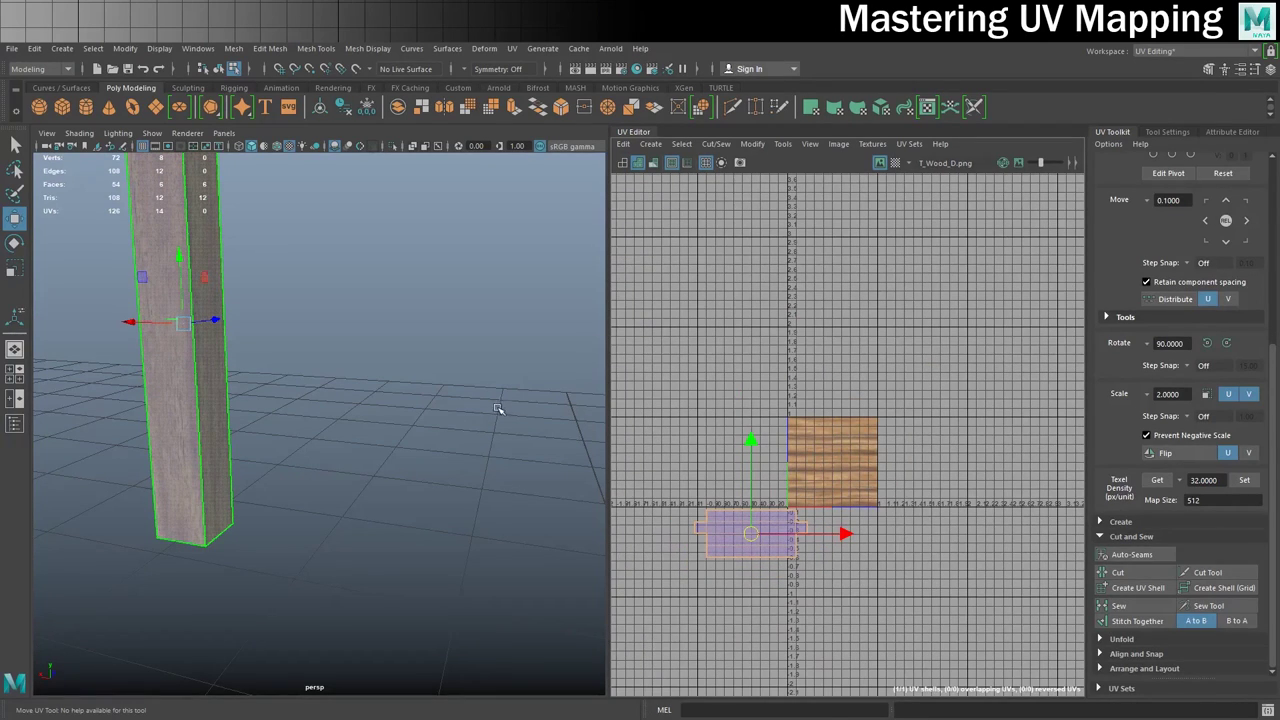
- Return to object selection, select another table leg to view its UVs, and turn off the shaded UV display
{"action": "scroll", "coordinate": [262, 405], "scroll_direction": "down", "scroll_amount": 3}
{"action": "left_click_drag", "start_coordinate": [228, 386], "coordinate": [394, 383], "text": "alt"}
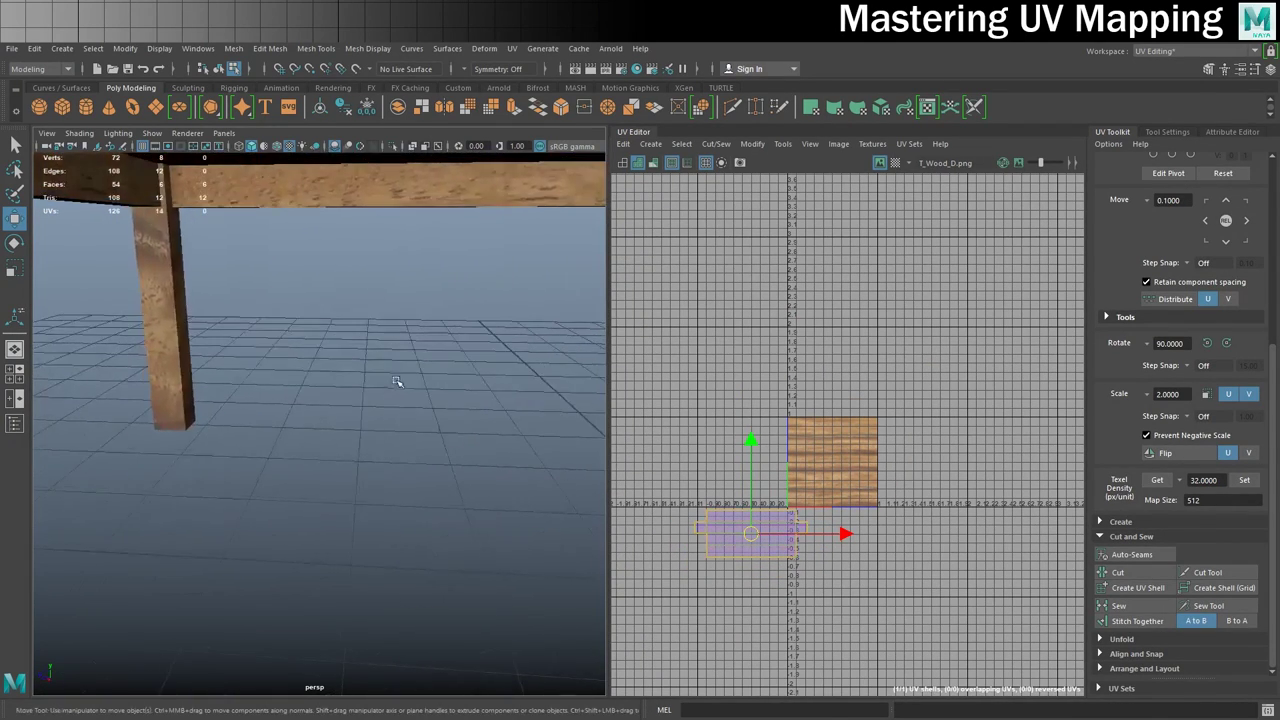
{"action": "right_click_drag", "start_coordinate": [394, 383], "coordinate": [294, 451], "text": "alt"}
{"action": "left_click_drag", "start_coordinate": [272, 460], "coordinate": [340, 449], "text": "alt"}
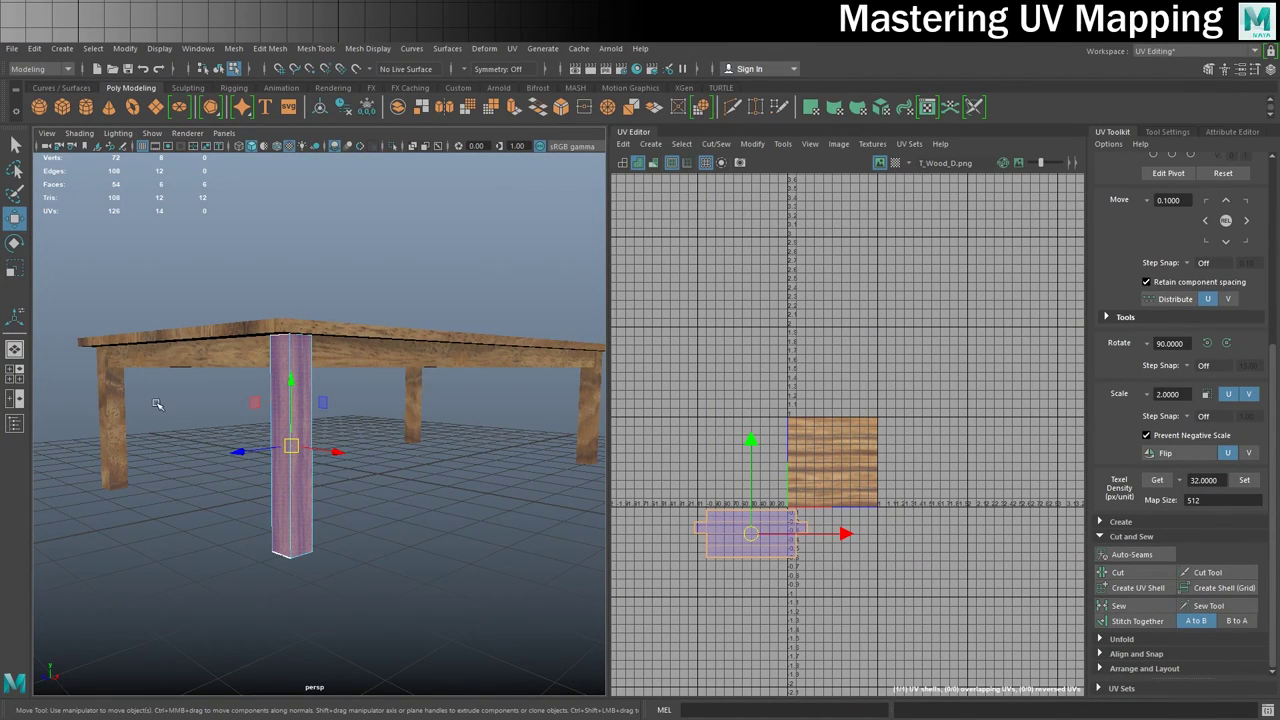
{"action": "right_click_drag", "start_coordinate": [290, 356], "coordinate": [347, 373]}
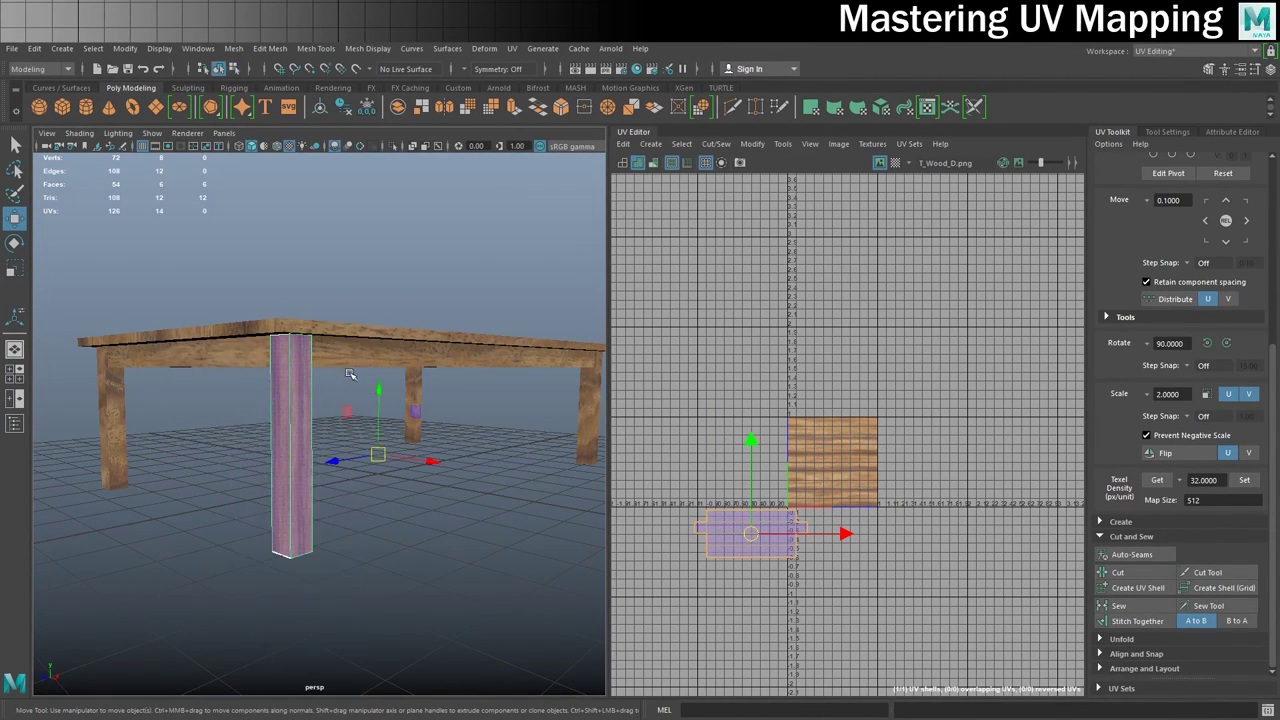
{"action": "left_click", "coordinate": [412, 384]}
{"action": "left_click", "coordinate": [585, 412]}
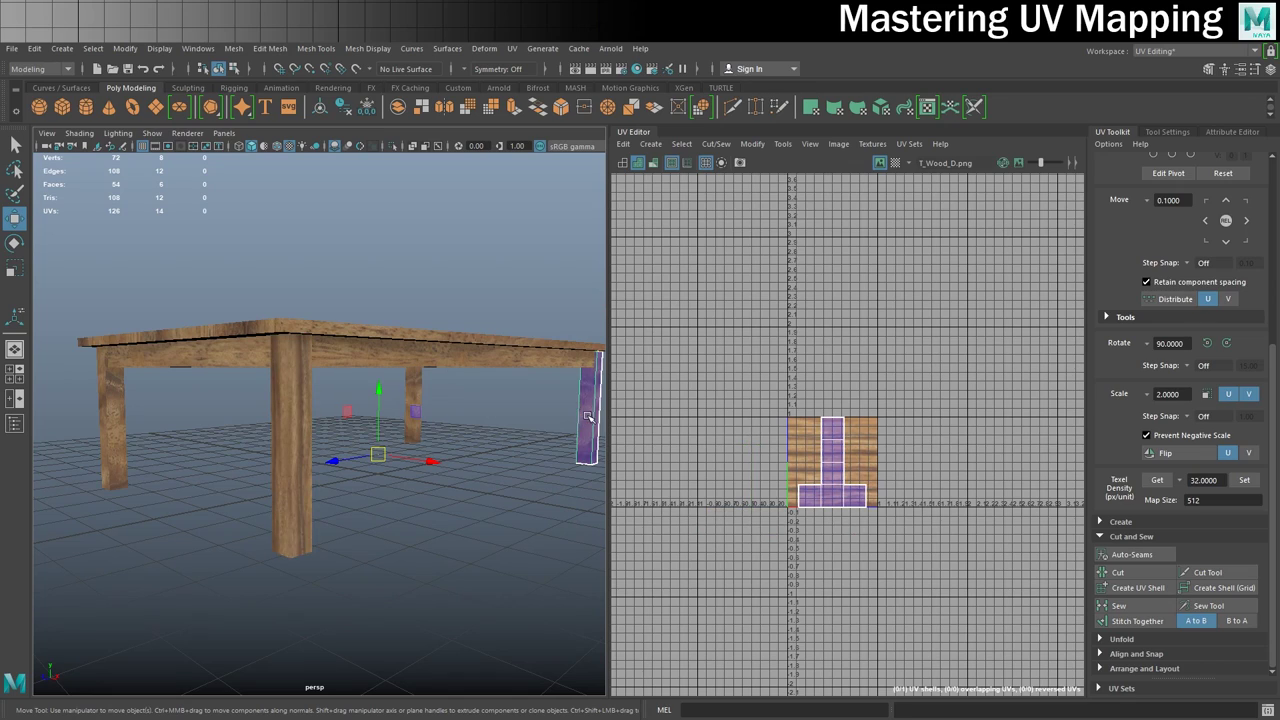
{"action": "left_click", "coordinate": [420, 390]}
{"action": "left_click_drag", "start_coordinate": [547, 459], "coordinate": [469, 377], "text": "alt"}
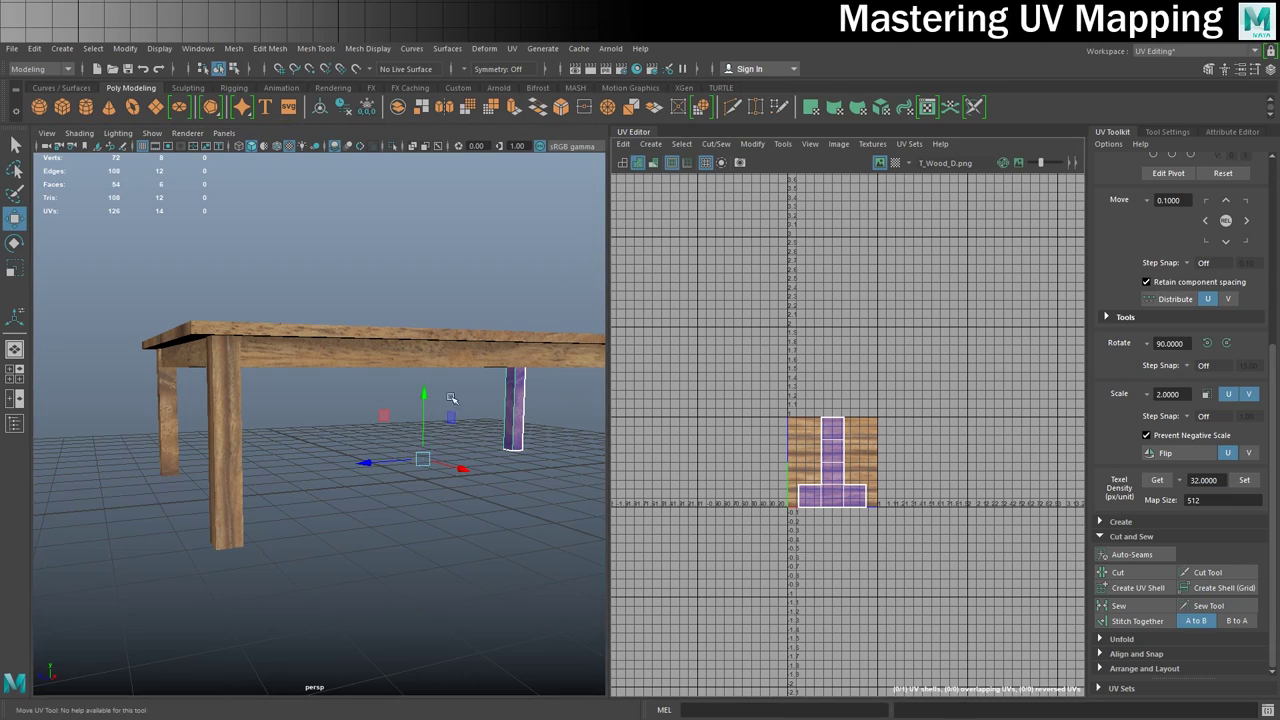
{"action": "scroll", "coordinate": [428, 423], "scroll_direction": "down", "scroll_amount": 2}
{"action": "left_click", "coordinate": [622, 163]}
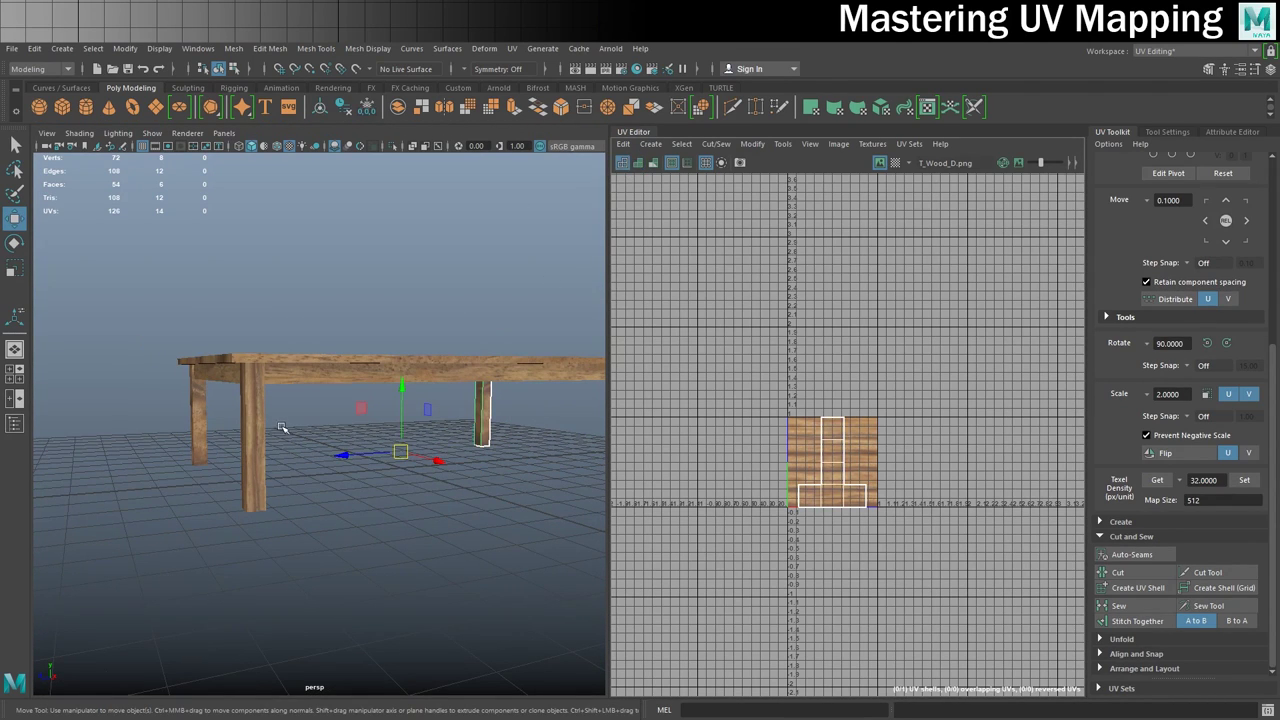
- Transfer the remapped leg's UVs to the neighbouring leg with Transfer Attributes, using all UV sets and Component sample space
{"action": "left_click", "coordinate": [260, 425]}
{"action": "left_click_drag", "start_coordinate": [186, 466], "coordinate": [296, 473], "text": "alt"}
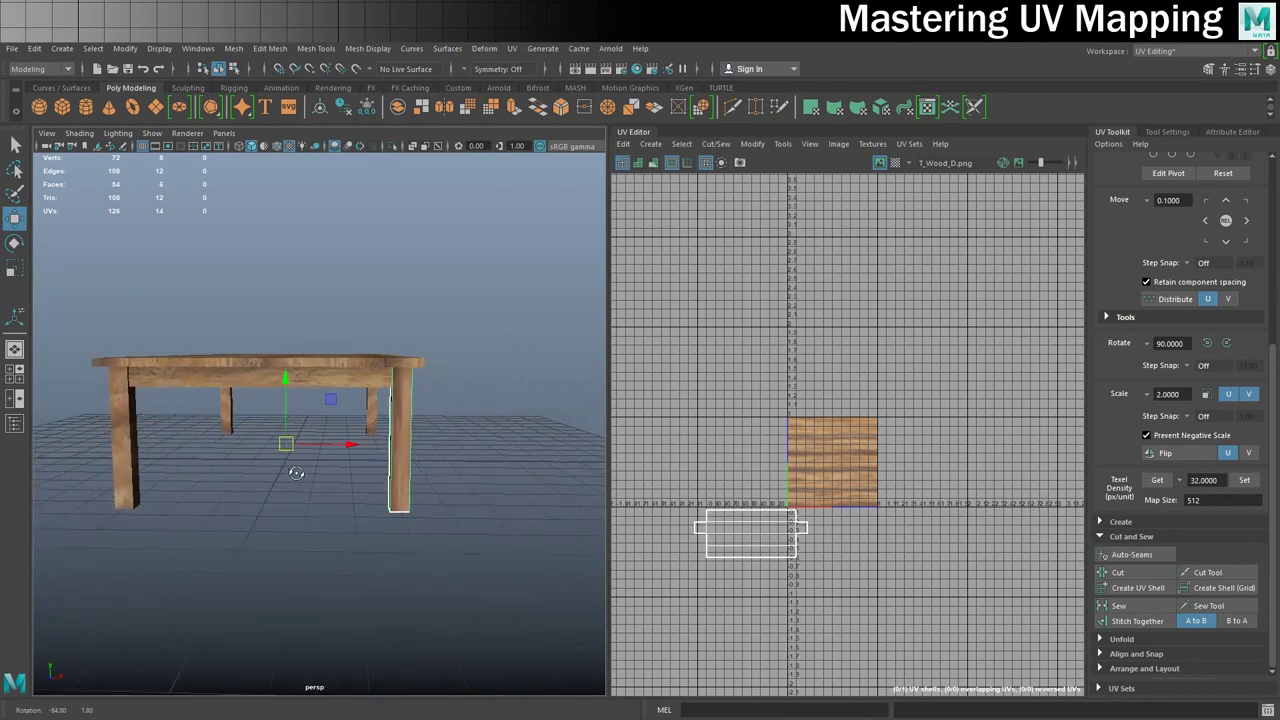
{"action": "left_click", "coordinate": [134, 447], "text": "shift"}
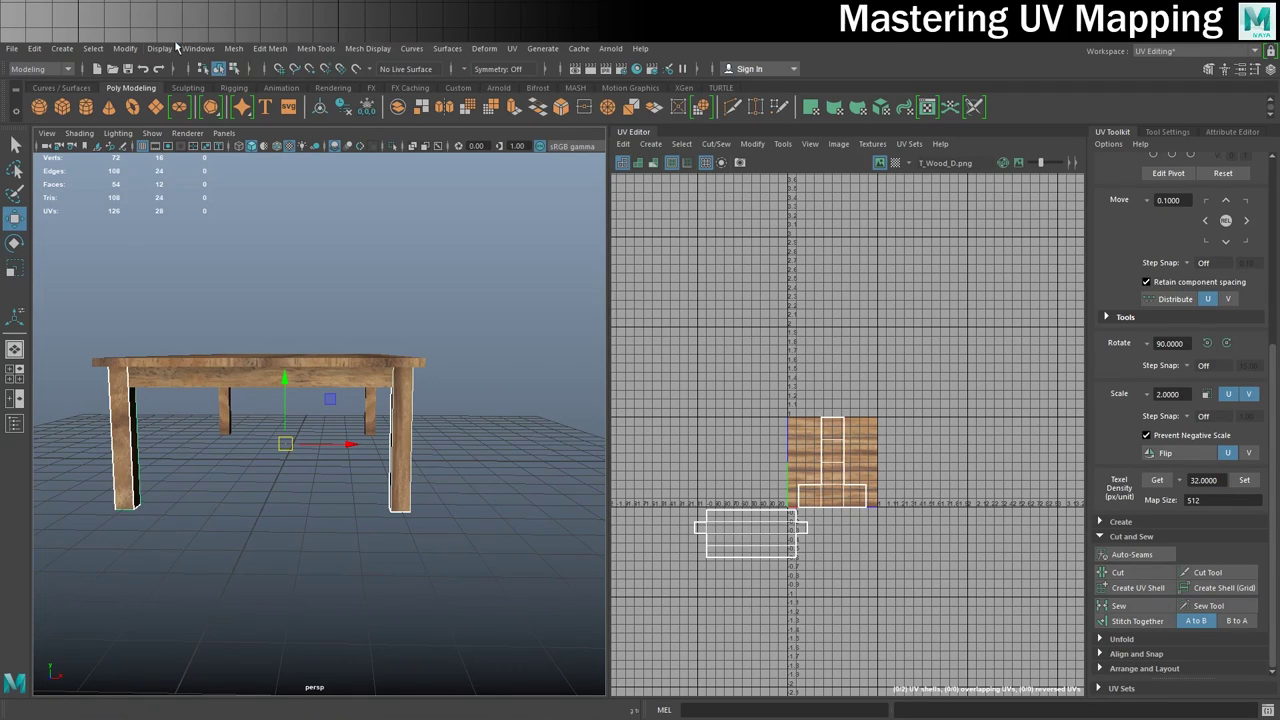
{"action": "left_click", "coordinate": [232, 48]}
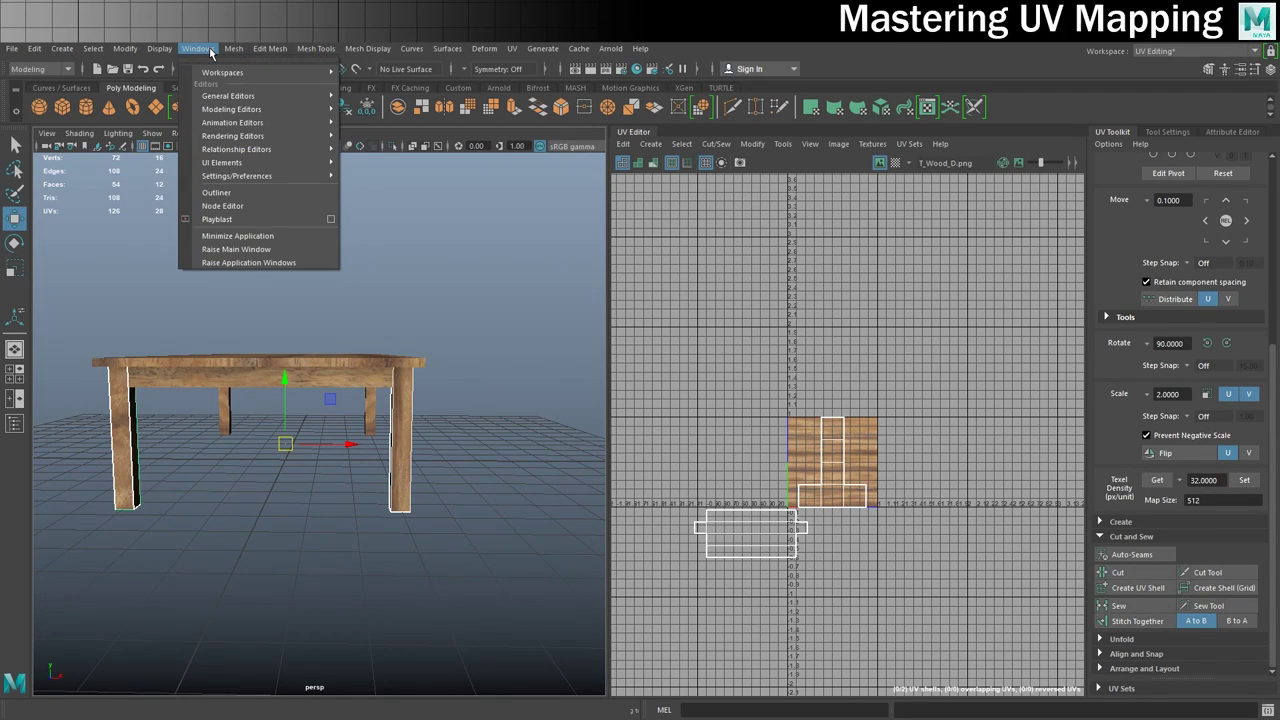
{"action": "mouse_move", "coordinate": [233, 48]}
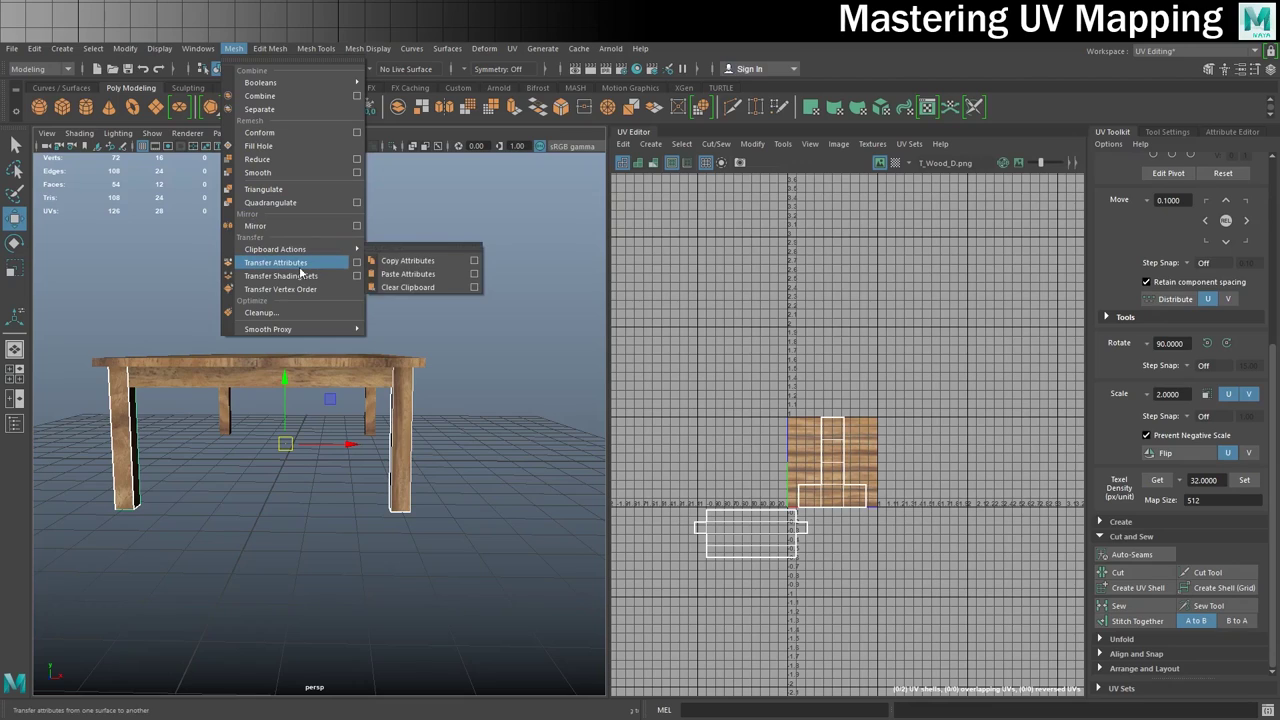
{"action": "left_click", "coordinate": [357, 263]}
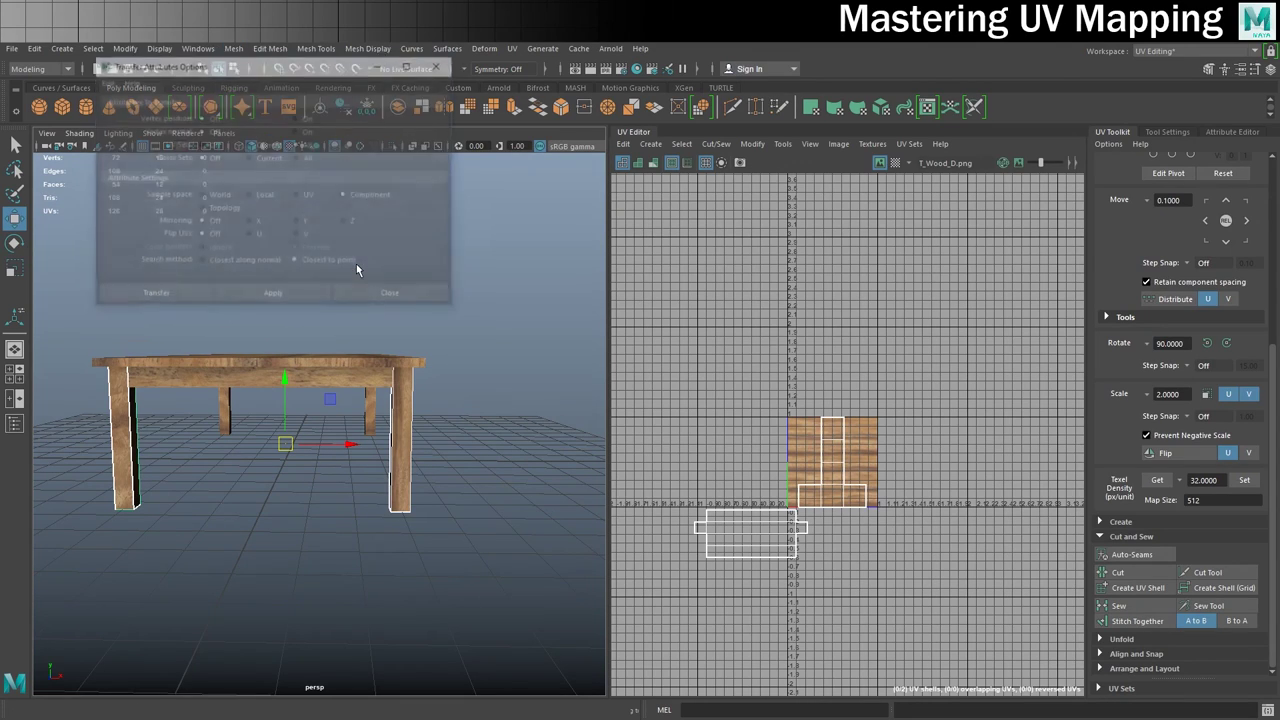
{"action": "left_click", "coordinate": [270, 298]}
- Transfer the remapped leg's UVs to the two remaining table legs with the same settings, and close the transfer options
{"action": "mouse_move", "coordinate": [300, 440]}
{"action": "left_mouse_down", "text": "alt"}
{"action": "mouse_move", "coordinate": [381, 438]}
{"action": "mouse_move", "coordinate": [163, 435]}
{"action": "left_mouse_up", "text": "alt"}
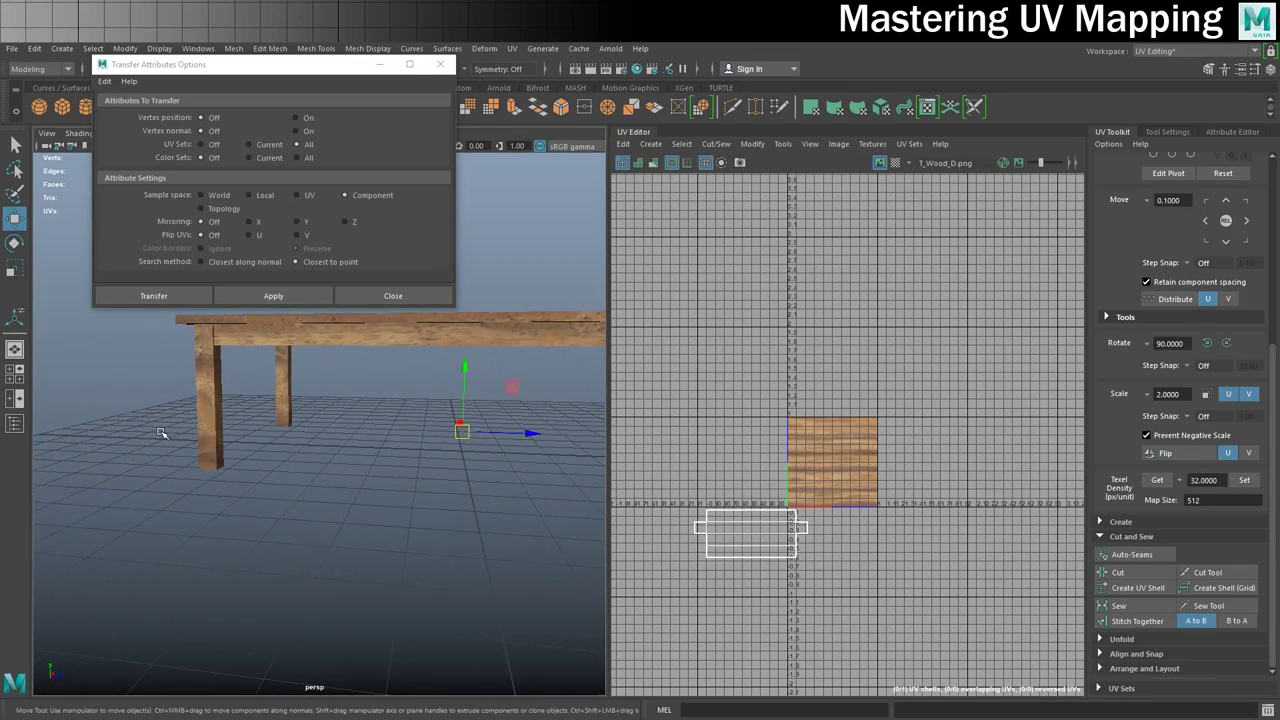
{"action": "left_click", "coordinate": [207, 412]}
{"action": "left_click", "coordinate": [238, 296]}
{"action": "left_click_drag", "start_coordinate": [230, 390], "coordinate": [312, 398], "text": "alt"}
{"action": "left_click", "coordinate": [172, 400]}
{"action": "left_click", "coordinate": [245, 296]}
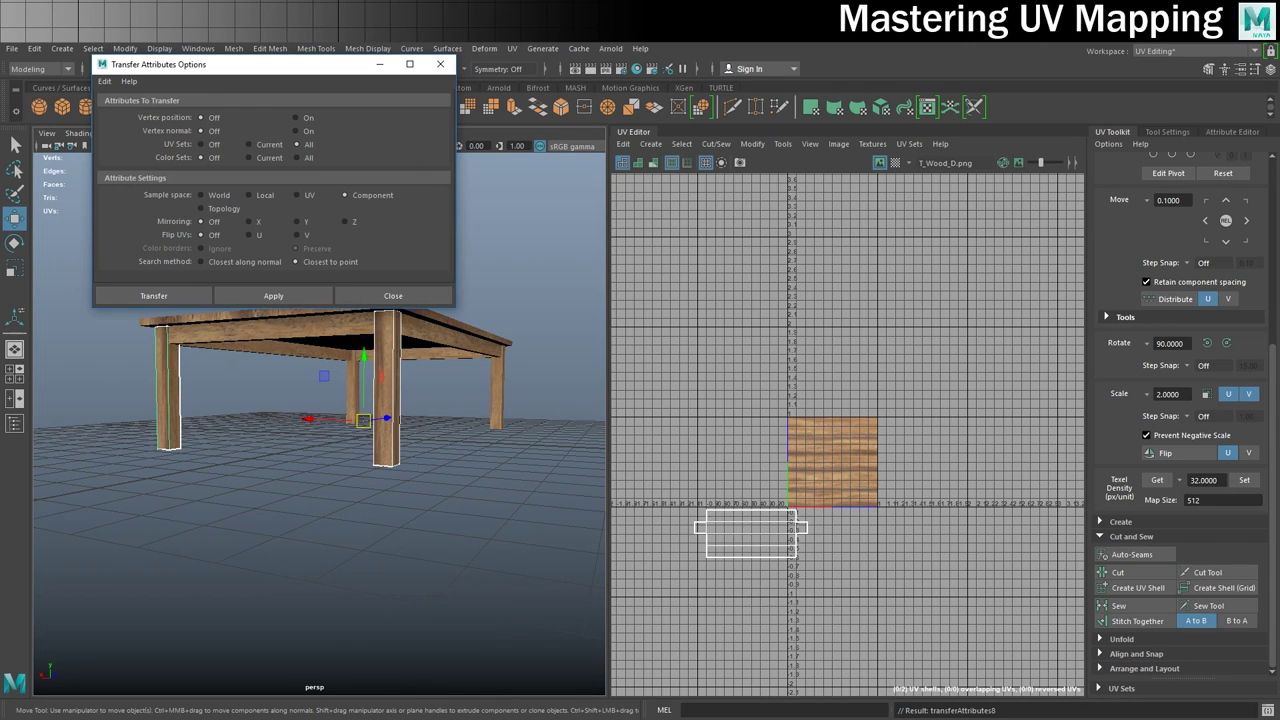
{"action": "left_click", "coordinate": [393, 296]}
- Select all parts of the table so their UVs show together in the UV Editor
{"action": "scroll", "coordinate": [441, 321], "scroll_direction": "down", "scroll_amount": 3}
{"action": "left_click_drag", "start_coordinate": [495, 327], "coordinate": [366, 355], "text": "alt"}
{"action": "left_click", "coordinate": [307, 370]}
{"action": "scroll", "coordinate": [369, 358], "scroll_direction": "down", "scroll_amount": 7}
{"action": "scroll", "coordinate": [371, 350], "scroll_direction": "up", "scroll_amount": 1}
{"action": "left_click", "coordinate": [350, 364]}
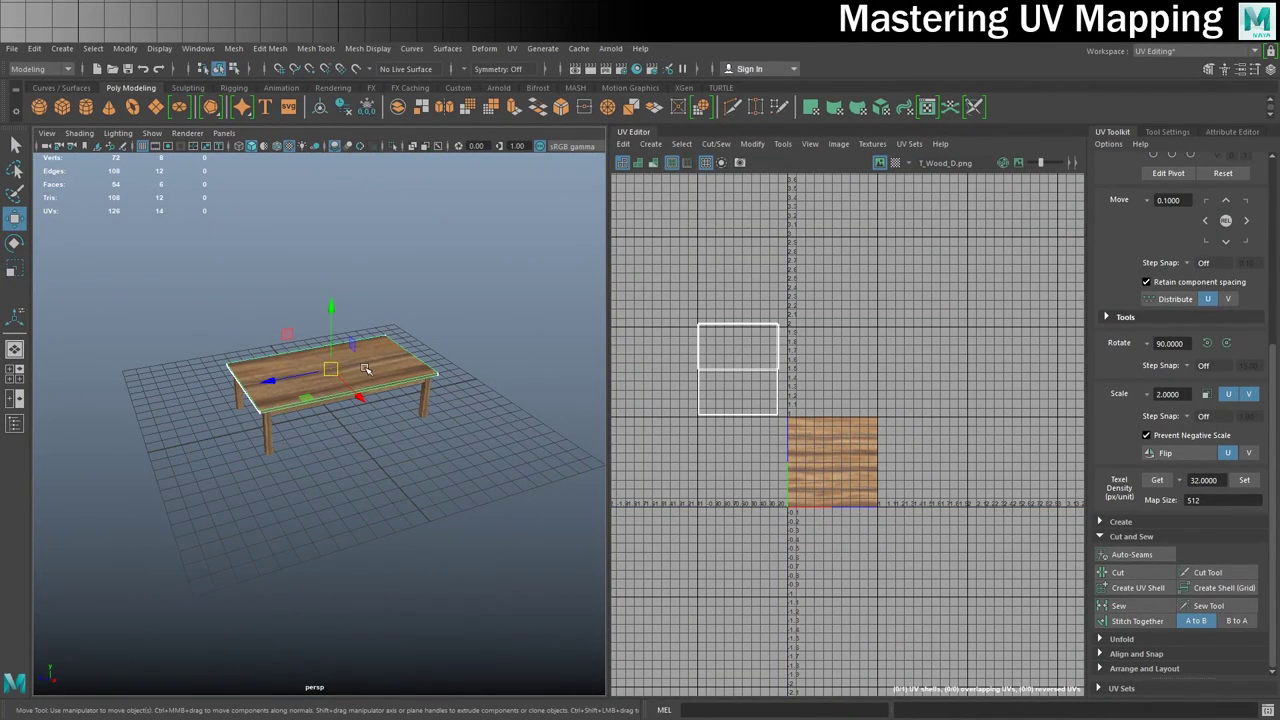
{"action": "left_click_drag", "start_coordinate": [178, 283], "coordinate": [490, 486]}
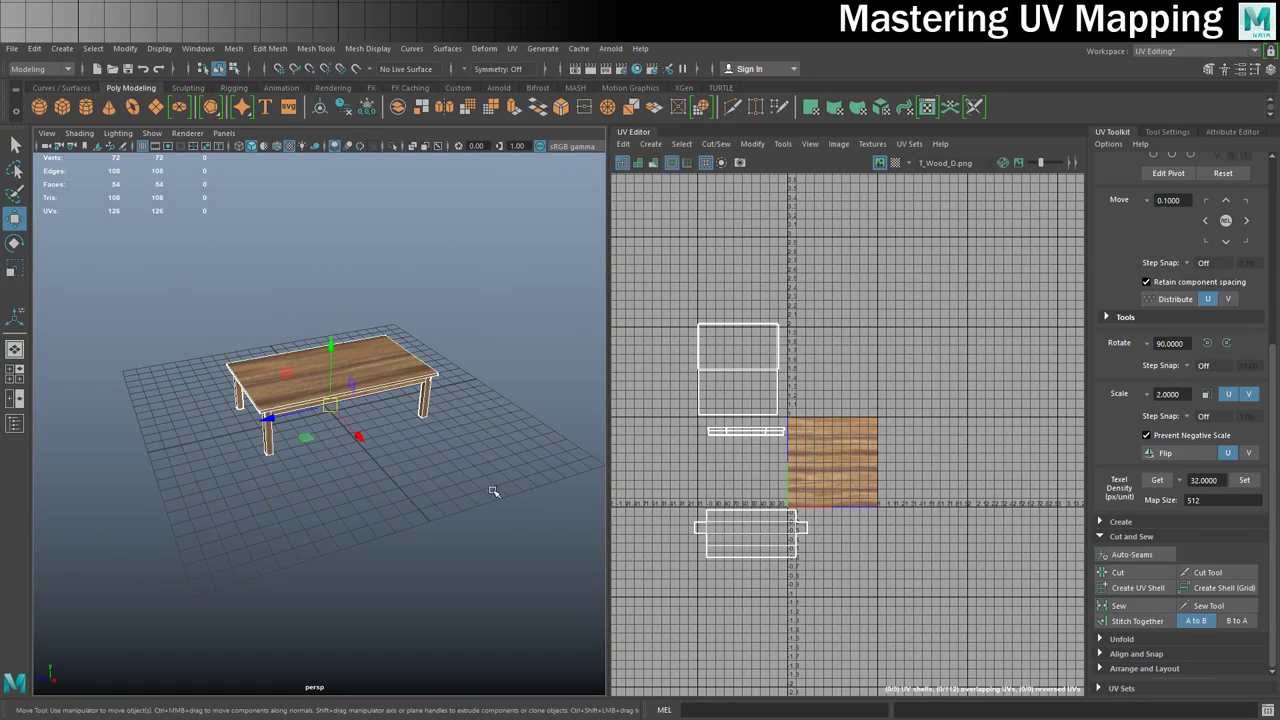
{"action": "scroll", "coordinate": [692, 463], "scroll_direction": "up", "scroll_amount": 1}
{"action": "scroll", "coordinate": [692, 458], "scroll_direction": "up", "scroll_amount": 2}
{"action": "middle_click_drag", "start_coordinate": [948, 426], "coordinate": [916, 408], "text": "alt"}
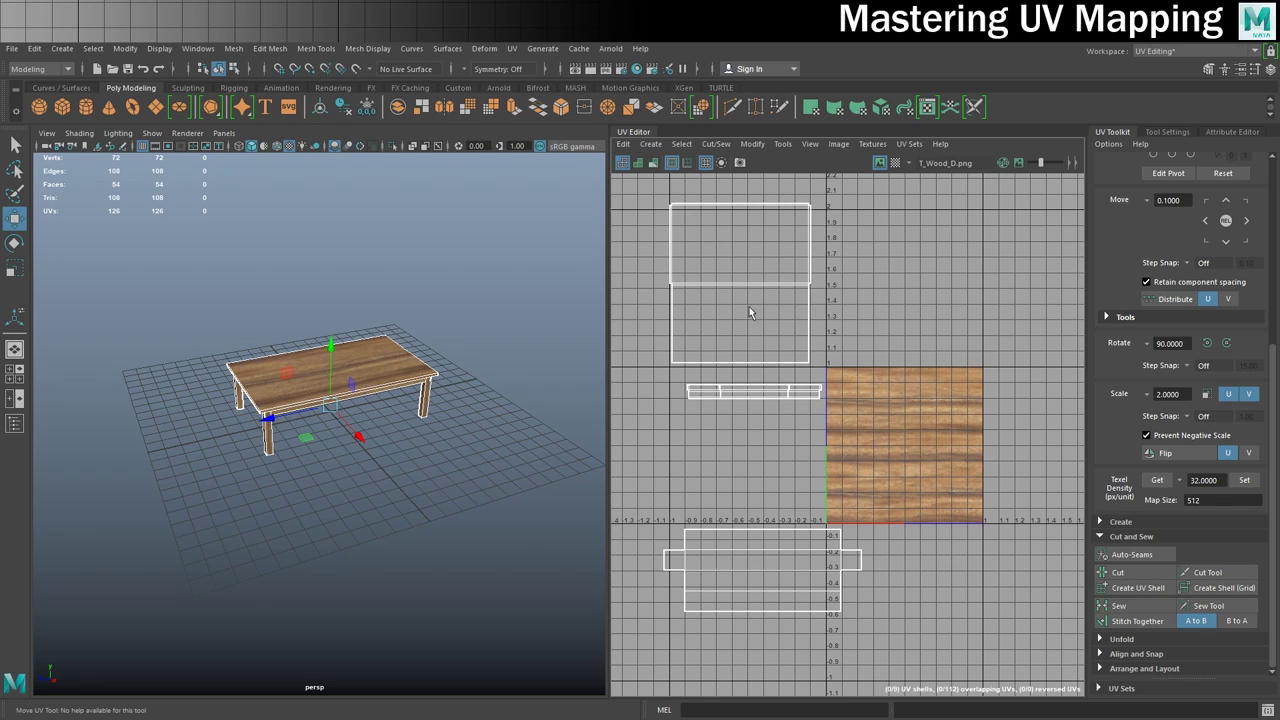
- Select every UV shell of the table and pack them into the texture tile with Layout
{"action": "right_click_drag", "start_coordinate": [740, 268], "coordinate": [695, 255]}
{"action": "left_click_drag", "start_coordinate": [627, 174], "coordinate": [935, 657]}
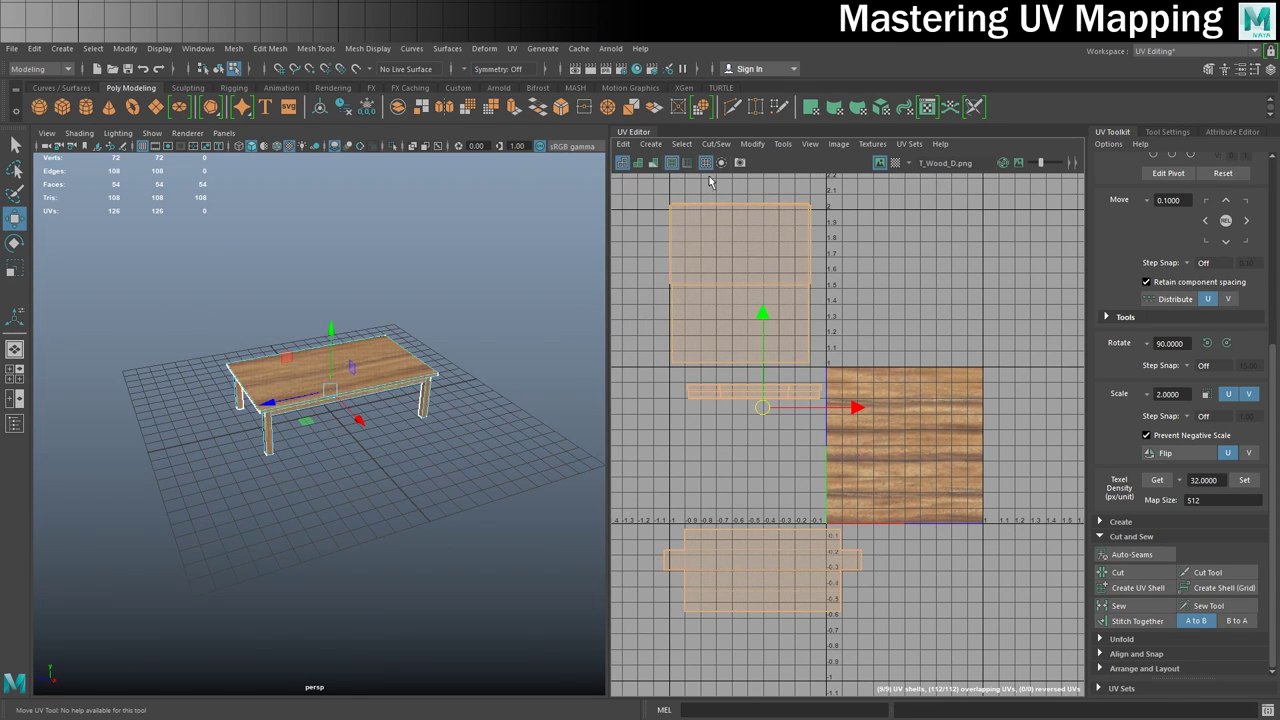
{"action": "left_click", "coordinate": [785, 144]}
{"action": "mouse_move", "coordinate": [752, 146]}
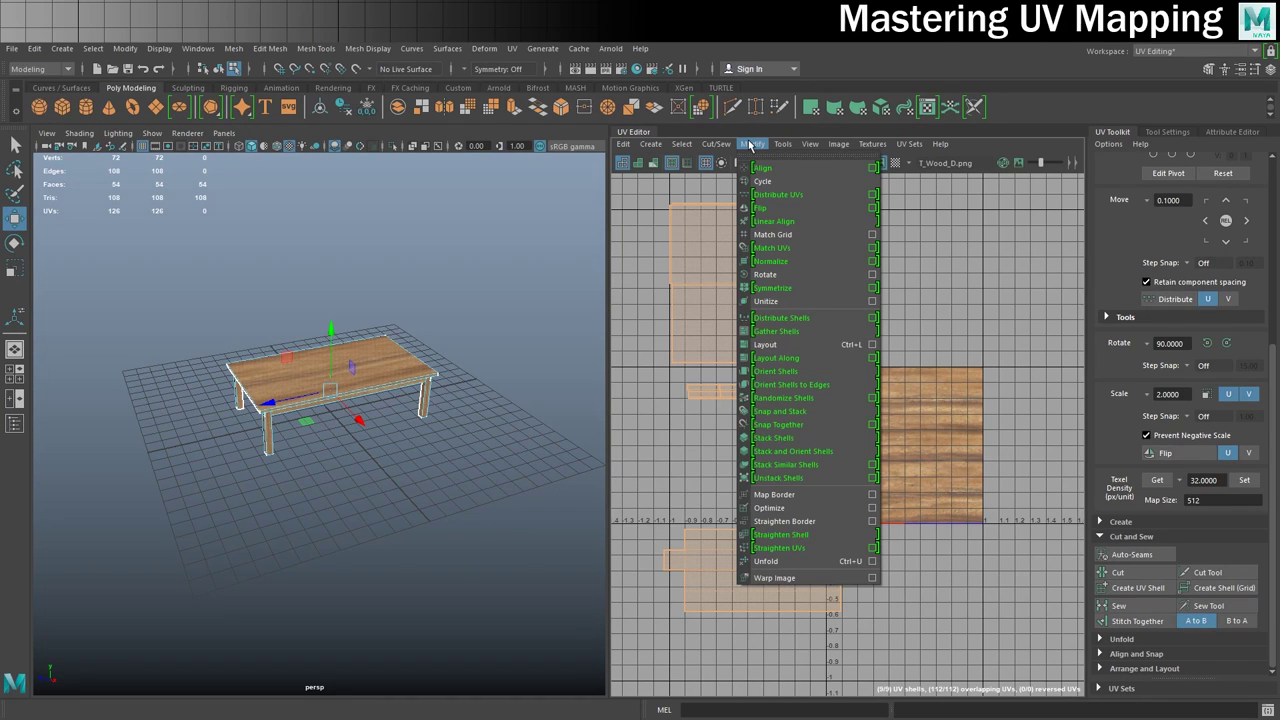
{"action": "left_click", "coordinate": [788, 344]}
- Examine the packed layout around the tabletop and apron shells for overlaps
{"action": "scroll", "coordinate": [1003, 419], "scroll_direction": "up", "scroll_amount": 3}
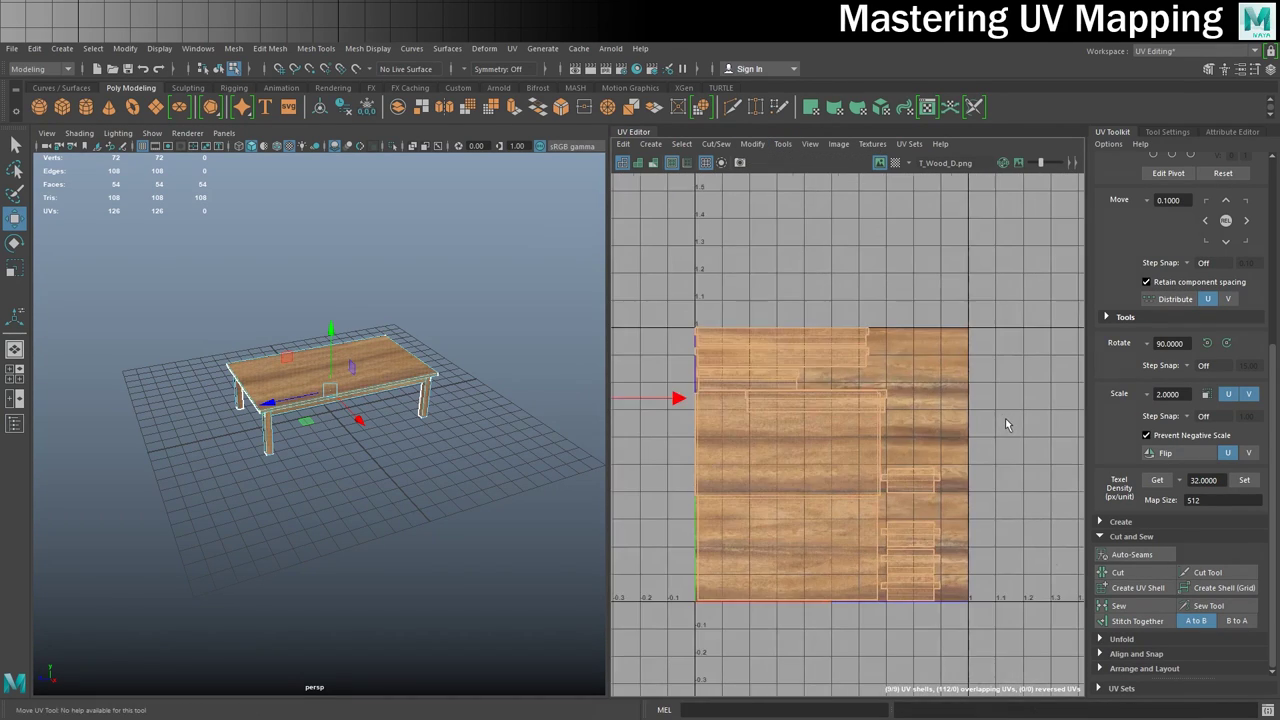
{"action": "middle_click_drag", "start_coordinate": [770, 367], "coordinate": [823, 338], "text": "alt"}
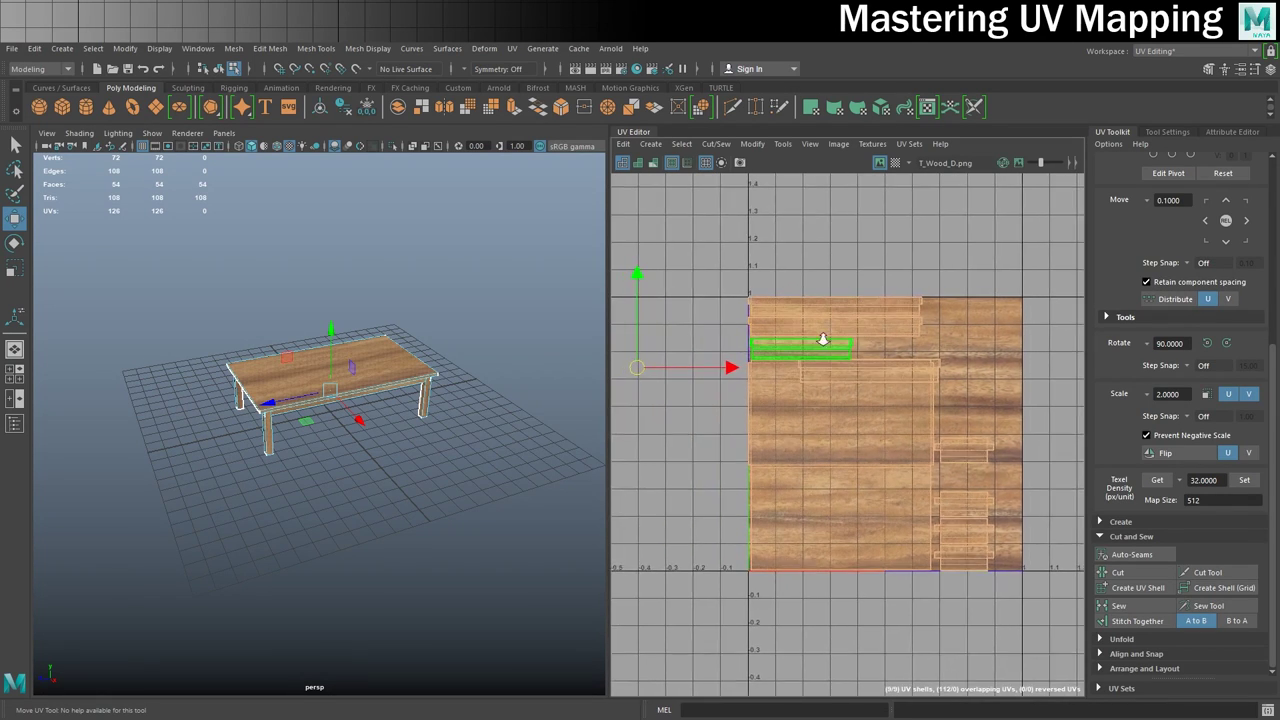
{"action": "right_click_drag", "start_coordinate": [823, 338], "coordinate": [1003, 351], "text": "alt"}
{"action": "middle_click_drag", "start_coordinate": [1034, 361], "coordinate": [994, 308], "text": "alt"}
{"action": "left_click", "coordinate": [993, 303]}
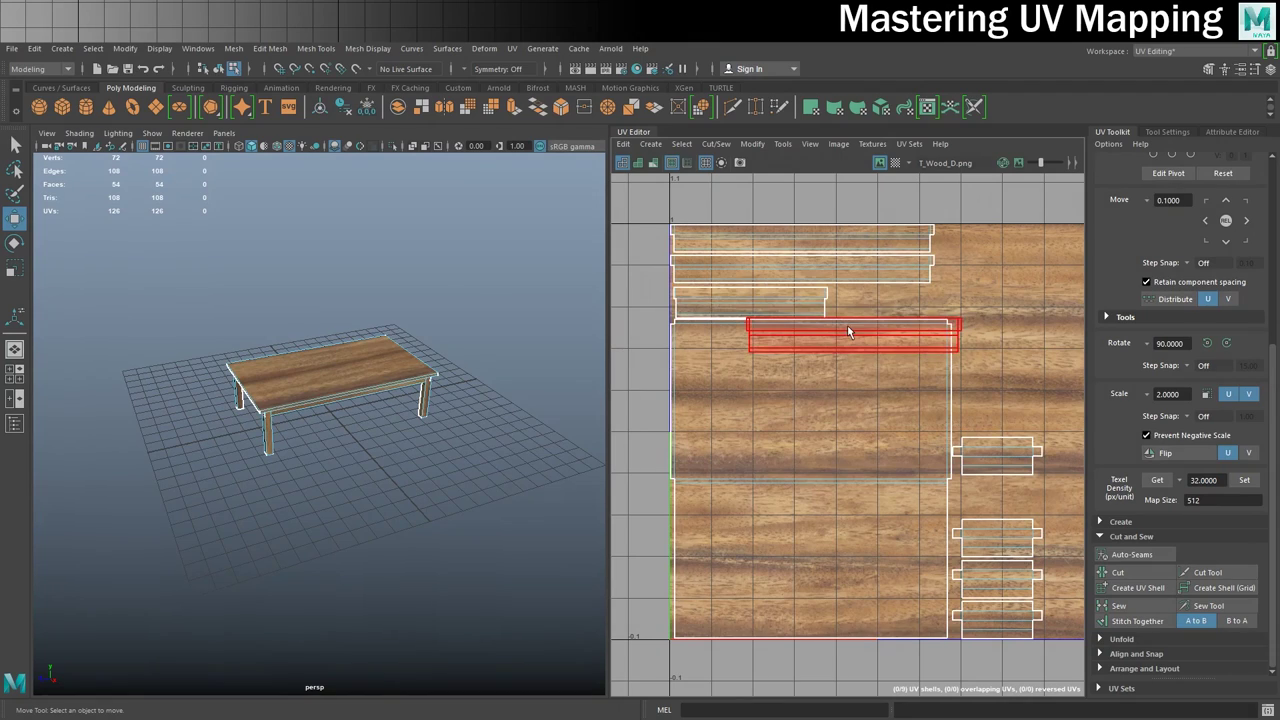
{"action": "left_click", "coordinate": [882, 441]}
{"action": "middle_click_drag", "start_coordinate": [901, 367], "coordinate": [948, 349], "text": "alt"}
{"action": "scroll", "coordinate": [949, 354], "scroll_direction": "down", "scroll_amount": 3}
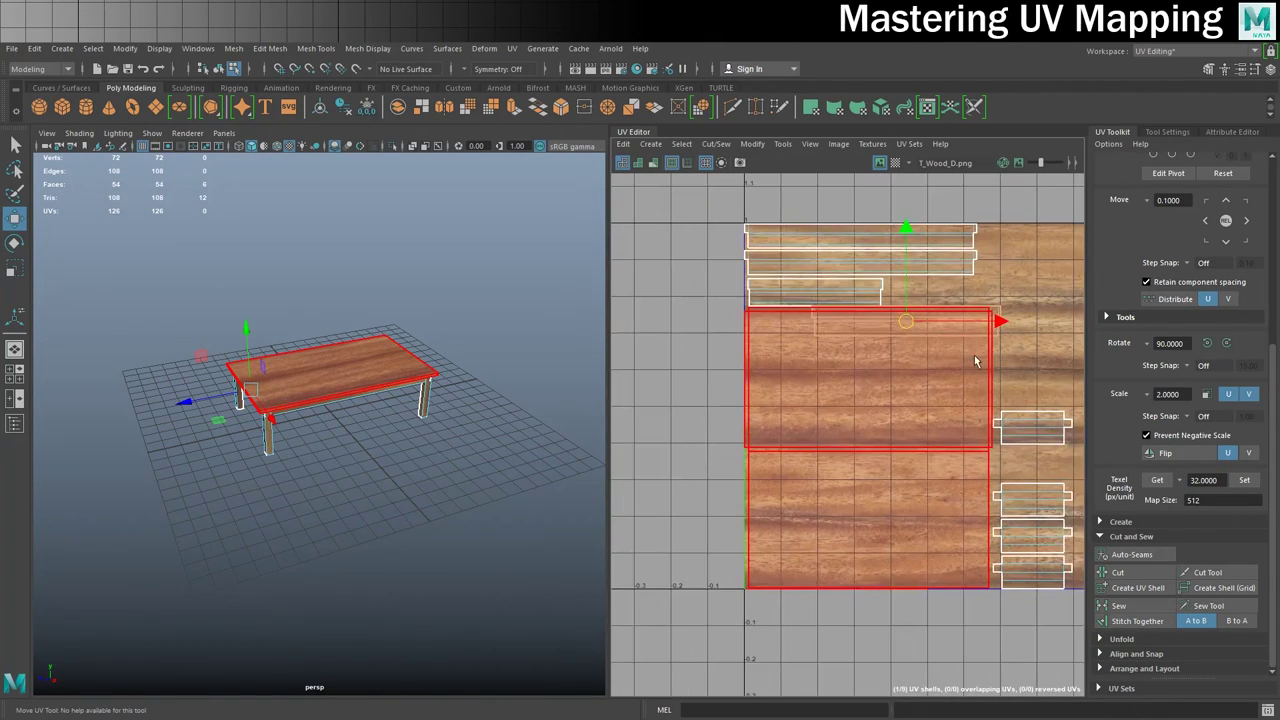
- Reselect all shells and reapply Layout using Legacy, non-overlapping objects, World prescale, Uniform scaling, Shape stacking, no rotation and 512 Map spacing
{"action": "left_click_drag", "start_coordinate": [663, 195], "coordinate": [1082, 652]}
{"action": "middle_click_drag", "start_coordinate": [990, 528], "coordinate": [882, 540], "text": "alt"}
{"action": "left_click", "coordinate": [752, 143]}
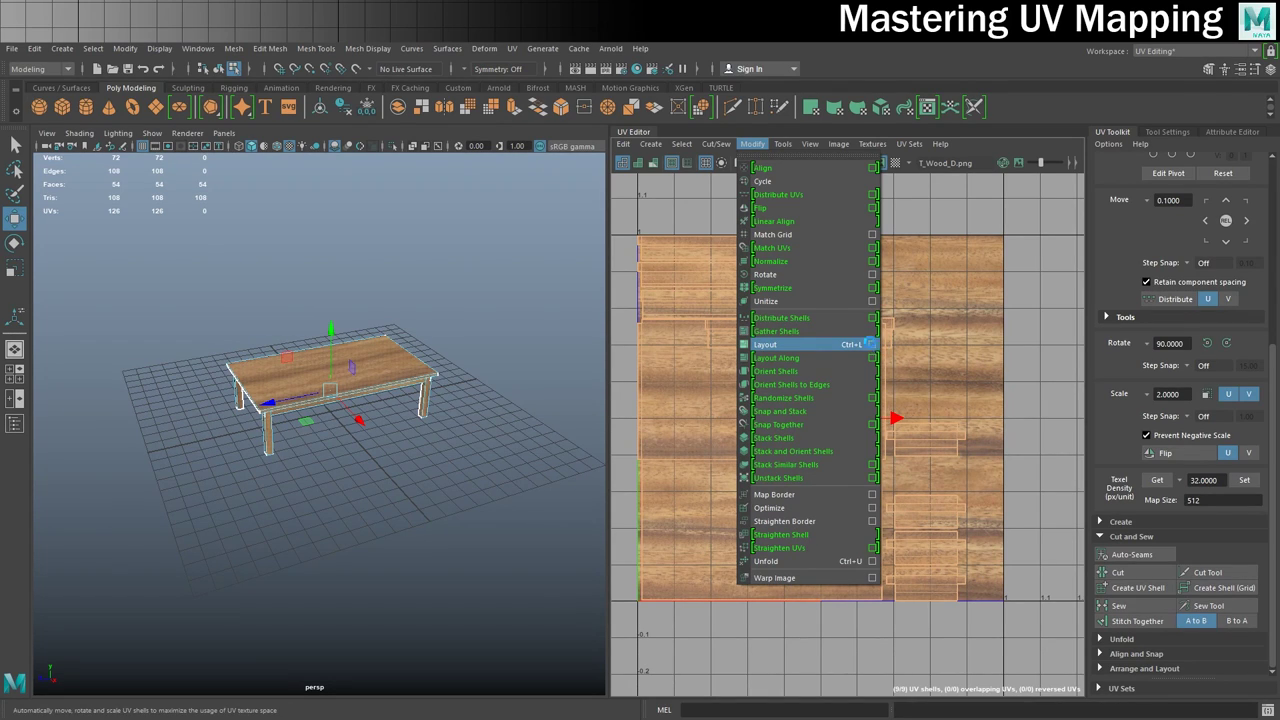
{"action": "left_click", "coordinate": [870, 344]}
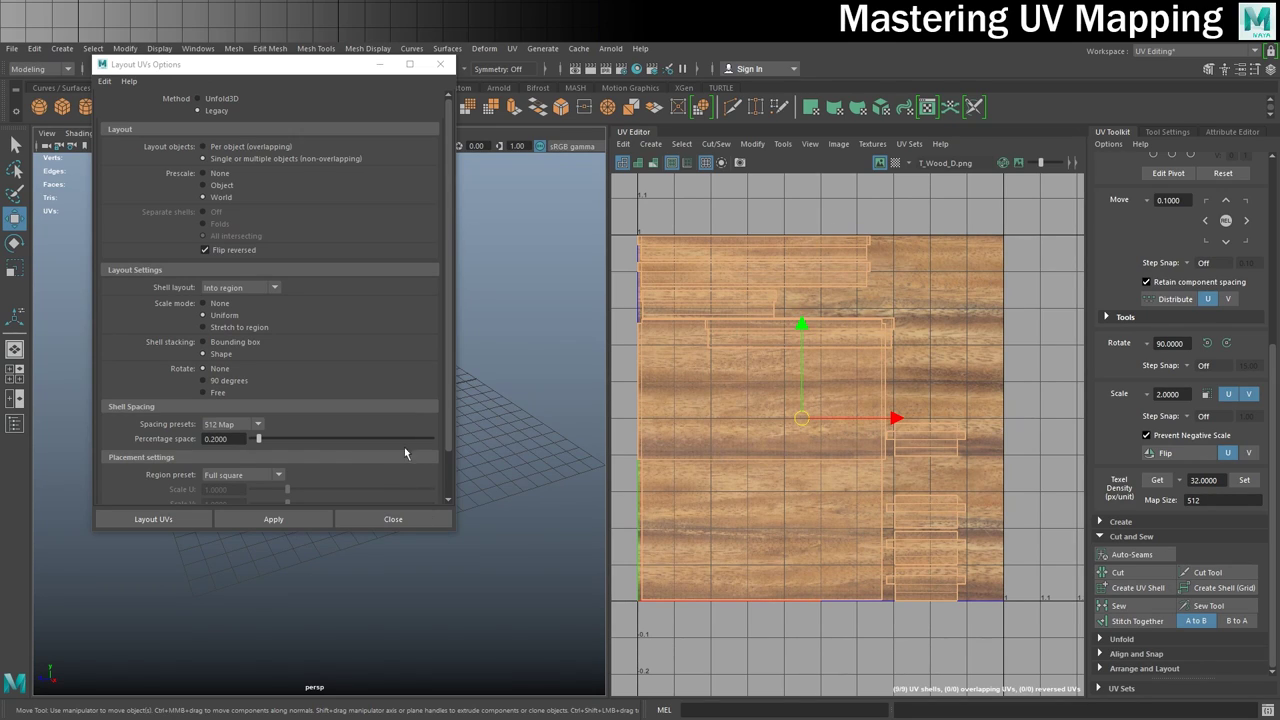
{"action": "left_click", "coordinate": [236, 519]}
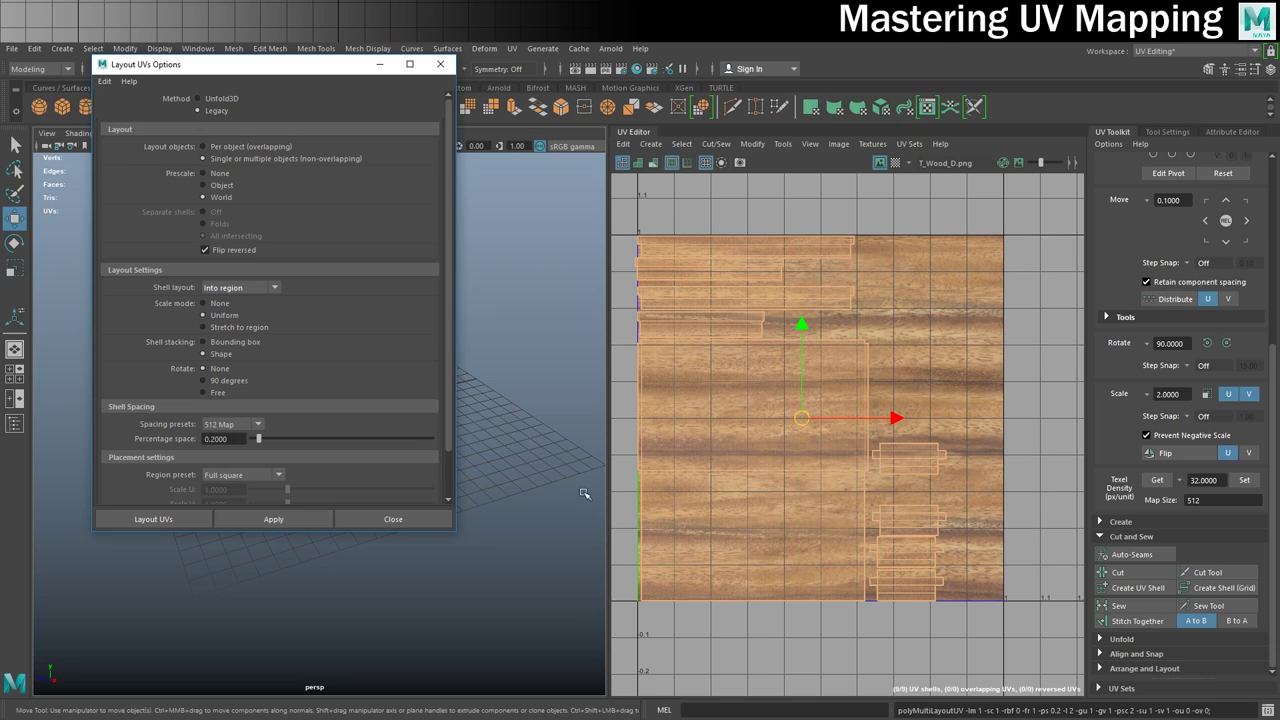
{"action": "left_click", "coordinate": [250, 518]}
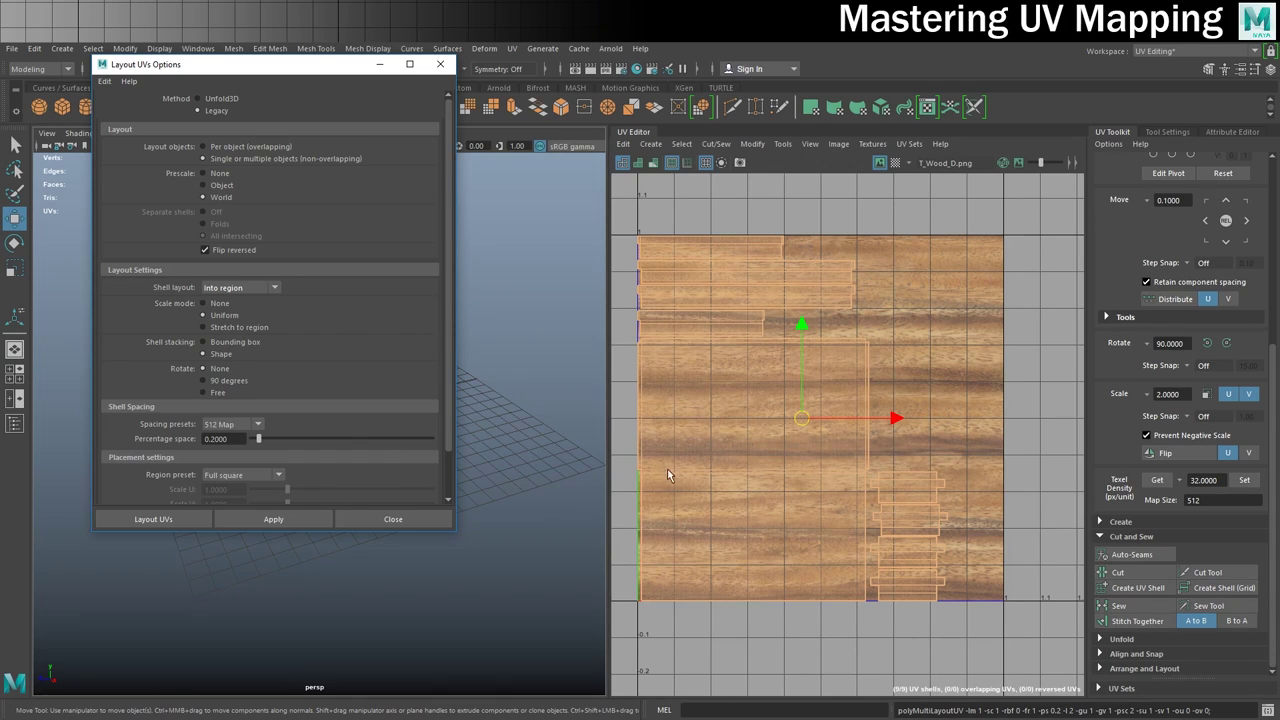
- Close the UV layout options, return the table to object mode and deselect it to view the wood grain up close
{"action": "left_click", "coordinate": [379, 521]}
{"action": "left_click", "coordinate": [373, 371]}
{"action": "right_click_drag", "start_coordinate": [373, 371], "coordinate": [406, 326]}
{"action": "left_click", "coordinate": [351, 478]}
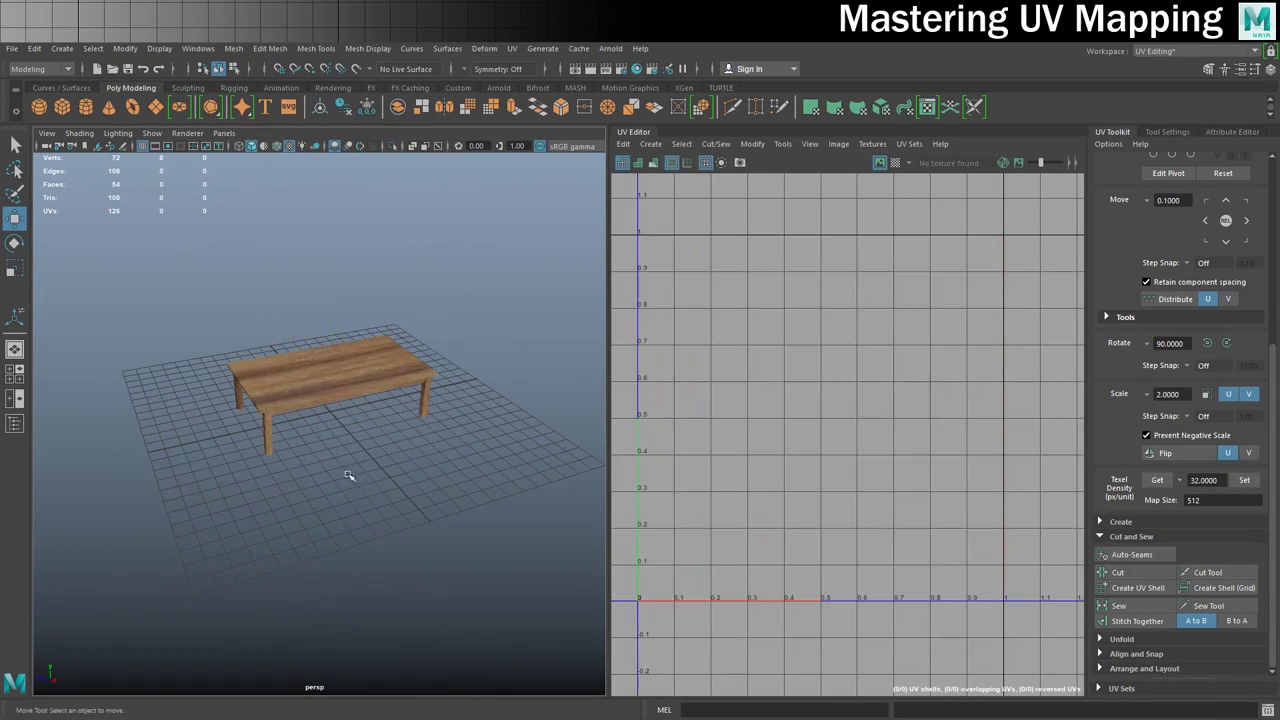
{"action": "scroll", "coordinate": [316, 412], "scroll_direction": "up", "scroll_amount": 5}
{"action": "mouse_move", "coordinate": [316, 413]}
{"action": "left_mouse_down", "text": "alt"}
{"action": "mouse_move", "coordinate": [409, 380]}
{"action": "mouse_move", "coordinate": [503, 392]}
{"action": "mouse_move", "coordinate": [317, 430]}
{"action": "left_mouse_up", "text": "alt"}
{"action": "right_click_drag", "start_coordinate": [317, 430], "coordinate": [270, 443], "text": "alt"}
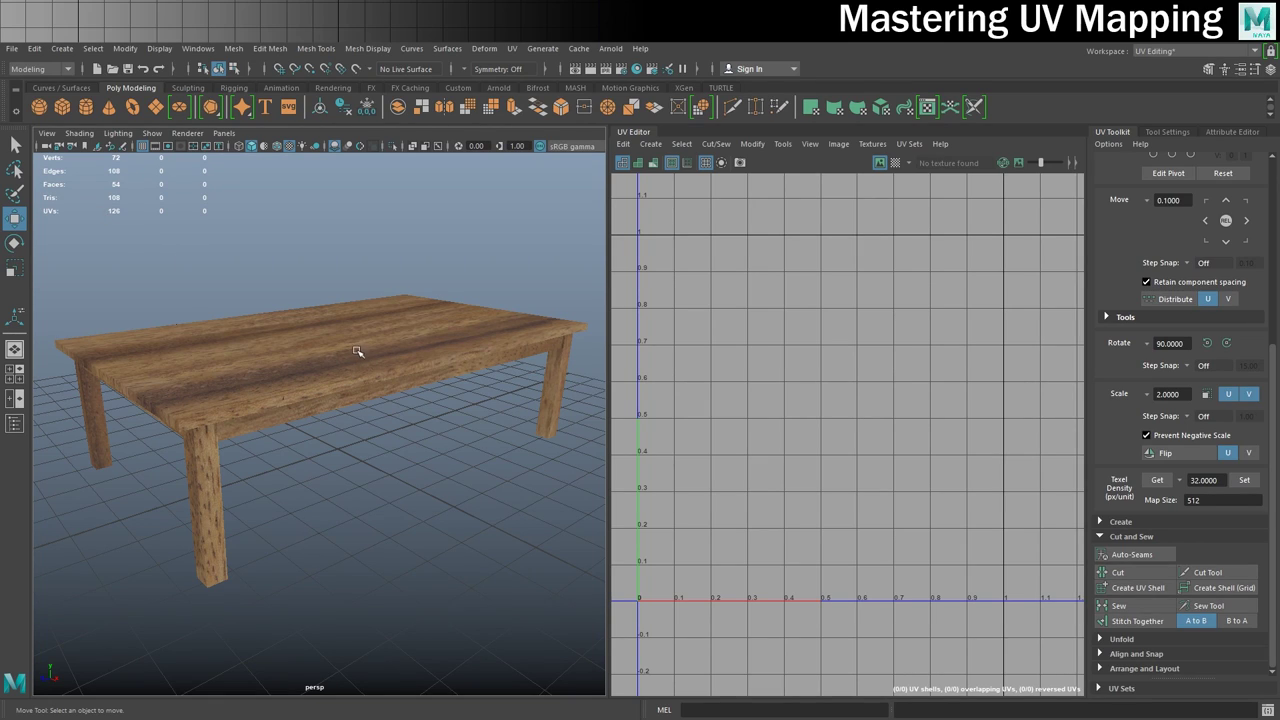
- Enable Multisampling Anti-aliasing in the Viewport 2.0 renderer settings
{"action": "left_click", "coordinate": [188, 133]}
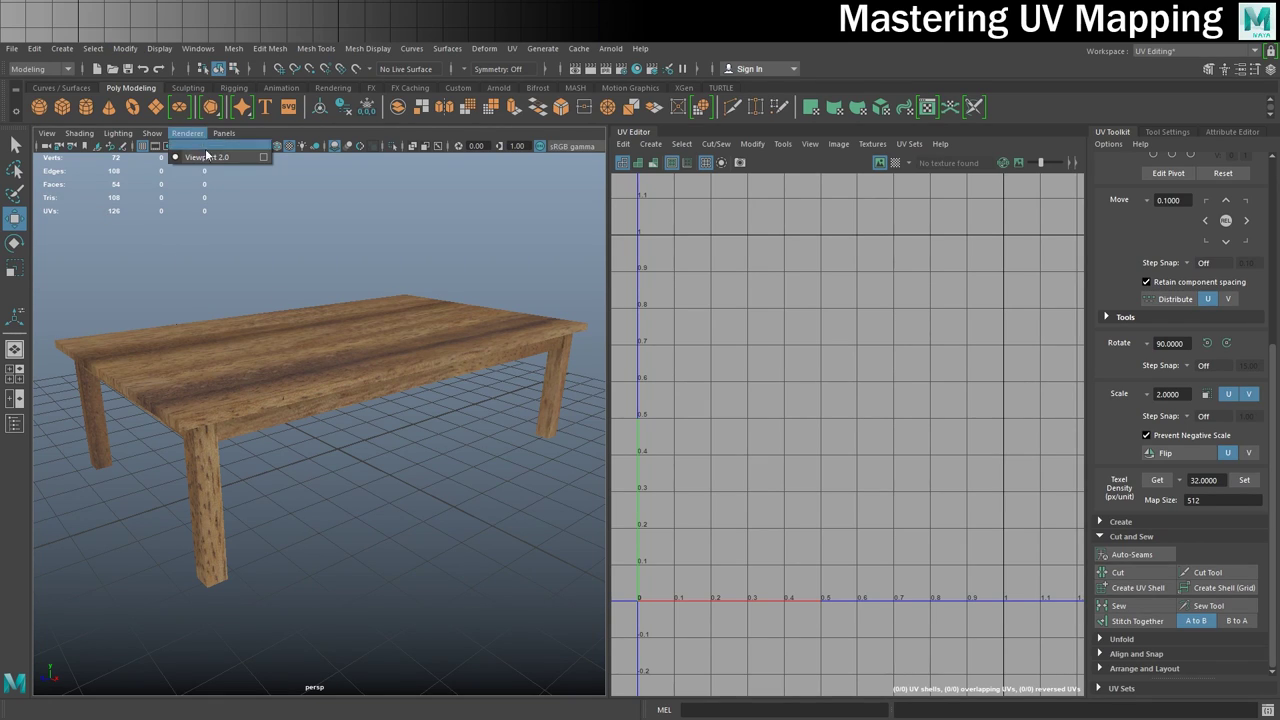
{"action": "left_click", "coordinate": [259, 156]}
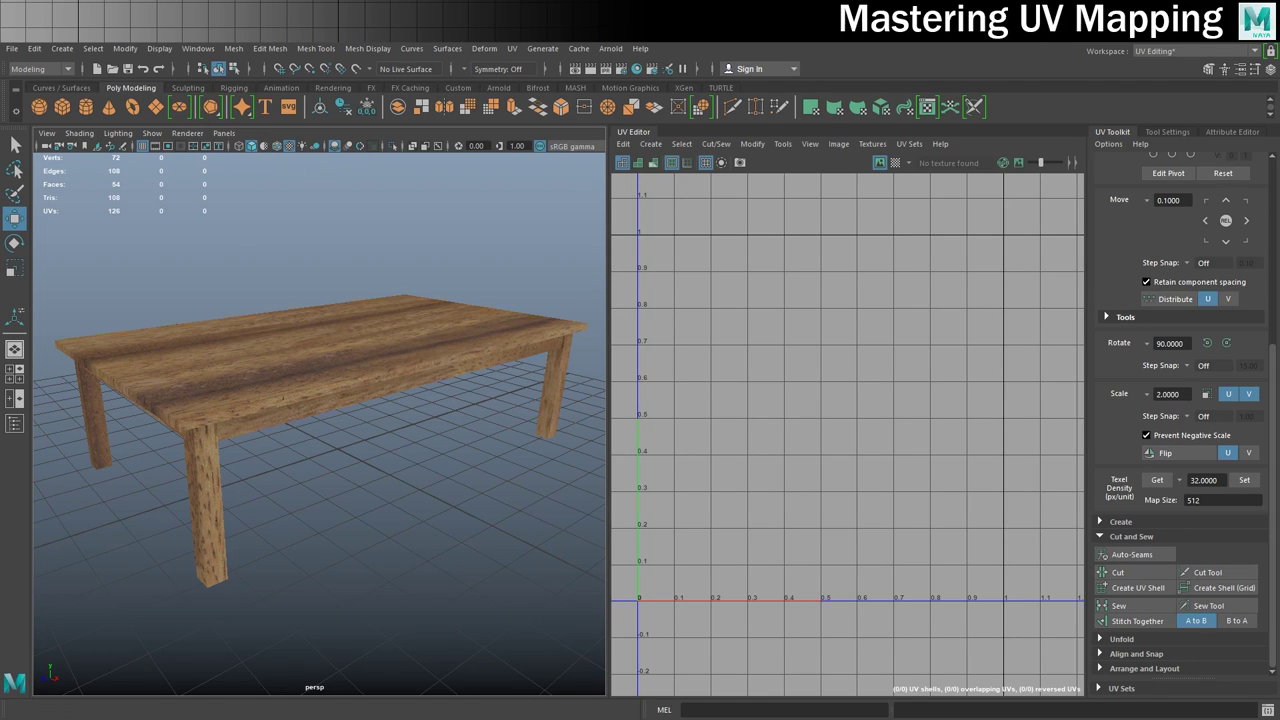
{"action": "left_click_drag", "start_coordinate": [546, 409], "coordinate": [955, 628]}
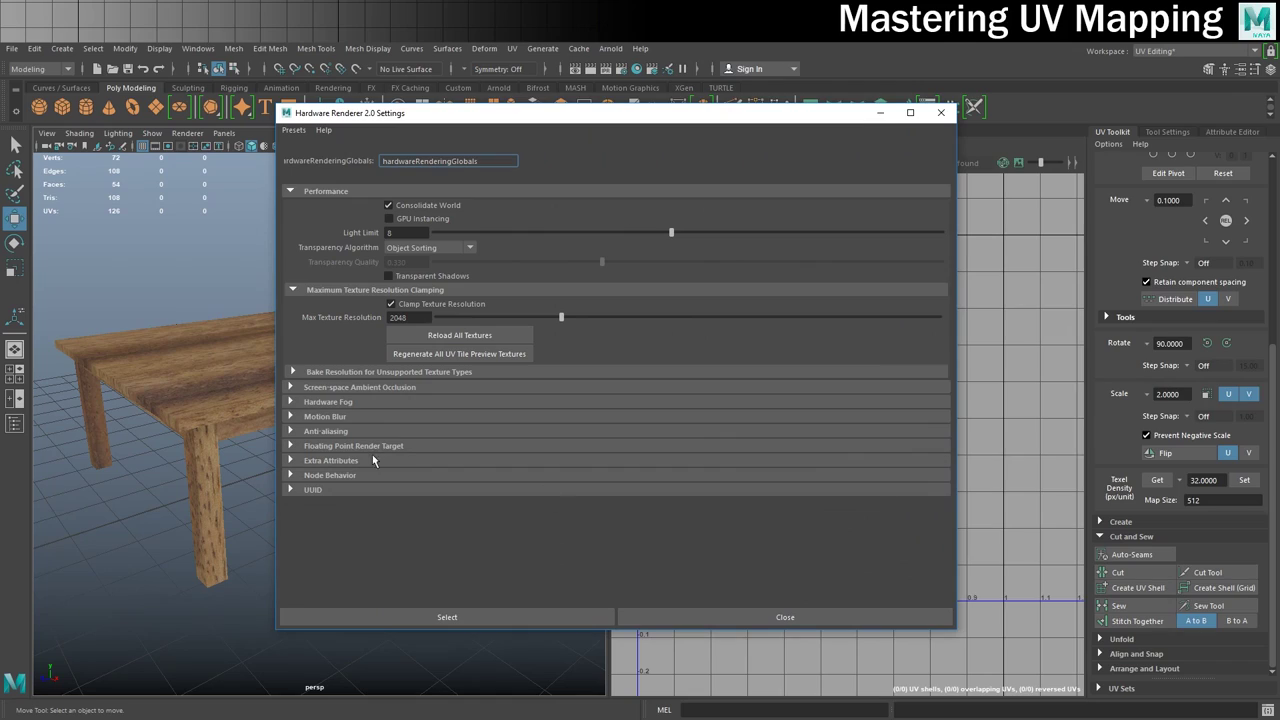
{"action": "left_click", "coordinate": [326, 388]}
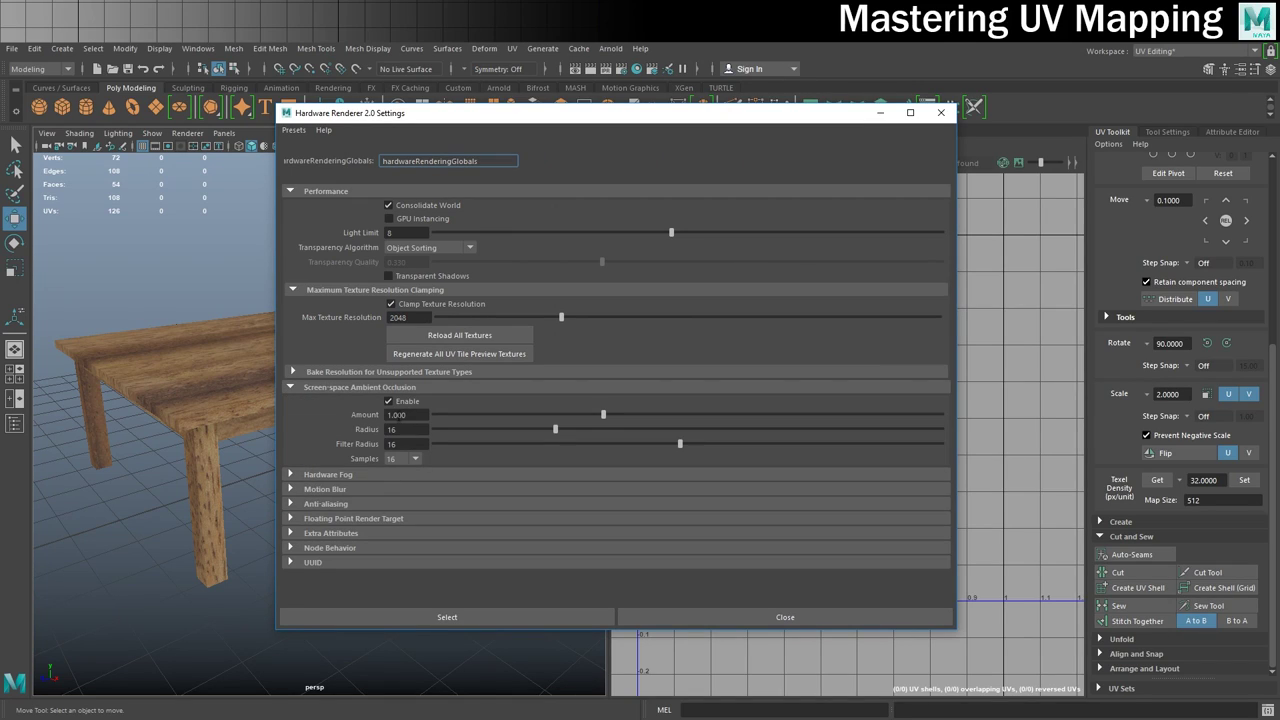
{"action": "left_click", "coordinate": [289, 387]}
{"action": "left_click", "coordinate": [303, 431]}
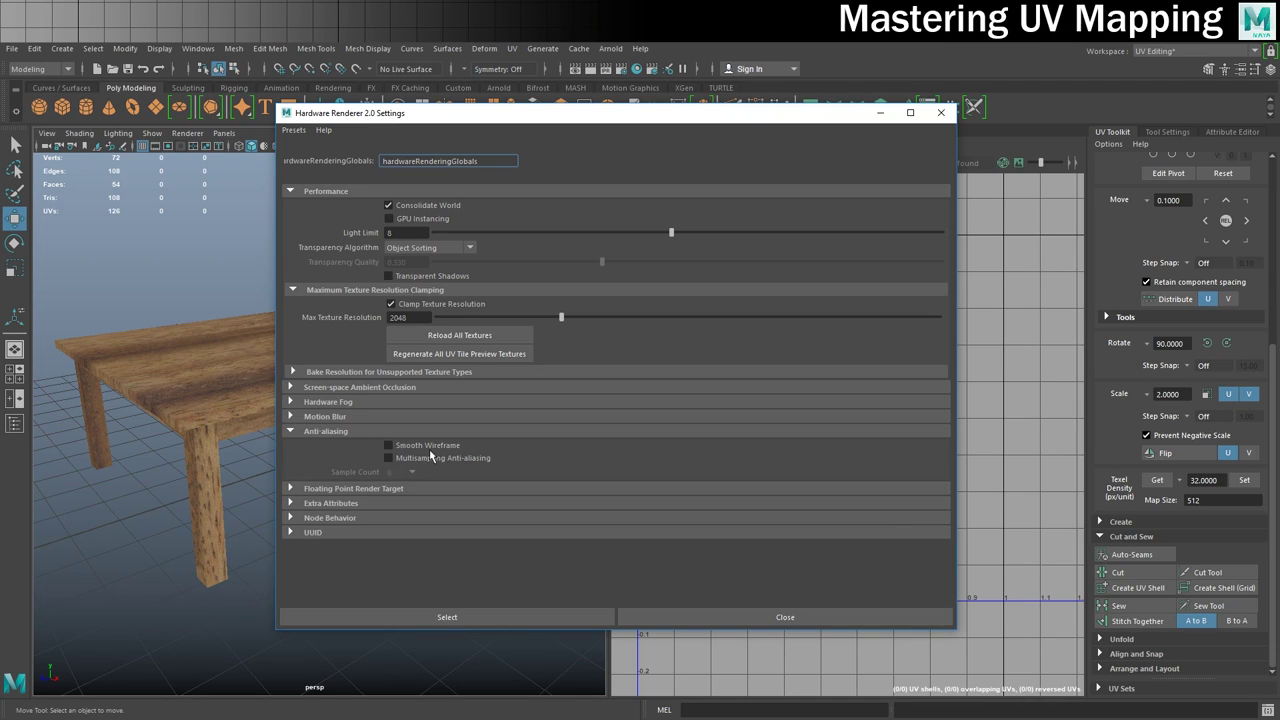
{"action": "left_click", "coordinate": [433, 458]}
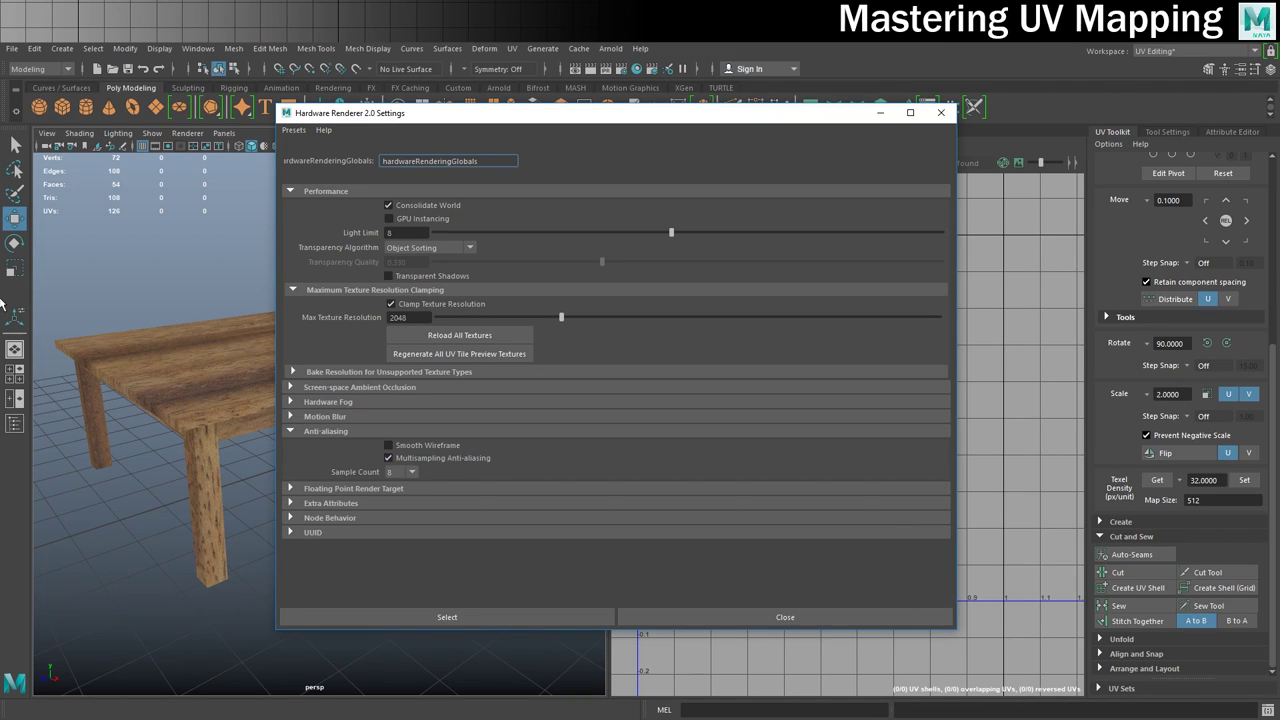
{"action": "left_click", "coordinate": [786, 617]}
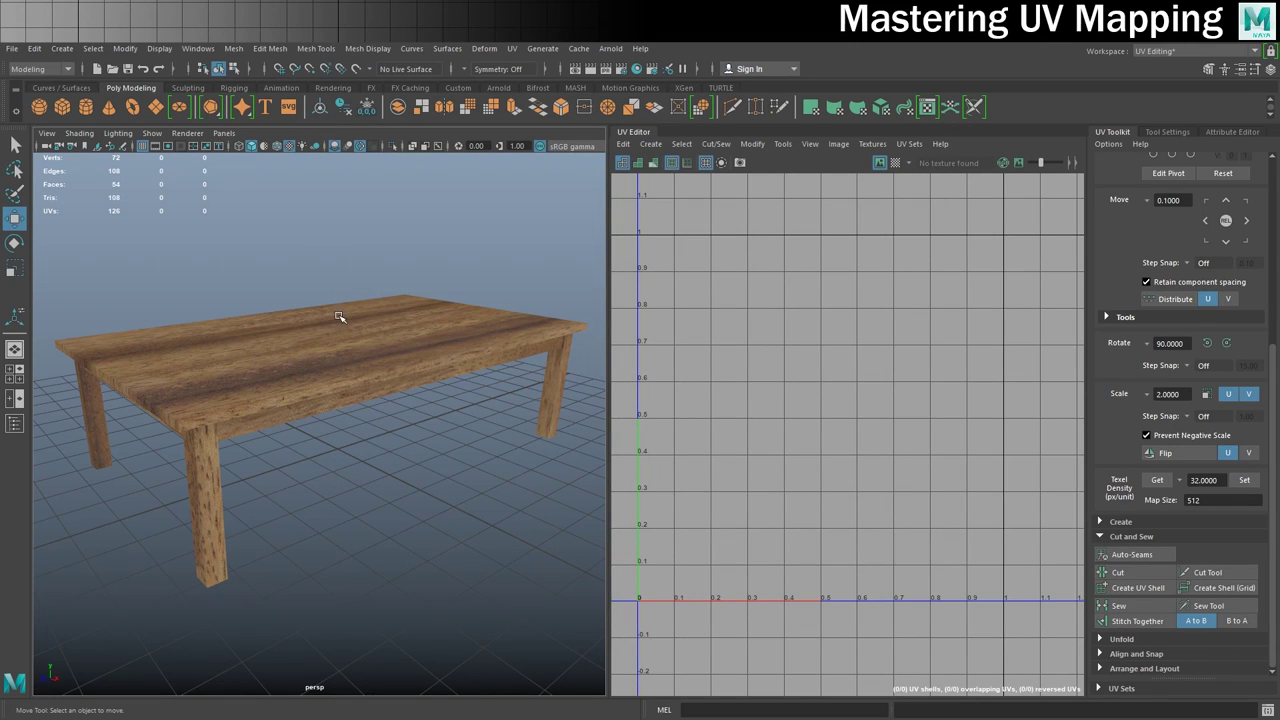
- Clear the graph in a maximized Hypershade and create a Stingray PBS material
{"action": "mouse_move", "coordinate": [261, 317]}
{"action": "left_mouse_down", "text": "alt"}
{"action": "mouse_move", "coordinate": [238, 385]}
{"action": "mouse_move", "coordinate": [229, 371]}
{"action": "mouse_move", "coordinate": [271, 318]}
{"action": "left_mouse_up", "text": "alt"}
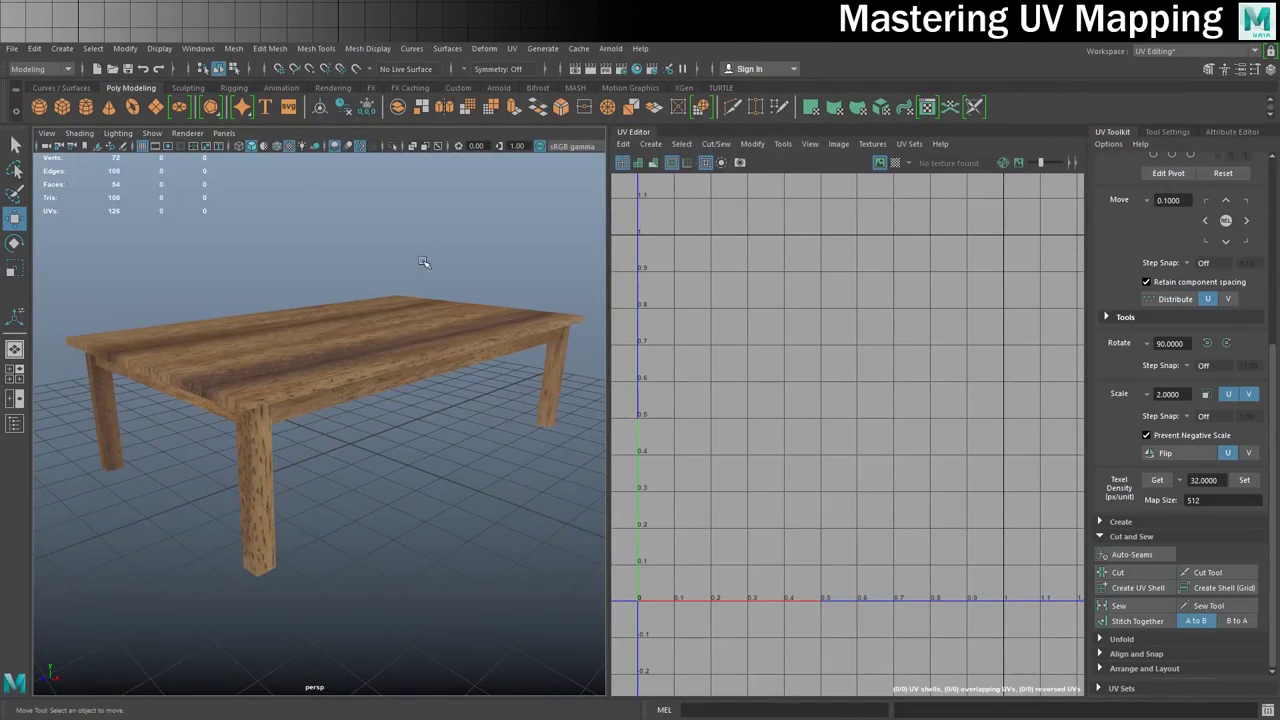
{"action": "left_click", "coordinate": [638, 70]}
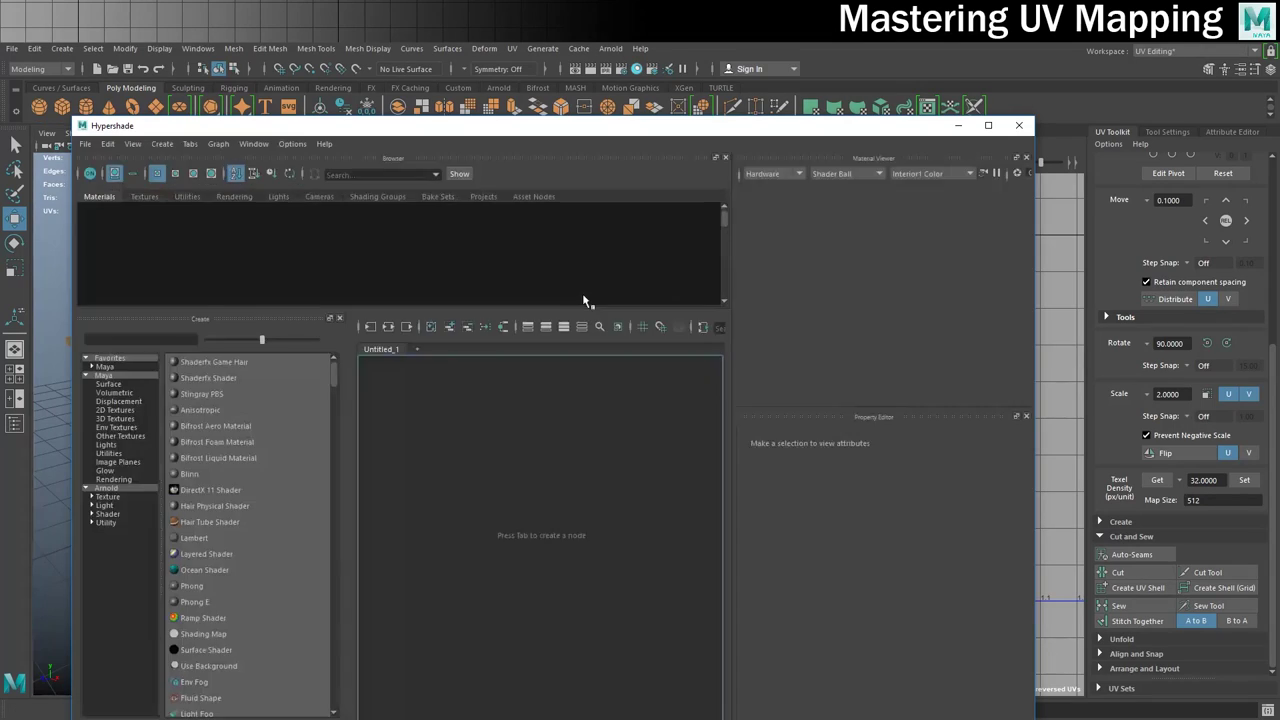
{"action": "double_click", "coordinate": [561, 126]}
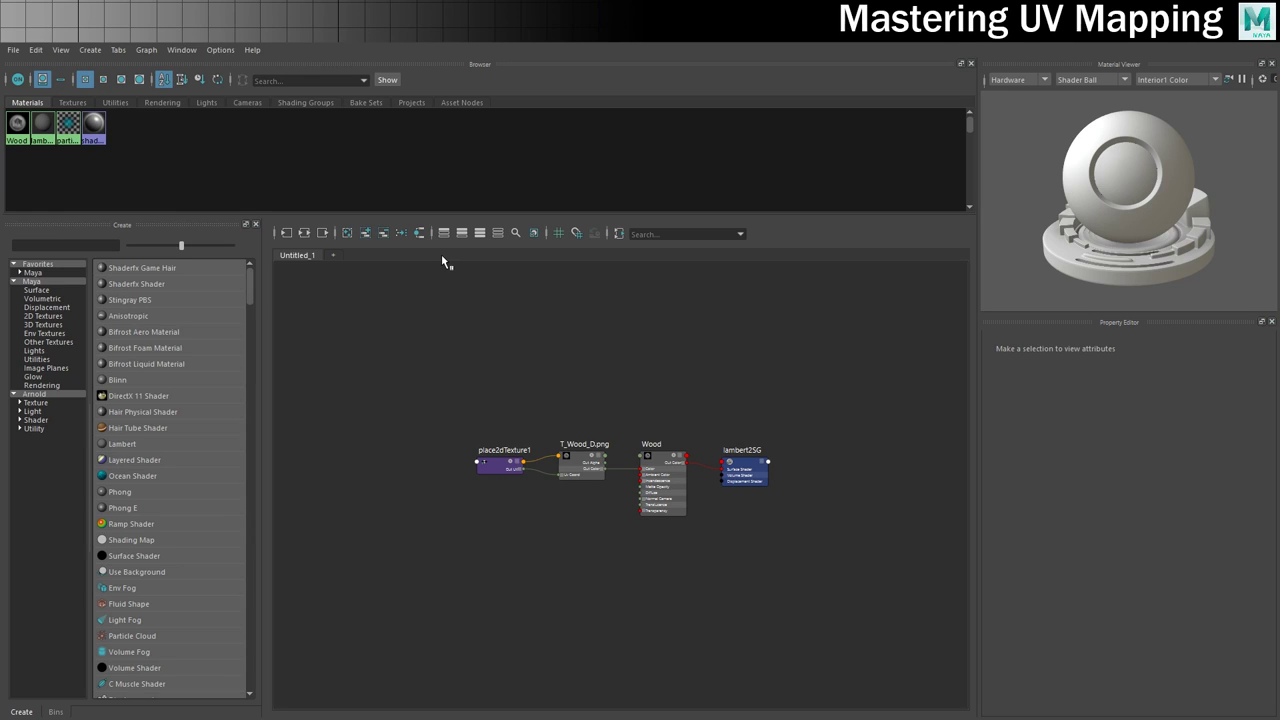
{"action": "left_click", "coordinate": [348, 233]}
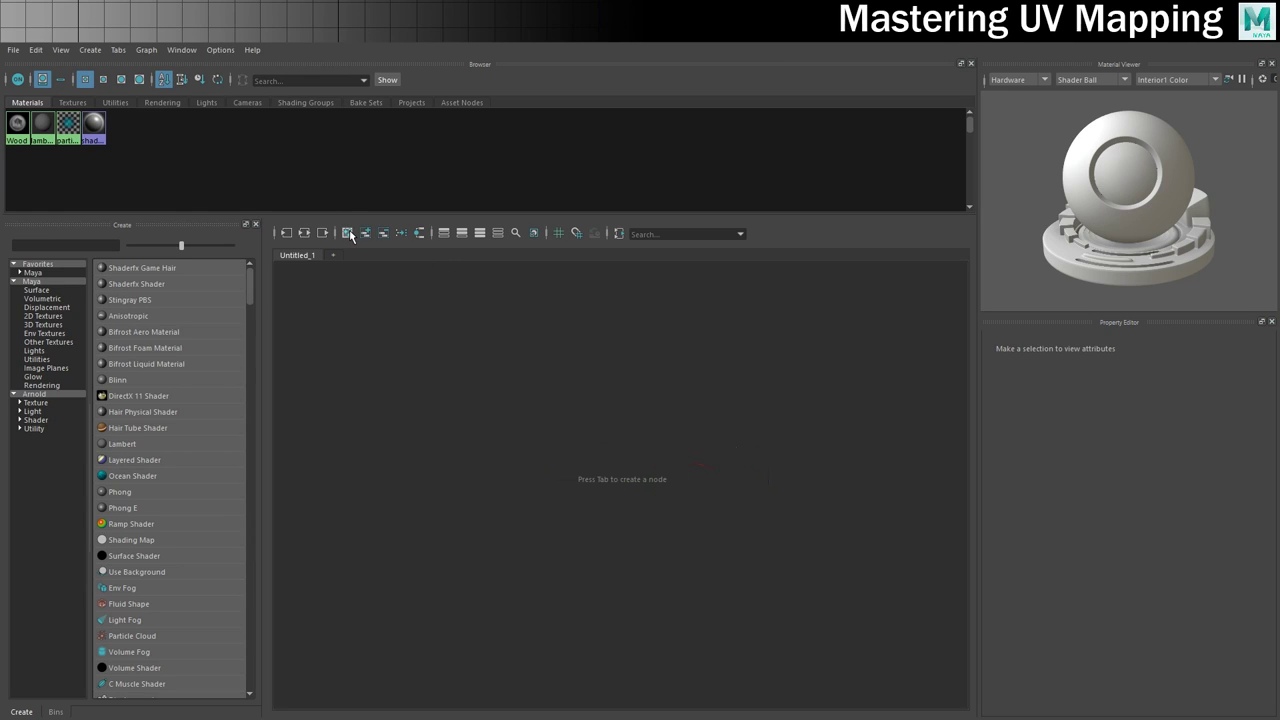
{"action": "left_click", "coordinate": [129, 298]}
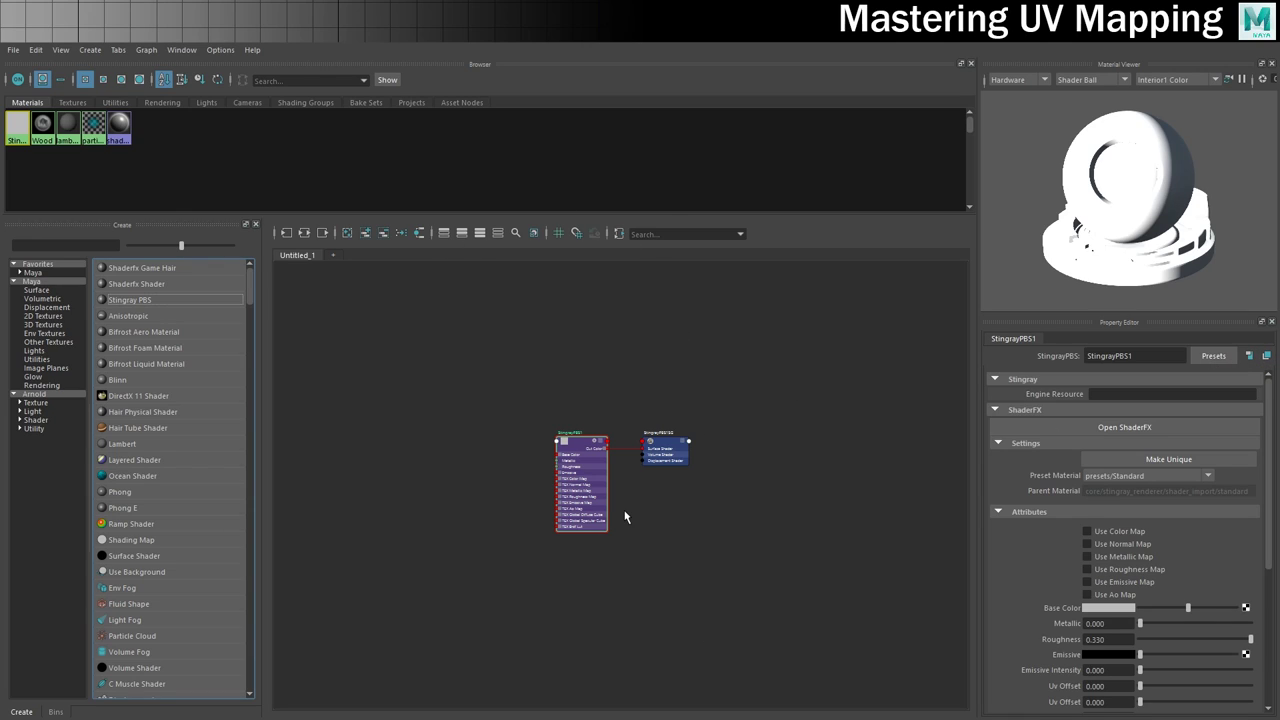
- Turn on the use of color, normal and roughness maps for the Stingray PBS material
{"action": "scroll", "coordinate": [1020, 615], "scroll_direction": "down", "scroll_amount": 1}
{"action": "left_click", "coordinate": [1109, 494]}
{"action": "left_click", "coordinate": [1105, 507]}
{"action": "left_click", "coordinate": [1104, 530]}
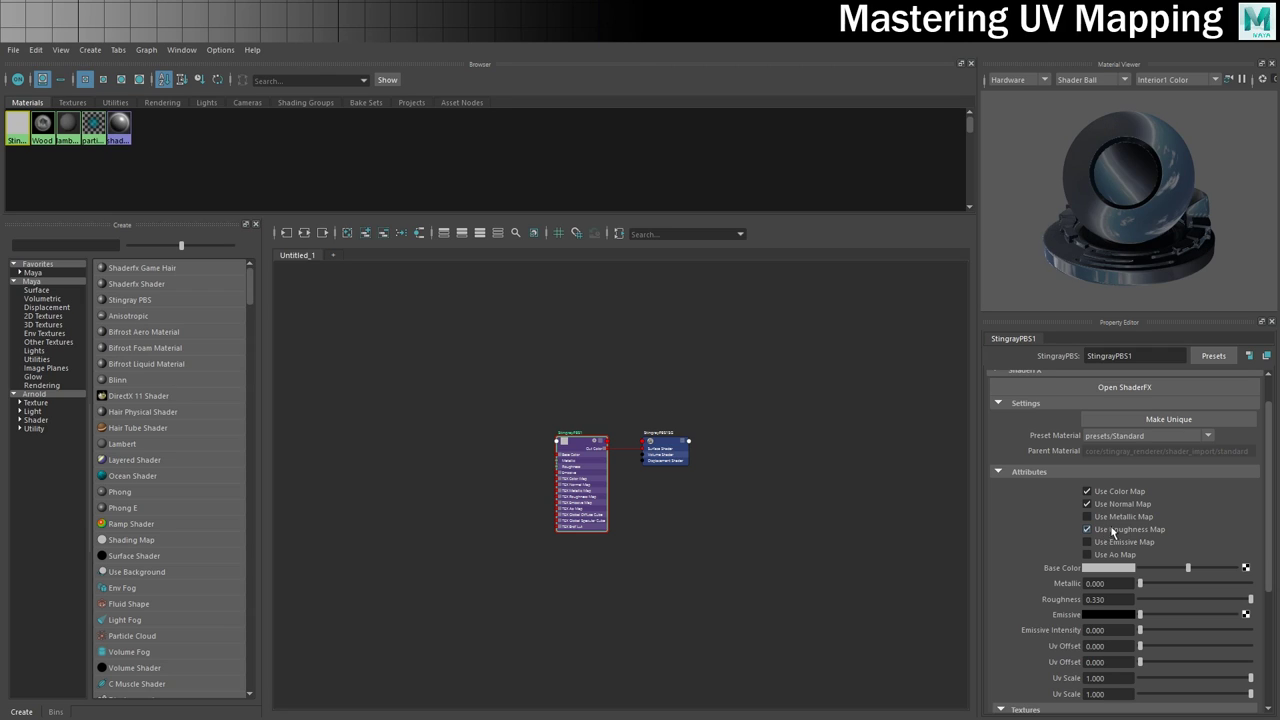
- Load T_Wood_D.png as the Stingray PBS material's color map
{"action": "scroll", "coordinate": [1090, 532], "scroll_direction": "down", "scroll_amount": 5}
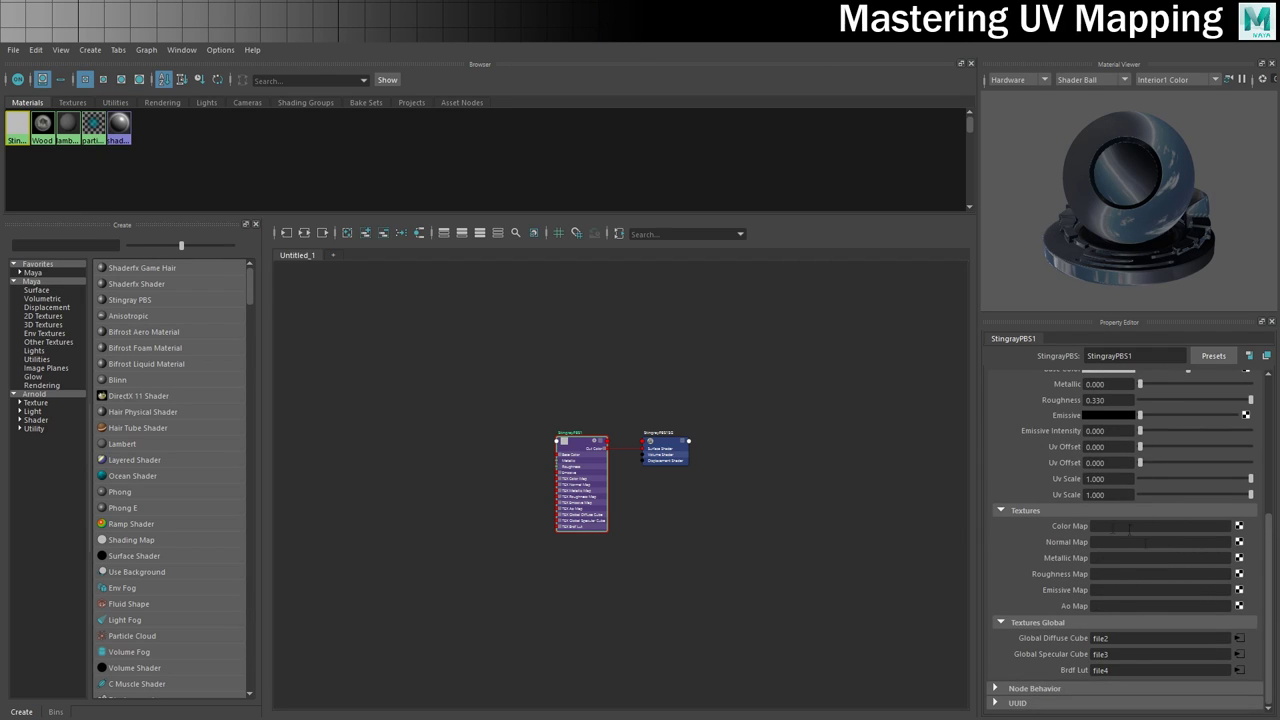
{"action": "left_click", "coordinate": [1239, 526]}
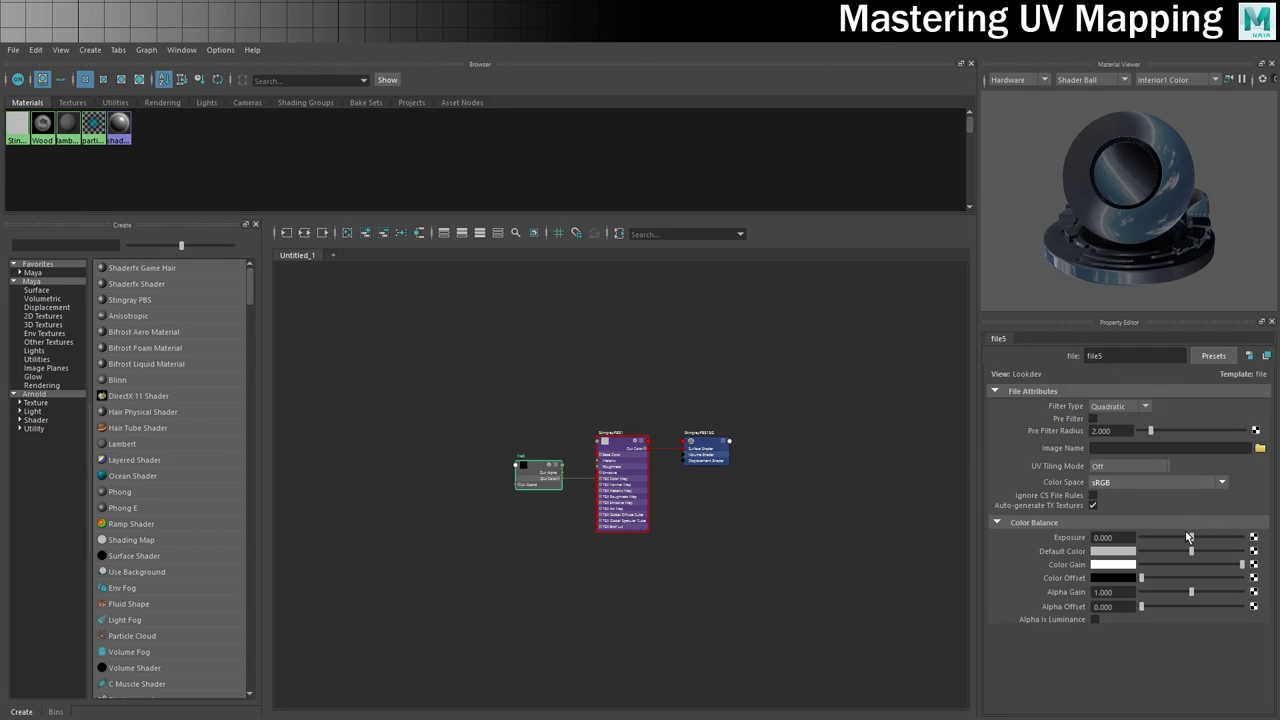
{"action": "left_click", "coordinate": [1260, 448]}
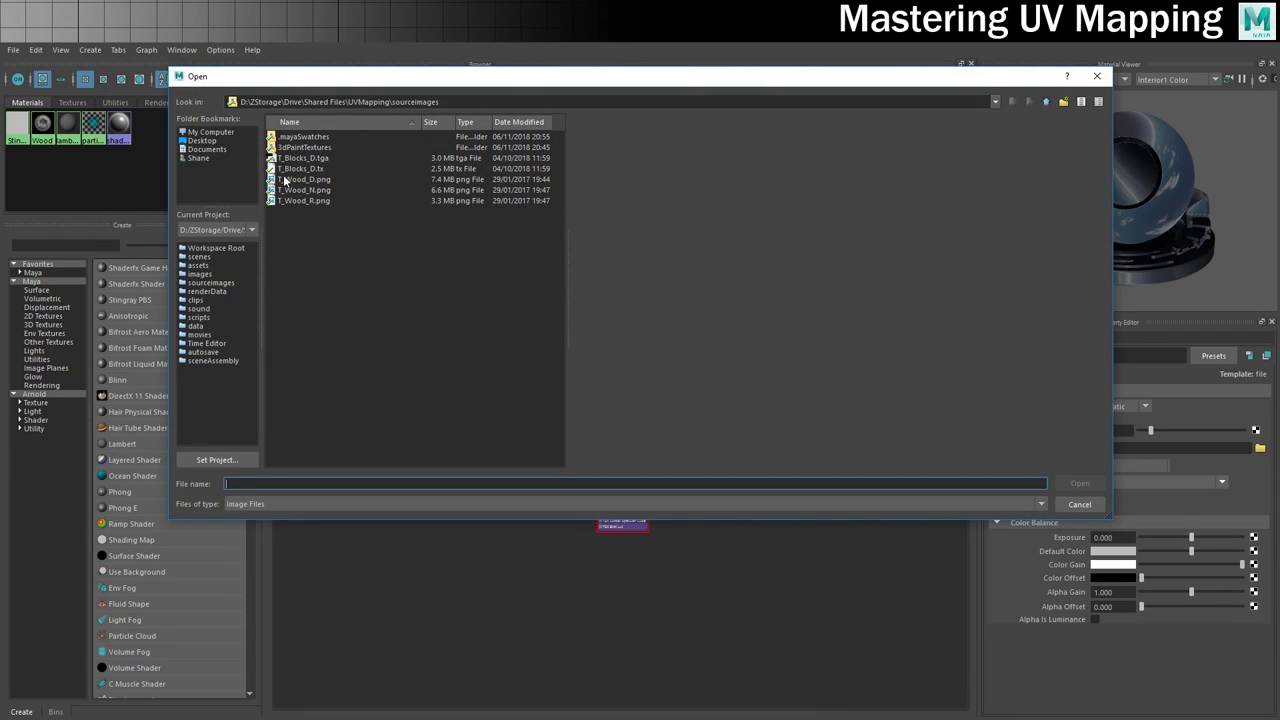
{"action": "left_click", "coordinate": [287, 179]}
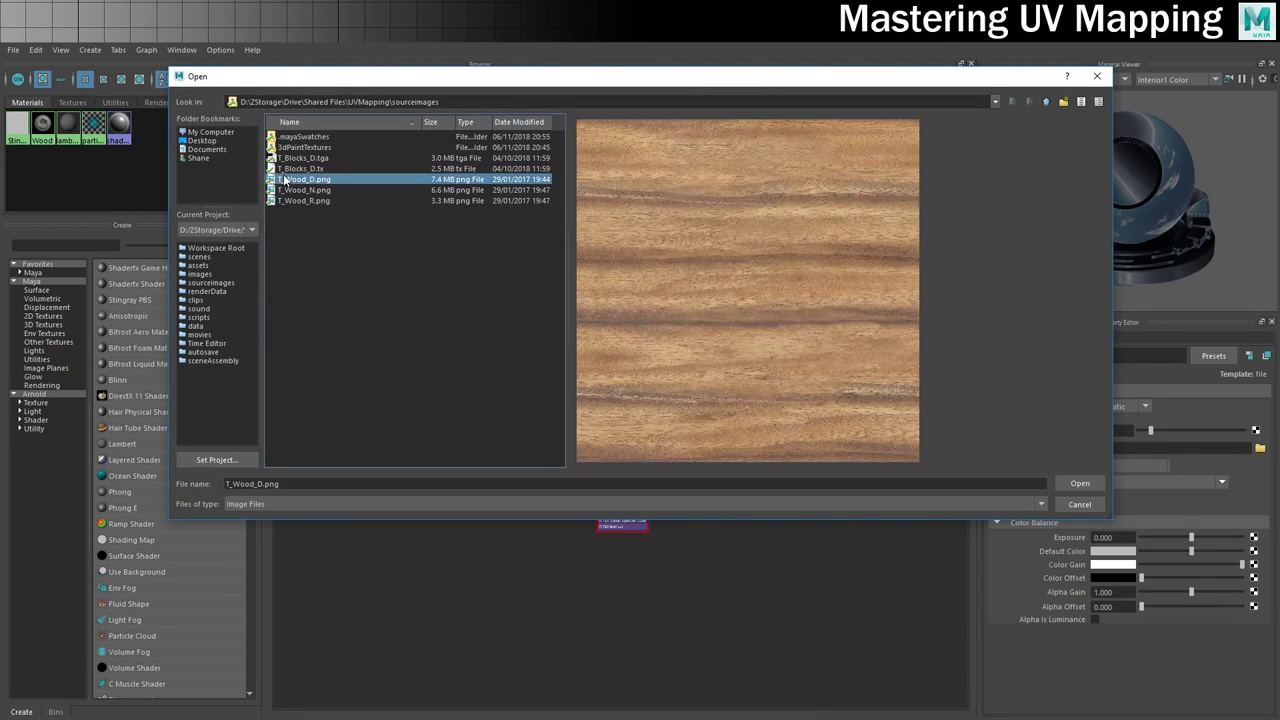
{"action": "left_click", "coordinate": [1080, 484]}
- Load T_Wood_N.png as the Stingray PBS material's normal map
{"action": "left_click", "coordinate": [638, 508]}
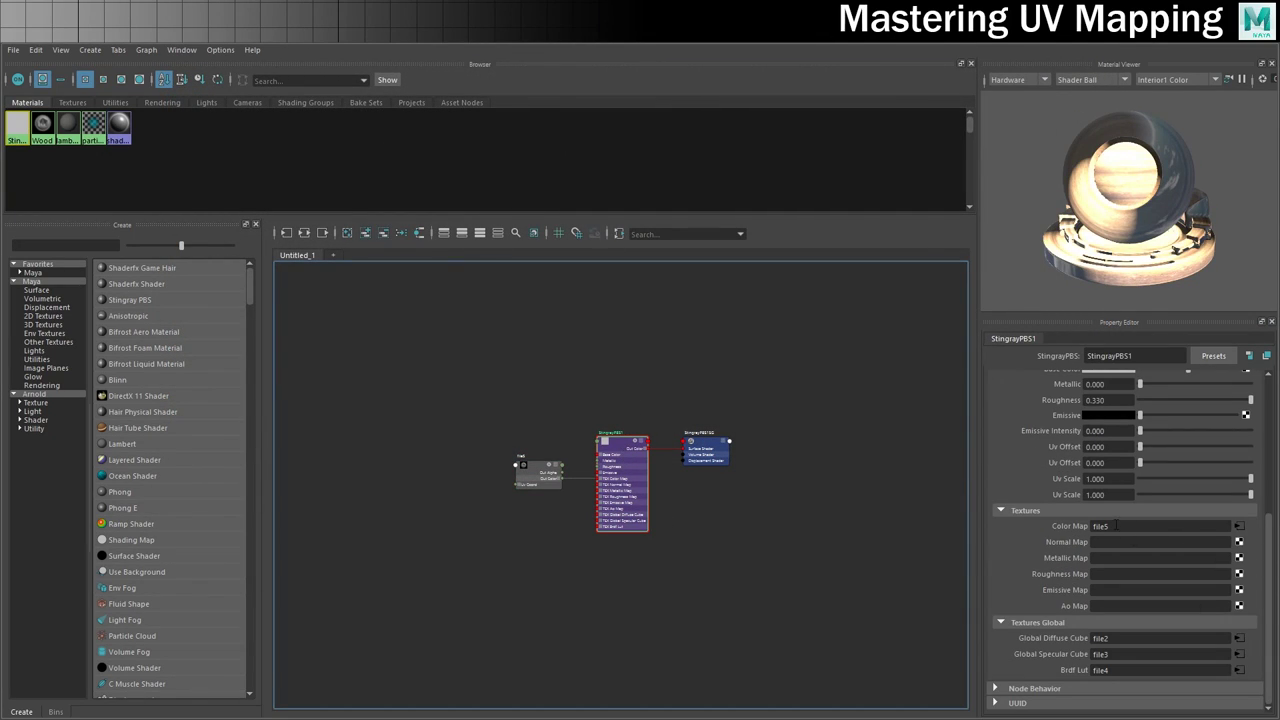
{"action": "left_click", "coordinate": [1239, 542]}
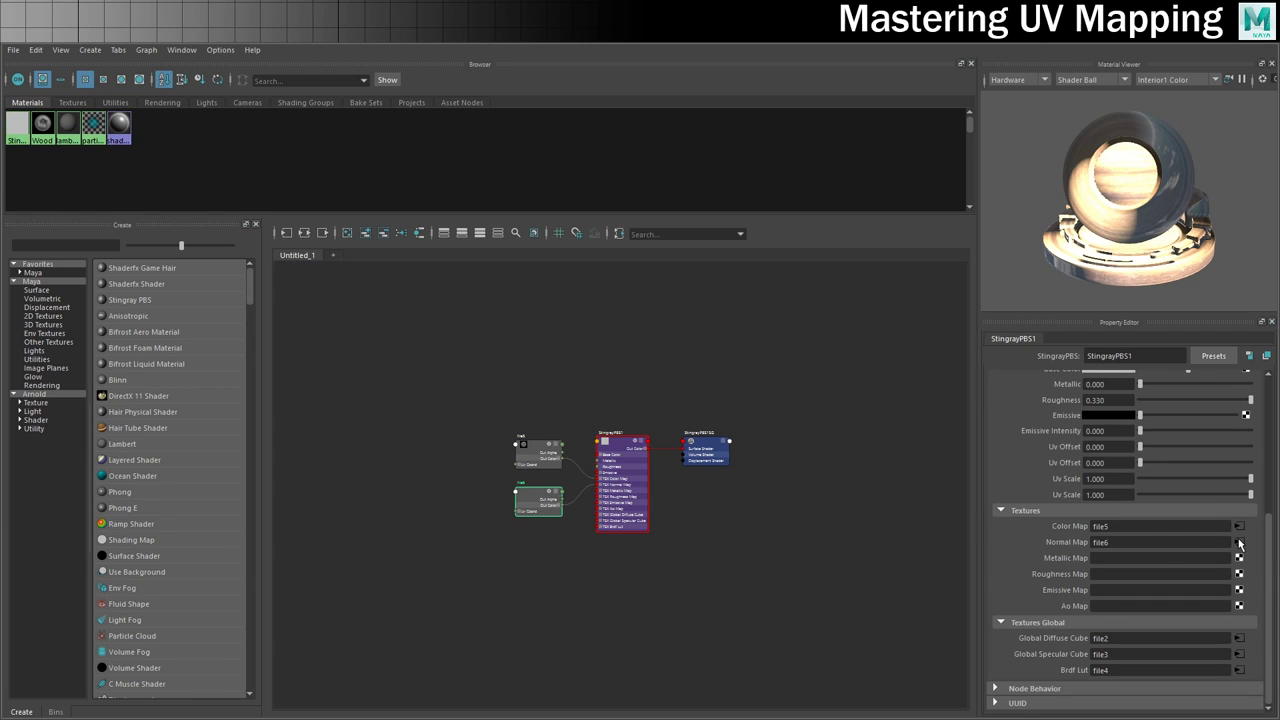
{"action": "left_click", "coordinate": [1260, 448]}
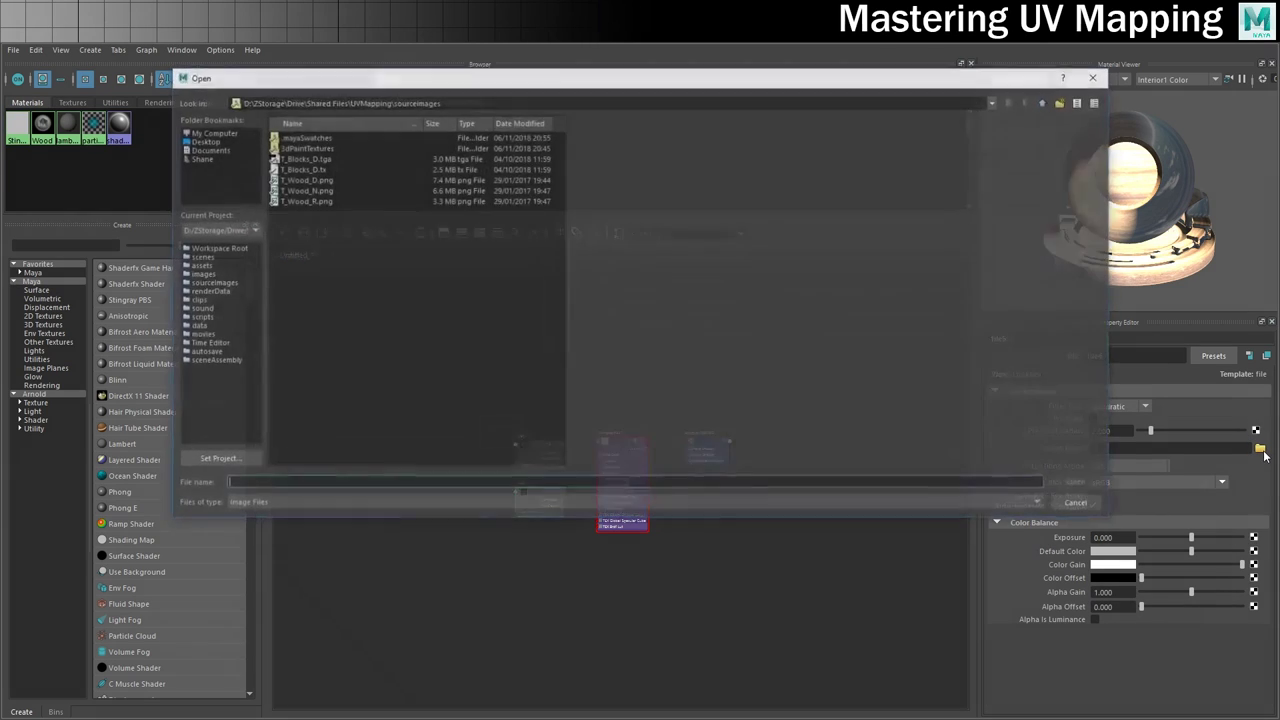
{"action": "left_click", "coordinate": [289, 190]}
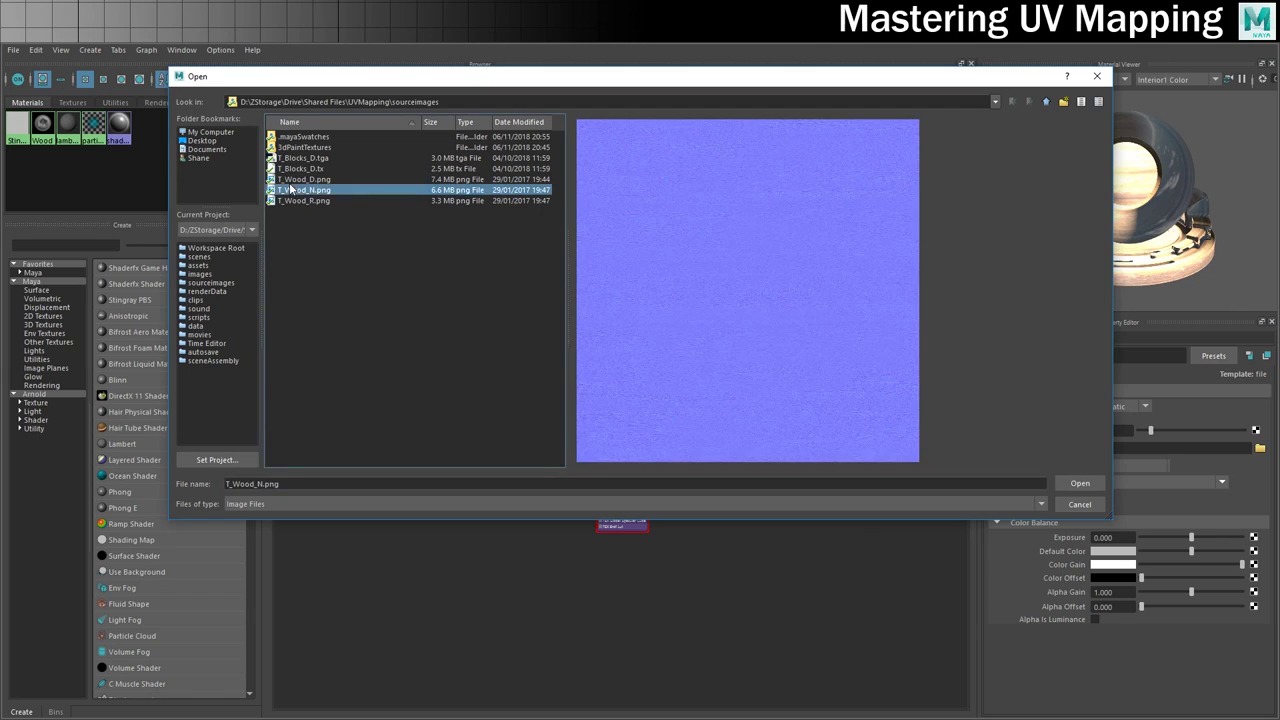
{"action": "left_click", "coordinate": [1079, 486]}
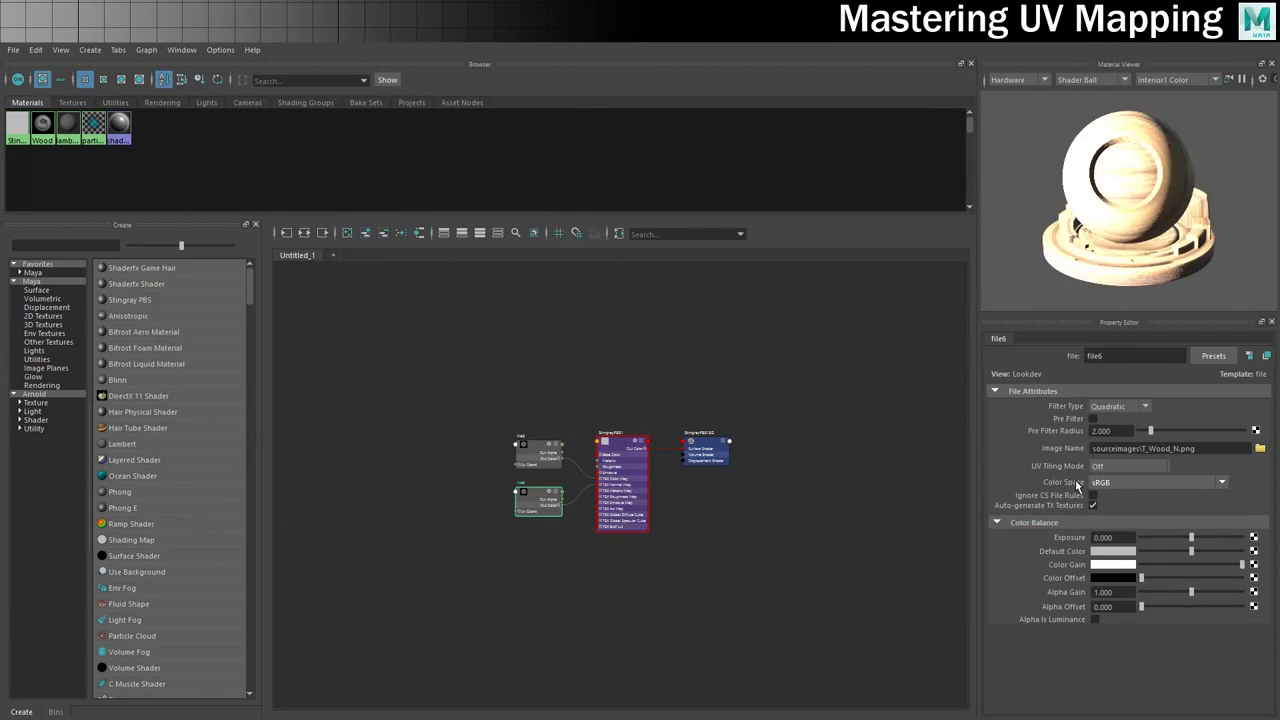
- Load T_Wood_R.png as the Stingray PBS material's roughness map
{"action": "left_click", "coordinate": [615, 445]}
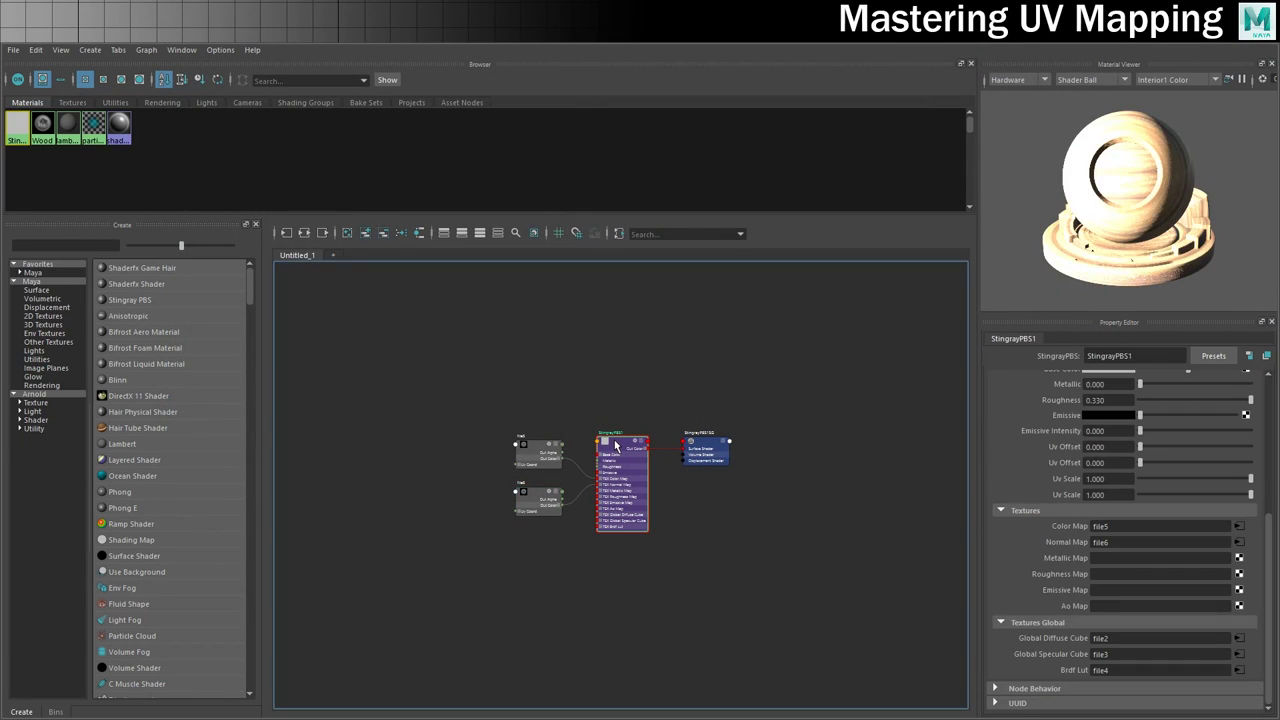
{"action": "left_click", "coordinate": [1240, 574]}
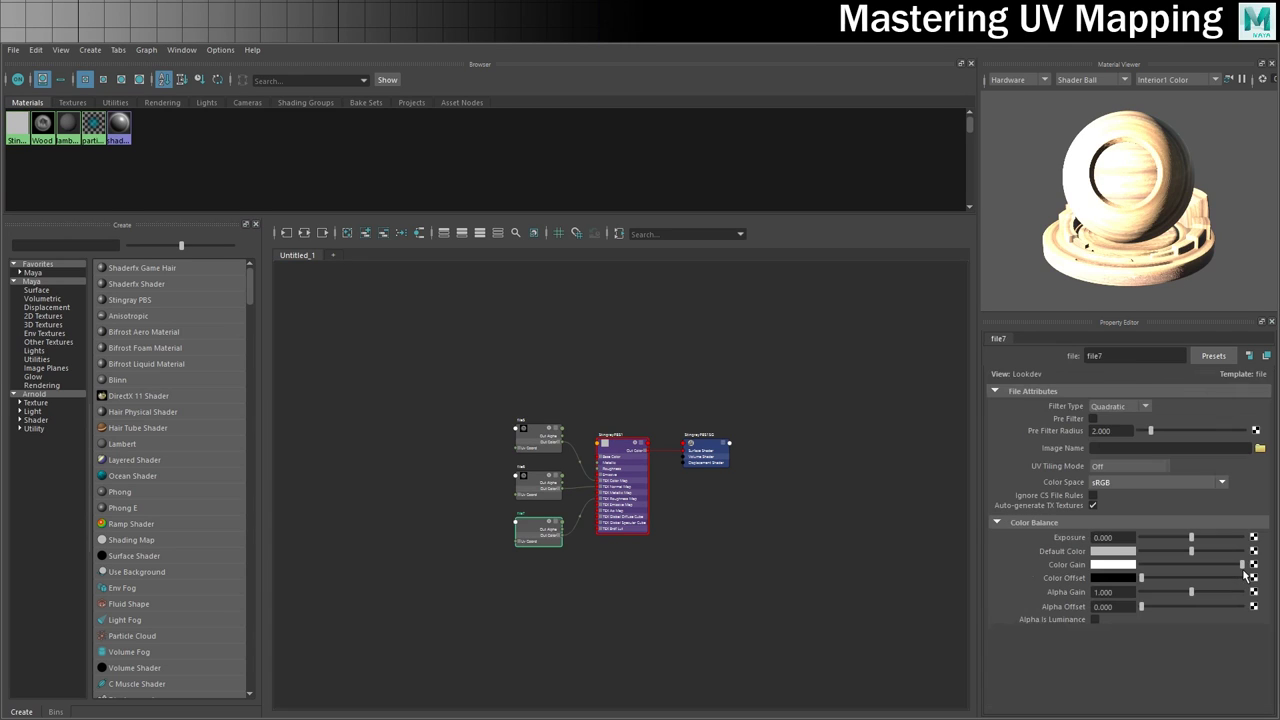
{"action": "left_click", "coordinate": [1259, 448]}
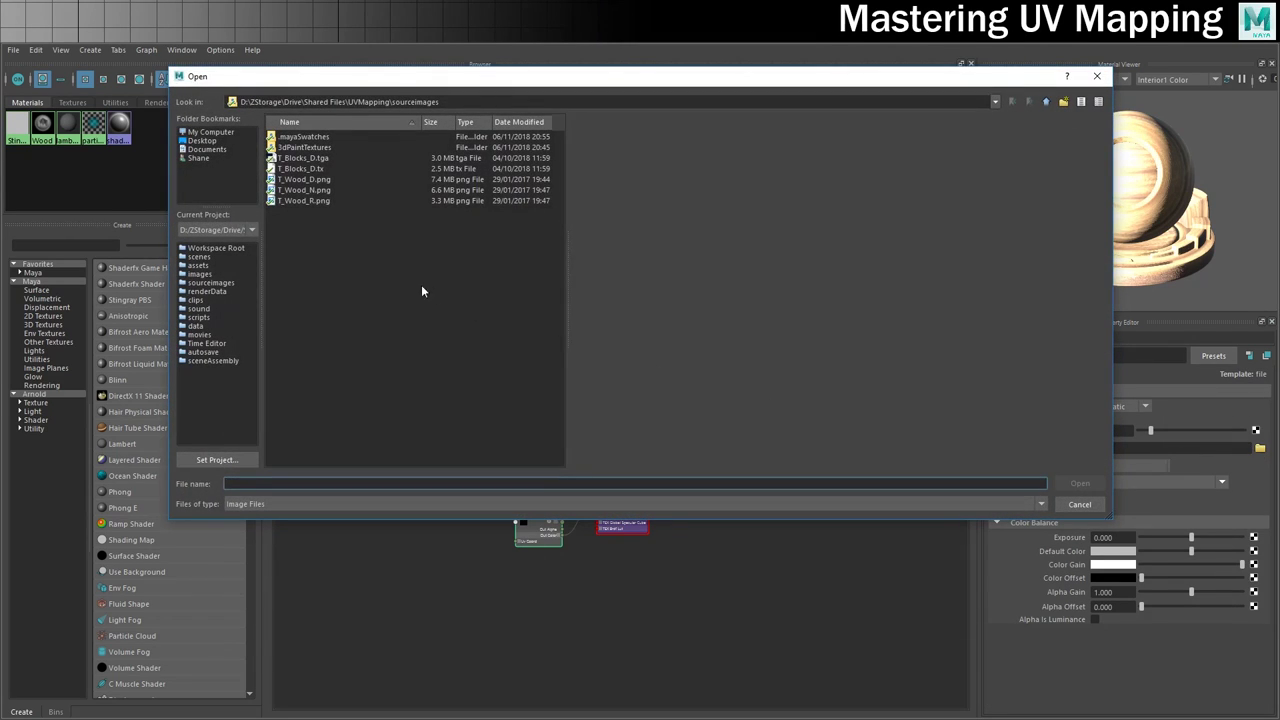
{"action": "left_click", "coordinate": [318, 199]}
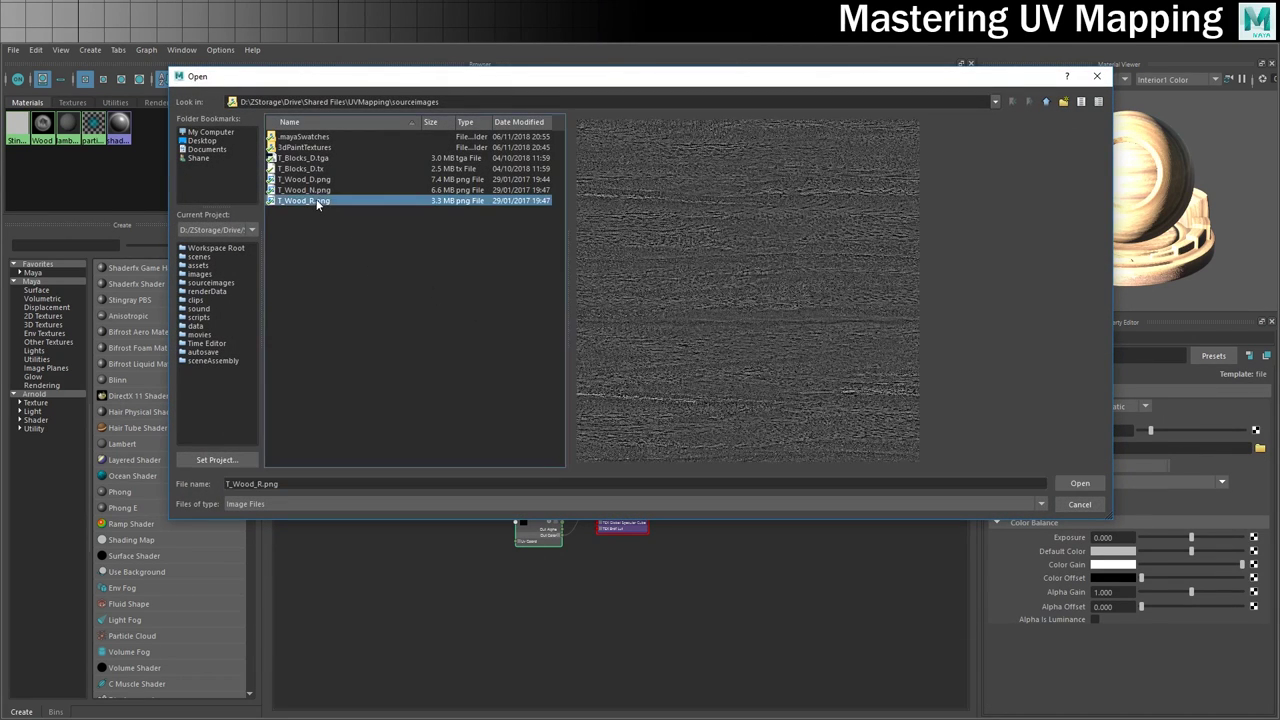
{"action": "left_click", "coordinate": [1078, 484]}
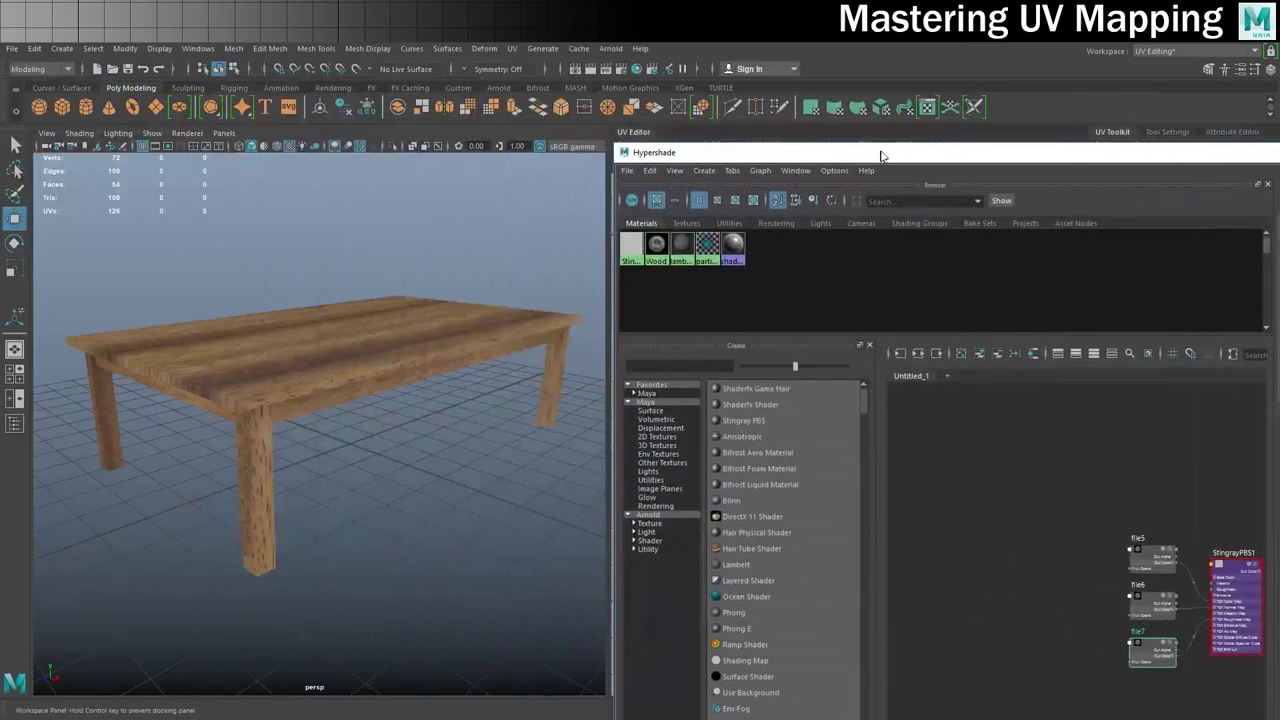
- Assign the new Stingray PBS material to all parts of the table and inspect it from several angles
{"action": "left_click_drag", "start_coordinate": [107, 228], "coordinate": [575, 601]}
{"action": "right_click_drag", "start_coordinate": [650, 237], "coordinate": [647, 205]}
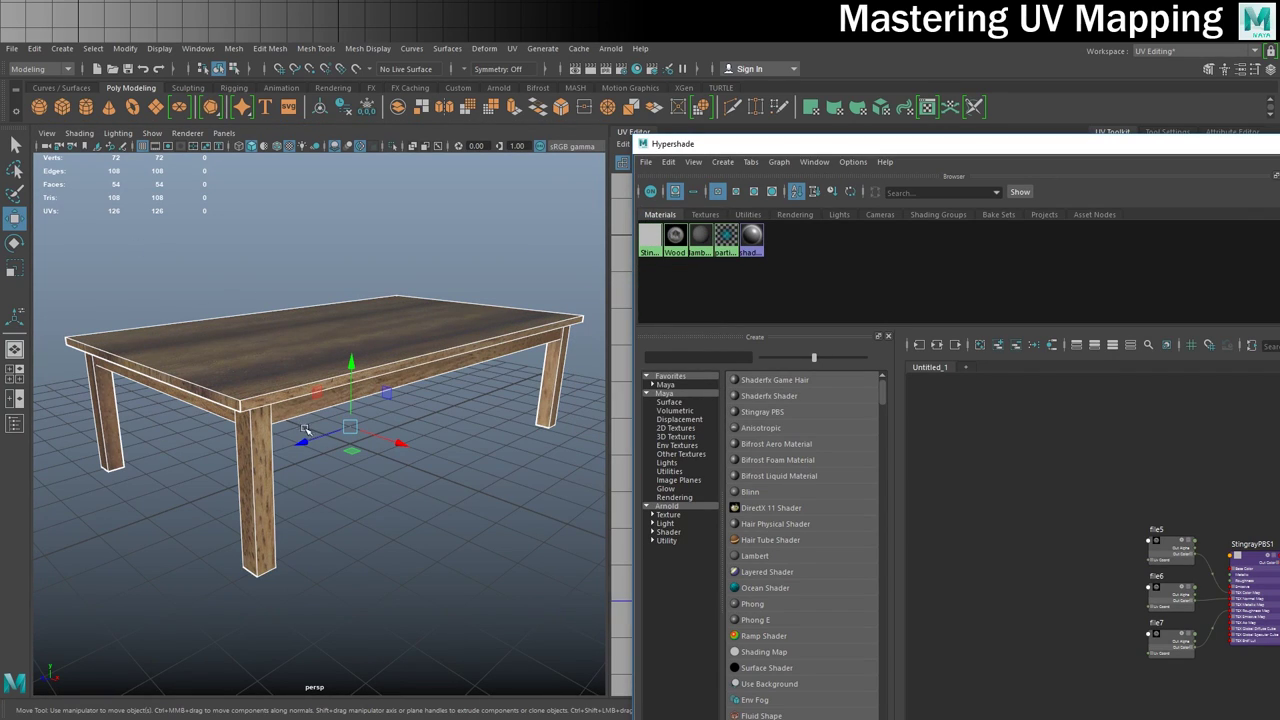
{"action": "left_click_drag", "start_coordinate": [414, 384], "coordinate": [420, 334], "text": "alt"}
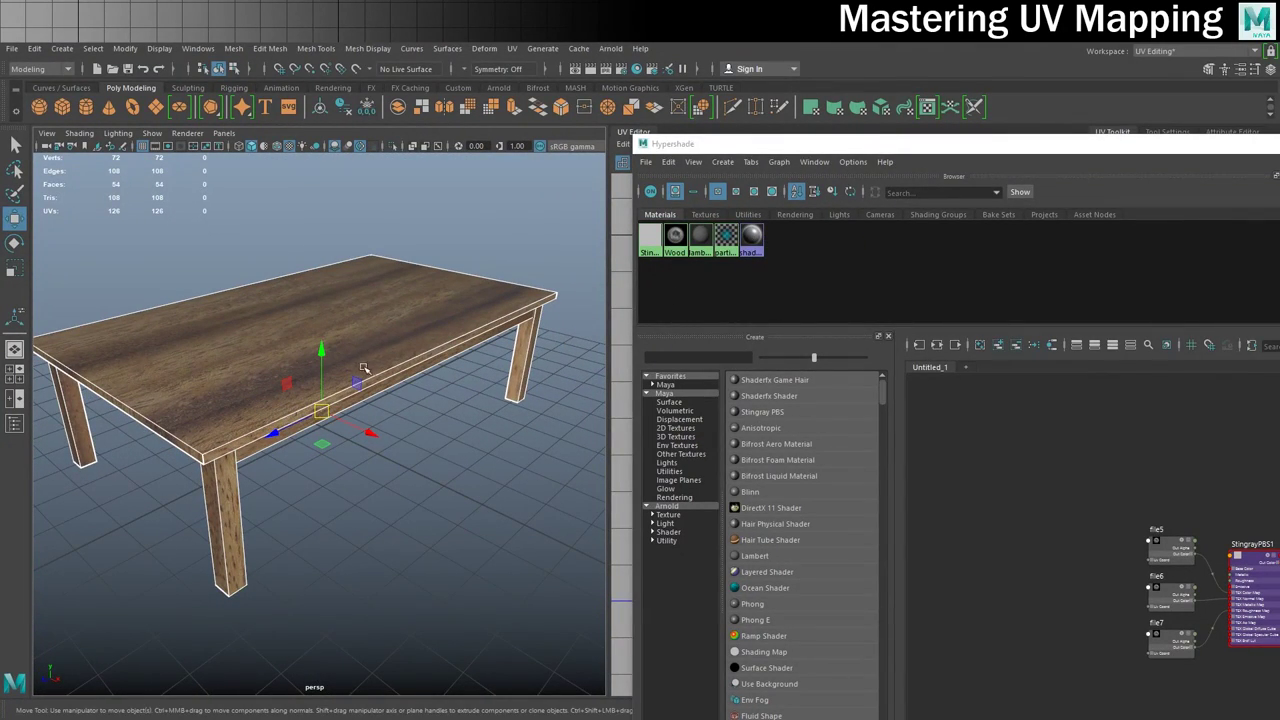
{"action": "left_click_drag", "start_coordinate": [314, 523], "coordinate": [210, 420], "text": "alt"}
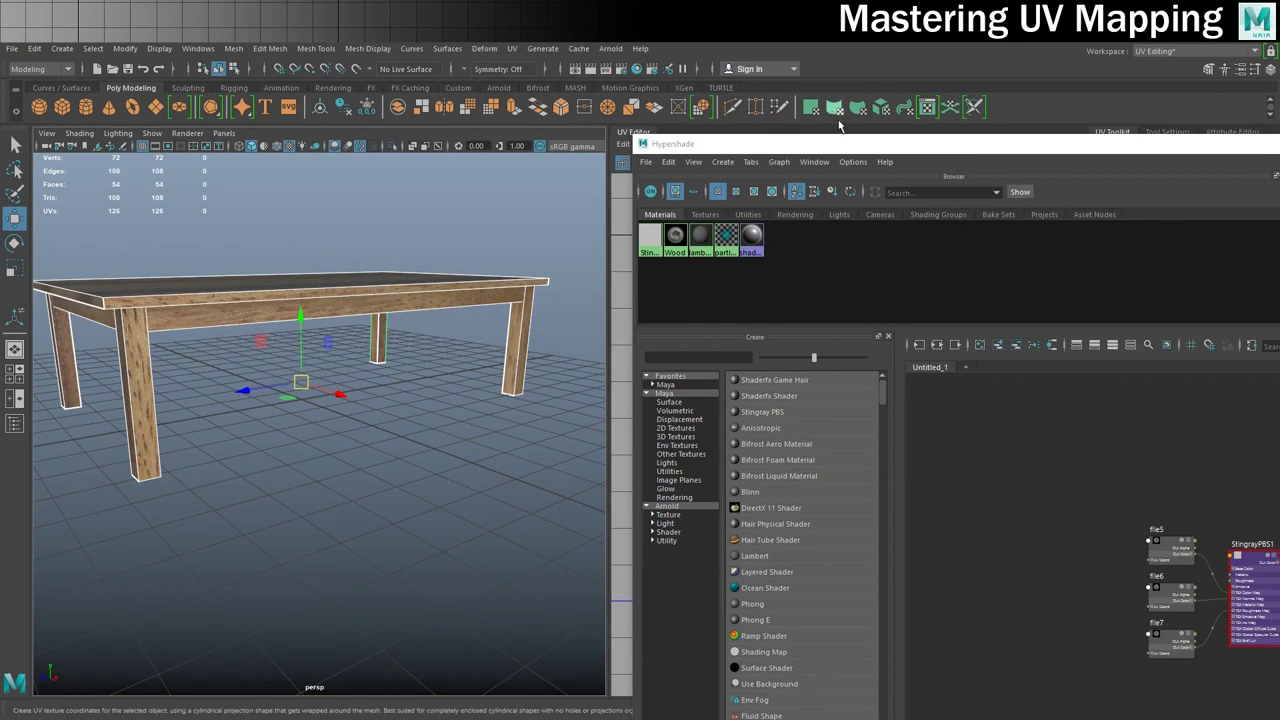
- Maximize the Hypershade window and rename the table's Stingray PBS material as WoodPBS
{"action": "left_click_drag", "start_coordinate": [859, 145], "coordinate": [424, 106]}
{"action": "double_click", "coordinate": [424, 106]}
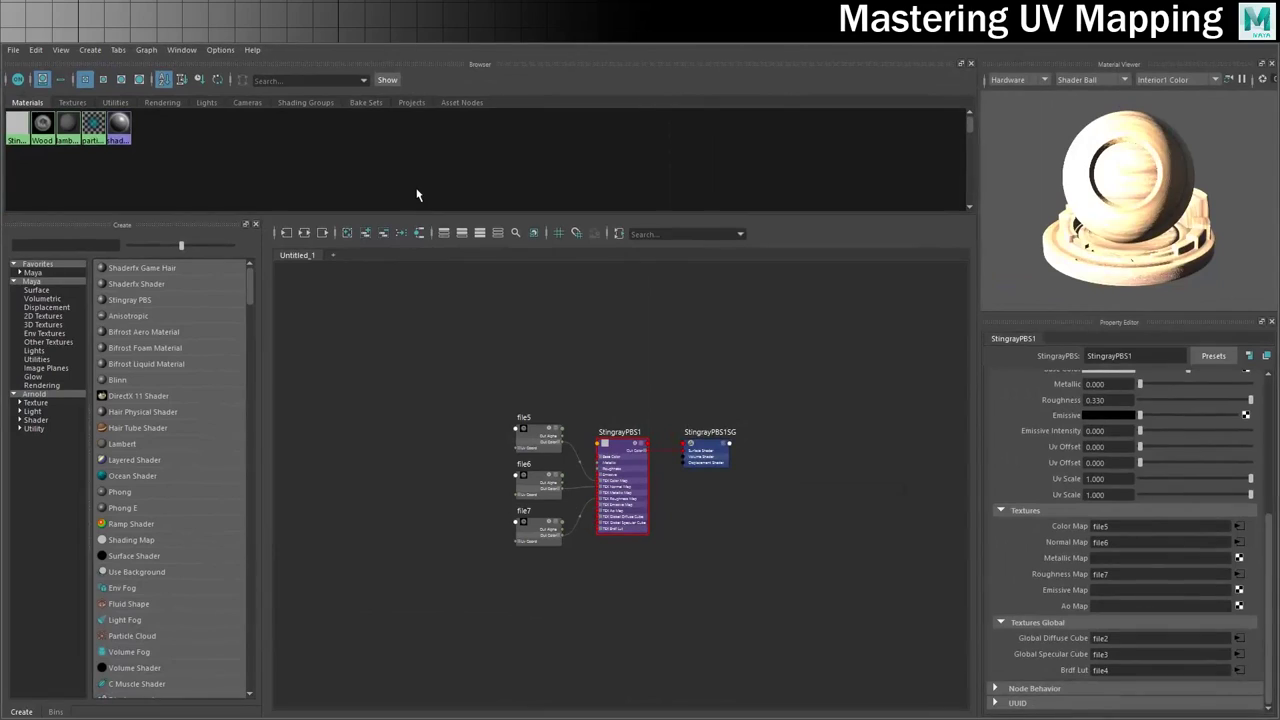
{"action": "left_click", "coordinate": [18, 130]}
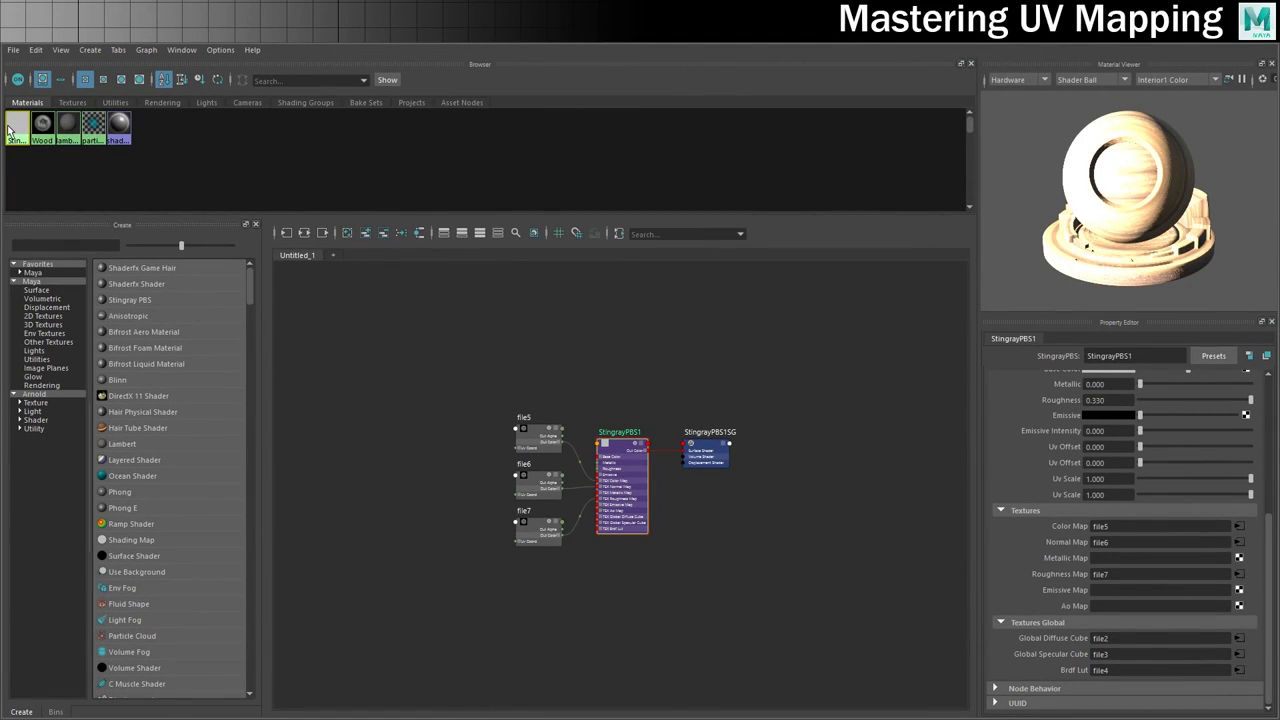
{"action": "scroll", "coordinate": [1123, 445], "scroll_direction": "up", "scroll_amount": 5}
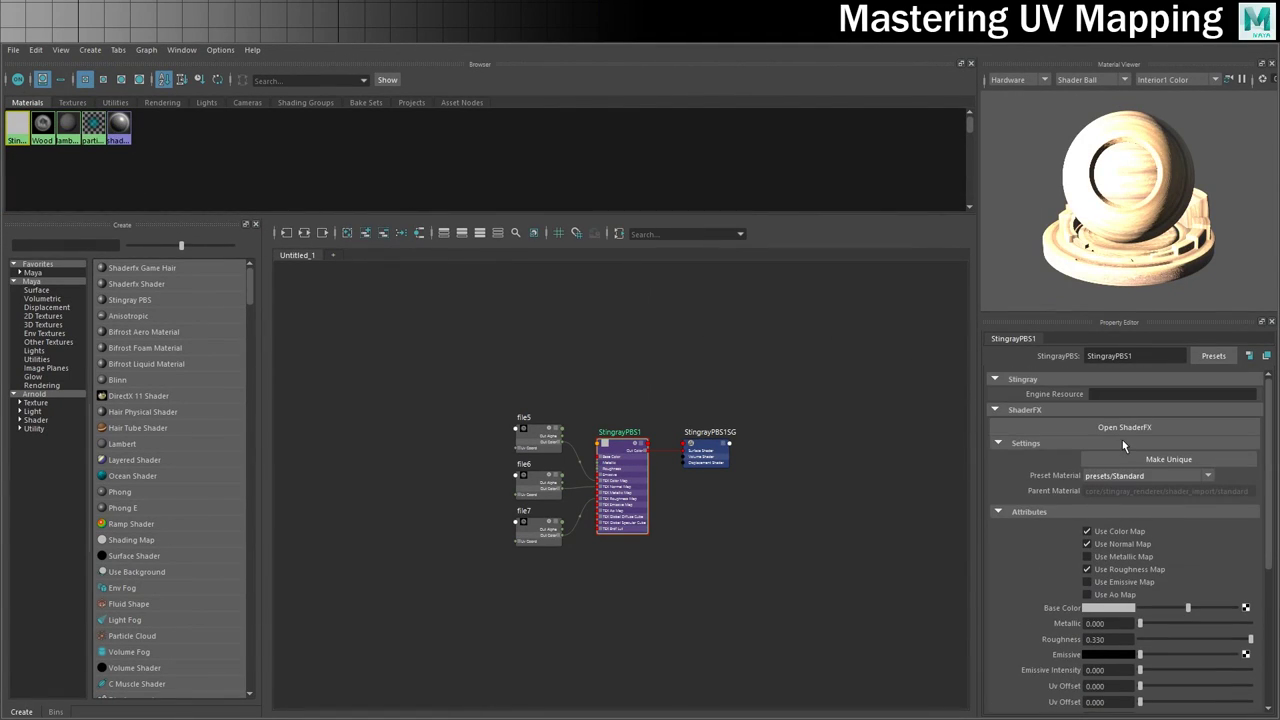
{"action": "double_click", "coordinate": [1171, 356]}
{"action": "type", "text": "WoodPBS"}
{"action": "key", "text": "Return"}
- Set both UV Scale values of the WoodPBS material to 3 and minimize the Hypershade window
{"action": "scroll", "coordinate": [1185, 518], "scroll_direction": "down", "scroll_amount": 3}
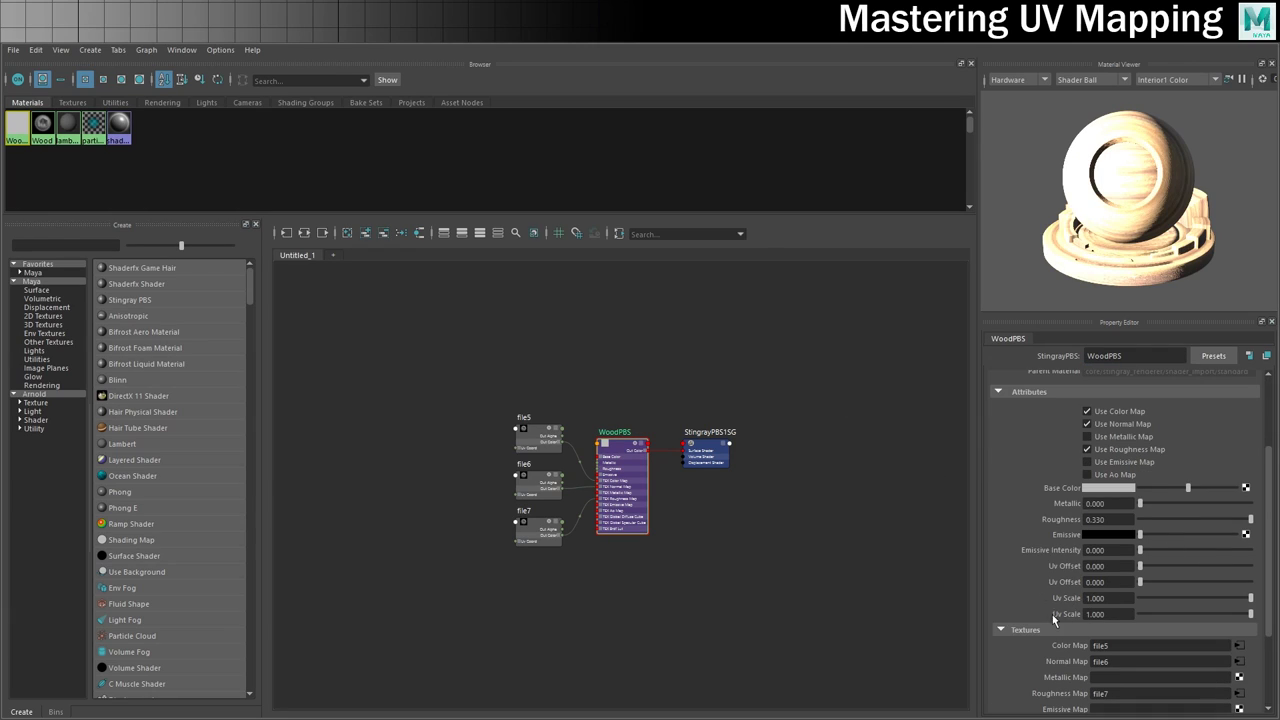
{"action": "left_click", "coordinate": [1100, 598]}
{"action": "type", "text": "3"}
{"action": "left_click", "coordinate": [1088, 613]}
{"action": "type", "text": "3"}
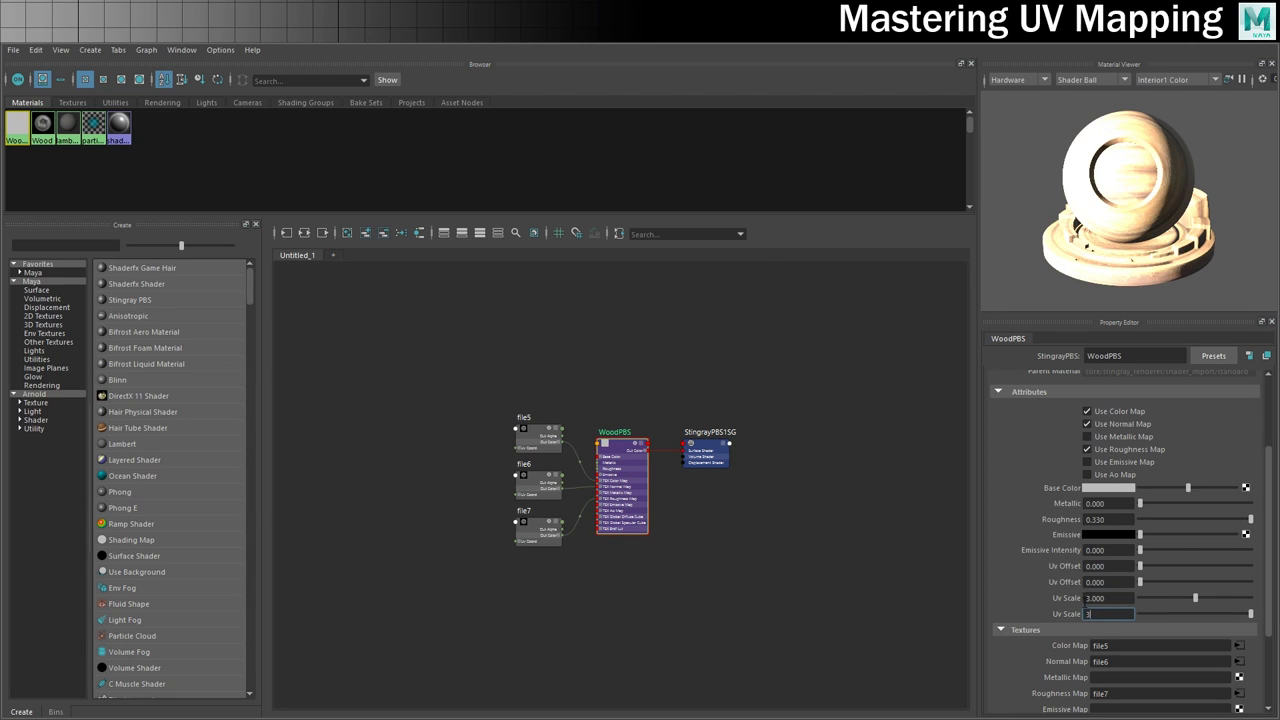
{"action": "key", "text": "Return"}
{"action": "left_click_drag", "start_coordinate": [470, 32], "coordinate": [652, 284]}
{"action": "left_click", "coordinate": [1128, 266]}
- Select all parts of the table and examine the wood texture on the model and its UV shell layout
{"action": "left_click_drag", "start_coordinate": [281, 313], "coordinate": [322, 315], "text": "alt"}
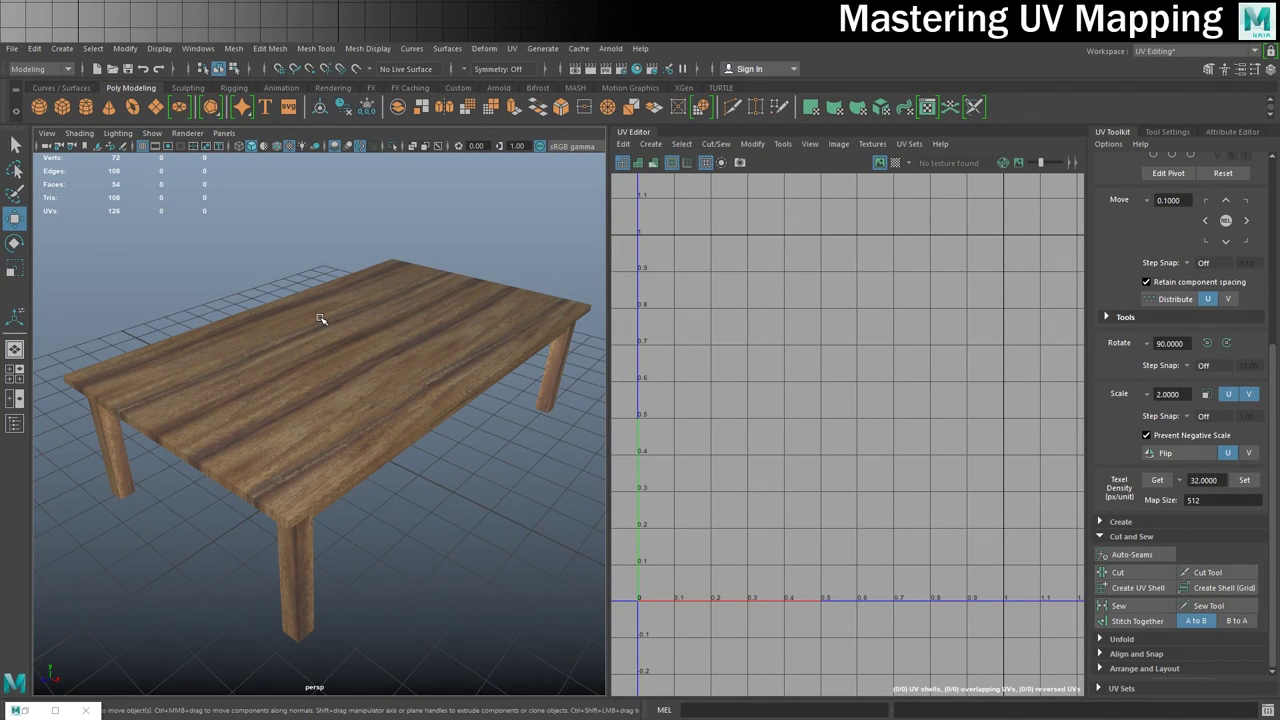
{"action": "scroll", "coordinate": [304, 320], "scroll_direction": "down", "scroll_amount": 3}
{"action": "left_click_drag", "start_coordinate": [237, 284], "coordinate": [400, 490]}
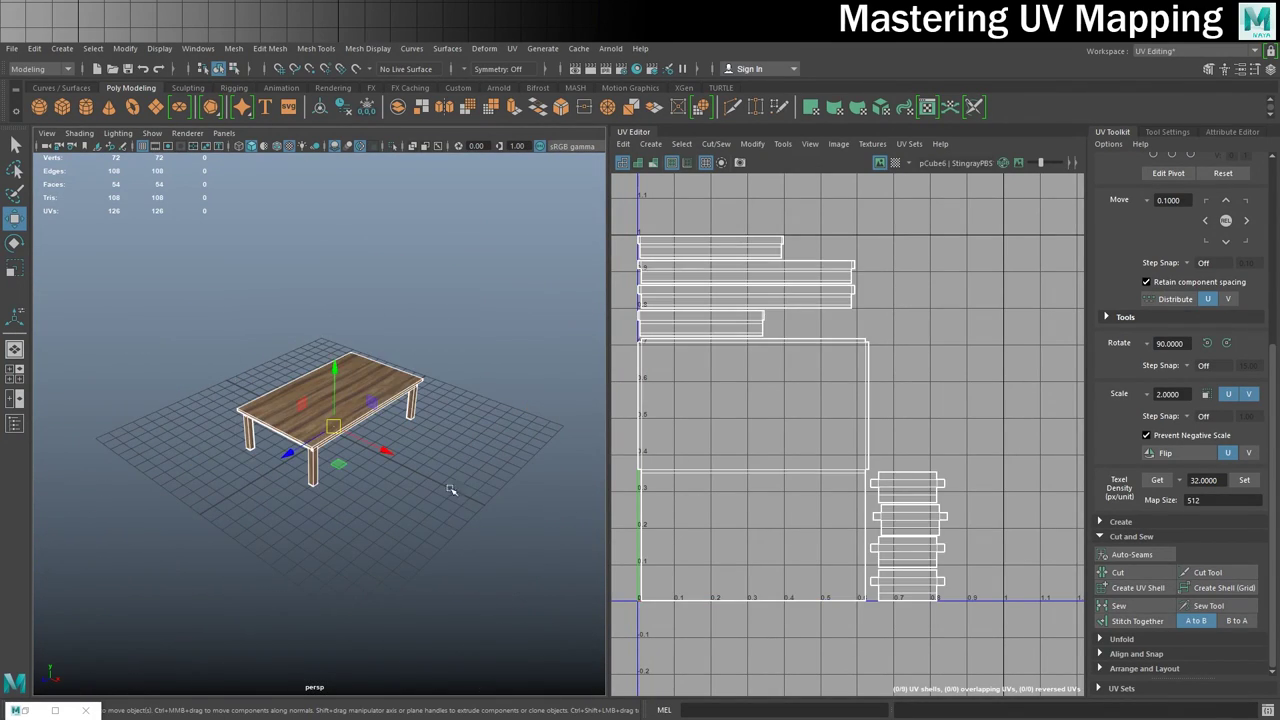
{"action": "scroll", "coordinate": [450, 495], "scroll_direction": "up", "scroll_amount": 3}
{"action": "scroll", "coordinate": [958, 370], "scroll_direction": "up", "scroll_amount": 1}
{"action": "scroll", "coordinate": [905, 270], "scroll_direction": "down", "scroll_amount": 3}
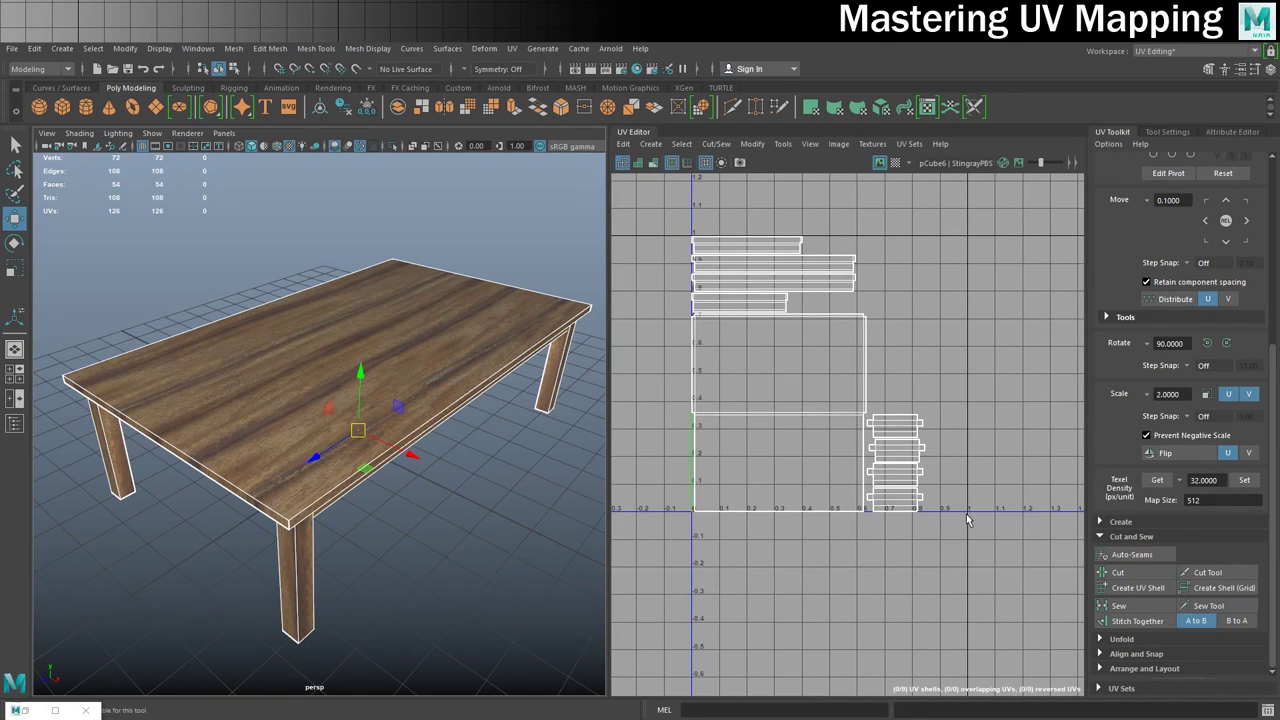
{"action": "scroll", "coordinate": [770, 330], "scroll_direction": "up", "scroll_amount": 1}
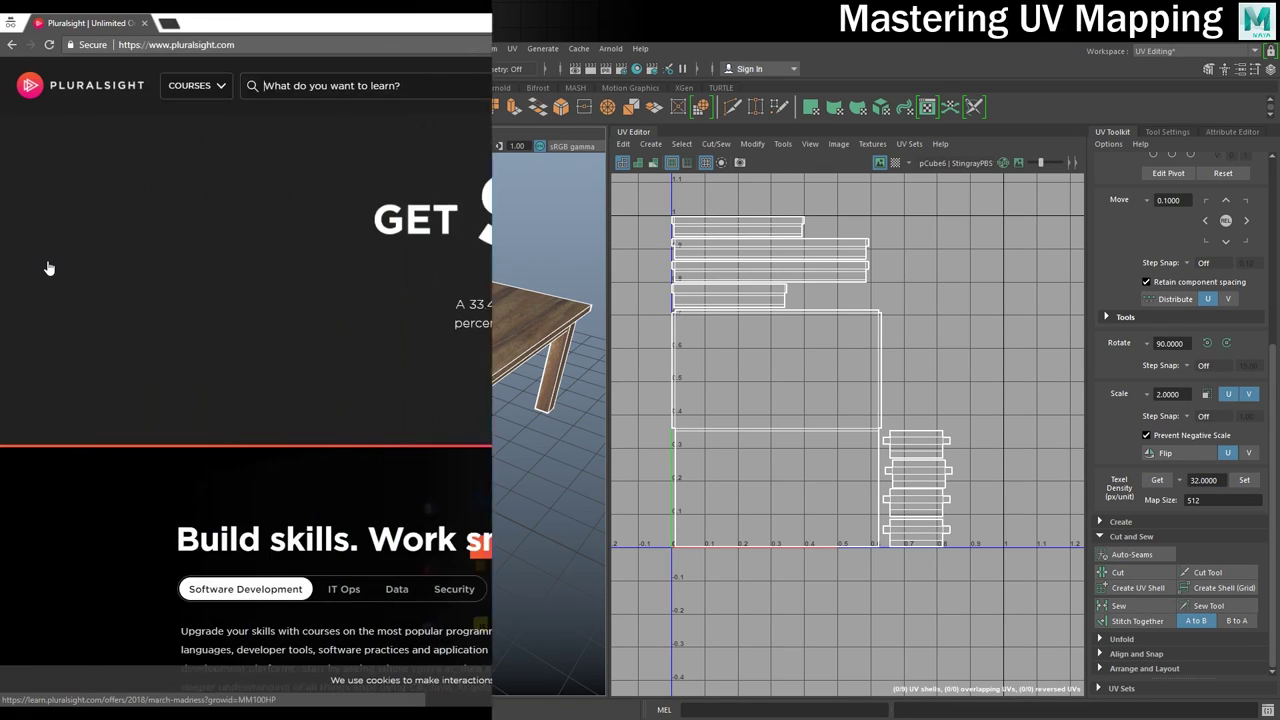
- In the browser, search Pluralsight for Maya and open the Maya 2018 Fundamentals course page
{"action": "type", "text": "Maya"}
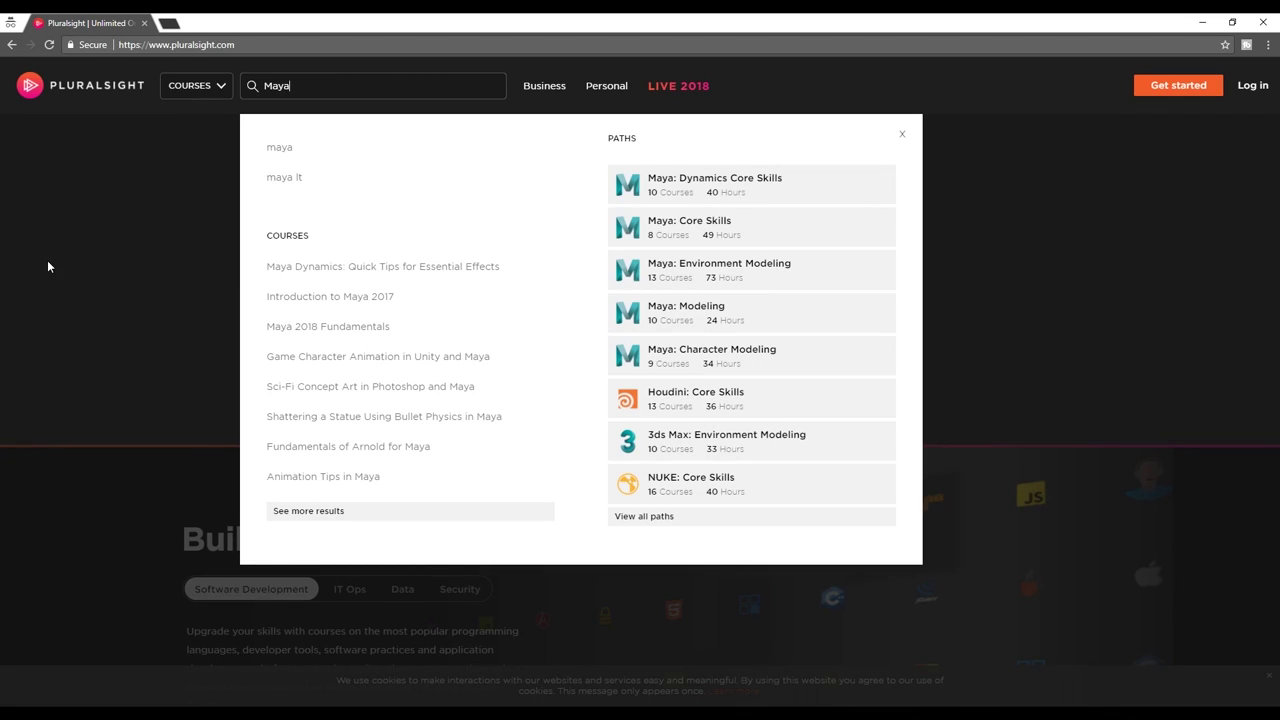
{"action": "key", "text": "Return"}
{"action": "scroll", "coordinate": [80, 270], "scroll_direction": "down", "scroll_amount": 2}
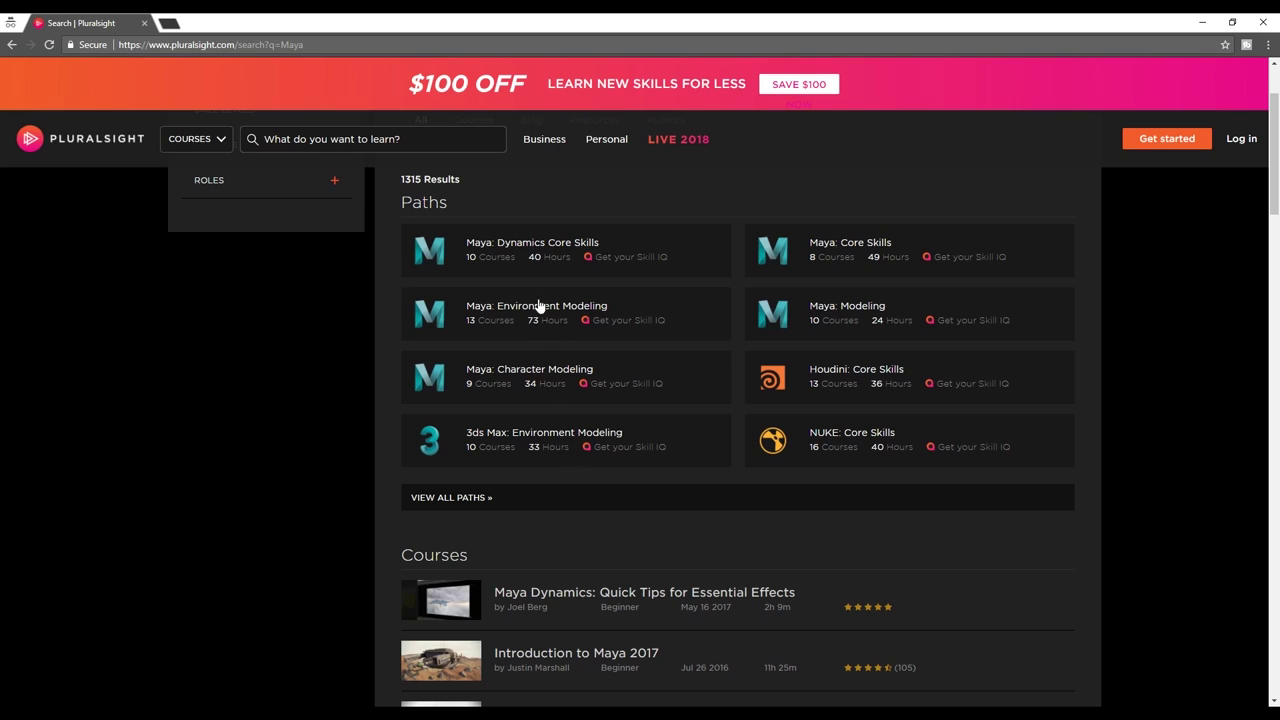
{"action": "scroll", "coordinate": [298, 410], "scroll_direction": "down", "scroll_amount": 2}
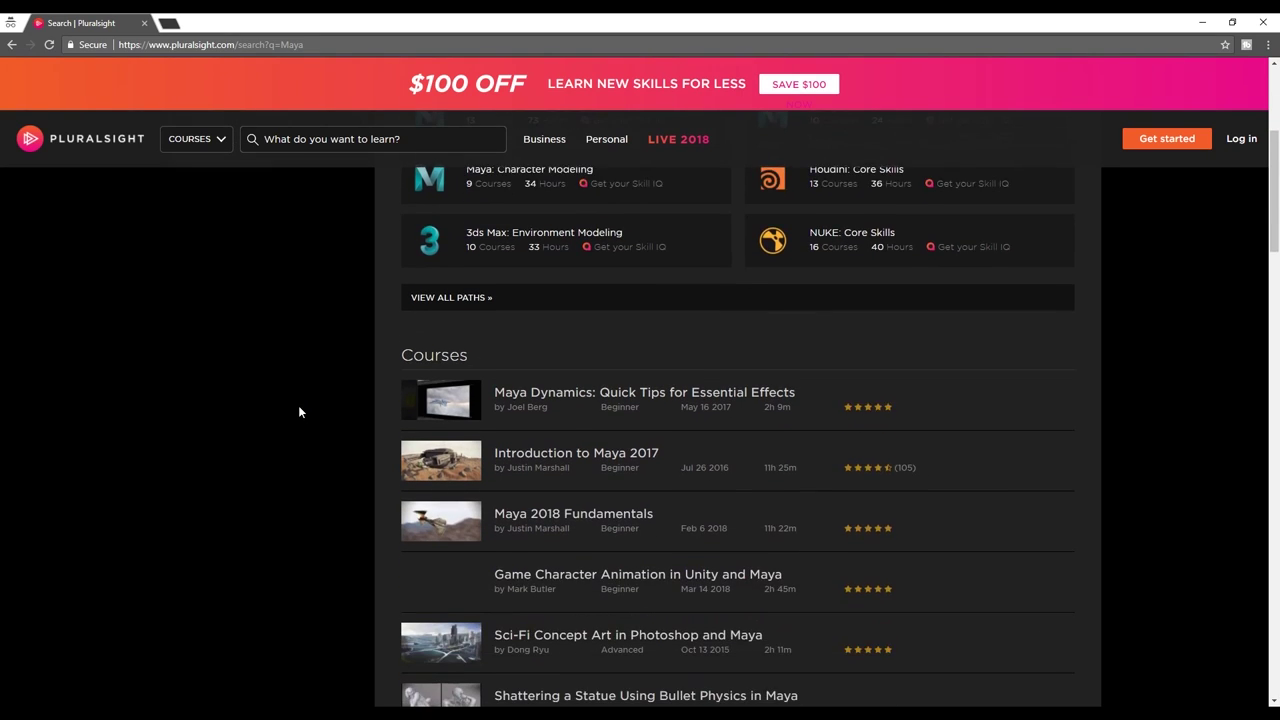
{"action": "scroll", "coordinate": [298, 410], "scroll_direction": "down", "scroll_amount": 1}
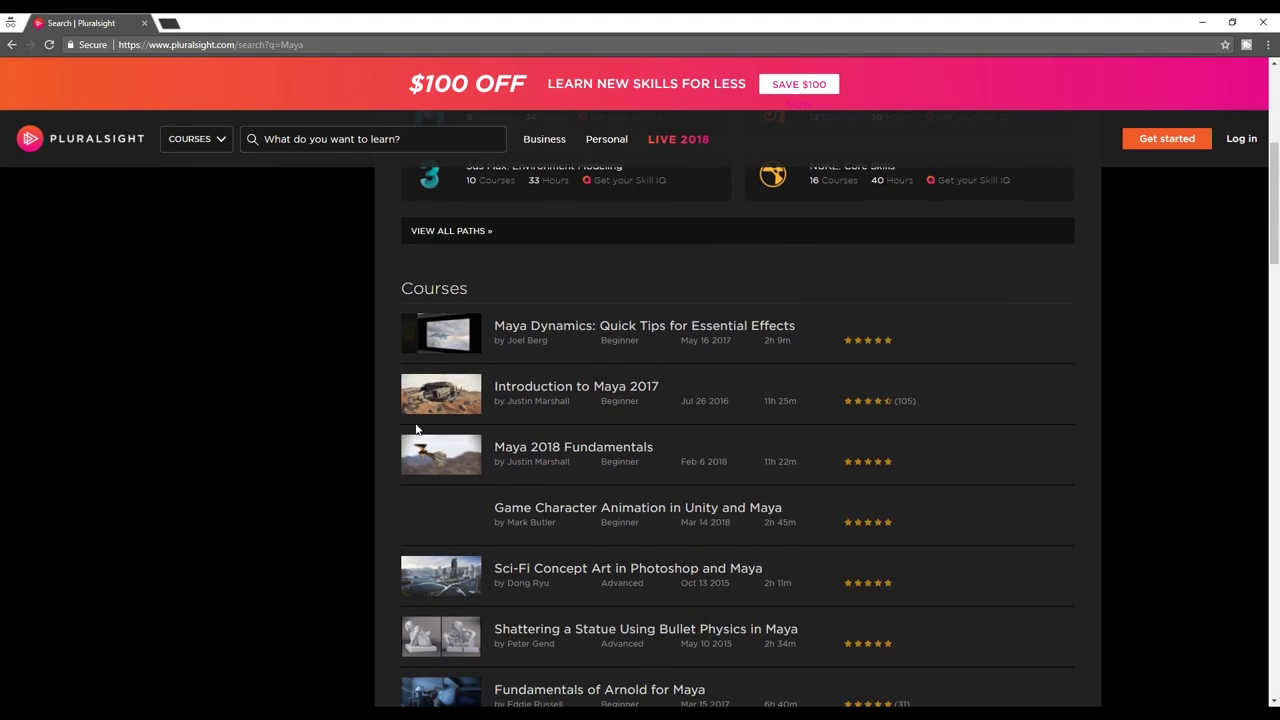
{"action": "left_click", "coordinate": [580, 450]}
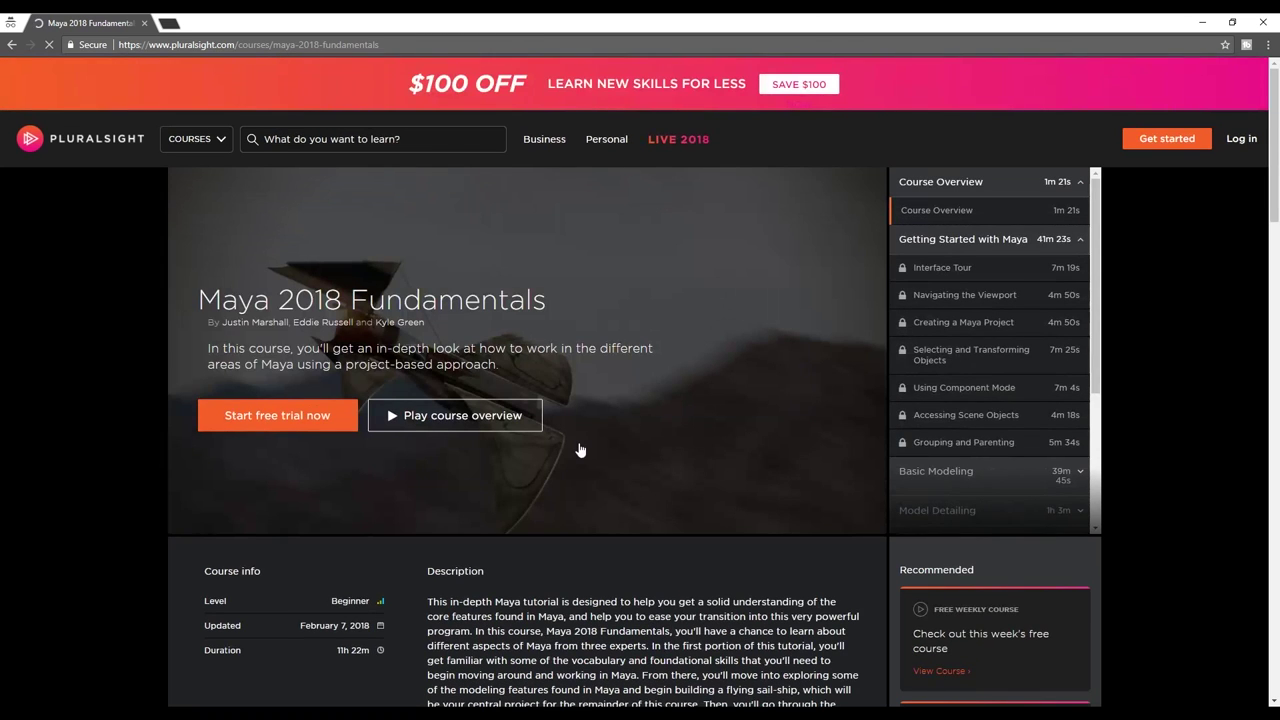